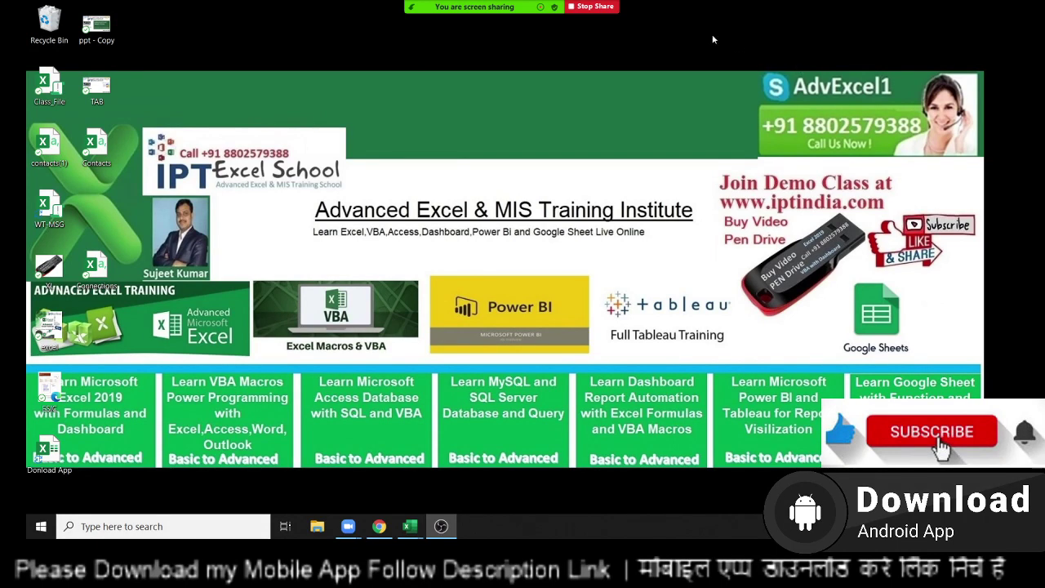
- Bring the blank Book1 Excel workbook to the front from the taskbar
{"action": "left_click", "coordinate": [766, 14]}
- Switch to the Book1 workbook and scroll back to the top of the sheet
{"action": "mouse_move", "coordinate": [415, 531]}
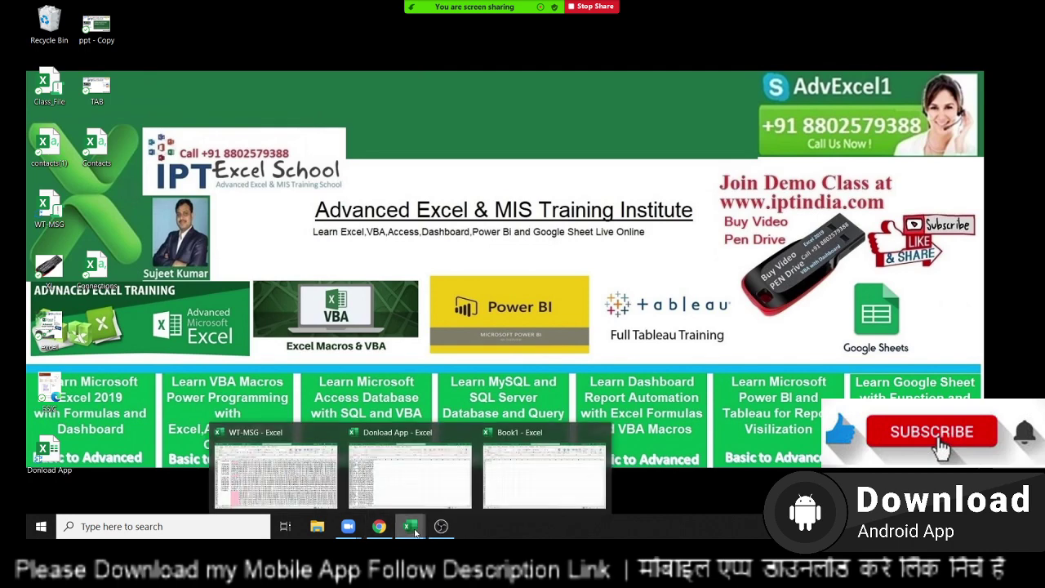
{"action": "left_click", "coordinate": [509, 492]}
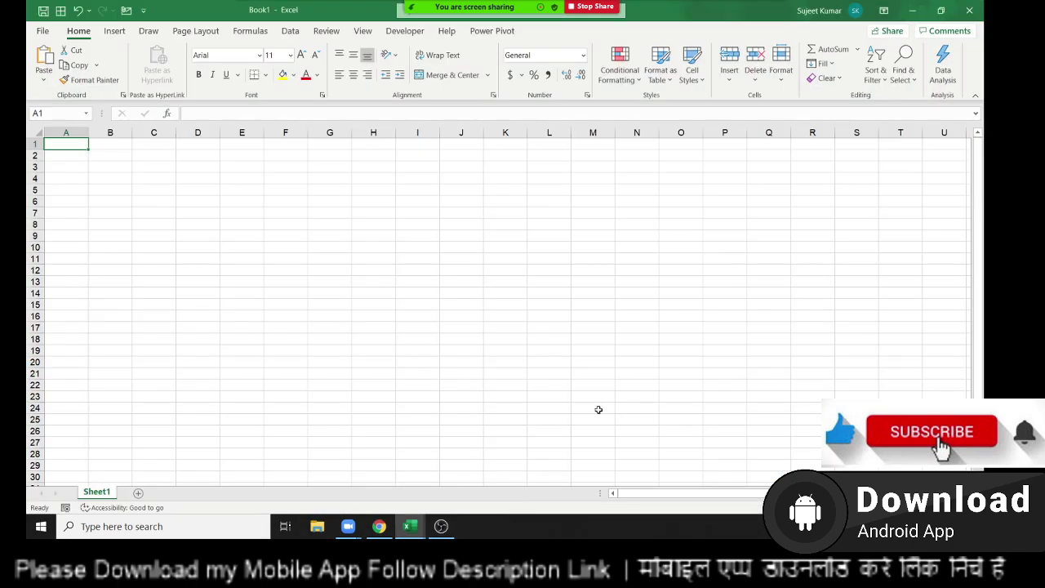
{"action": "left_click", "coordinate": [441, 527]}
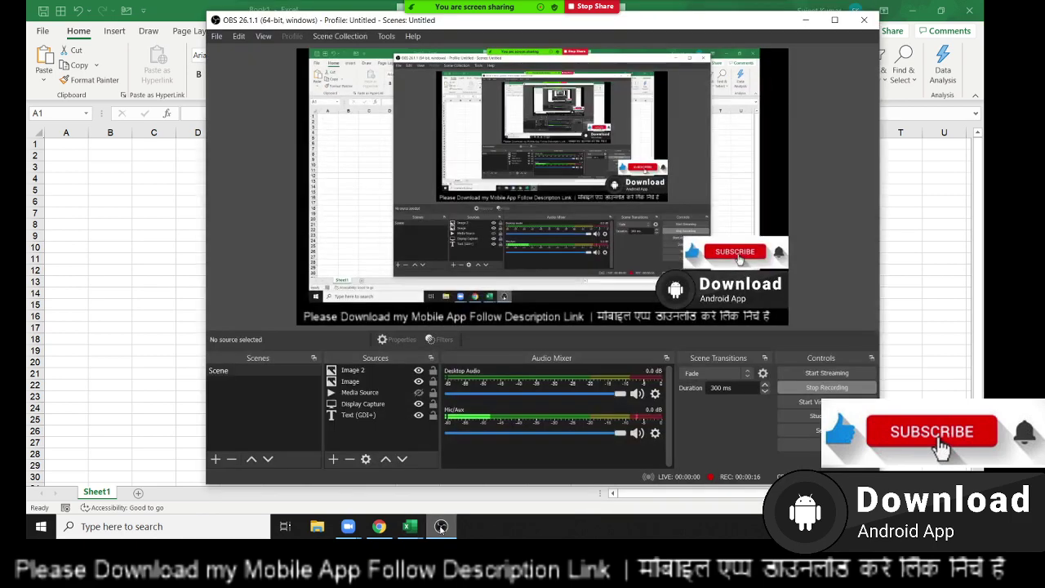
{"action": "left_click", "coordinate": [441, 527]}
{"action": "left_click", "coordinate": [259, 214]}
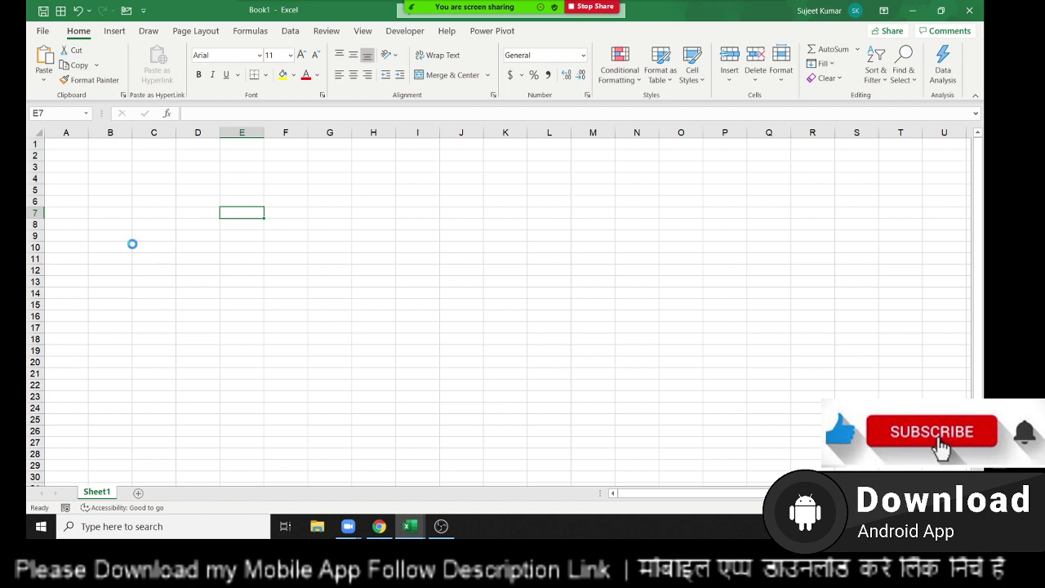
{"action": "scroll", "coordinate": [133, 242], "scroll_direction": "up", "scroll_amount": 5}
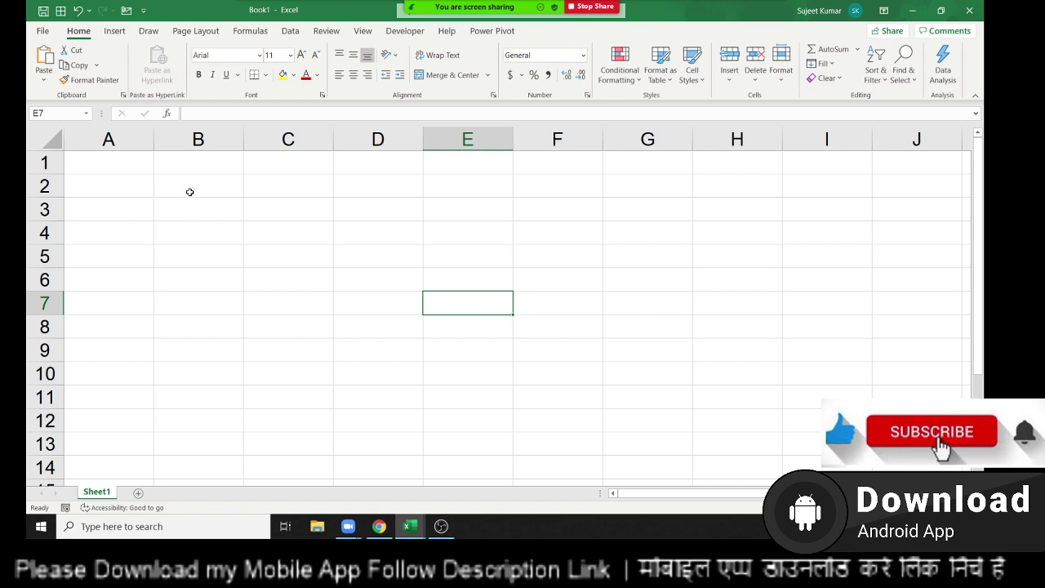
- Enter 10th in cell B2 and start a Windows search
{"action": "left_click", "coordinate": [190, 192]}
{"action": "type", "text": "10"}
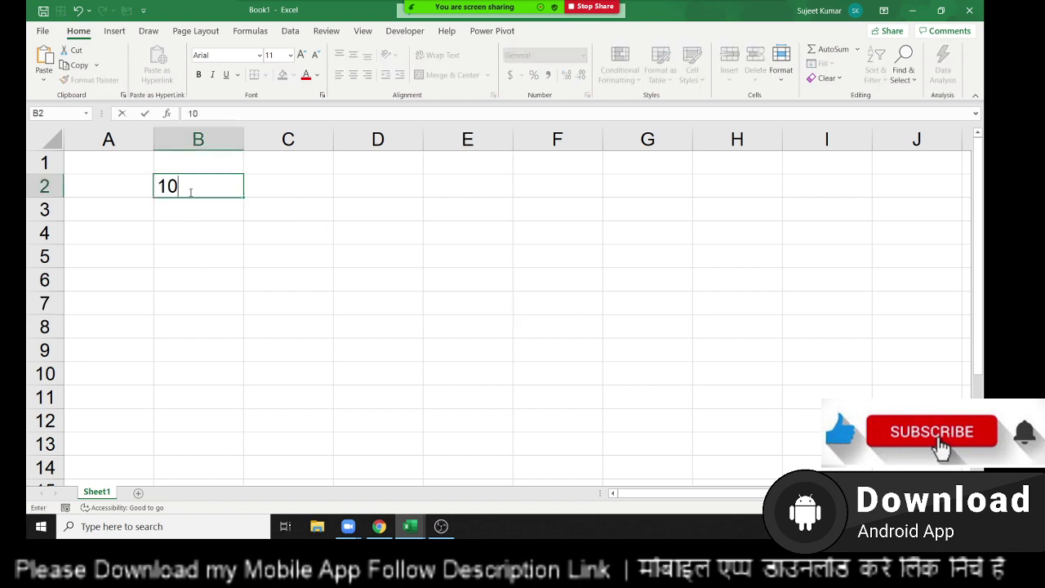
{"action": "type", "text": "th"}
{"action": "key", "text": "Return"}
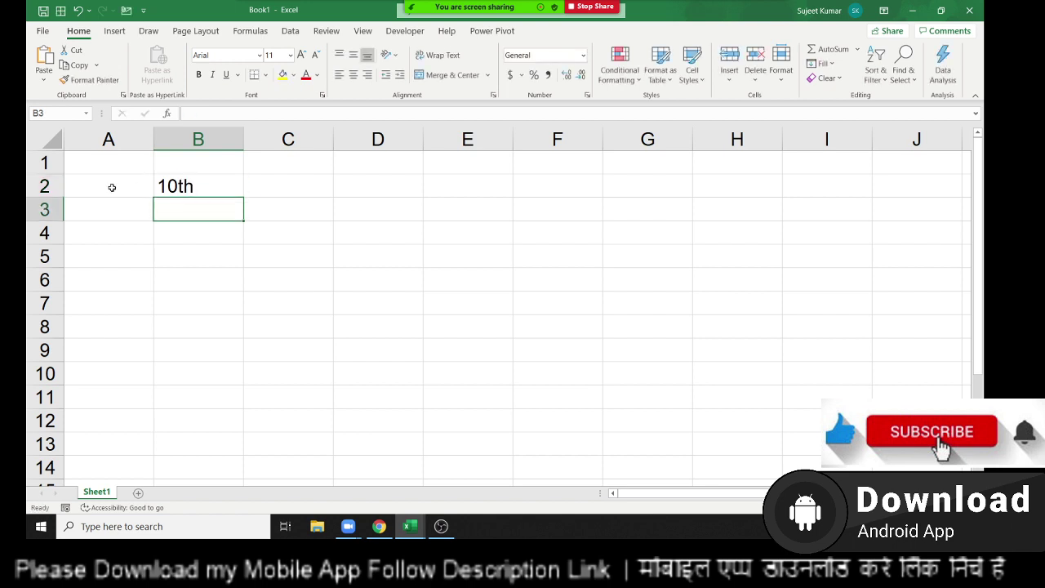
{"action": "left_click", "coordinate": [81, 527]}
- Launch Word from the search and create a blank document
{"action": "type", "text": "w"}
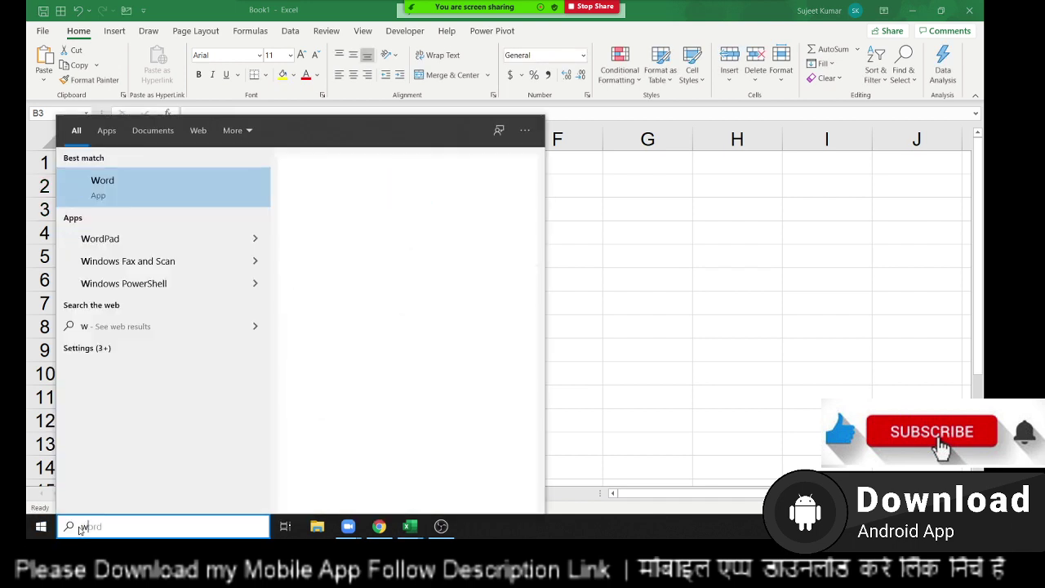
{"action": "type", "text": "or"}
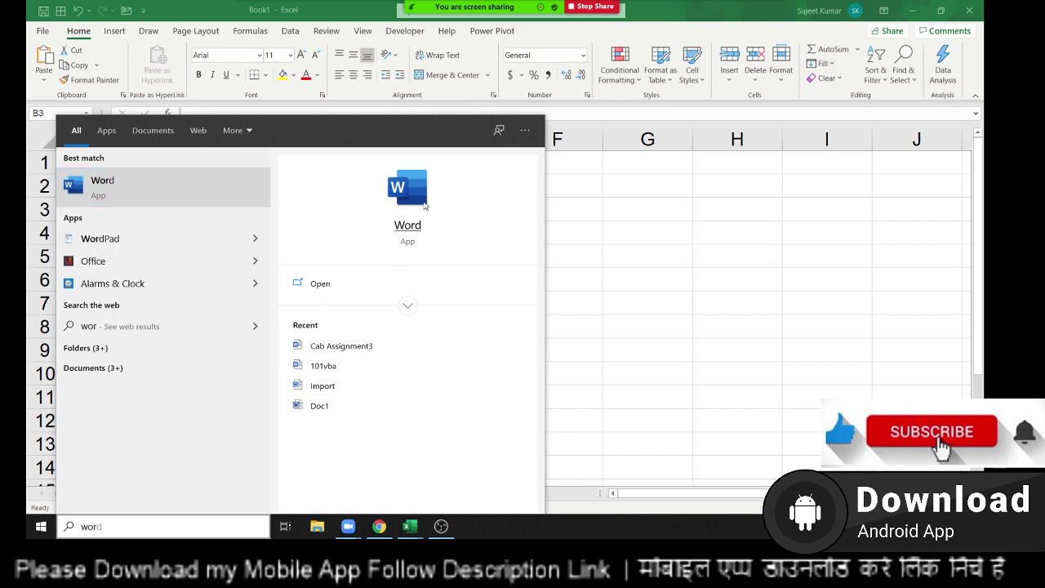
{"action": "left_click", "coordinate": [424, 206]}
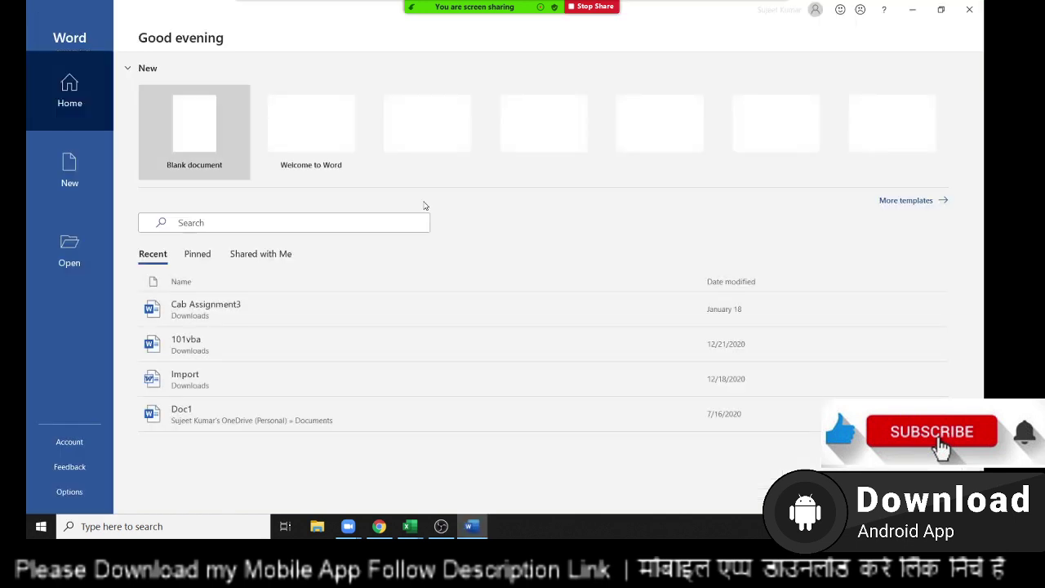
{"action": "left_click", "coordinate": [199, 147]}
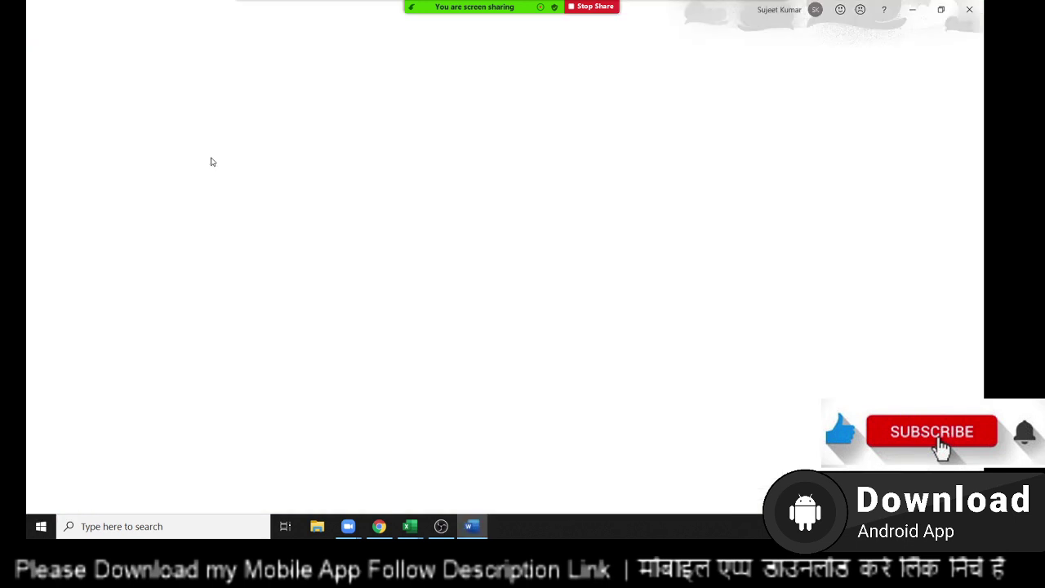
- Type 10th, 22nd and 23rd on separate lines, then minimise Word
{"action": "scroll", "coordinate": [269, 253], "scroll_direction": "up", "scroll_amount": 3, "text": "ctrl"}
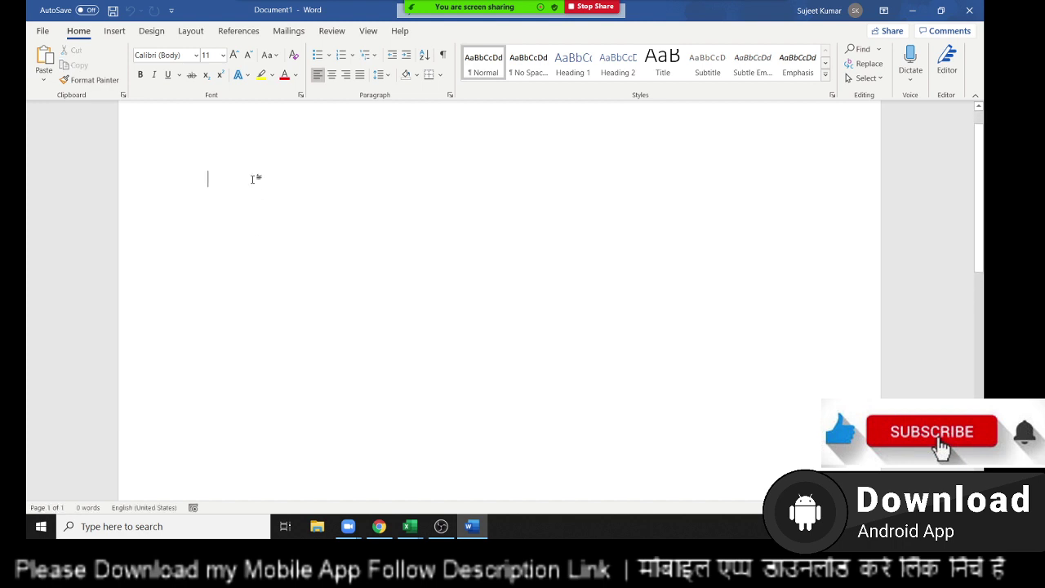
{"action": "type", "text": "10th"}
{"action": "key", "text": "Return"}
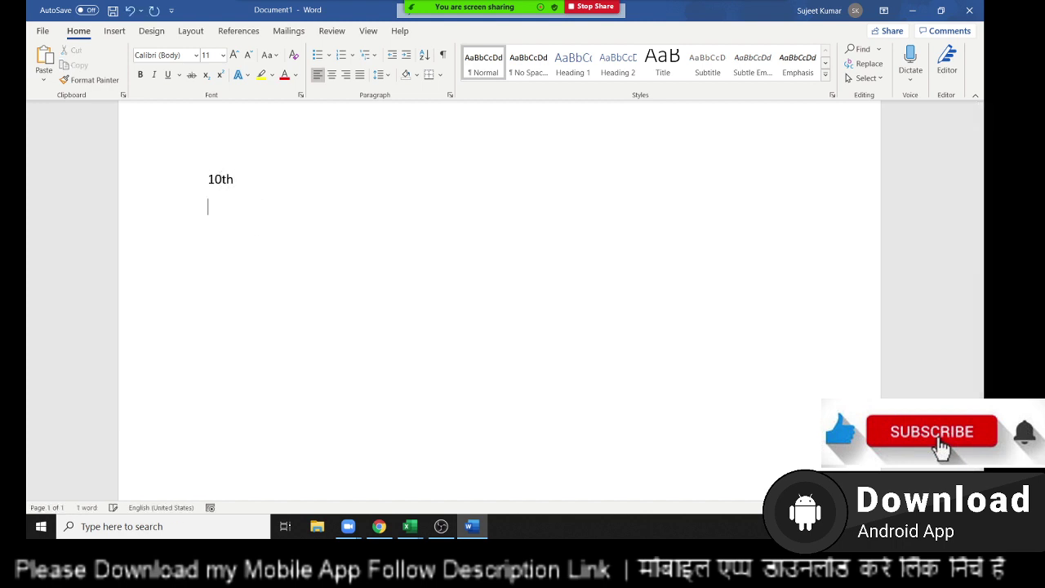
{"action": "type", "text": "2nd"}
{"action": "key", "text": "Return"}
{"action": "type", "text": "d"}
{"action": "key", "text": "Return"}
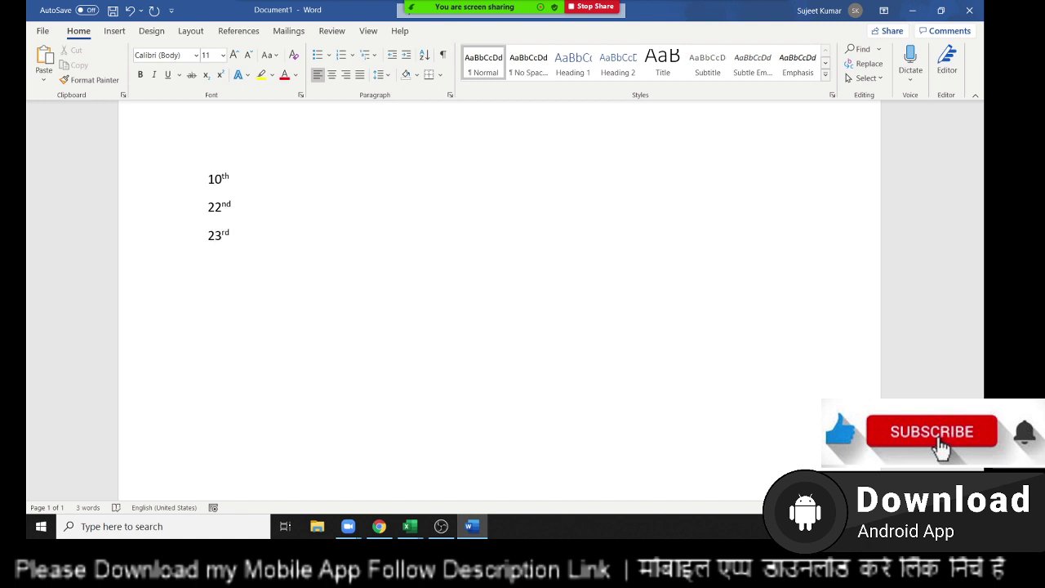
{"action": "left_click", "coordinate": [923, 14]}
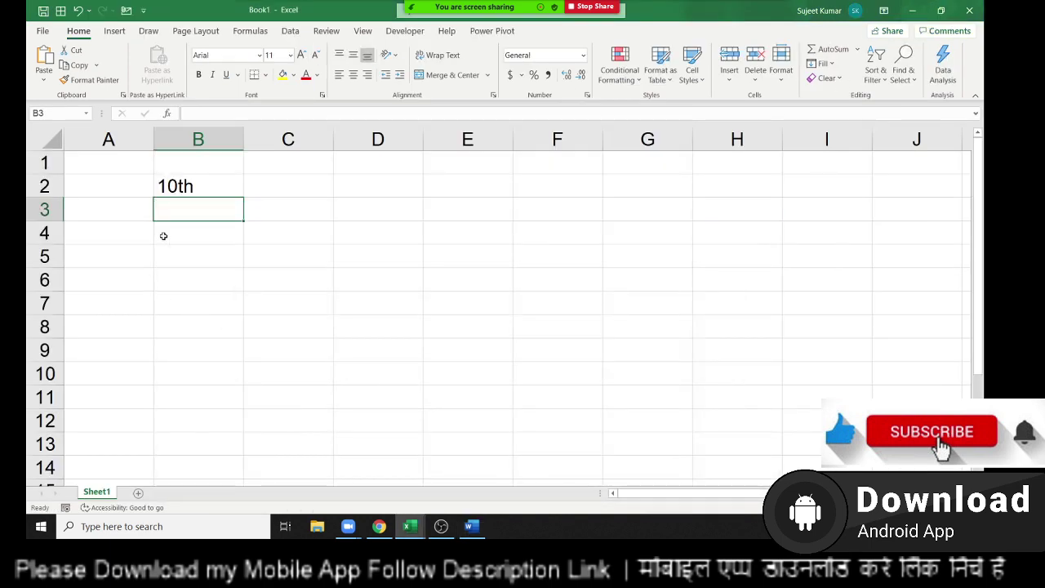
- Make the 'th' of 10th in cell B2 superscript via Format Cells
{"action": "left_click", "coordinate": [183, 188]}
{"action": "double_click", "coordinate": [183, 186]}
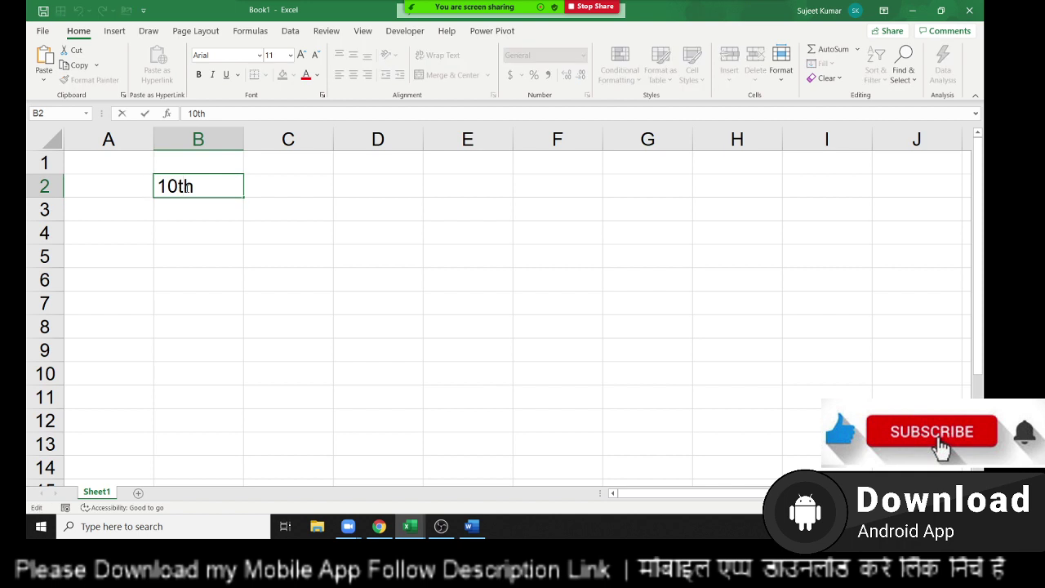
{"action": "left_click_drag", "start_coordinate": [176, 187], "coordinate": [194, 187]}
{"action": "right_click", "coordinate": [188, 187]}
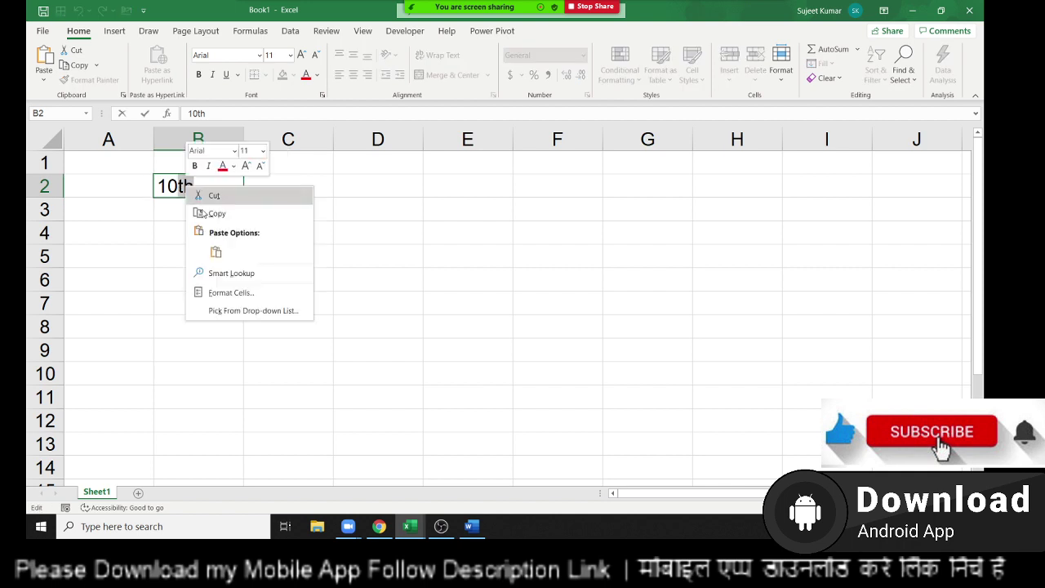
{"action": "left_click", "coordinate": [232, 292]}
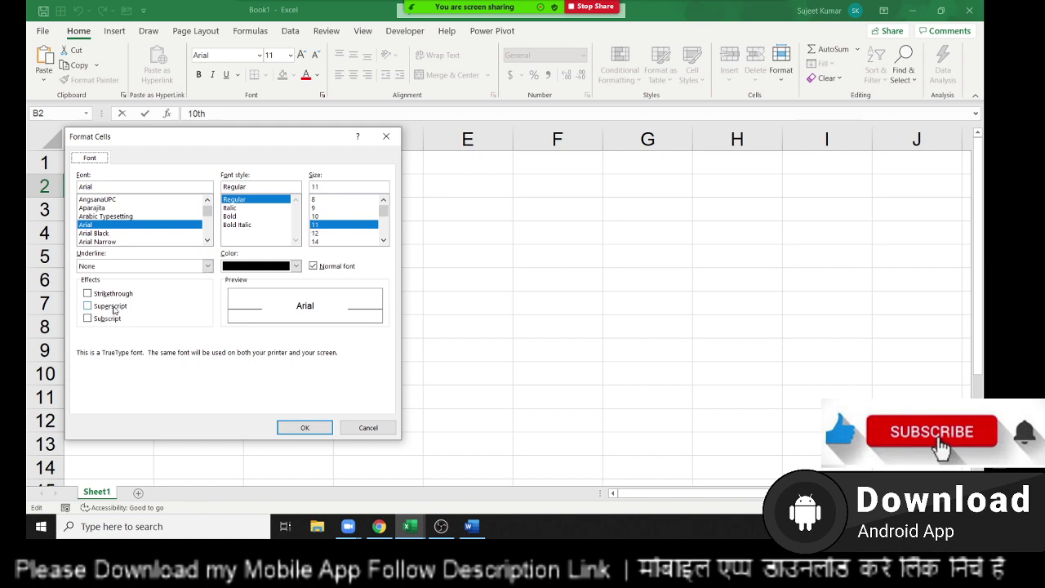
{"action": "left_click", "coordinate": [87, 305]}
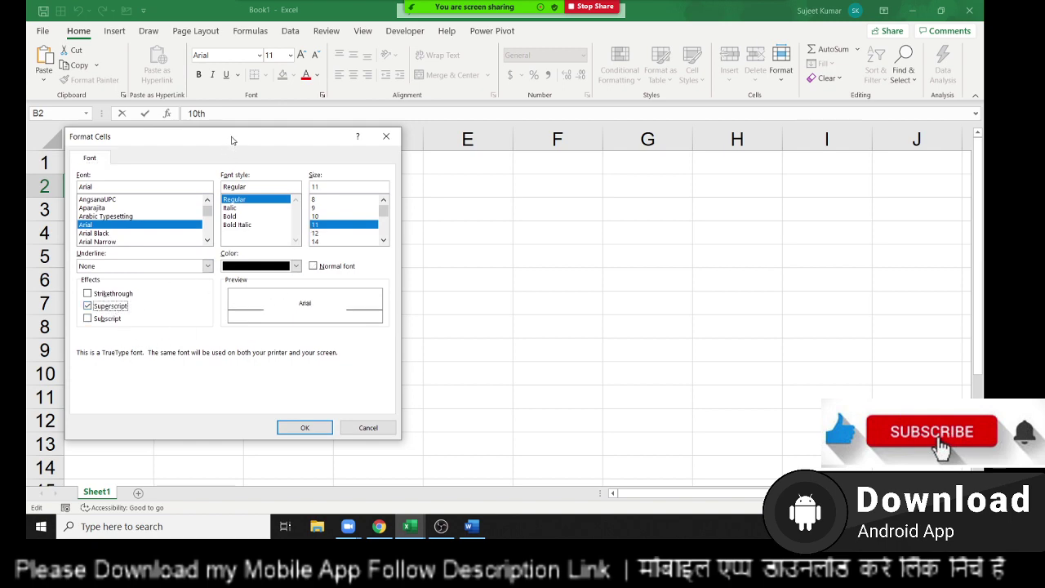
{"action": "left_click_drag", "start_coordinate": [231, 140], "coordinate": [532, 115]}
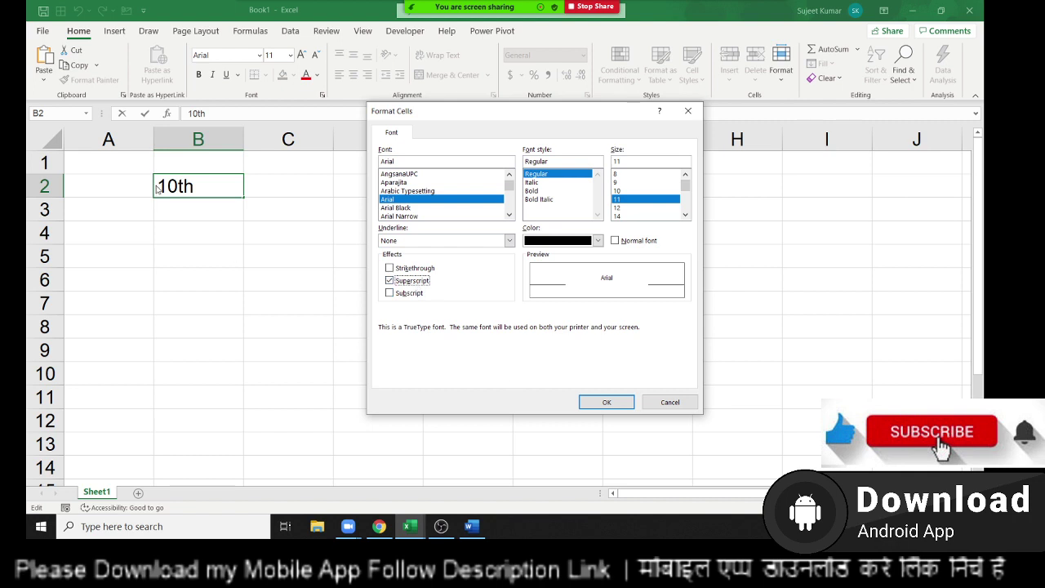
{"action": "left_click", "coordinate": [607, 402]}
{"action": "left_click", "coordinate": [297, 275]}
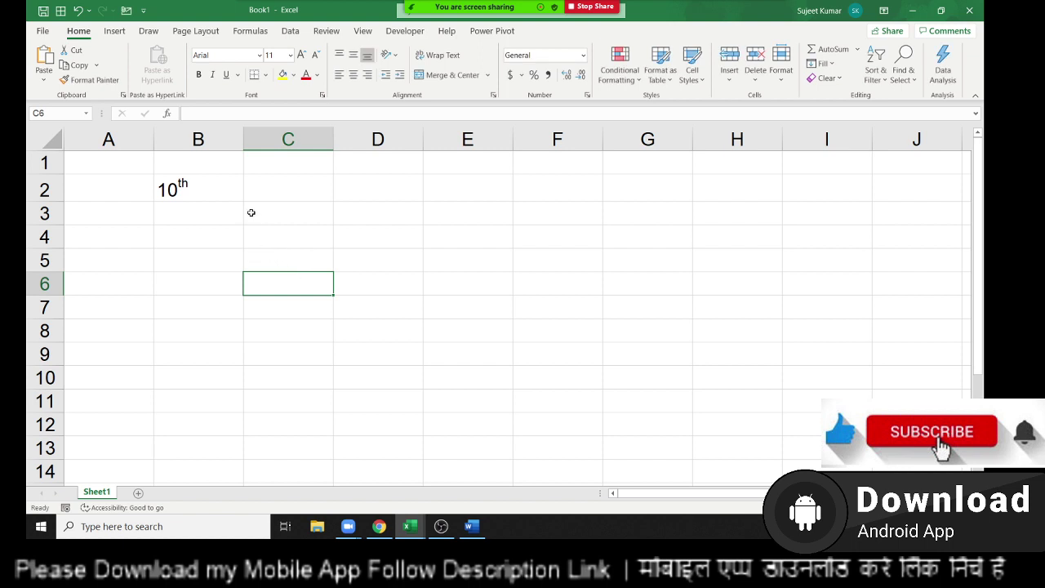
- Enter 10o in cell C2
{"action": "left_click", "coordinate": [297, 187]}
{"action": "type", "text": "1"}
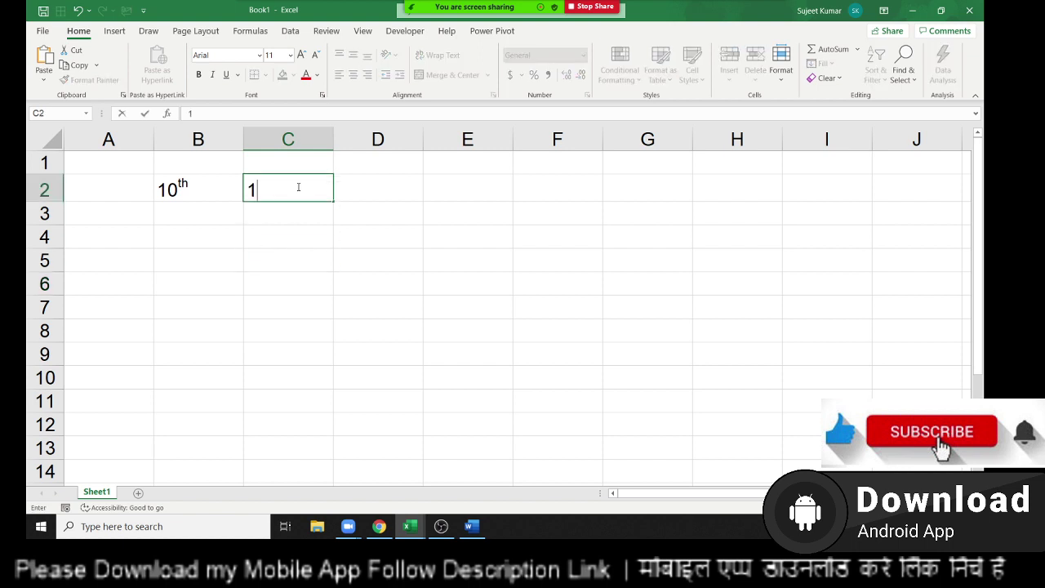
{"action": "type", "text": "0"}
{"action": "type", "text": "o"}
{"action": "key", "text": "Return"}
- Raise the o in C2 to superscript through the Font dialog, giving a degree-like 10°
{"action": "left_click", "coordinate": [297, 187]}
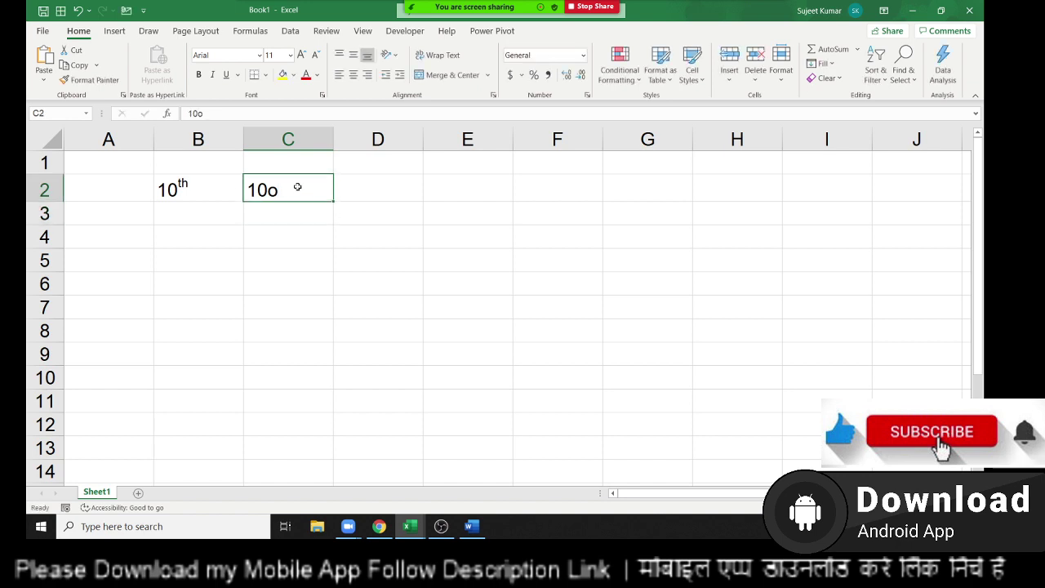
{"action": "double_click", "coordinate": [297, 187]}
{"action": "left_click_drag", "start_coordinate": [278, 189], "coordinate": [270, 190]}
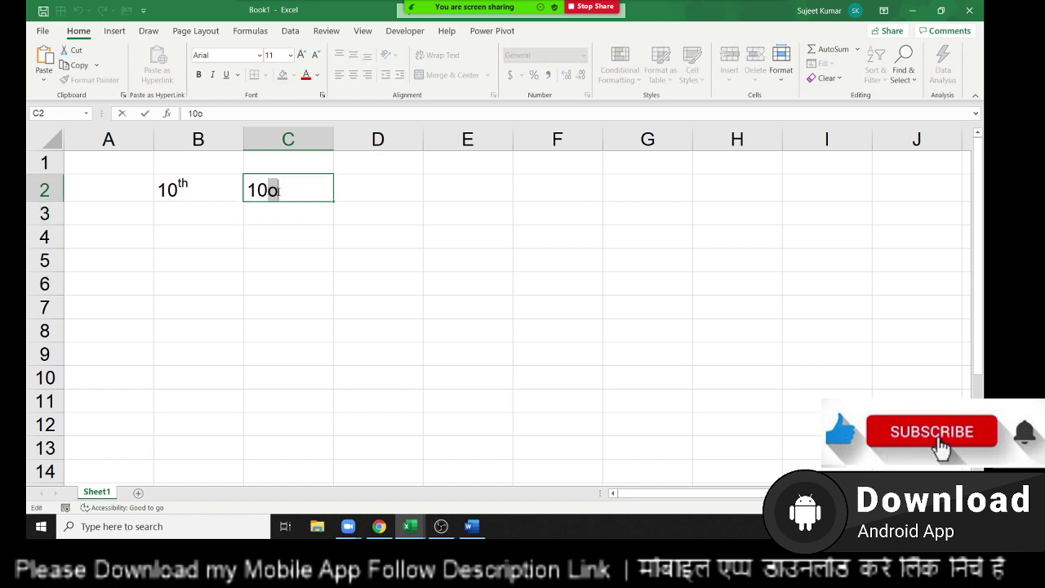
{"action": "left_click", "coordinate": [322, 94]}
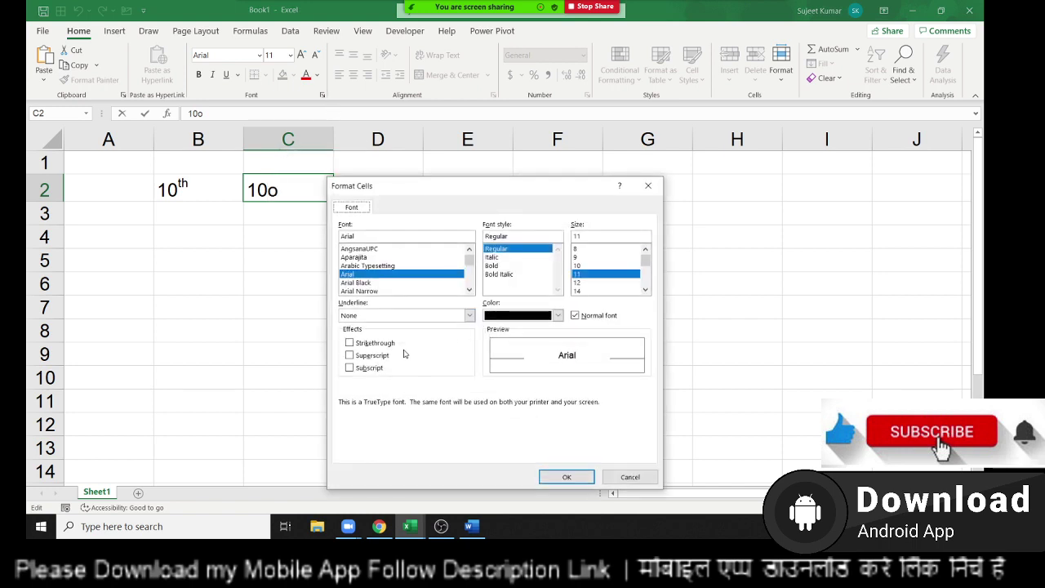
{"action": "left_click", "coordinate": [374, 356]}
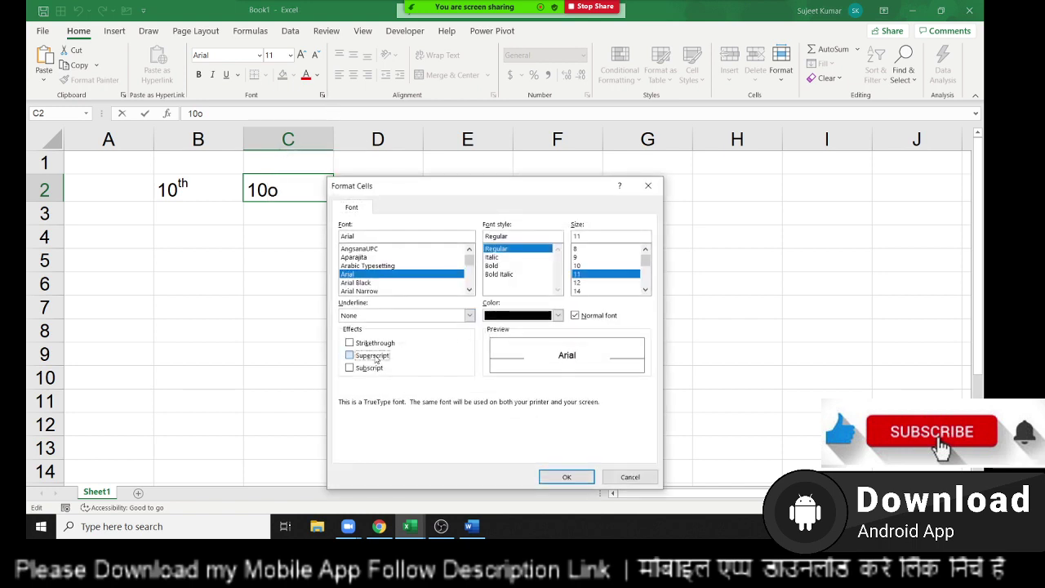
{"action": "left_click", "coordinate": [566, 477]}
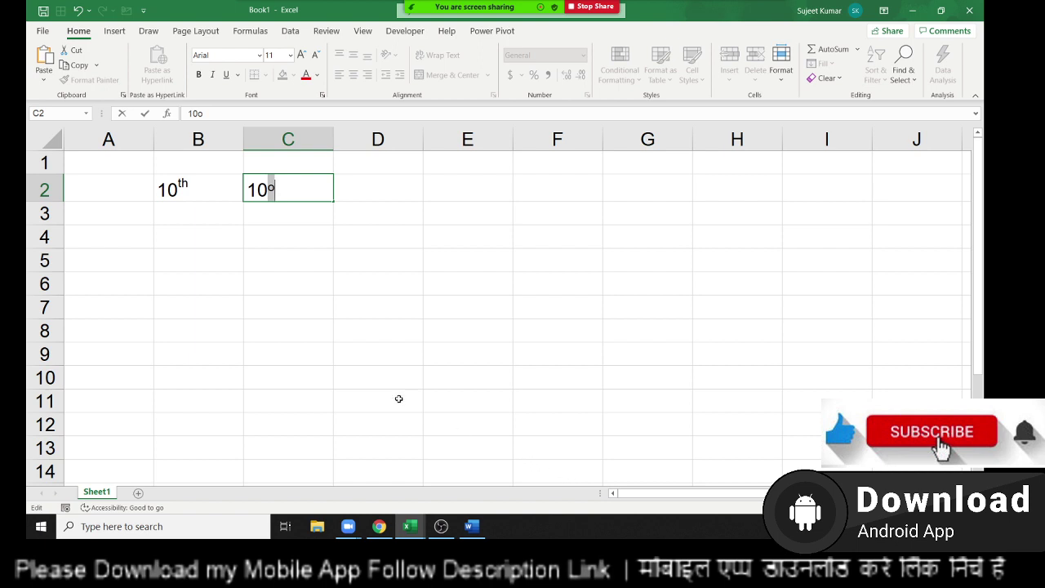
{"action": "left_click", "coordinate": [255, 338]}
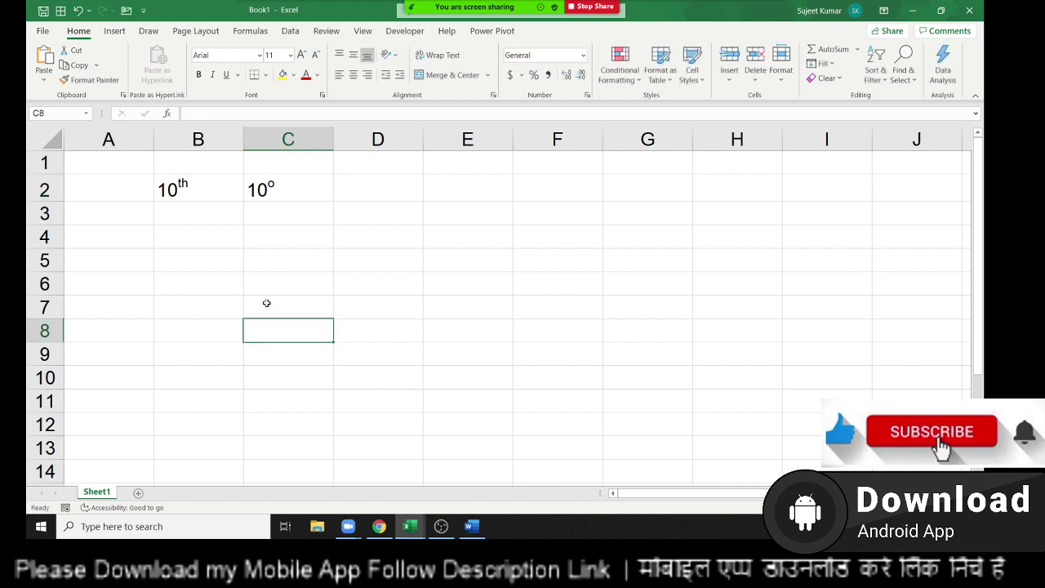
{"action": "left_click", "coordinate": [272, 188]}
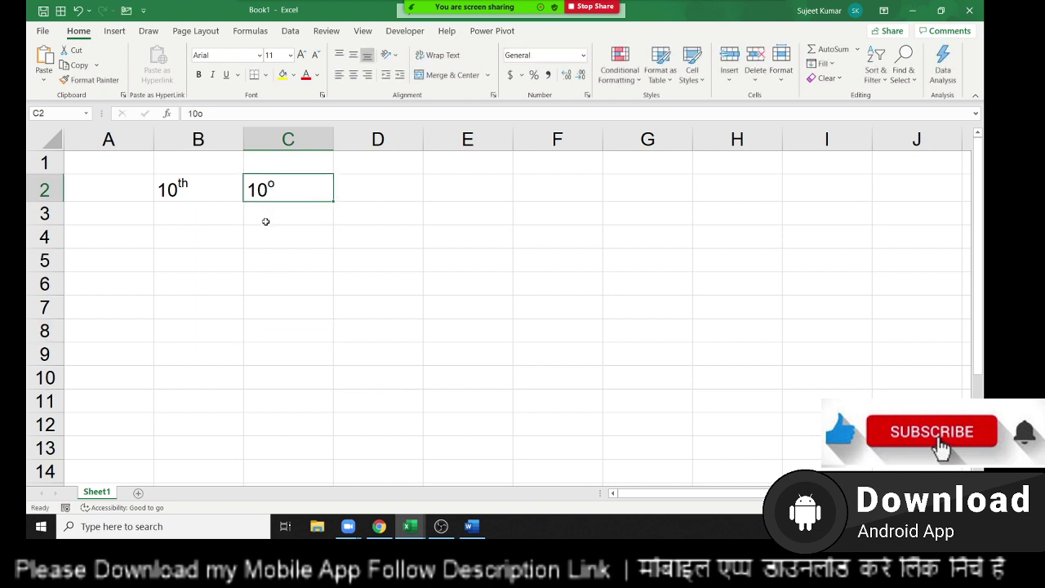
- Enter the marks 85, 36, 65, 36, 36, 62, 36, 45, 36, 62 down E1:E10
{"action": "left_click", "coordinate": [453, 163]}
{"action": "type", "text": "85"}
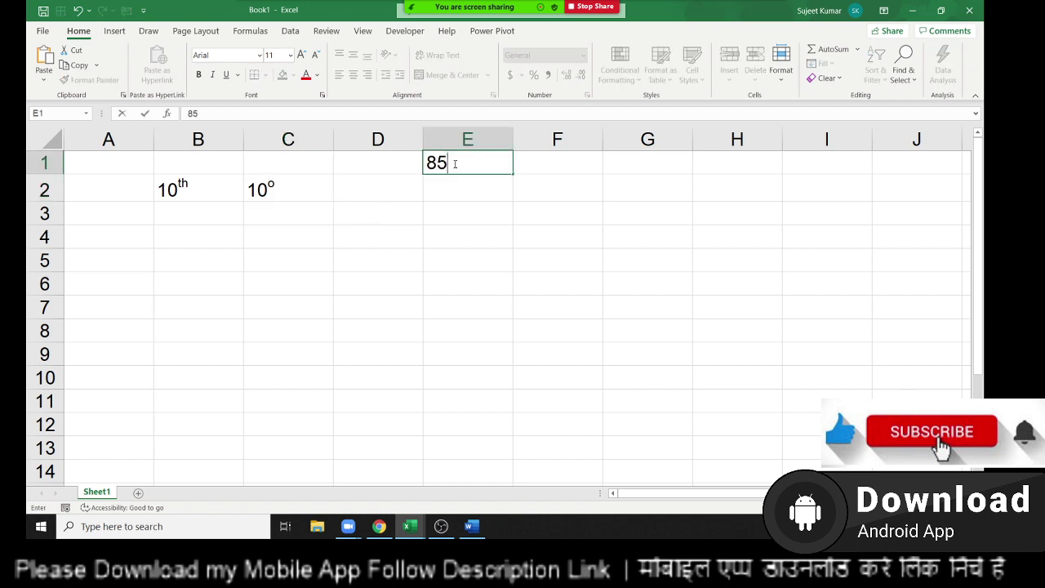
{"action": "key", "text": "Return"}
{"action": "type", "text": "36 65 "}
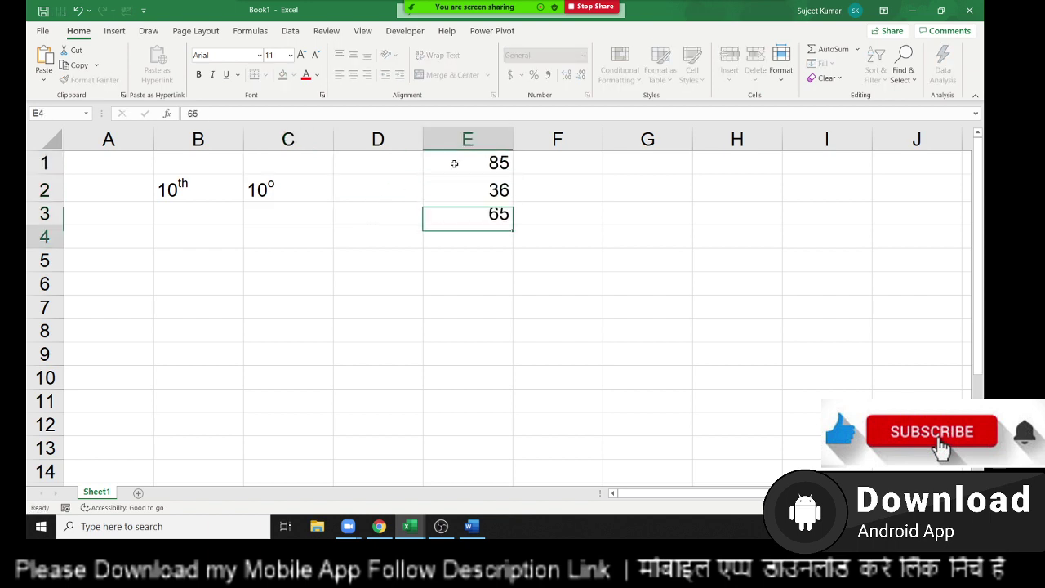
{"action": "type", "text": "36"}
{"action": "key", "text": "Return"}
{"action": "type", "text": "36"}
{"action": "key", "text": "Return"}
{"action": "type", "text": "6"}
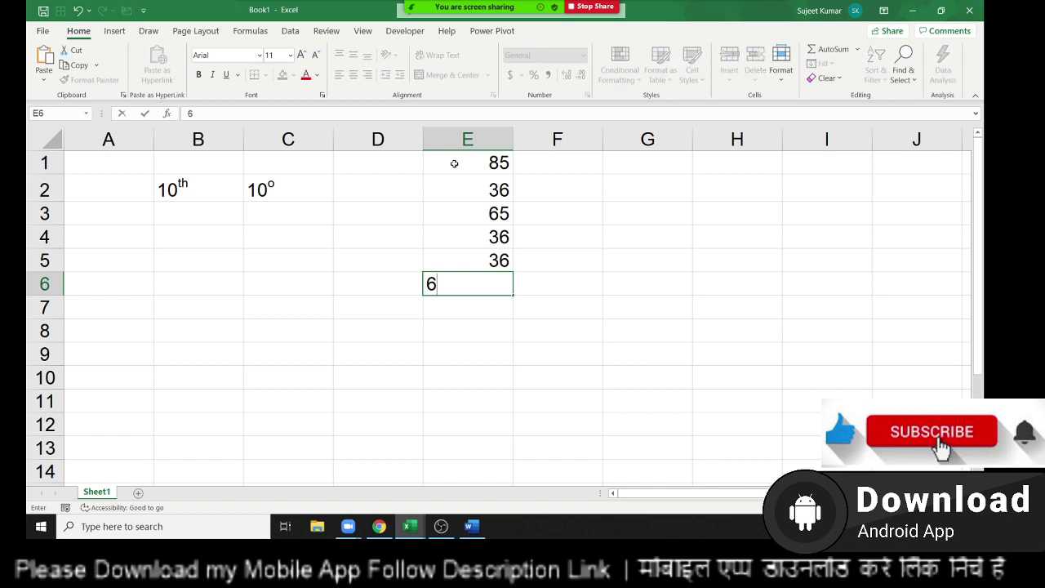
{"action": "type", "text": "2"}
{"action": "key", "text": "Return"}
{"action": "type", "text": "36"}
{"action": "key", "text": "Return"}
{"action": "type", "text": "4"}
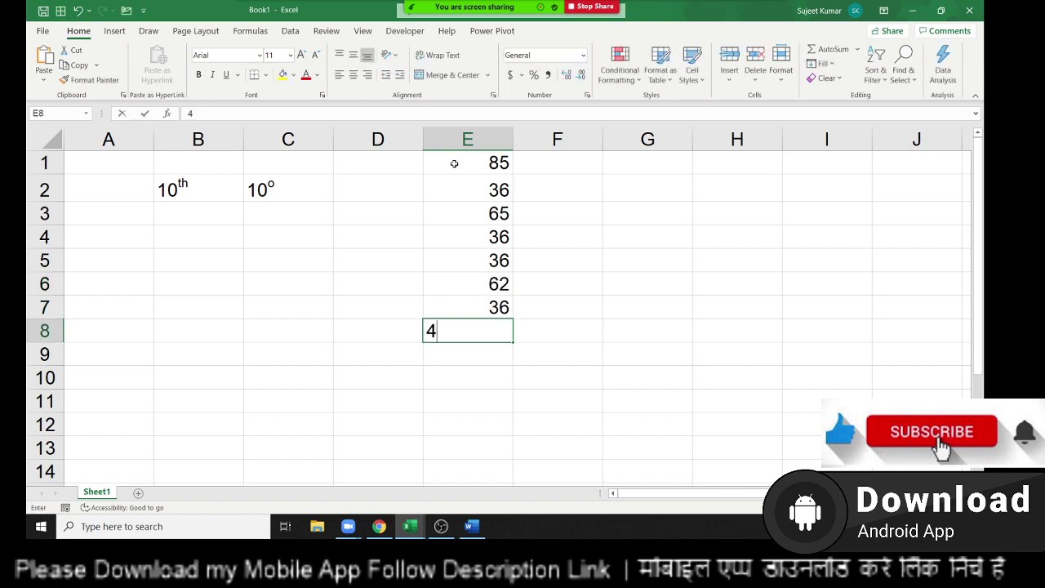
{"action": "type", "text": "5"}
{"action": "key", "text": "Return"}
{"action": "type", "text": "36"}
{"action": "key", "text": "Return"}
{"action": "type", "text": "6"}
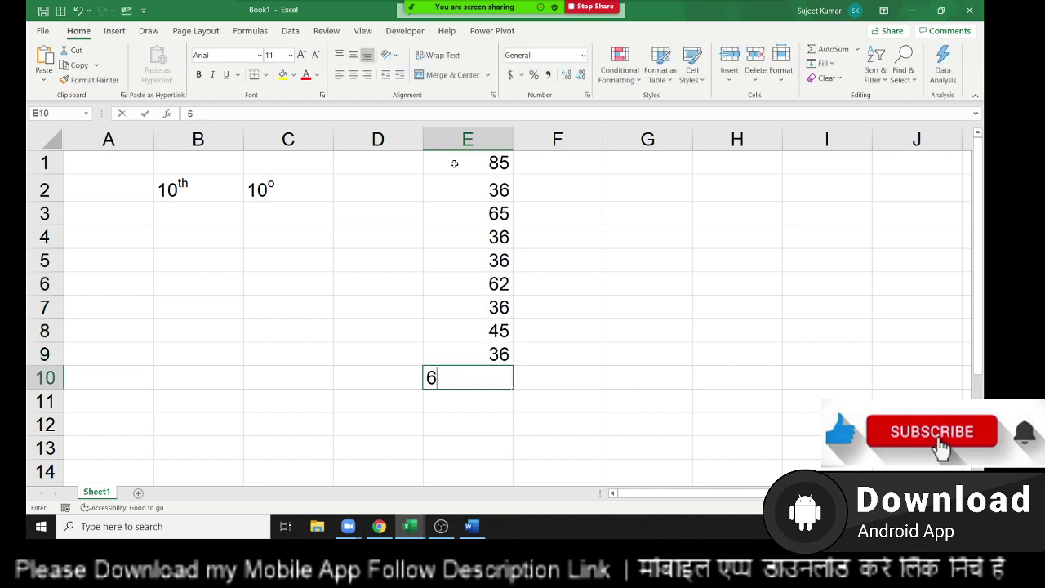
{"action": "type", "text": "2"}
{"action": "key", "text": "Return"}
- Type O into F1, then clear it and return to E1
{"action": "left_click", "coordinate": [516, 169]}
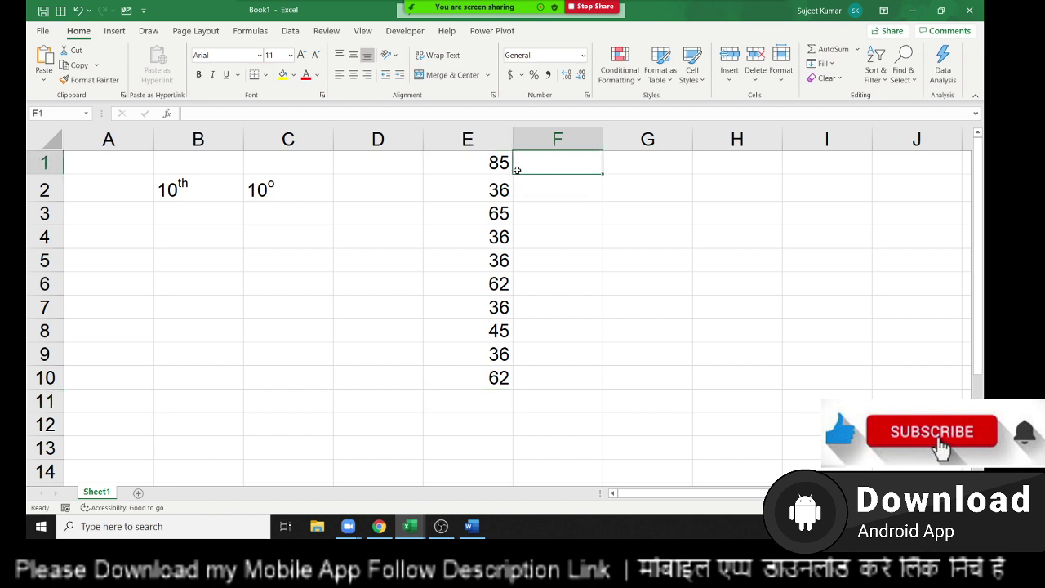
{"action": "type", "text": "O"}
{"action": "key", "text": "Return"}
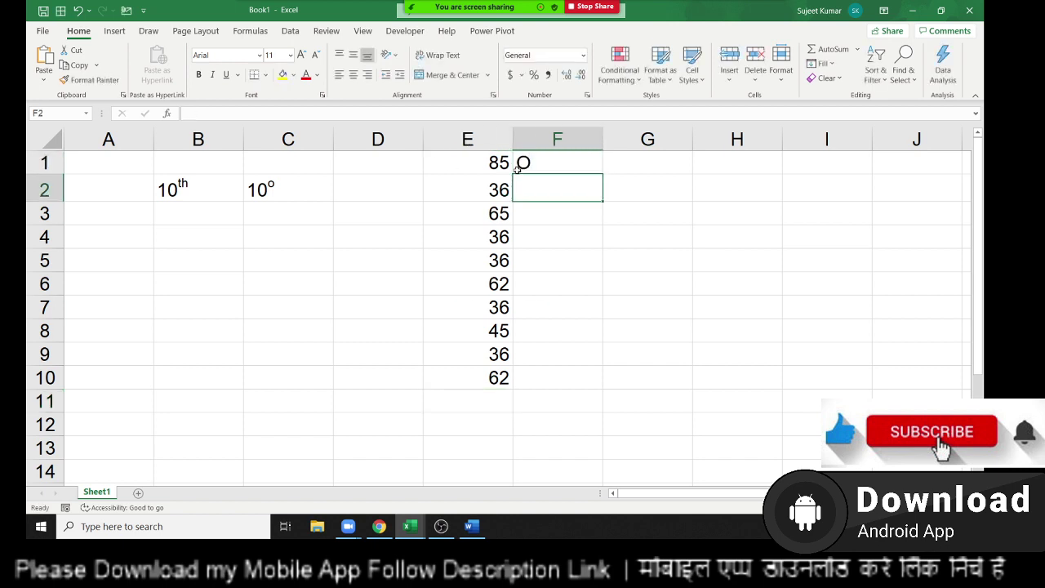
{"action": "left_click", "coordinate": [516, 169]}
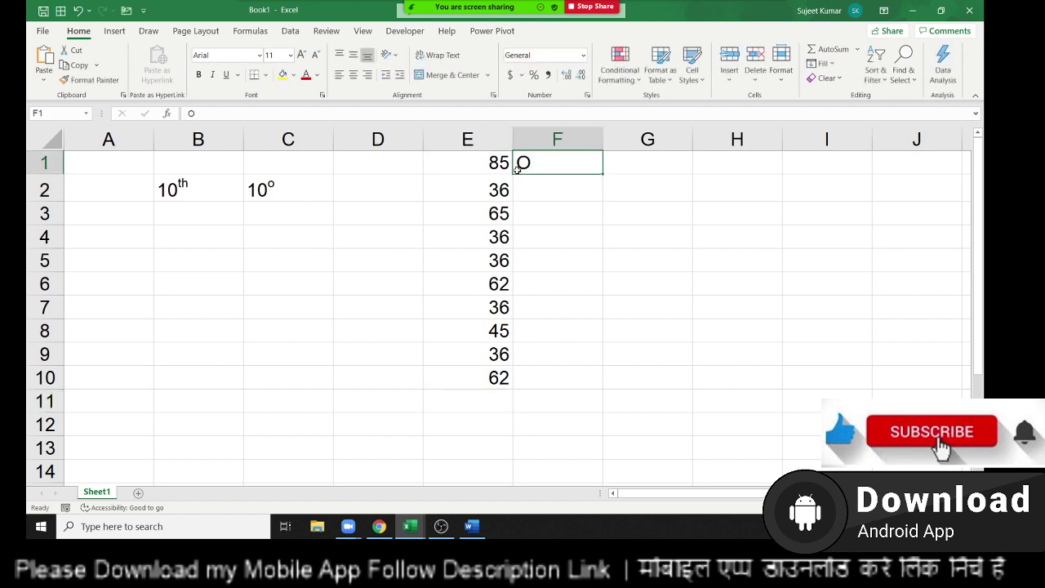
{"action": "key", "text": "Delete"}
{"action": "key", "text": "Left"}
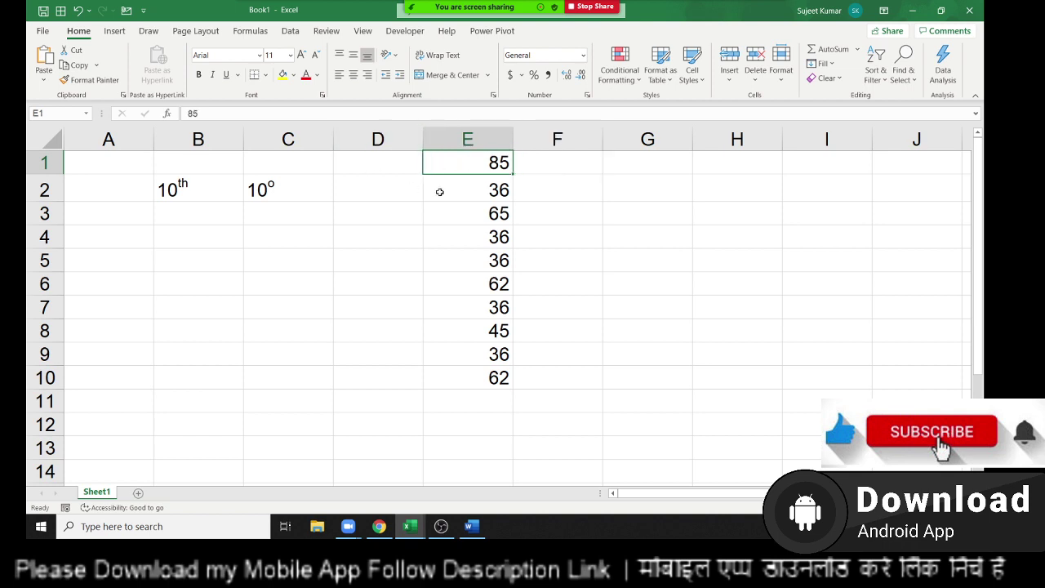
- Try adding a superscript o after 85 in E1 via Format Cells, then leave with Esc
{"action": "double_click", "coordinate": [508, 164]}
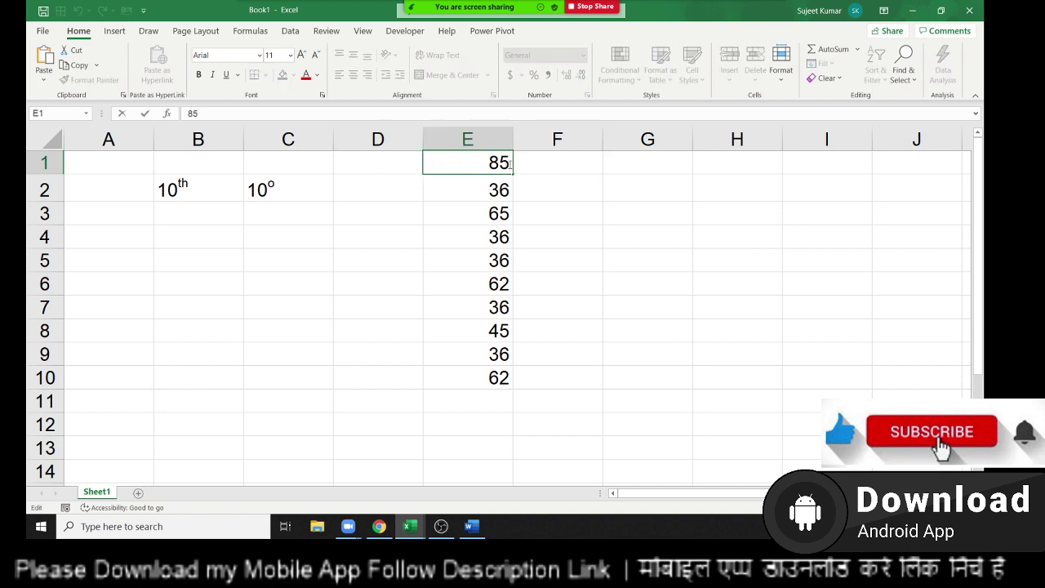
{"action": "type", "text": "o"}
{"action": "left_click", "coordinate": [503, 163]}
{"action": "left_click_drag", "start_coordinate": [504, 163], "coordinate": [511, 163]}
{"action": "right_click", "coordinate": [511, 164]}
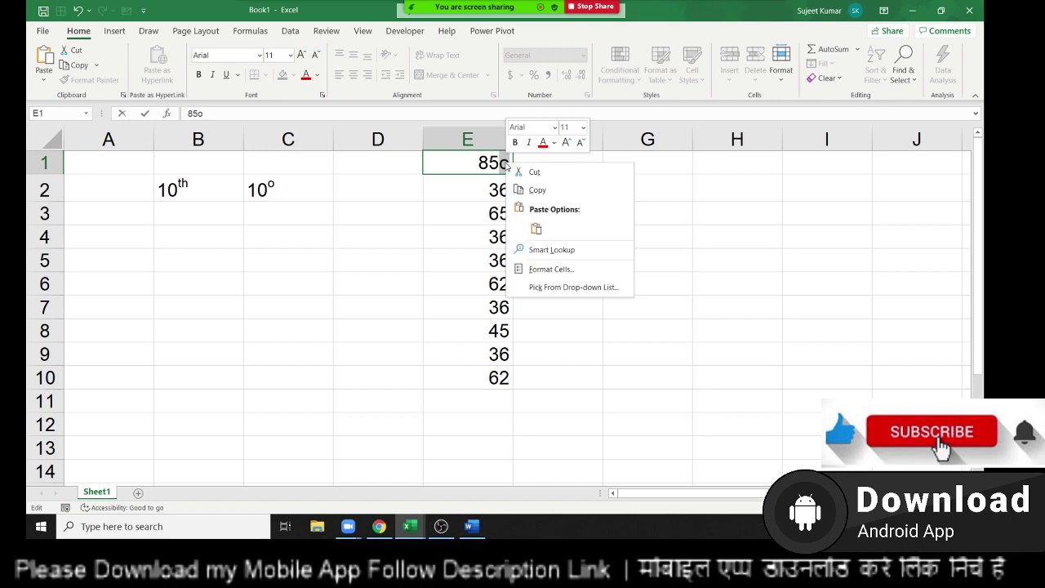
{"action": "left_click", "coordinate": [549, 269]}
{"action": "left_click", "coordinate": [429, 287]}
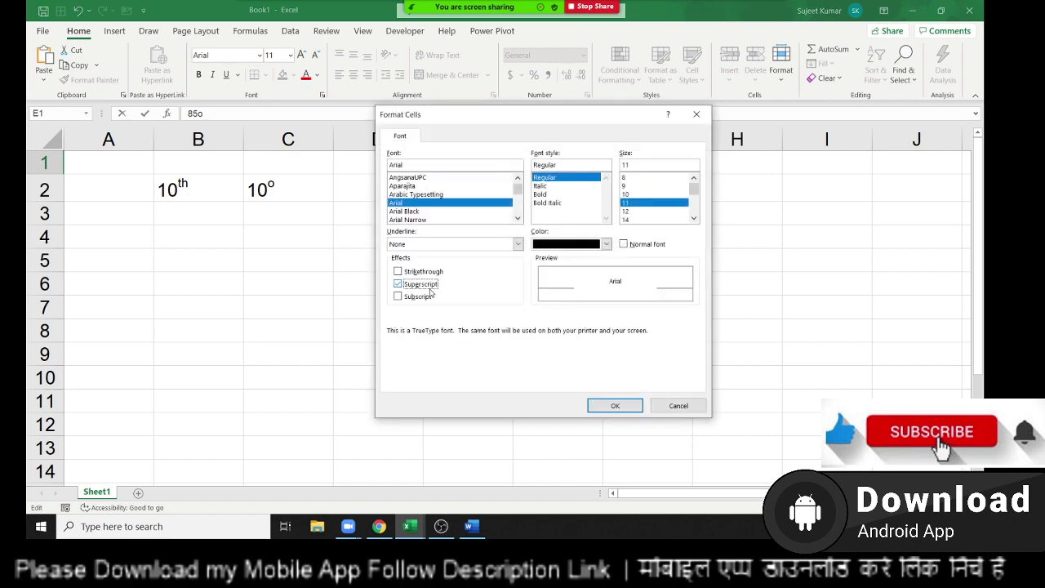
{"action": "left_click_drag", "start_coordinate": [562, 116], "coordinate": [782, 94]}
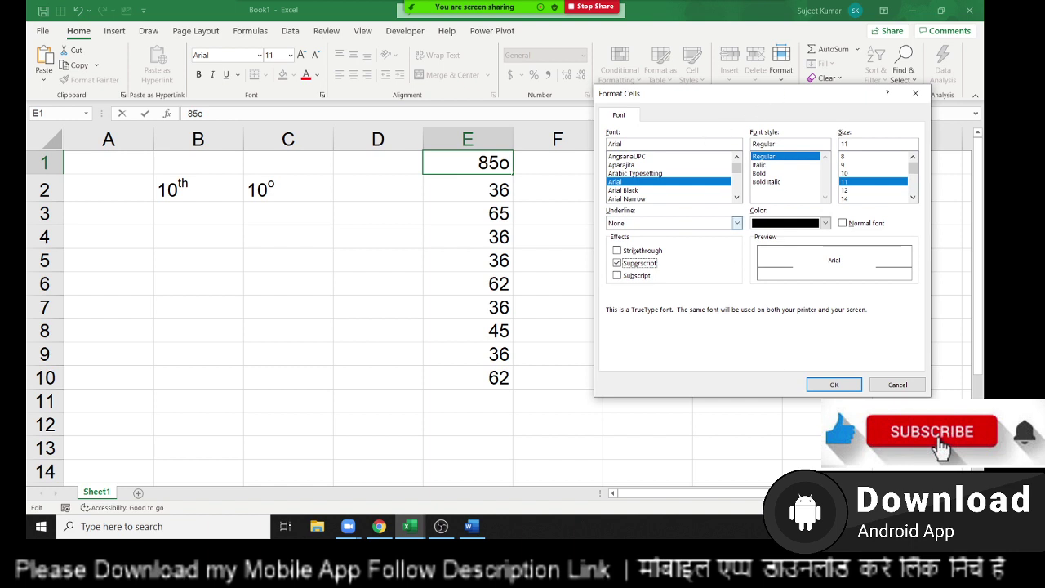
{"action": "left_click", "coordinate": [818, 387]}
{"action": "key", "text": "Escape"}
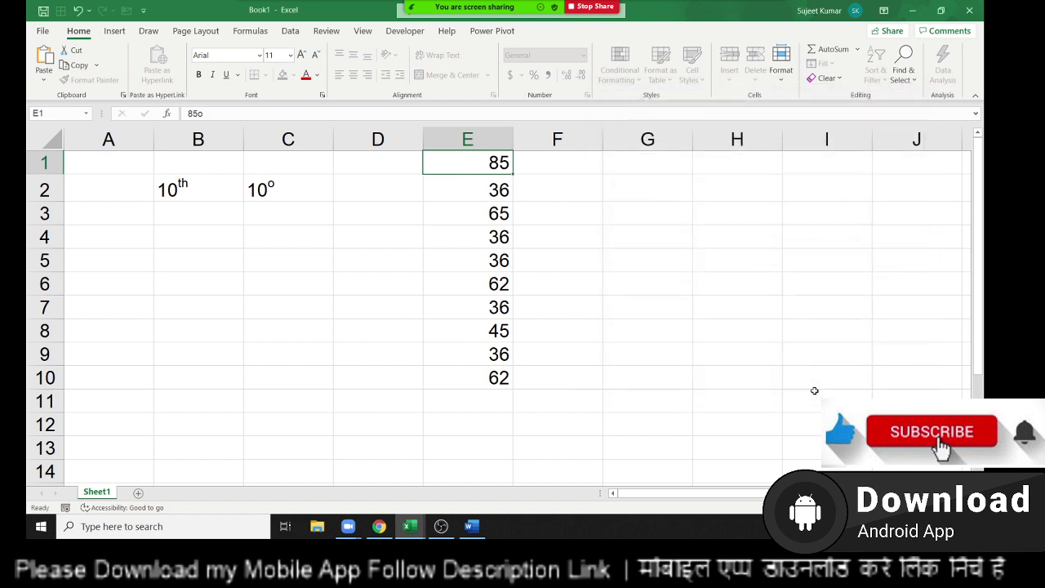
- Fill o down F1:F10, narrow column F and align the cells top-left
{"action": "left_click", "coordinate": [534, 167]}
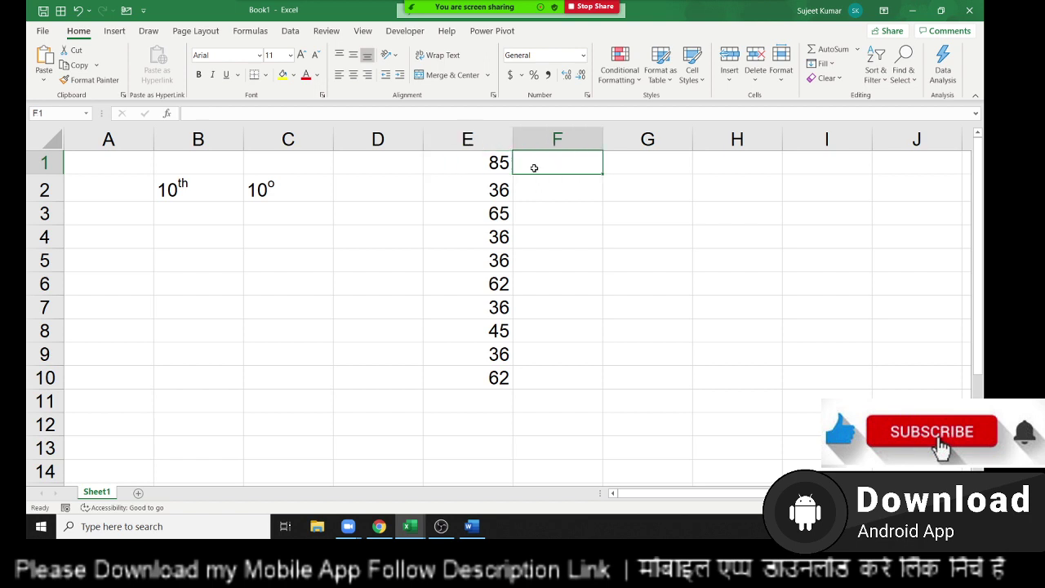
{"action": "type", "text": "o"}
{"action": "key", "text": "Return"}
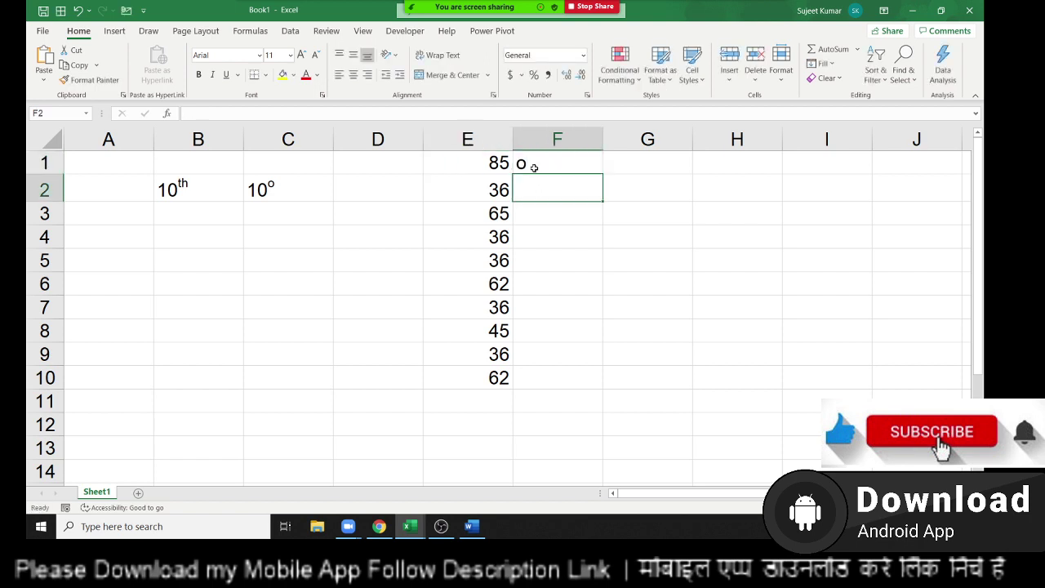
{"action": "left_click", "coordinate": [534, 167]}
{"action": "double_click", "coordinate": [602, 175]}
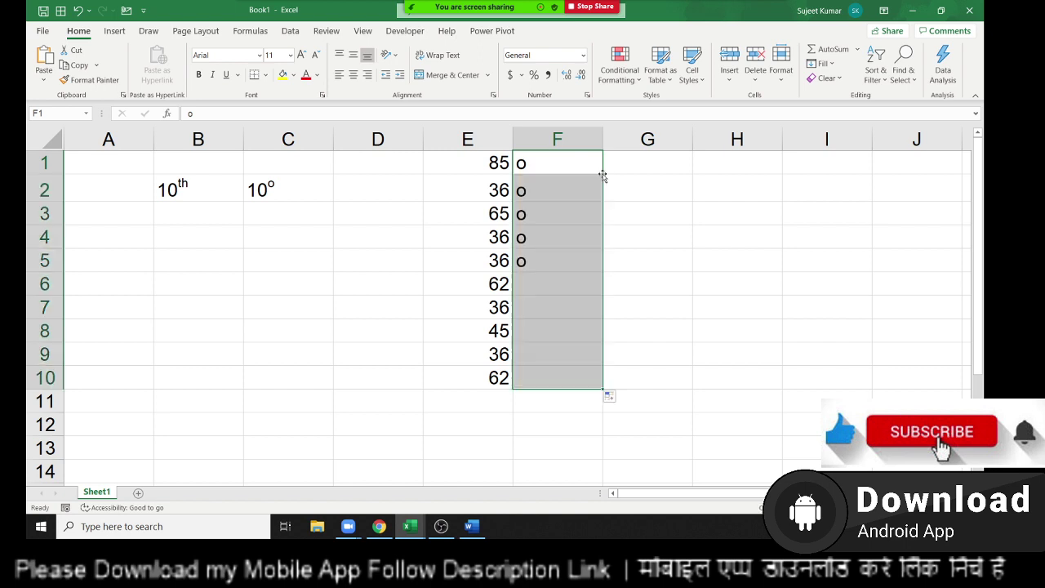
{"action": "left_click_drag", "start_coordinate": [603, 139], "coordinate": [537, 139]}
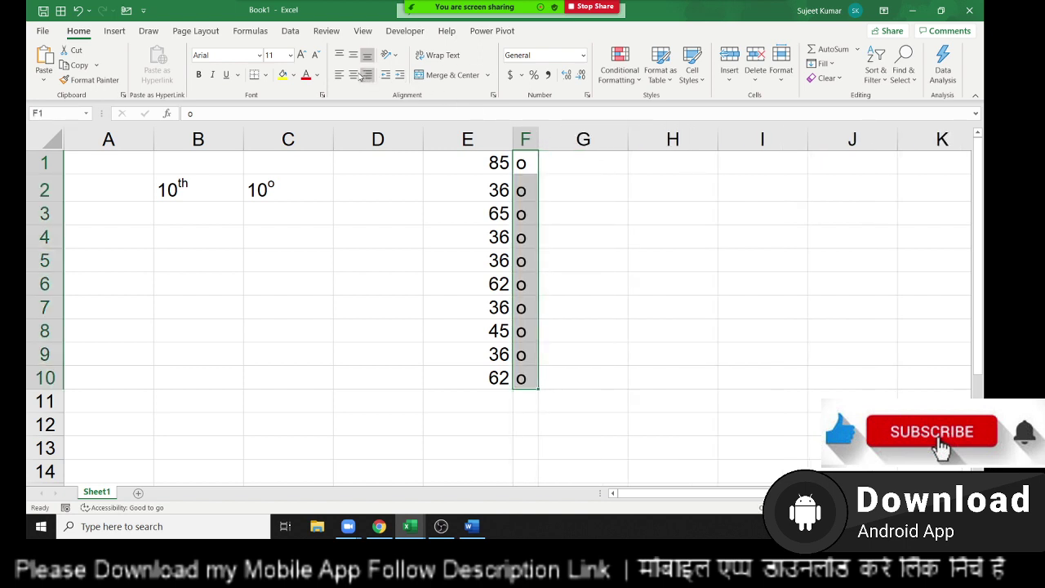
{"action": "left_click", "coordinate": [339, 55]}
{"action": "left_click", "coordinate": [339, 74]}
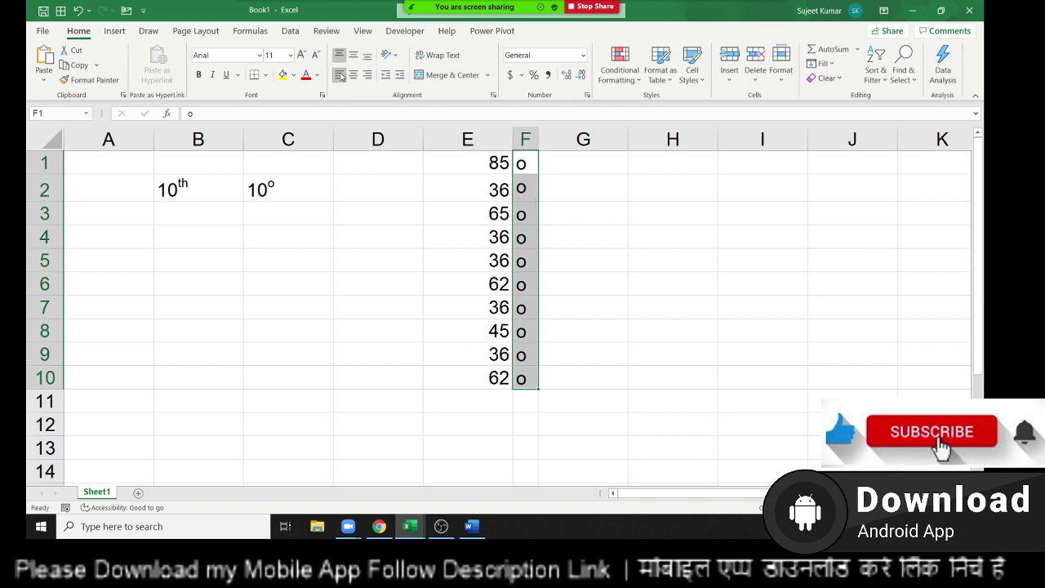
- Make the o entries in F1:F10 superscript via Format Cells
{"action": "right_click", "coordinate": [527, 185]}
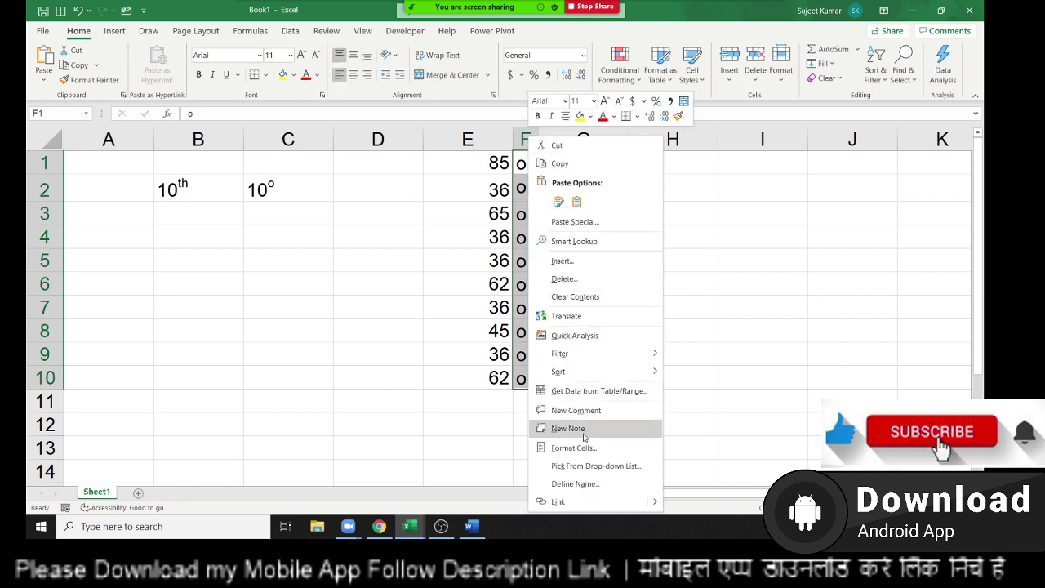
{"action": "left_click", "coordinate": [587, 451]}
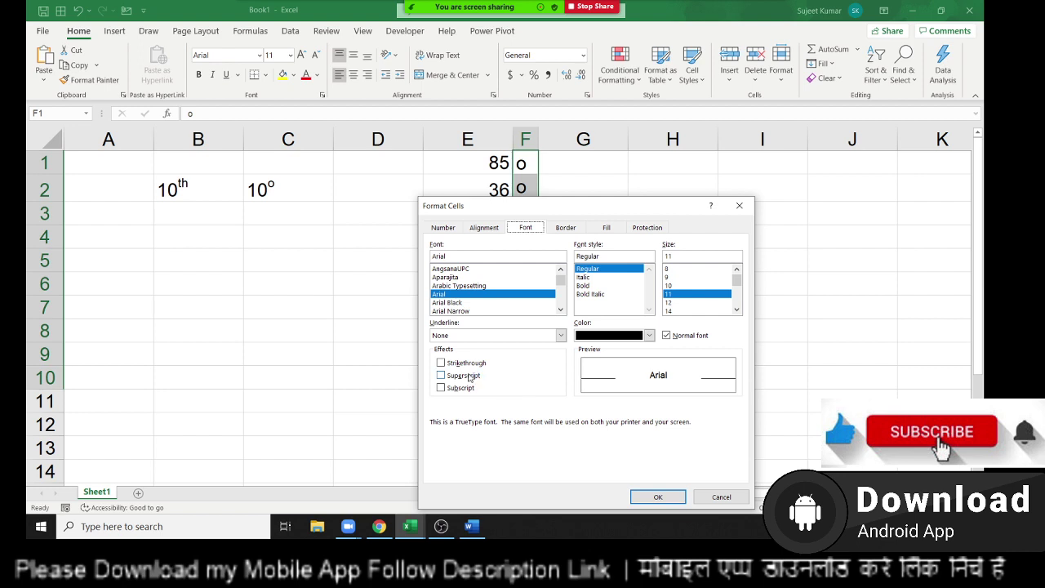
{"action": "left_click", "coordinate": [469, 379]}
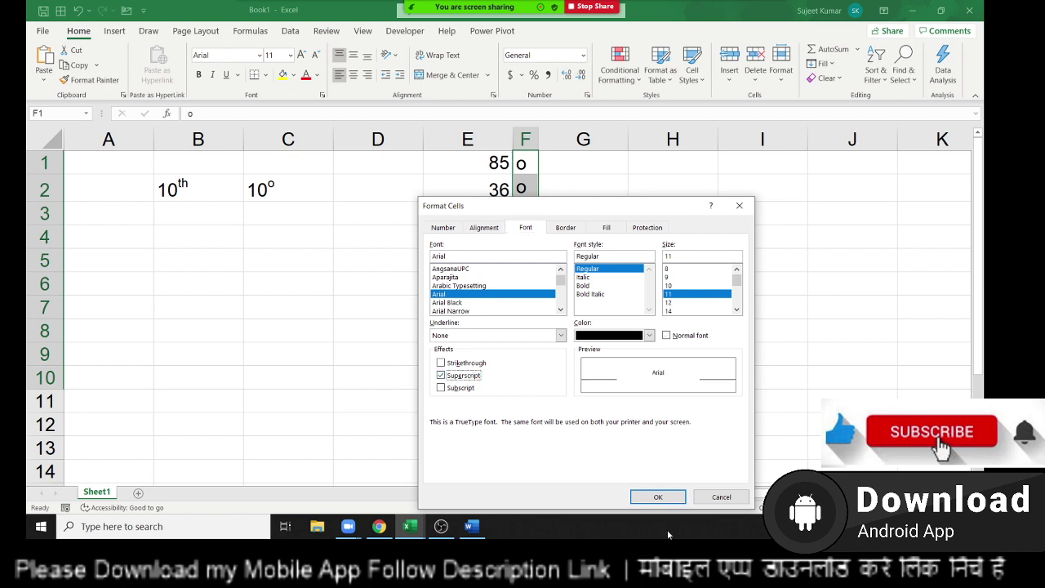
{"action": "left_click", "coordinate": [660, 496]}
{"action": "left_click", "coordinate": [381, 390]}
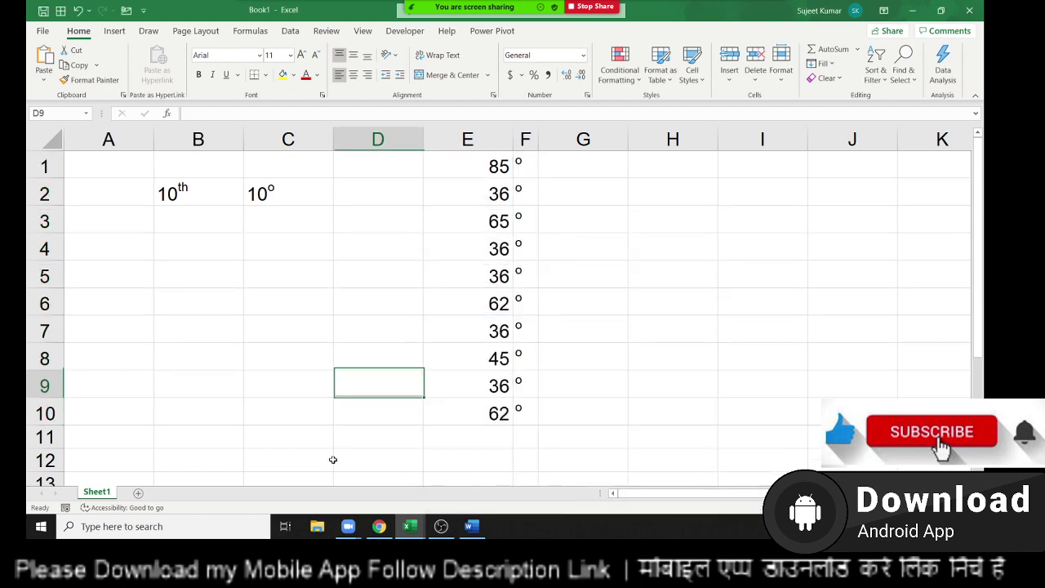
- Narrow columns F and E to fit the marks and select E1:F10
{"action": "left_click_drag", "start_coordinate": [530, 139], "coordinate": [523, 139]}
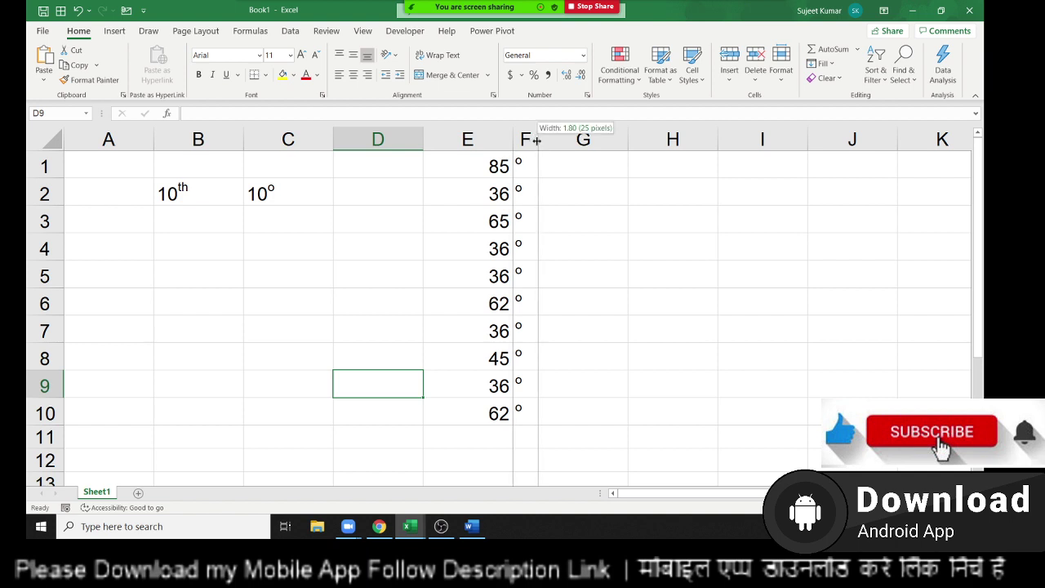
{"action": "left_click", "coordinate": [594, 187]}
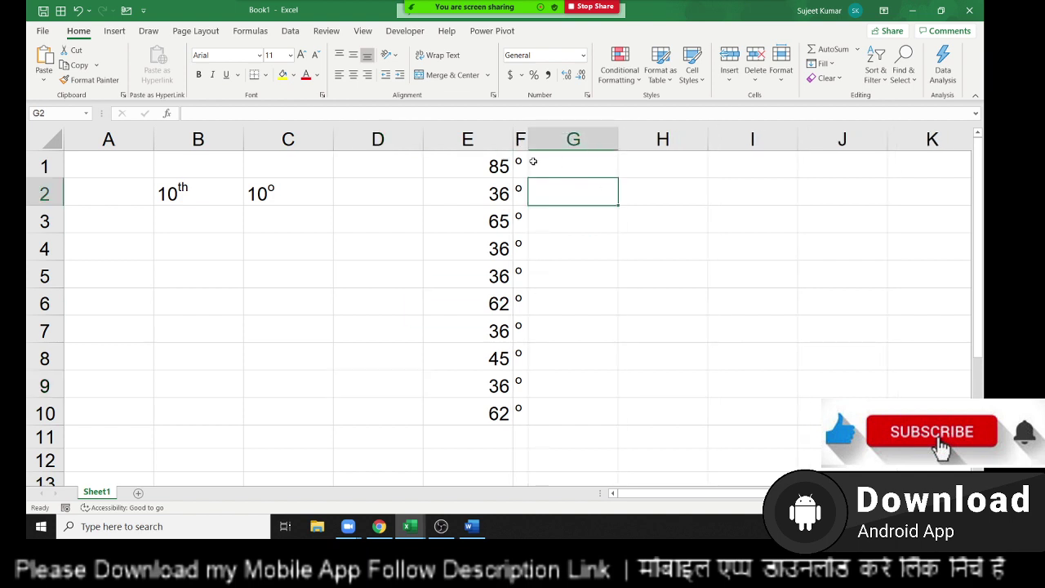
{"action": "left_click", "coordinate": [493, 164]}
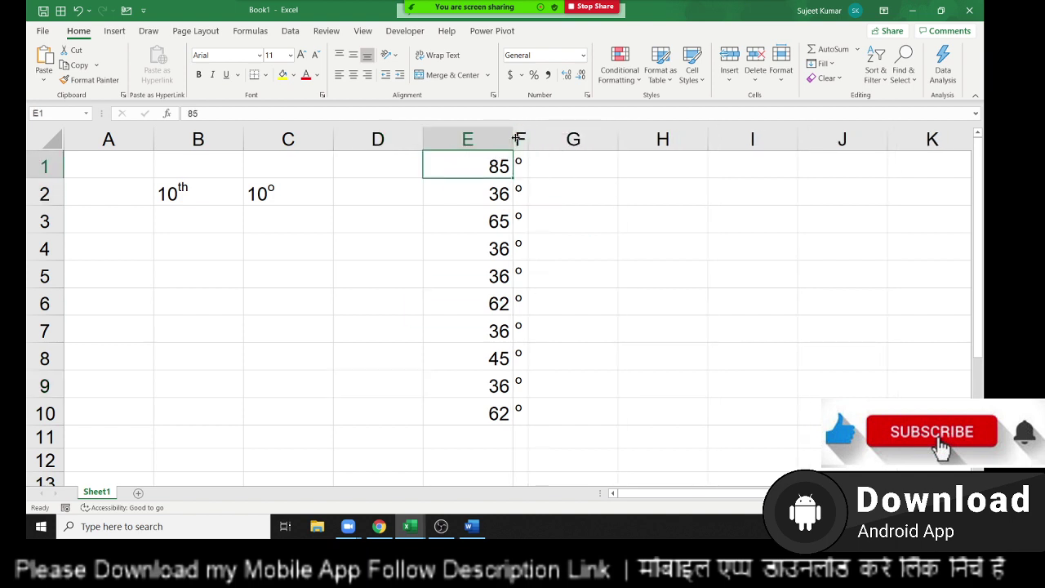
{"action": "mouse_move", "coordinate": [517, 139]}
{"action": "left_mouse_down"}
{"action": "mouse_move", "coordinate": [470, 139]}
{"action": "mouse_move", "coordinate": [478, 410]}
{"action": "left_mouse_up"}
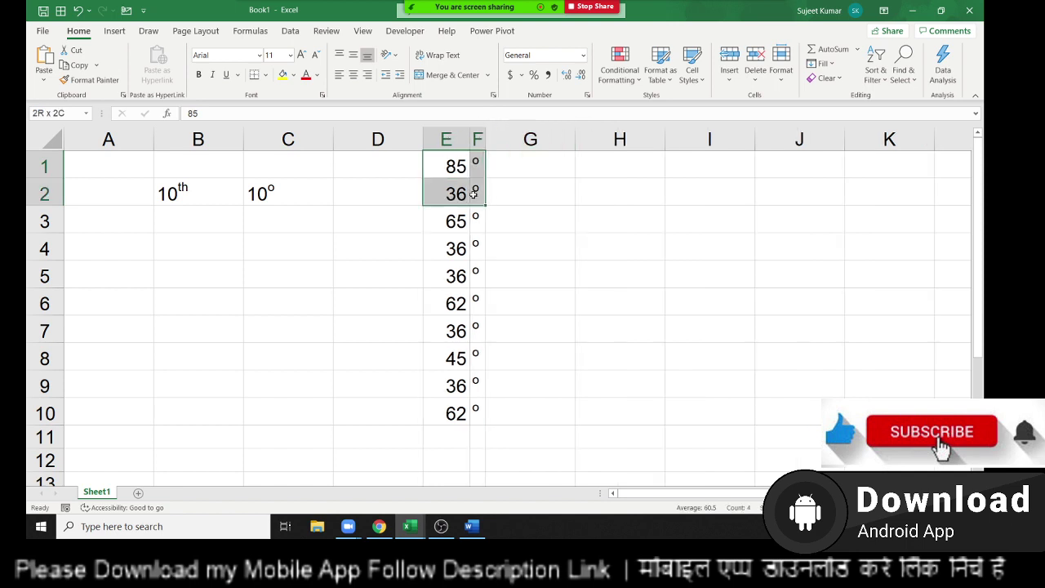
- Give E1:F10 an outline border with horizontal lines between rows and no vertical divider
{"action": "right_click", "coordinate": [477, 411]}
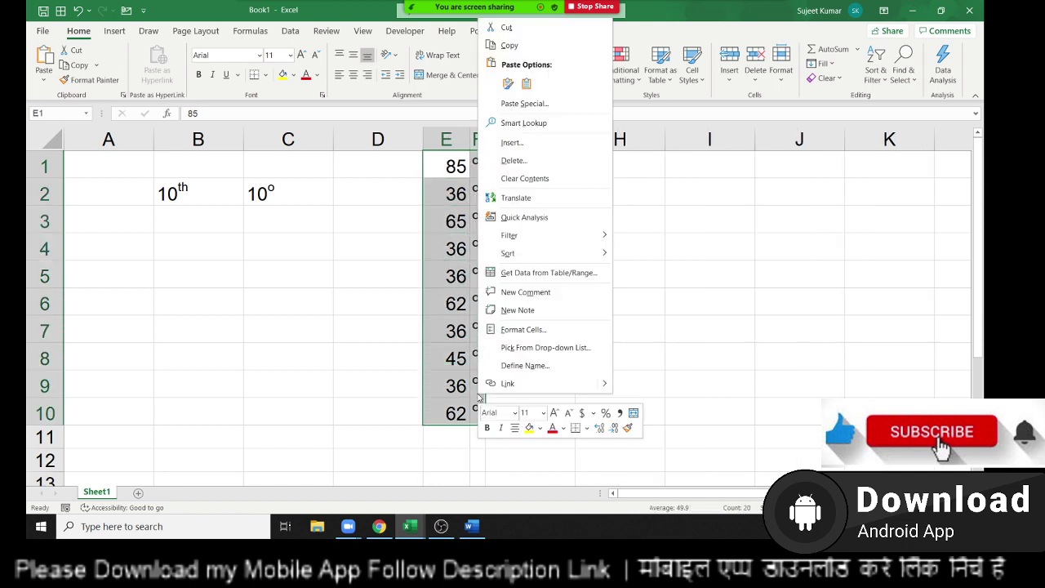
{"action": "left_click", "coordinate": [534, 335]}
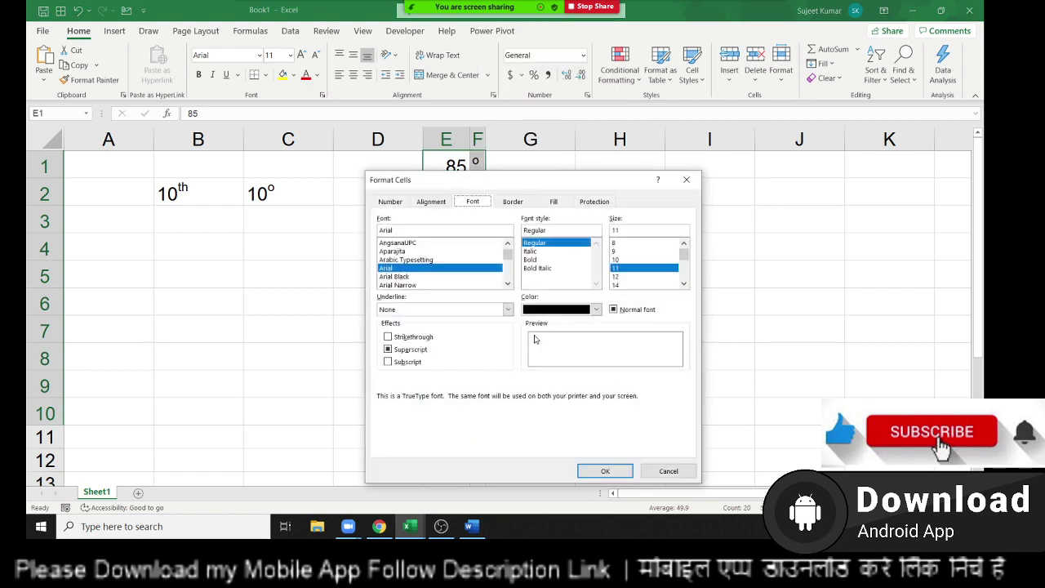
{"action": "left_click", "coordinate": [513, 202]}
{"action": "left_click_drag", "start_coordinate": [525, 186], "coordinate": [723, 112]}
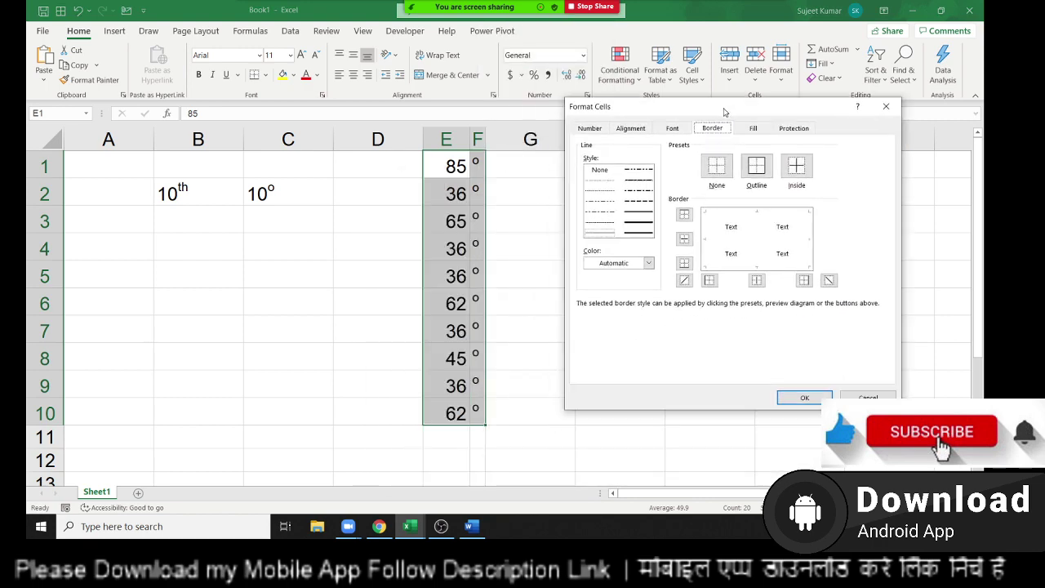
{"action": "left_click", "coordinate": [742, 212]}
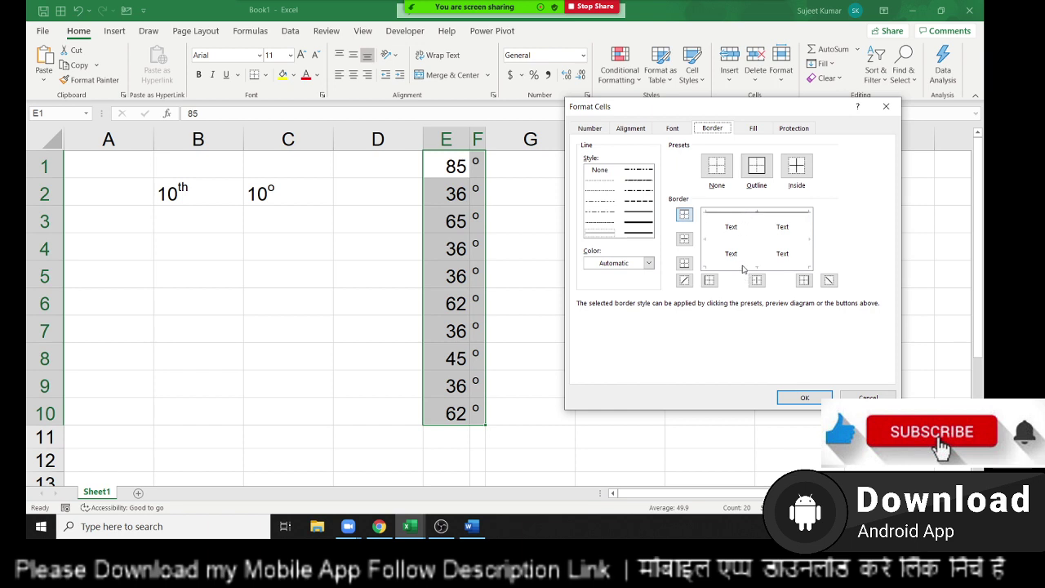
{"action": "left_click", "coordinate": [743, 268]}
{"action": "left_click", "coordinate": [806, 234]}
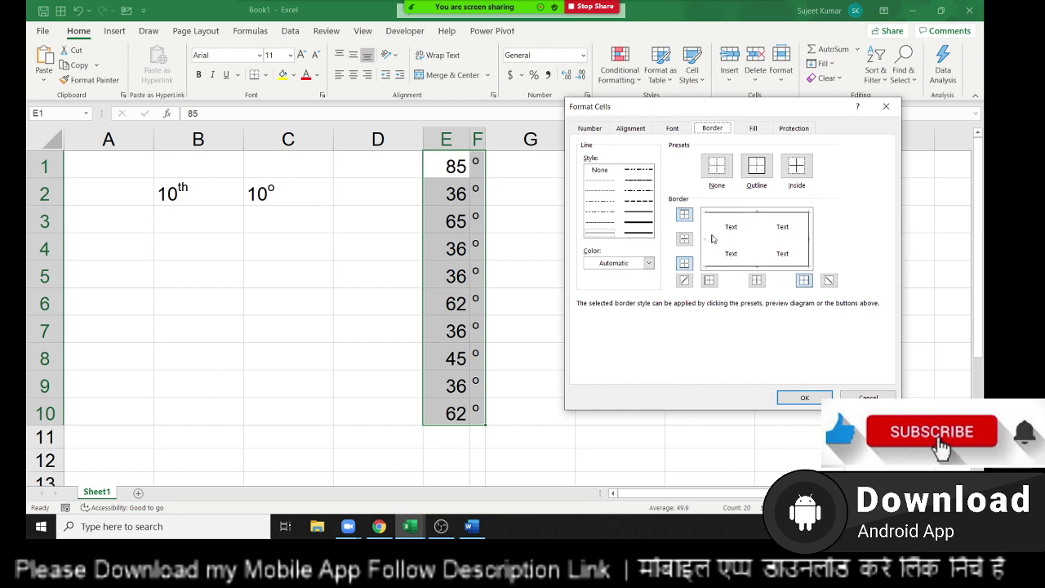
{"action": "left_click", "coordinate": [715, 239]}
{"action": "left_click", "coordinate": [712, 252]}
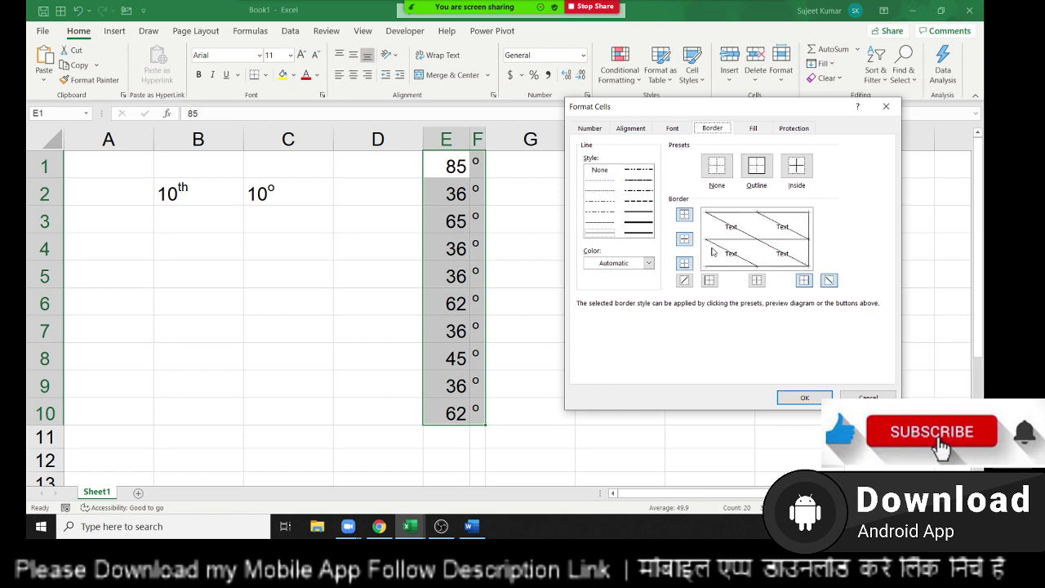
{"action": "left_click", "coordinate": [712, 252]}
{"action": "left_click", "coordinate": [707, 254]}
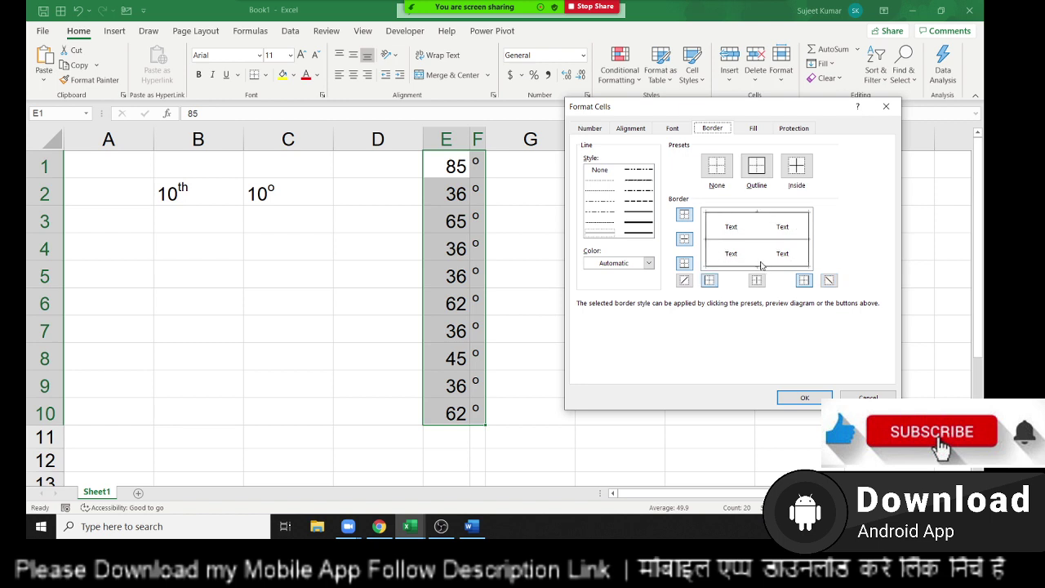
{"action": "left_click", "coordinate": [758, 264]}
{"action": "left_click", "coordinate": [758, 264]}
{"action": "left_click", "coordinate": [758, 265]}
{"action": "left_click", "coordinate": [759, 264]}
{"action": "left_click", "coordinate": [760, 264]}
{"action": "left_click", "coordinate": [760, 264]}
{"action": "left_click", "coordinate": [759, 264]}
{"action": "left_click", "coordinate": [758, 262]}
{"action": "left_click", "coordinate": [797, 396]}
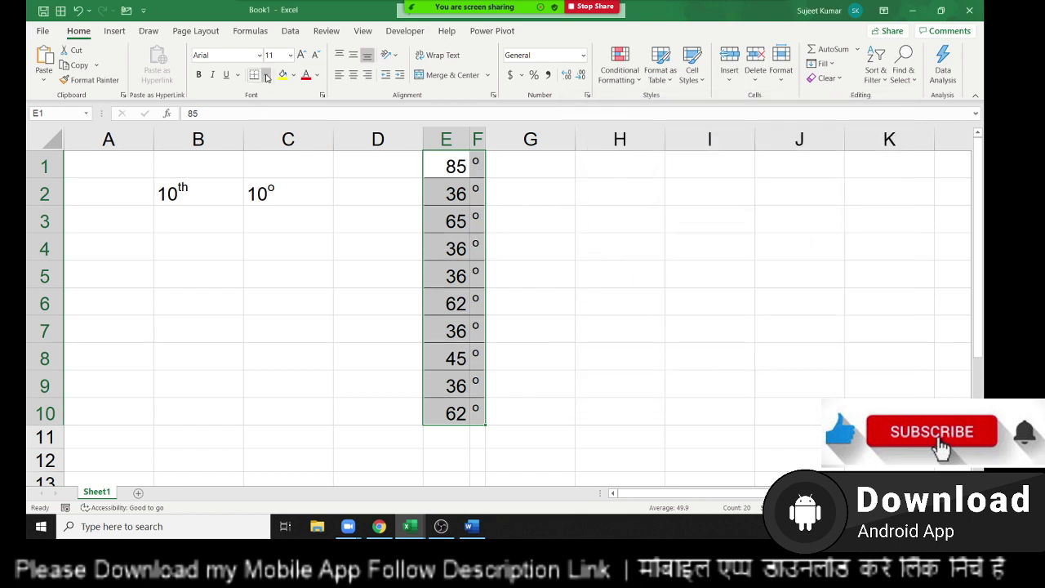
- Fill the bordered E1:F10 block with white, then select cell B3
{"action": "left_click", "coordinate": [294, 75]}
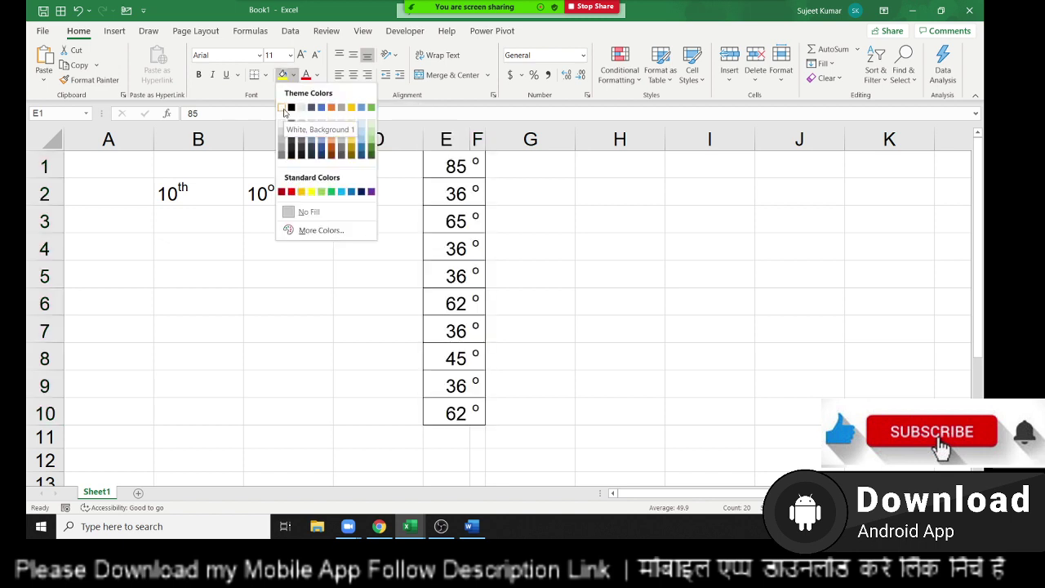
{"action": "left_click", "coordinate": [283, 108]}
{"action": "left_click", "coordinate": [229, 223]}
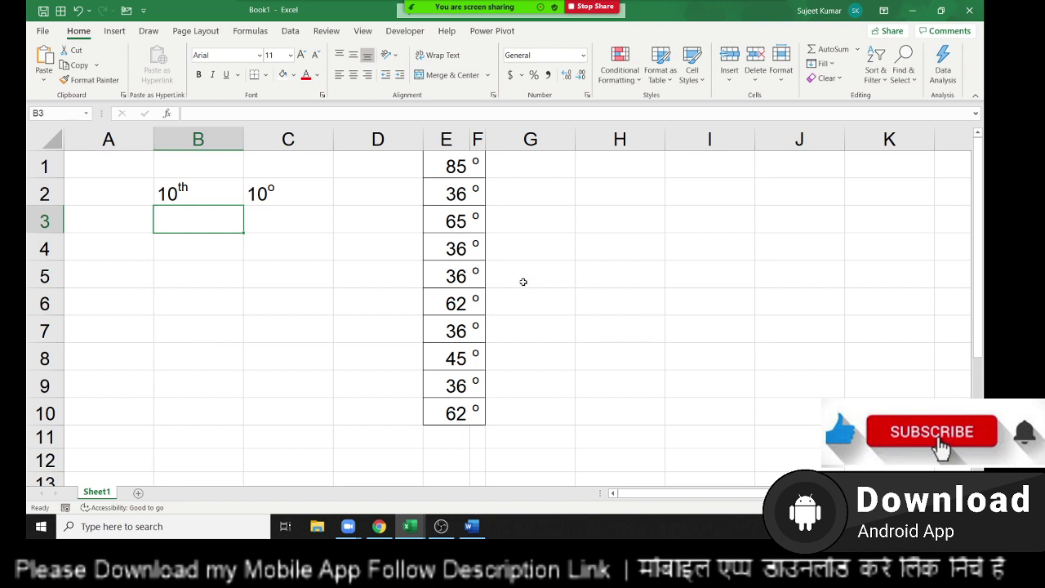
- Type 102 in B4 and try making its final 2 superscript
{"action": "left_click", "coordinate": [169, 255]}
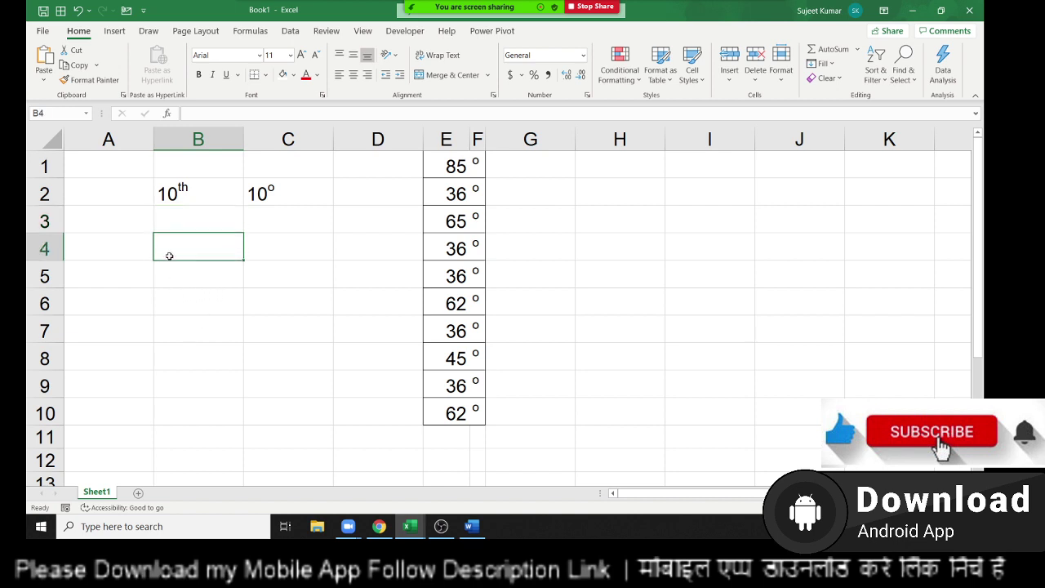
{"action": "type", "text": "102"}
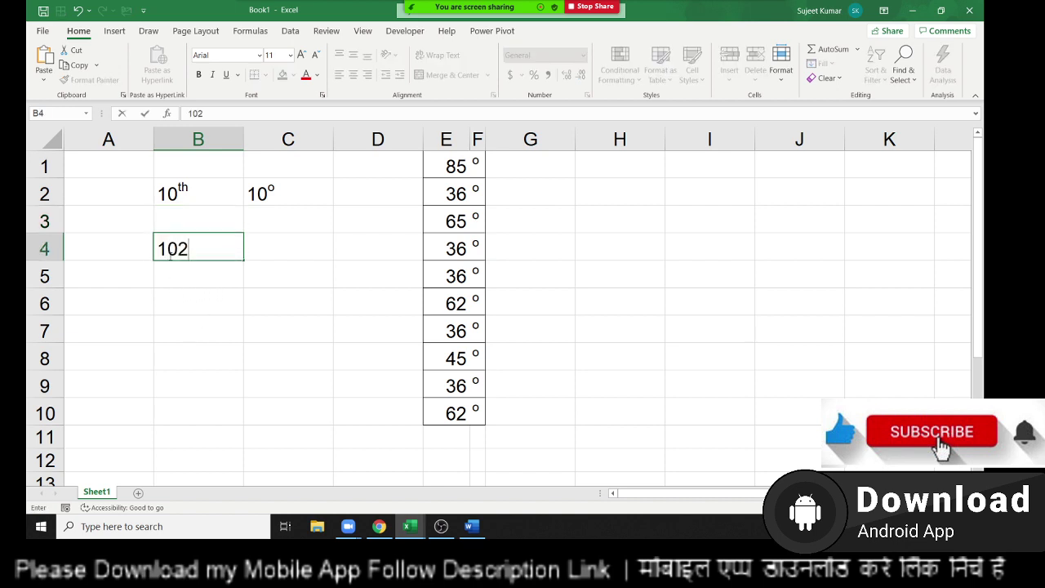
{"action": "left_click_drag", "start_coordinate": [178, 249], "coordinate": [183, 245]}
{"action": "right_click", "coordinate": [183, 245]}
{"action": "left_click", "coordinate": [181, 349]}
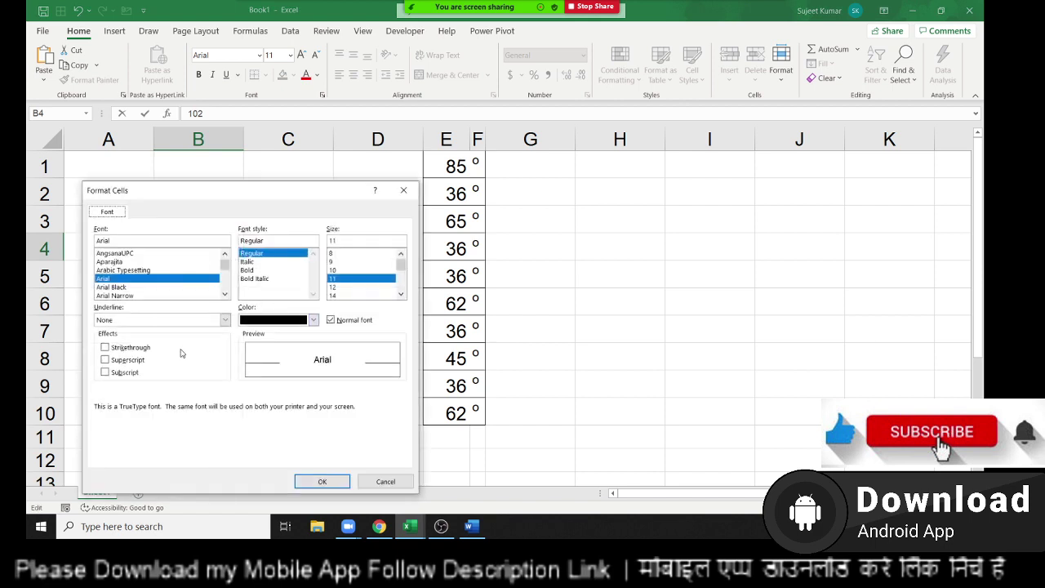
{"action": "left_click", "coordinate": [128, 360]}
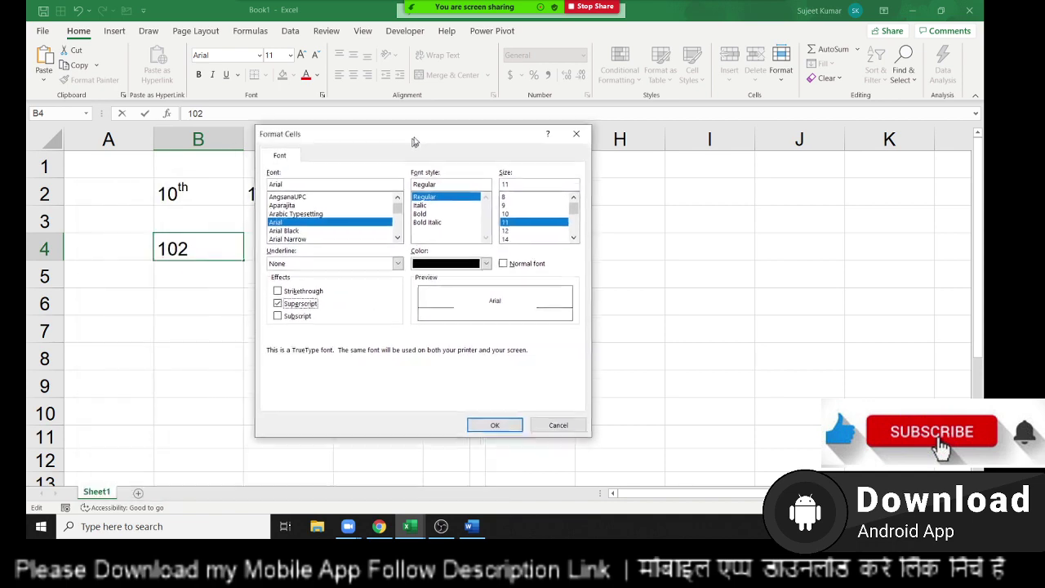
{"action": "left_click", "coordinate": [514, 418]}
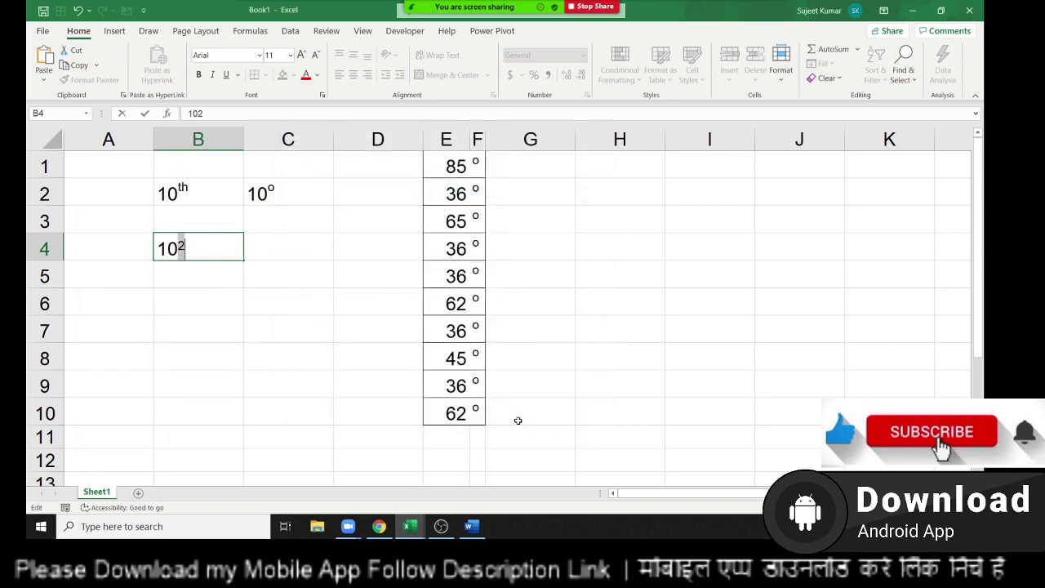
{"action": "left_click", "coordinate": [219, 248]}
{"action": "key", "text": "Return"}
- Re-enter B4 as text '102 and superscript the 2, giving 10²
{"action": "left_click", "coordinate": [217, 247]}
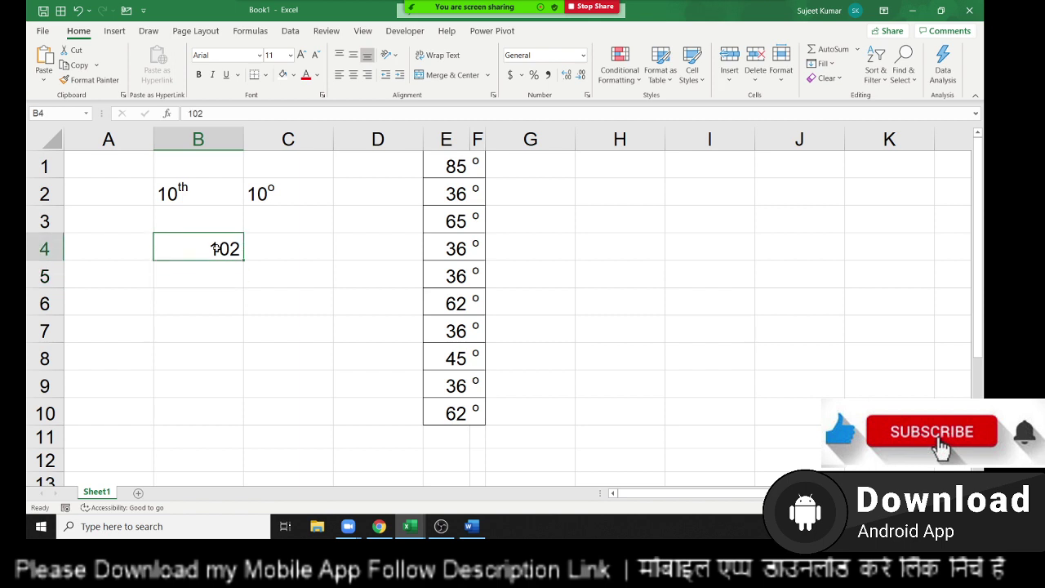
{"action": "double_click", "coordinate": [214, 247]}
{"action": "key", "text": "Left"}
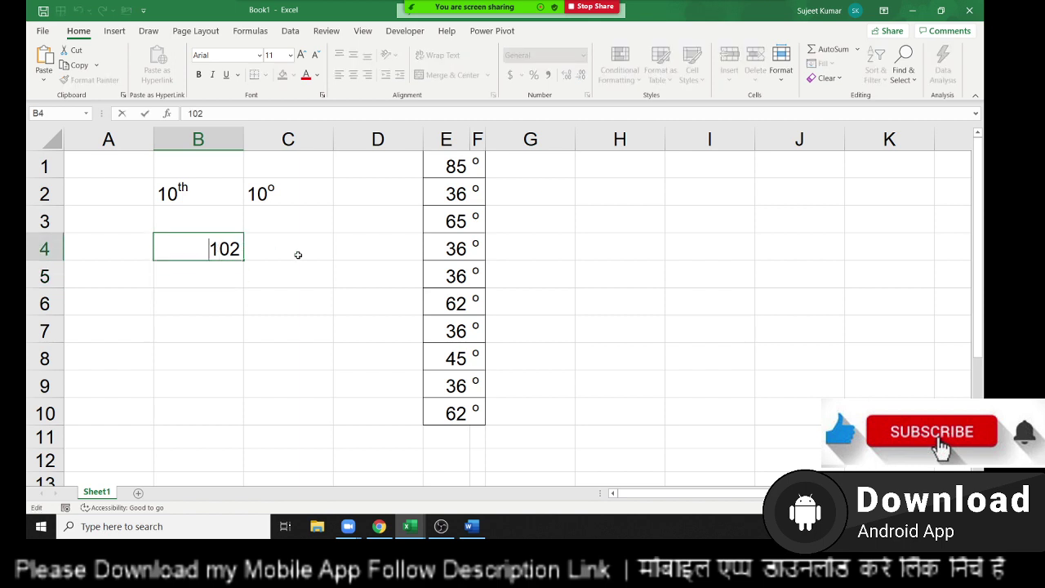
{"action": "type", "text": "'"}
{"action": "key", "text": "Return"}
{"action": "key", "text": "Up"}
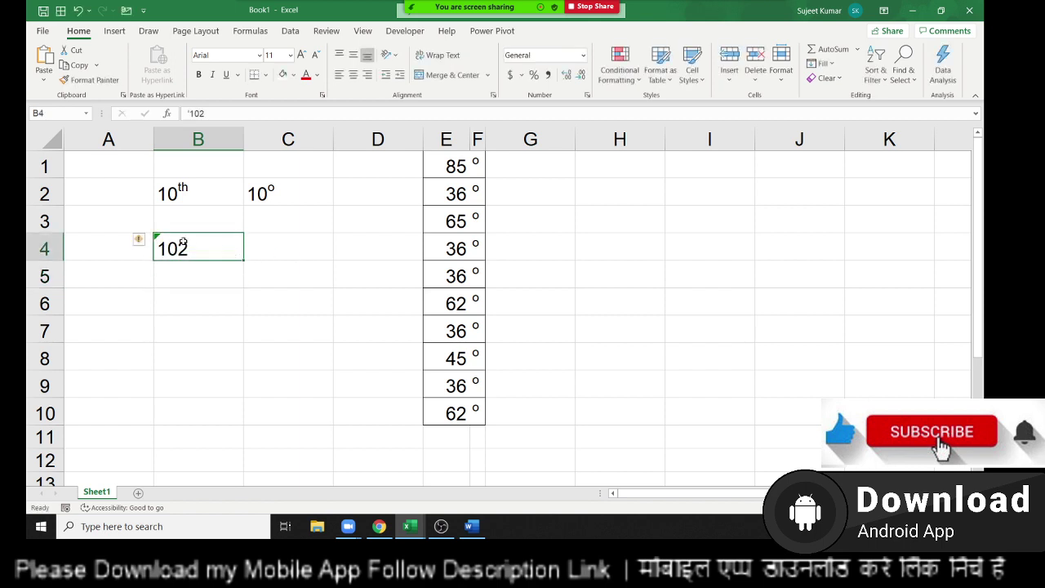
{"action": "double_click", "coordinate": [182, 248]}
{"action": "left_click_drag", "start_coordinate": [192, 248], "coordinate": [183, 247]}
{"action": "right_click", "coordinate": [189, 247]}
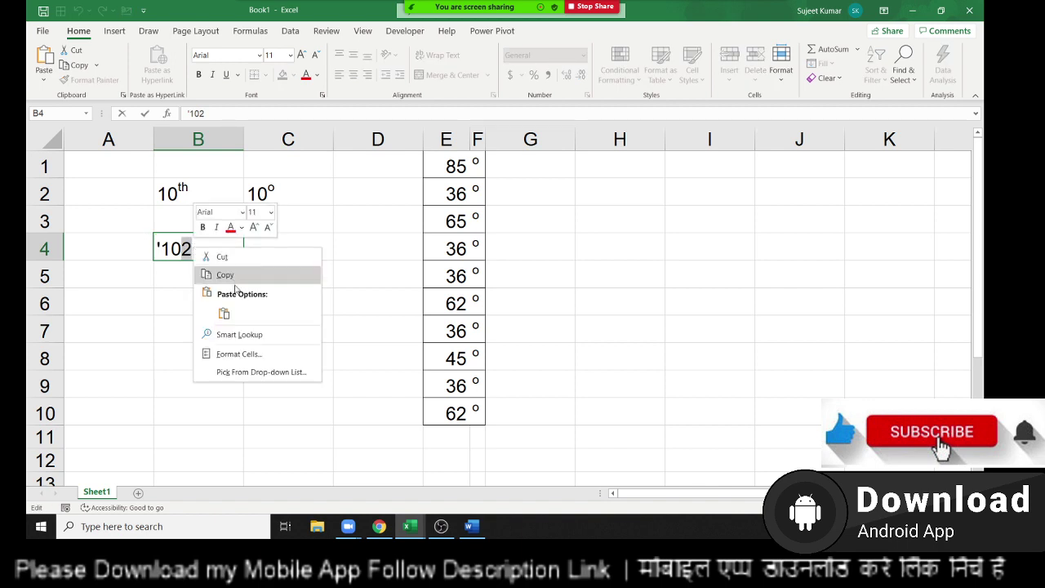
{"action": "left_click", "coordinate": [257, 351]}
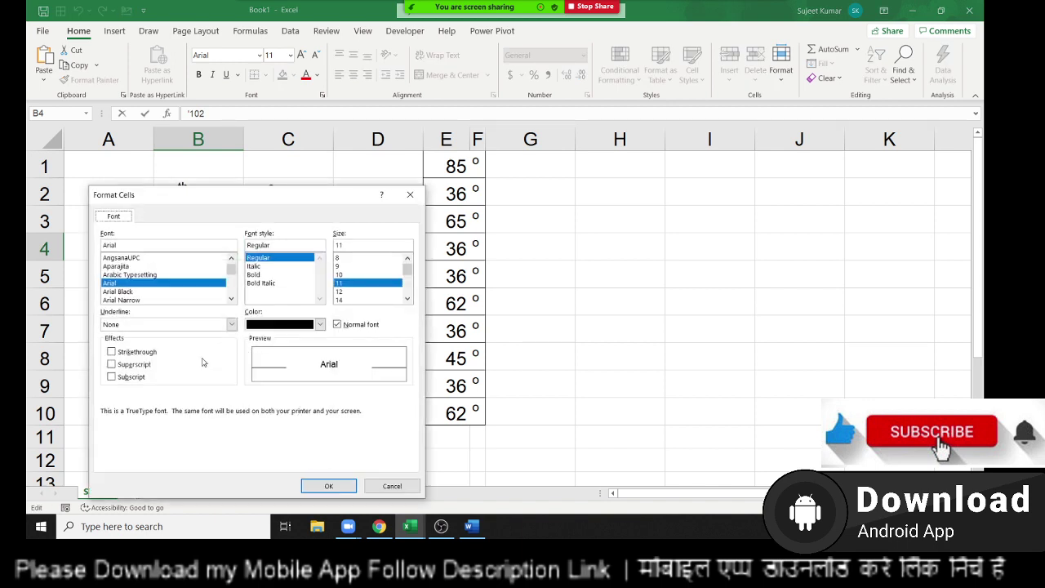
{"action": "left_click", "coordinate": [149, 367]}
{"action": "left_click", "coordinate": [328, 485]}
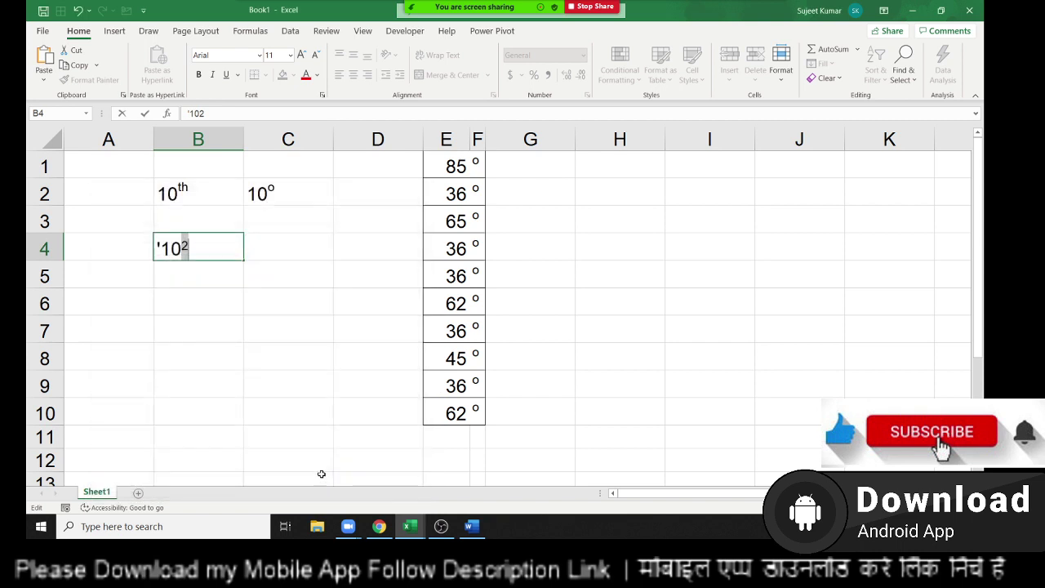
{"action": "left_click", "coordinate": [225, 320]}
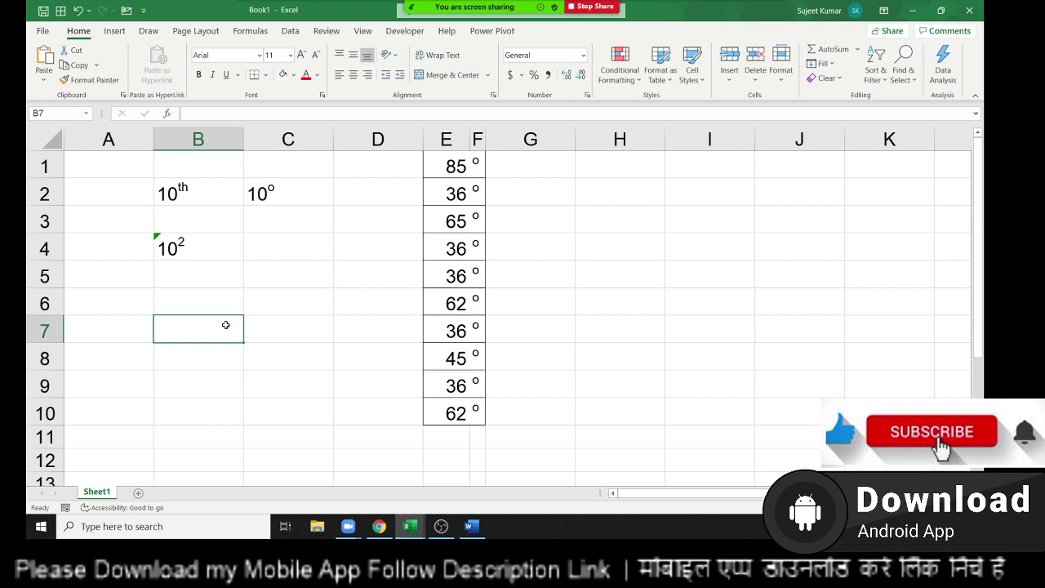
- Enter H2O in cell C4 and make its 2 a subscript via Format Cells
{"action": "left_click", "coordinate": [271, 247]}
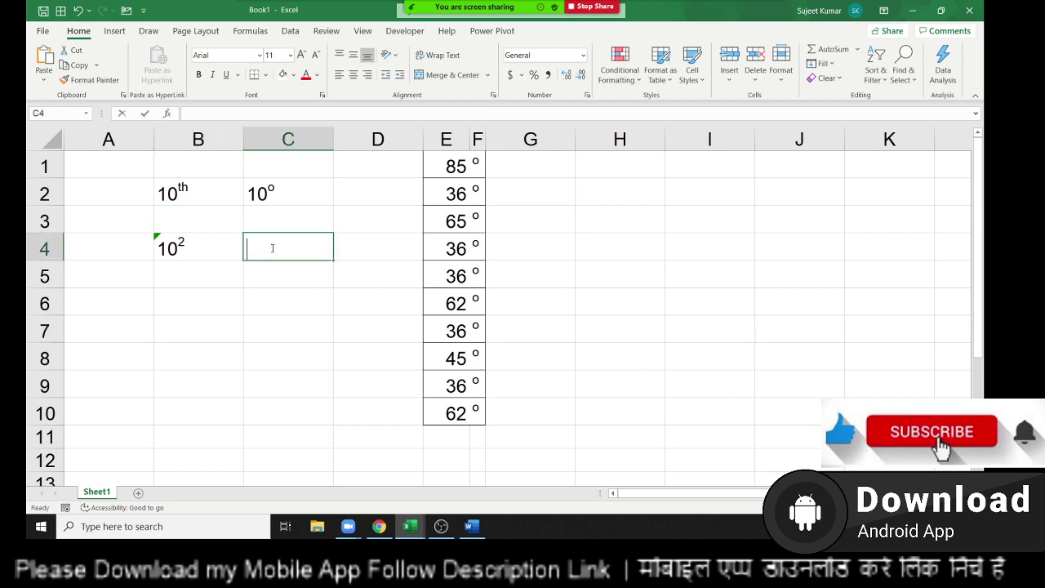
{"action": "type", "text": "H2"}
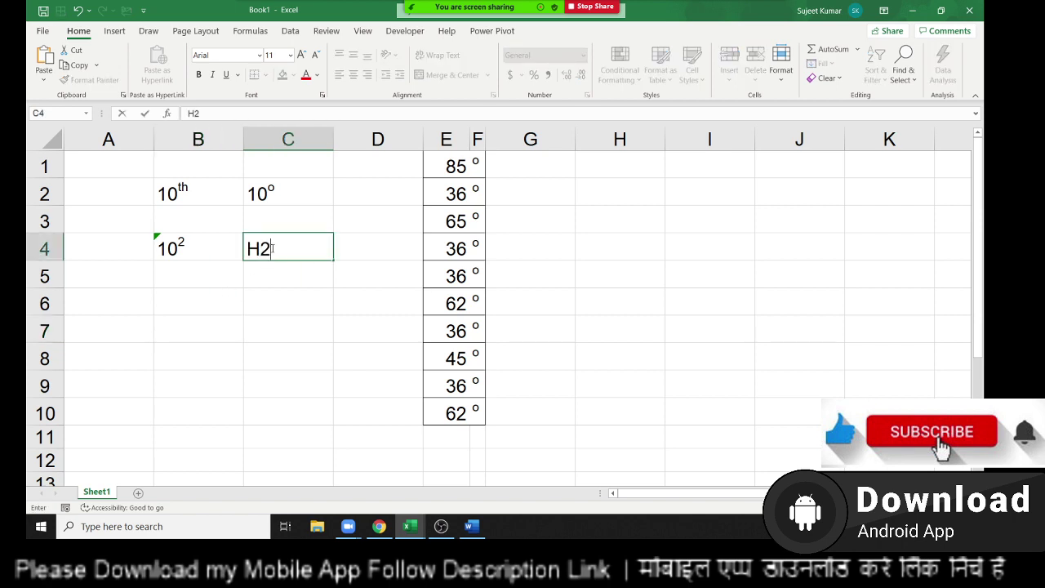
{"action": "type", "text": "O"}
{"action": "key", "text": "Return"}
{"action": "left_click", "coordinate": [274, 246]}
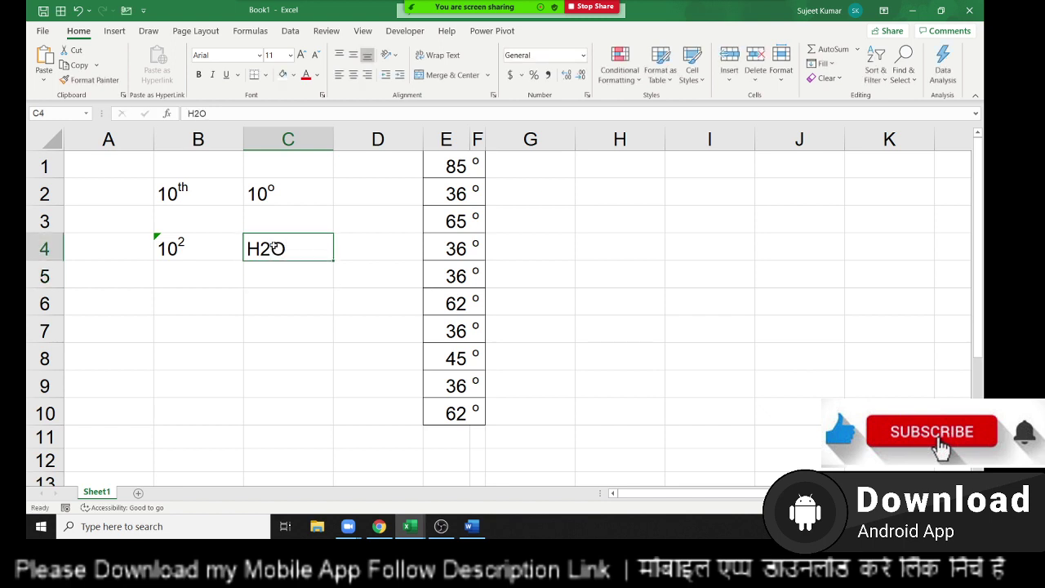
{"action": "double_click", "coordinate": [274, 247]}
{"action": "left_click_drag", "start_coordinate": [264, 246], "coordinate": [271, 246]}
{"action": "right_click", "coordinate": [270, 247]}
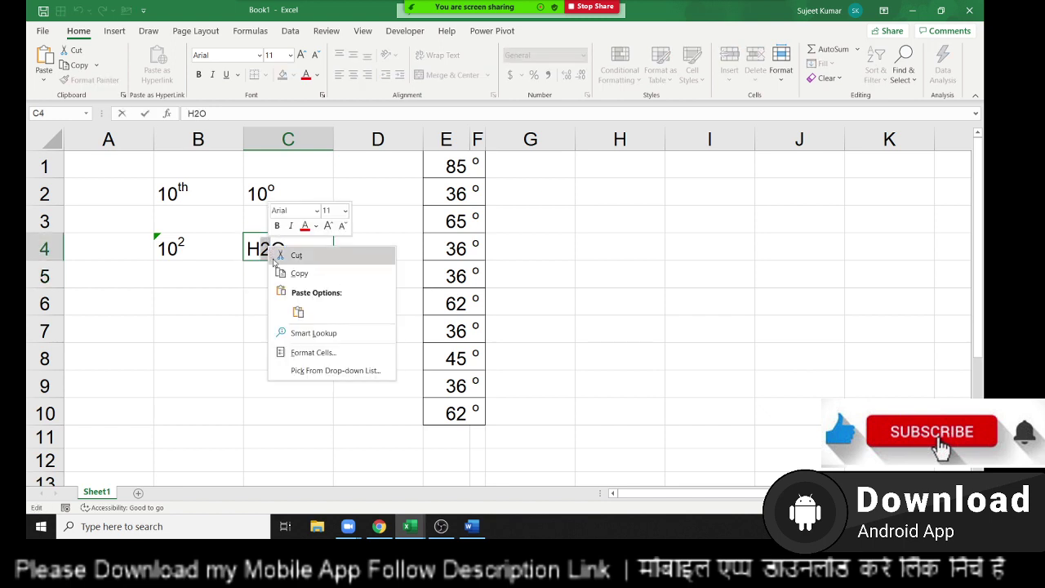
{"action": "left_click", "coordinate": [293, 353]}
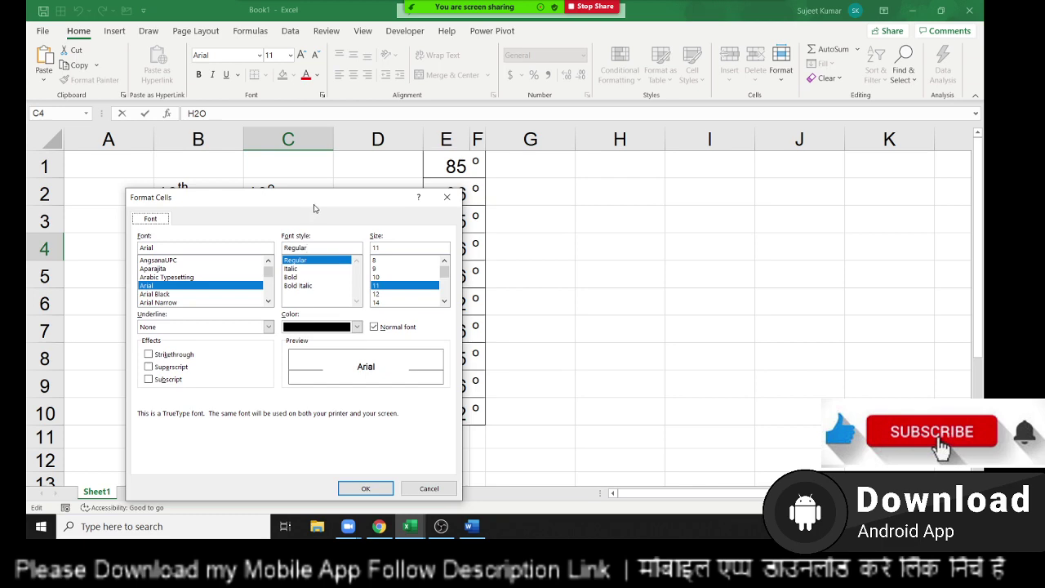
{"action": "left_click_drag", "start_coordinate": [315, 209], "coordinate": [651, 125]}
{"action": "left_click", "coordinate": [512, 296]}
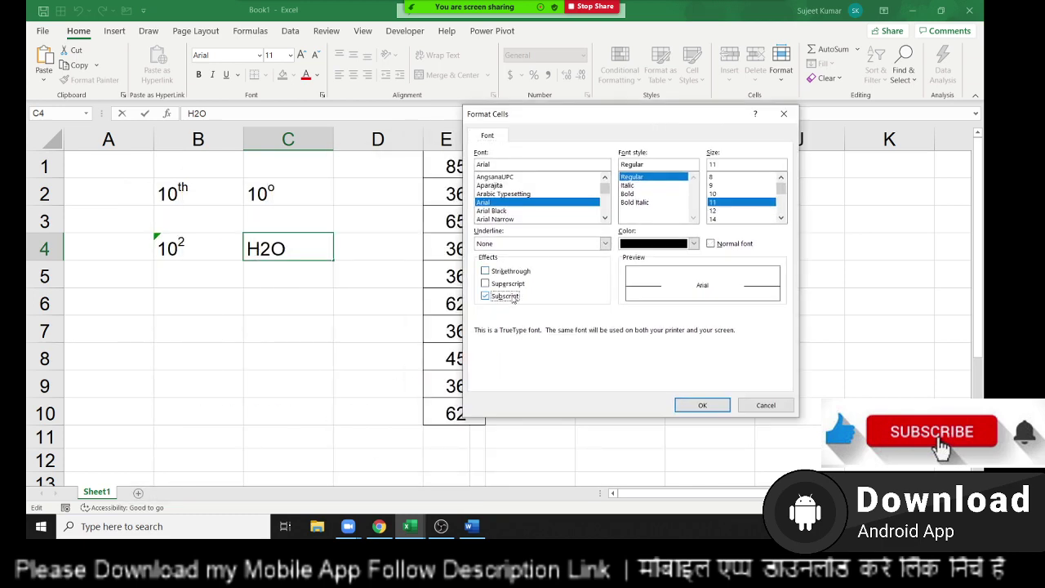
{"action": "left_click", "coordinate": [693, 406]}
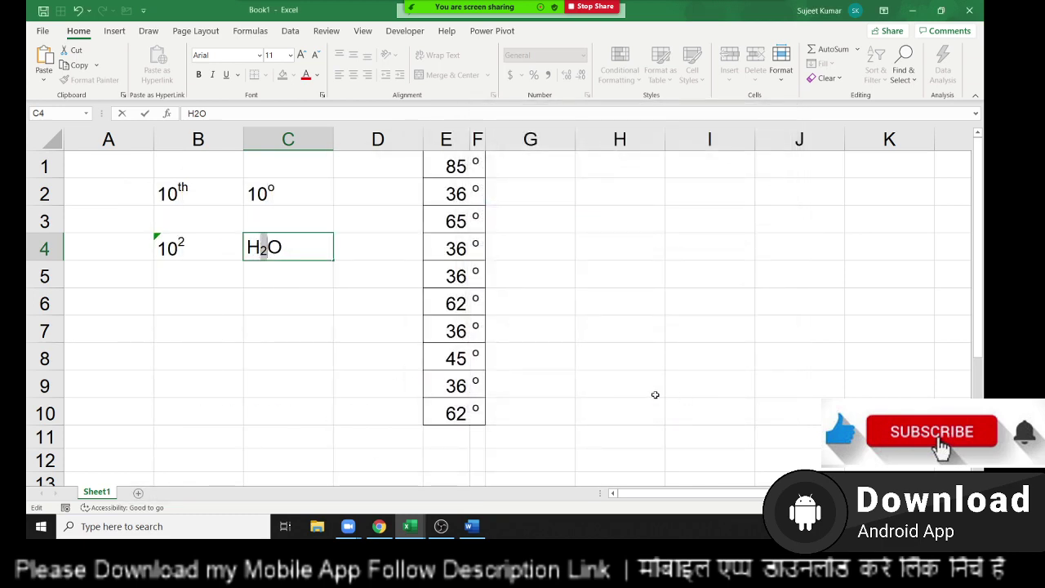
{"action": "key", "text": "Return"}
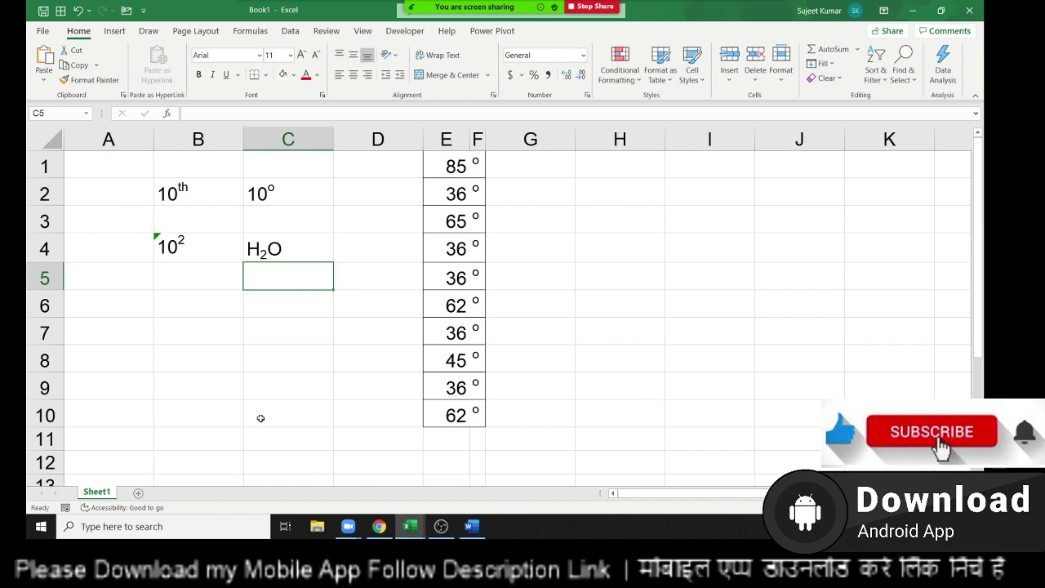
- Enter '102 in B5 so it is stored as text
{"action": "left_click", "coordinate": [224, 240]}
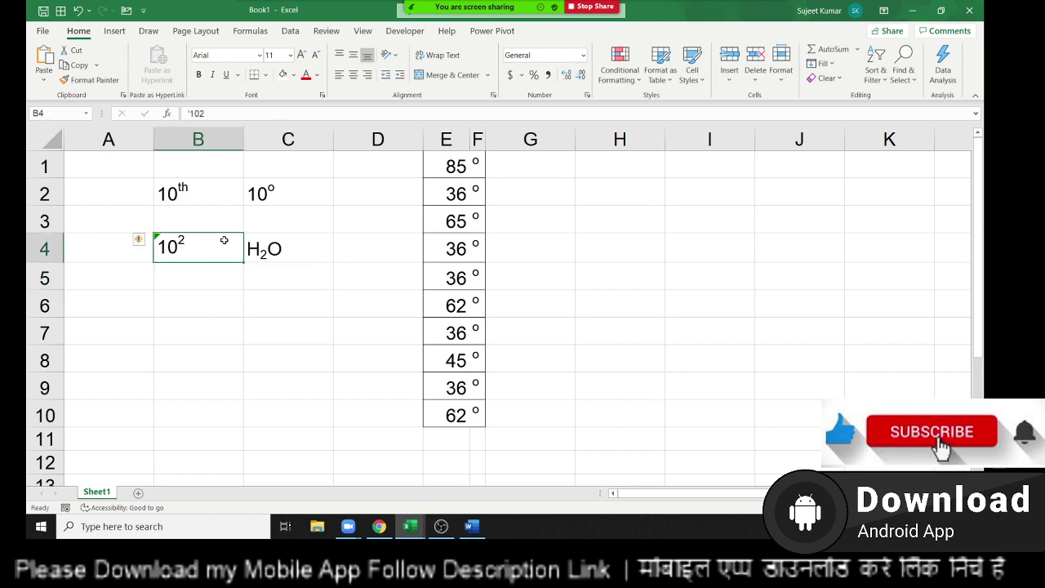
{"action": "left_click", "coordinate": [204, 280]}
{"action": "type", "text": "'"}
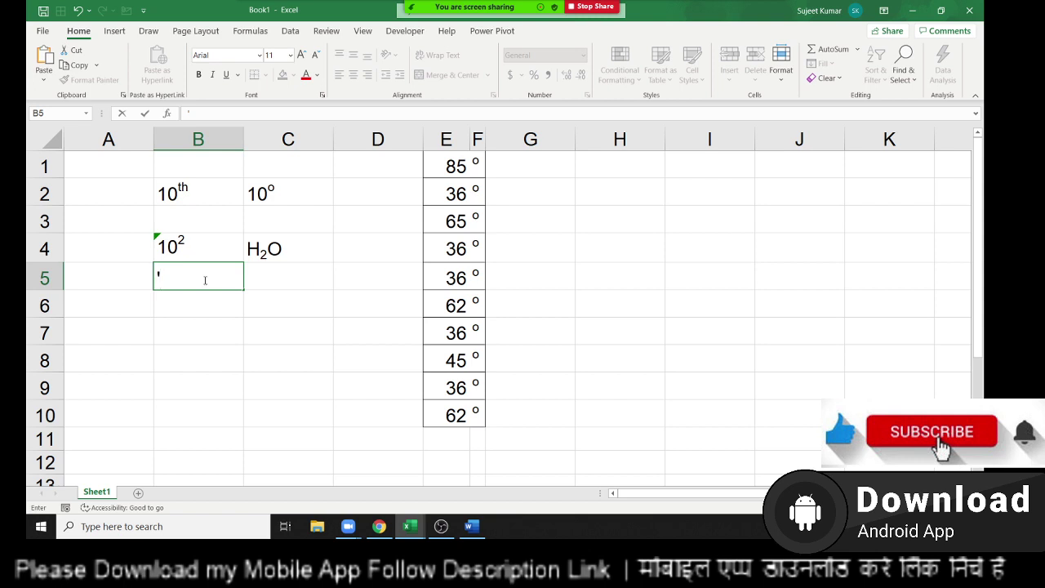
{"action": "type", "text": "102"}
{"action": "key", "text": "Return"}
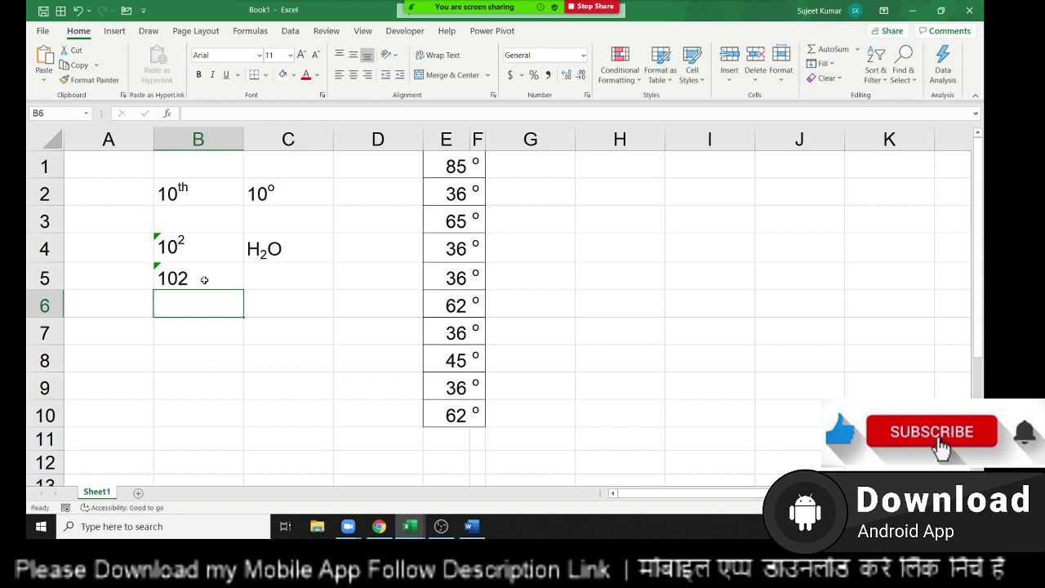
{"action": "double_click", "coordinate": [192, 278]}
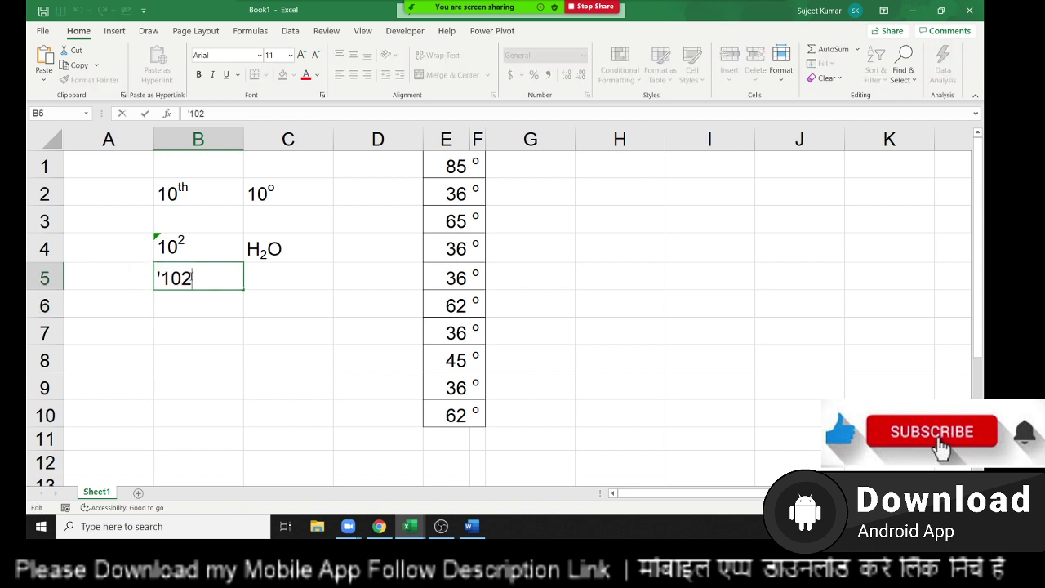
{"action": "key", "text": "Escape"}
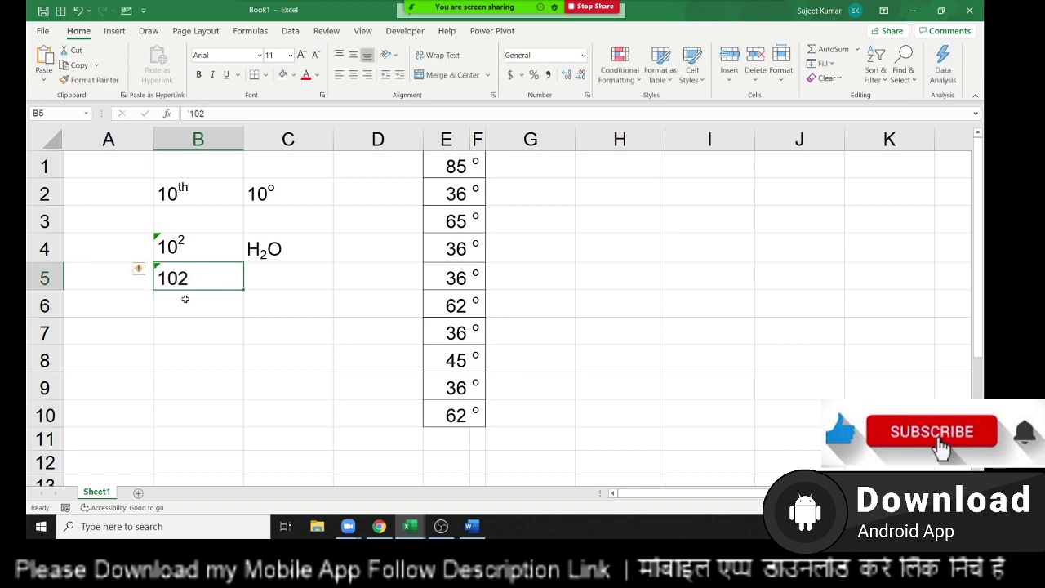
- Format B6 with the Text number format and enter 102 in it
{"action": "left_click", "coordinate": [185, 299]}
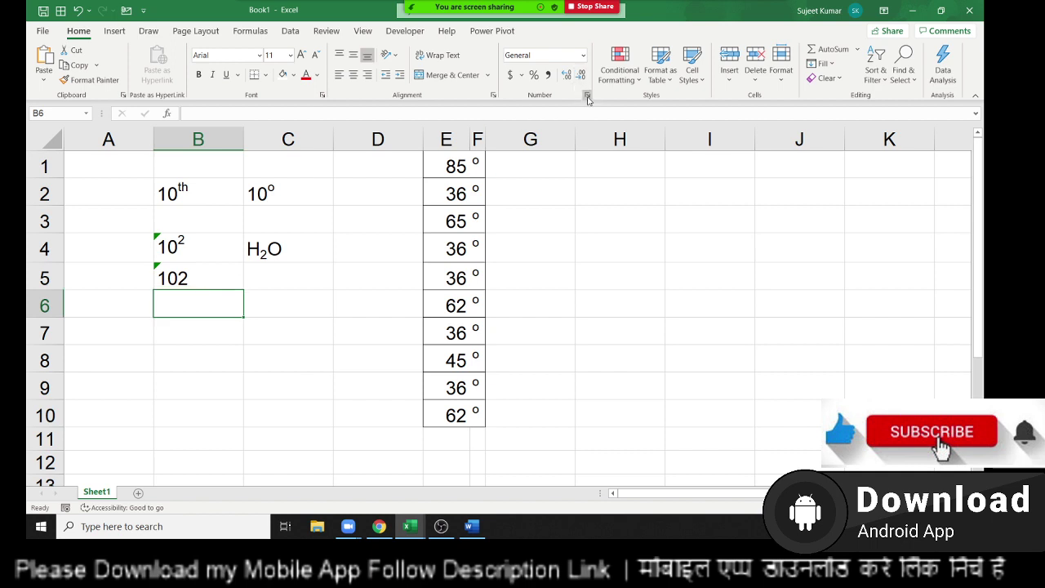
{"action": "left_click", "coordinate": [587, 96]}
{"action": "left_click", "coordinate": [350, 313]}
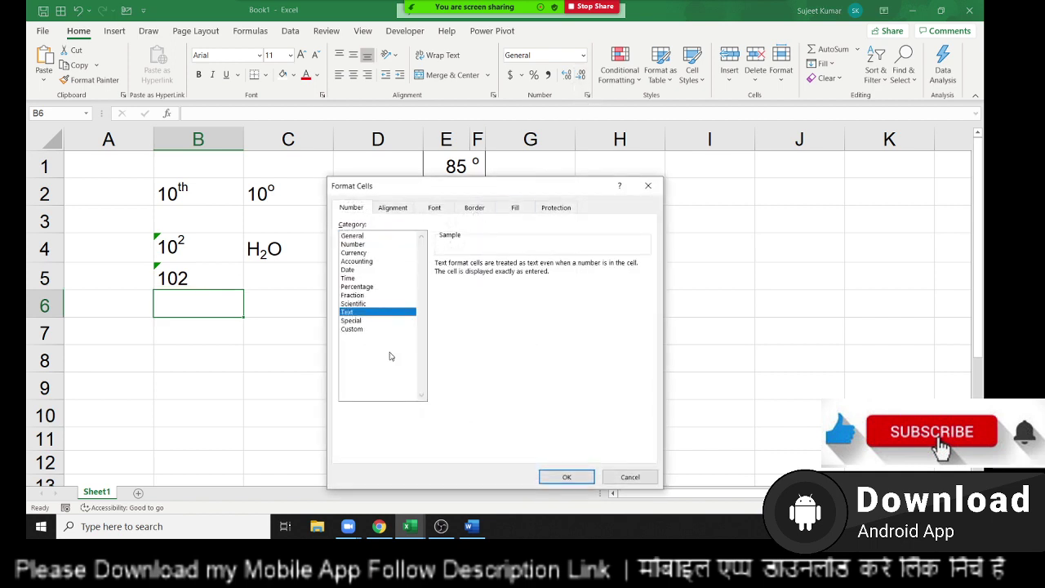
{"action": "left_click", "coordinate": [564, 477]}
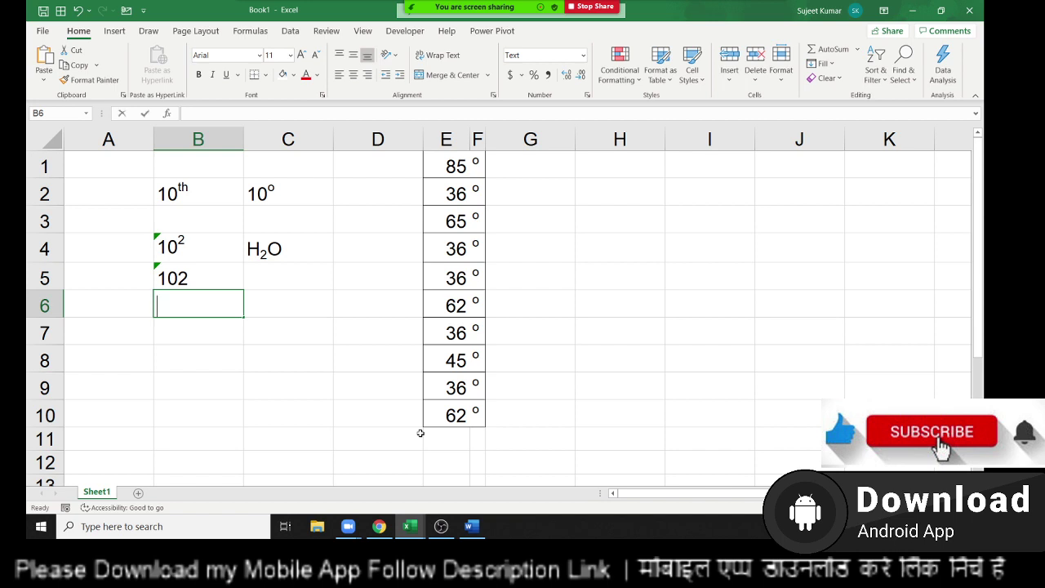
{"action": "type", "text": "102"}
{"action": "key", "text": "Return"}
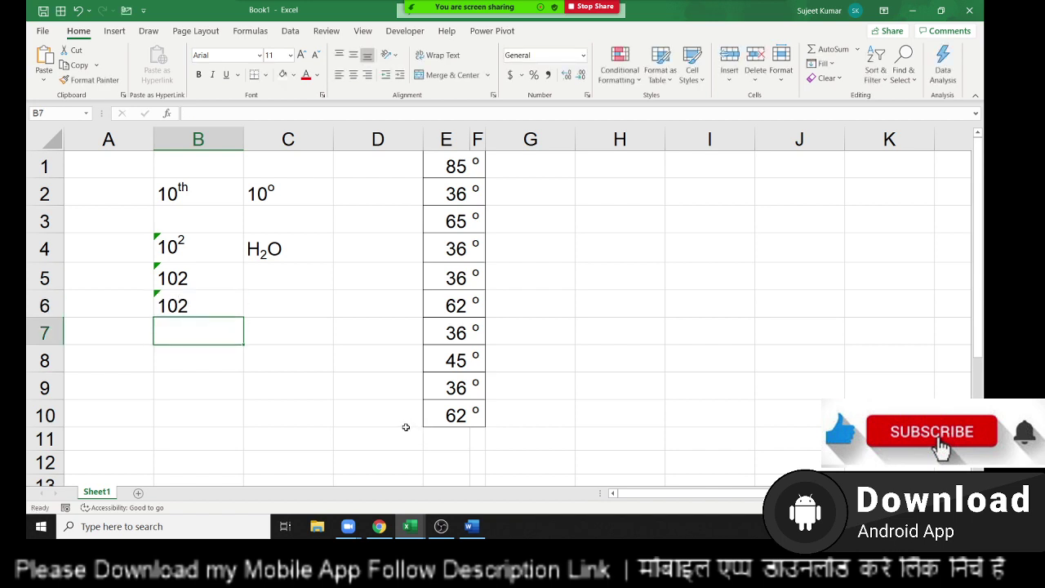
- Add a new blank sheet and narrow its column C
{"action": "left_click", "coordinate": [140, 494]}
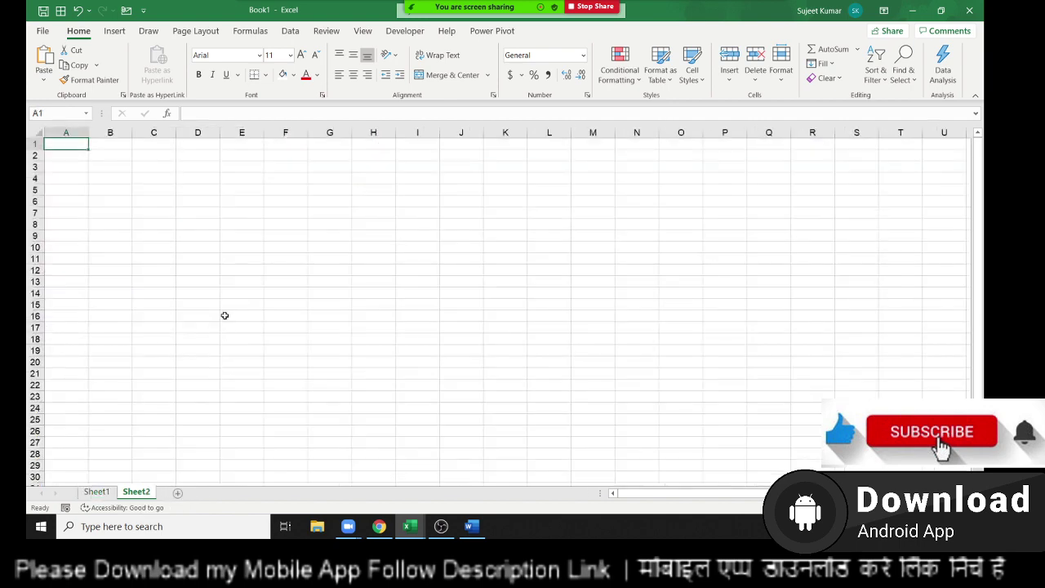
{"action": "scroll", "coordinate": [226, 264], "scroll_direction": "up", "scroll_amount": 6}
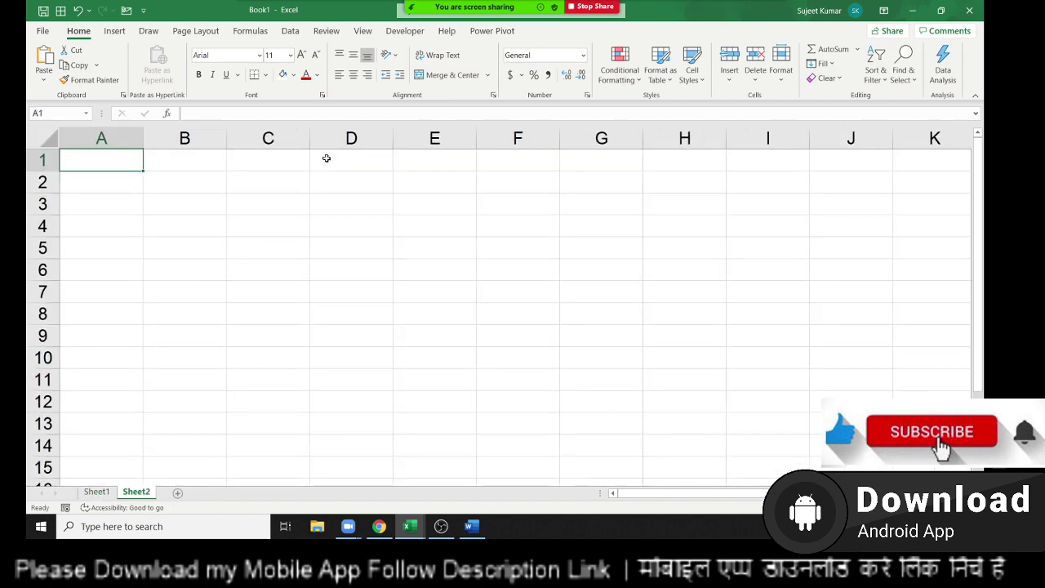
{"action": "left_click_drag", "start_coordinate": [308, 138], "coordinate": [263, 139]}
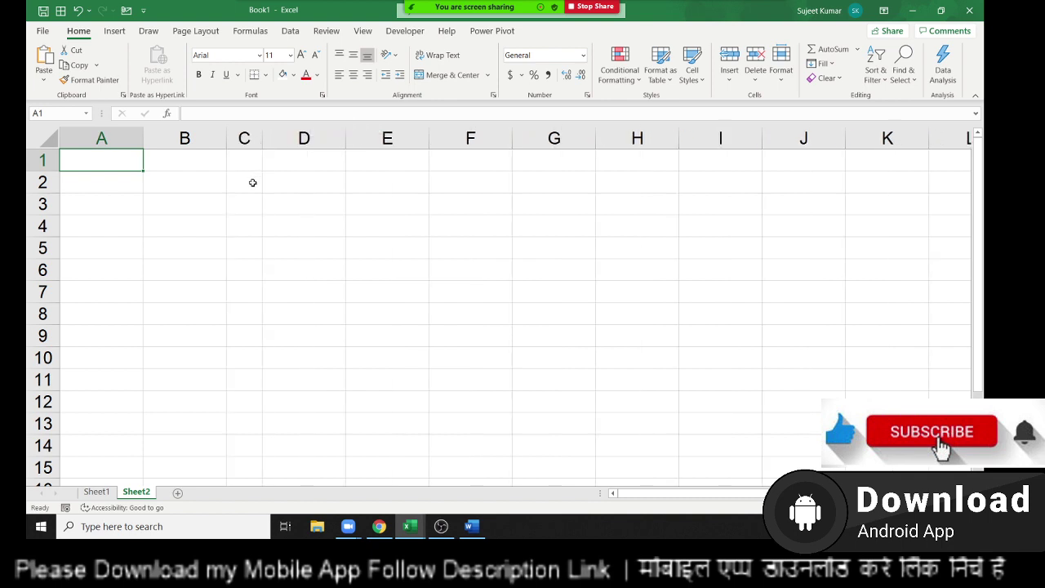
- Enter 85, 36, 63, 36 and 36 down cells C2 to C6
{"action": "left_click", "coordinate": [252, 182]}
{"action": "type", "text": "85"}
{"action": "key", "text": "Return"}
{"action": "type", "text": "3"}
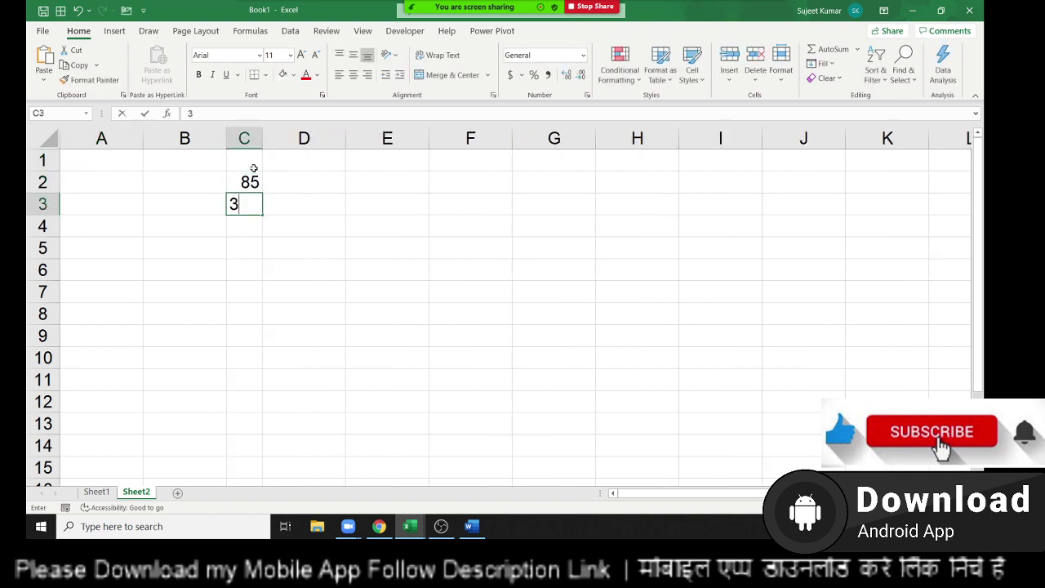
{"action": "type", "text": "6"}
{"action": "key", "text": "Return"}
{"action": "type", "text": "63"}
{"action": "key", "text": "Return"}
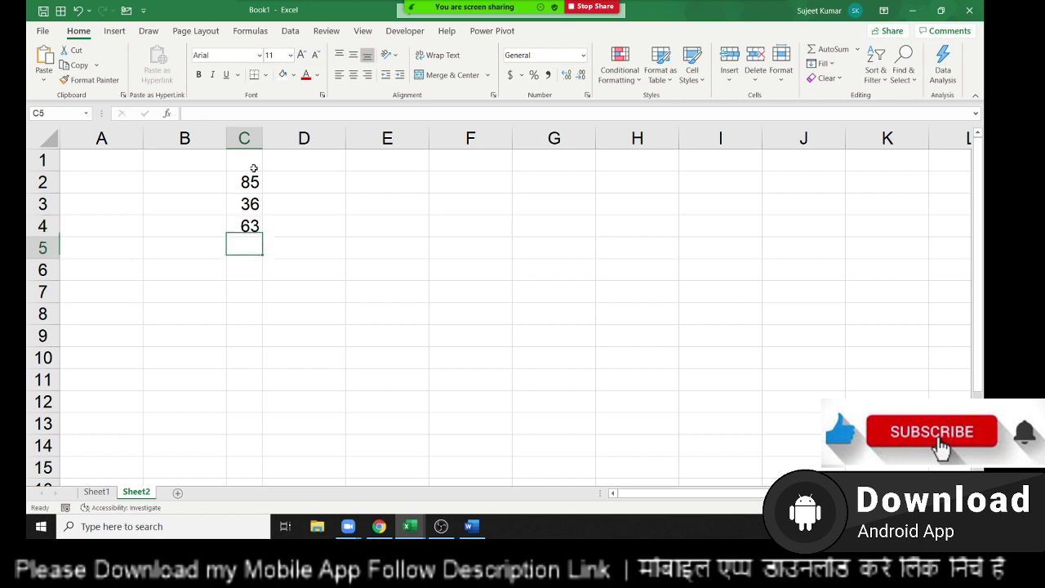
{"action": "type", "text": "36"}
{"action": "key", "text": "Return"}
- Enter 32 and 36 in C7:C8, and correct C9 to 52
{"action": "type", "text": "36"}
{"action": "key", "text": "Return"}
{"action": "type", "text": "32"}
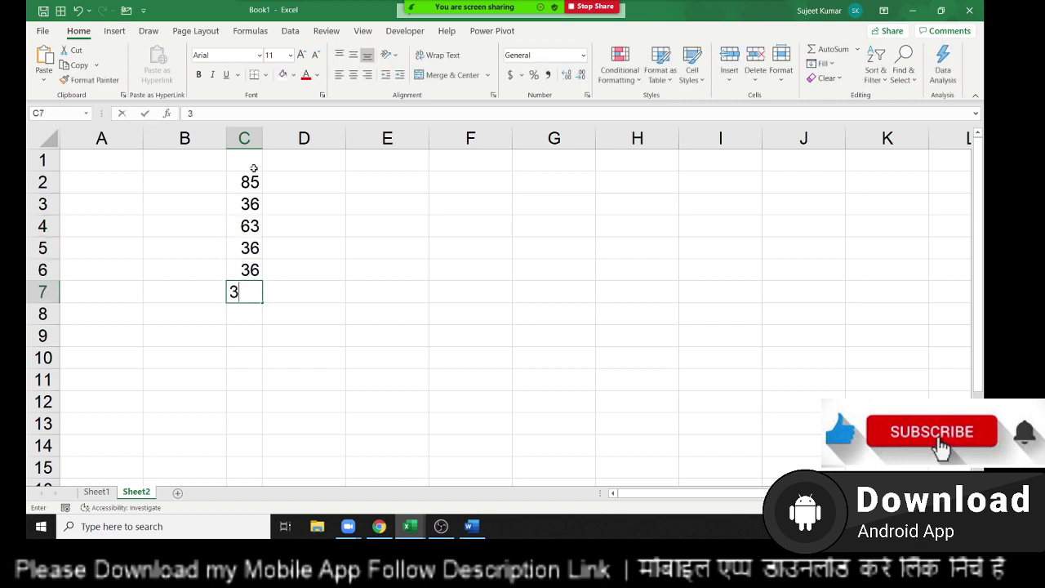
{"action": "key", "text": "Return"}
{"action": "type", "text": "36"}
{"action": "key", "text": "ctrl+Return"}
{"action": "key", "text": "Down"}
{"action": "type", "text": "323"}
{"action": "key", "text": "Return"}
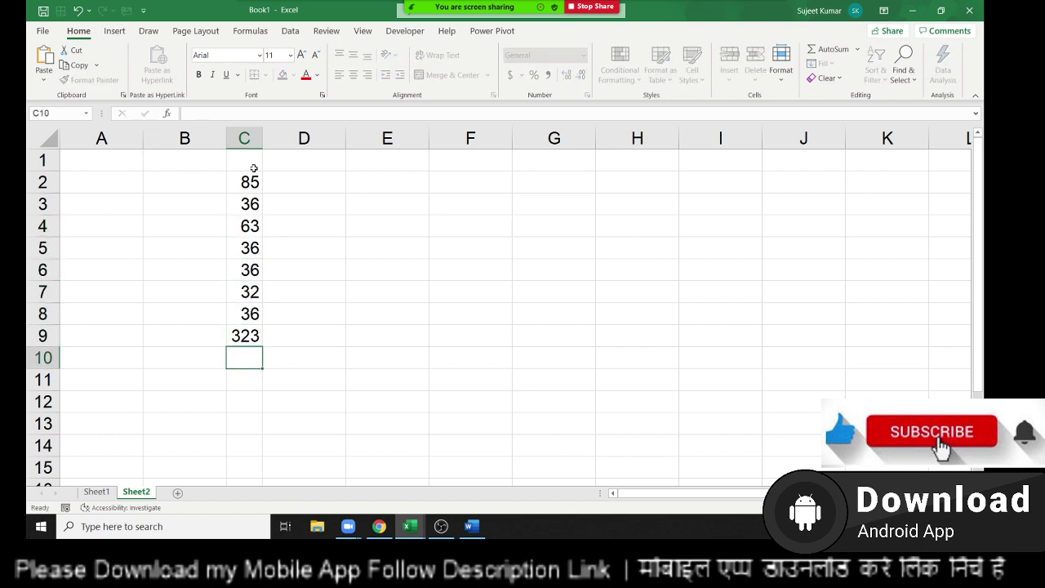
{"action": "key", "text": "Up"}
{"action": "type", "text": "52"}
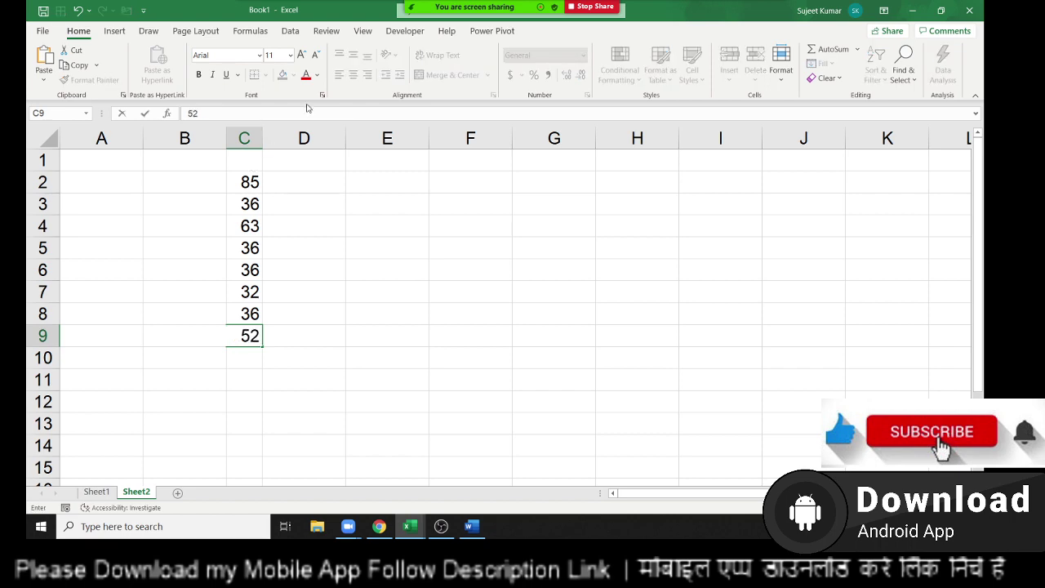
{"action": "left_click", "coordinate": [459, 181]}
{"action": "left_click", "coordinate": [378, 526]}
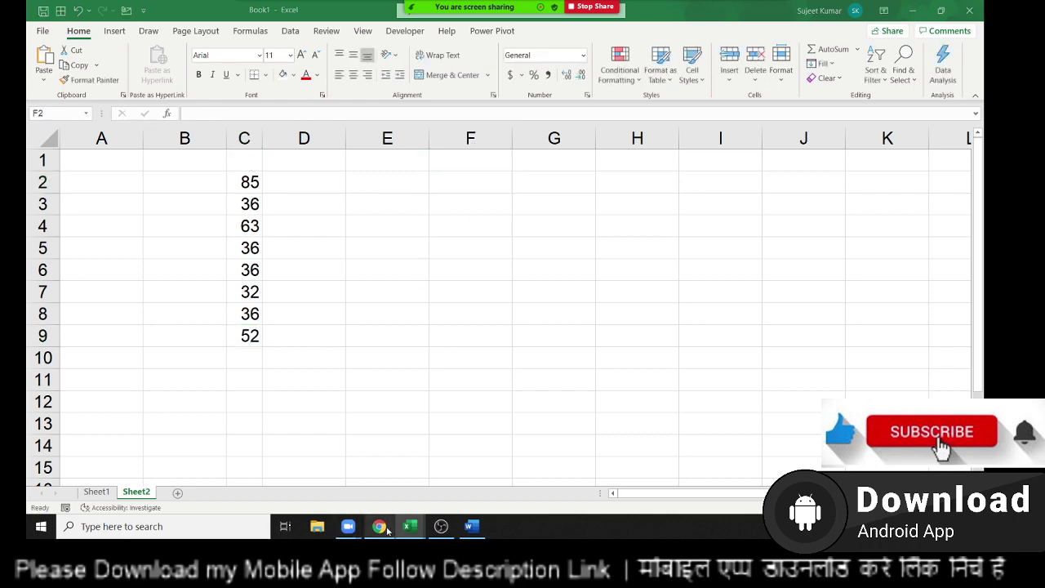
- Read the credit card, Business Loan, Government Jobs and Asian Paints emails in the Gmail inbox
{"action": "left_click", "coordinate": [118, 17]}
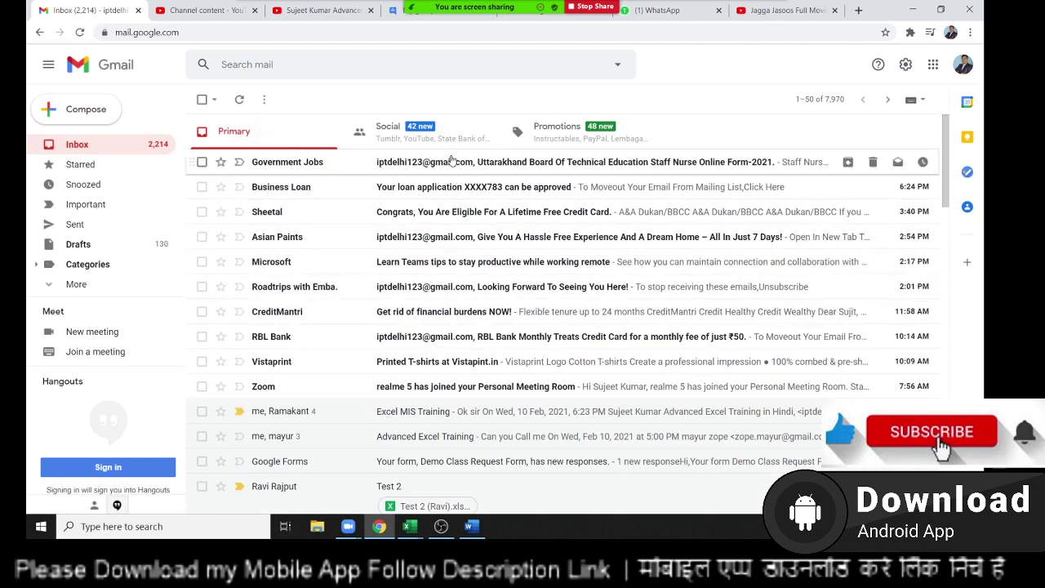
{"action": "left_click", "coordinate": [447, 223]}
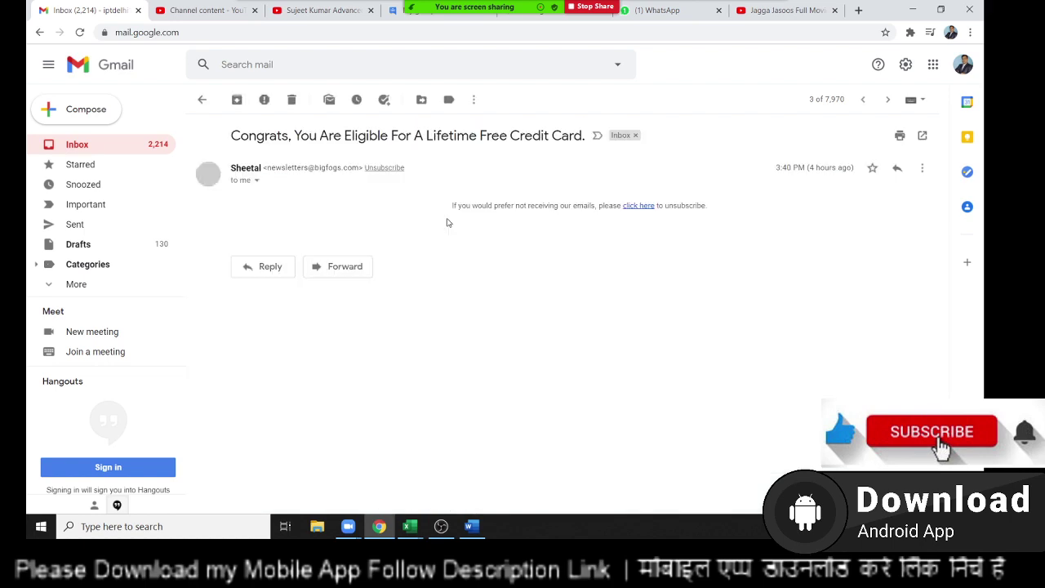
{"action": "scroll", "coordinate": [490, 326], "scroll_direction": "down", "scroll_amount": 1}
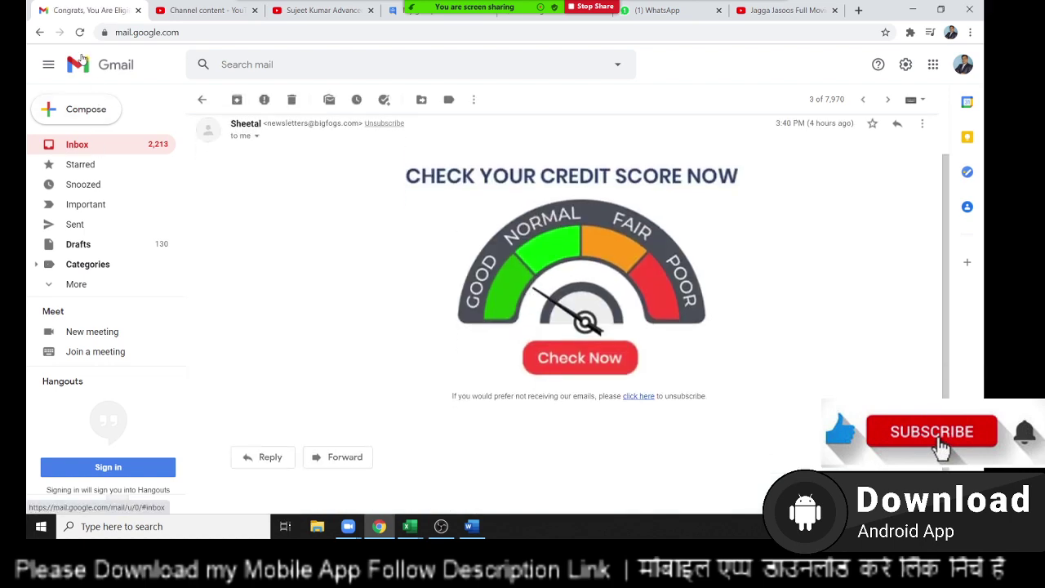
{"action": "left_click", "coordinate": [39, 32]}
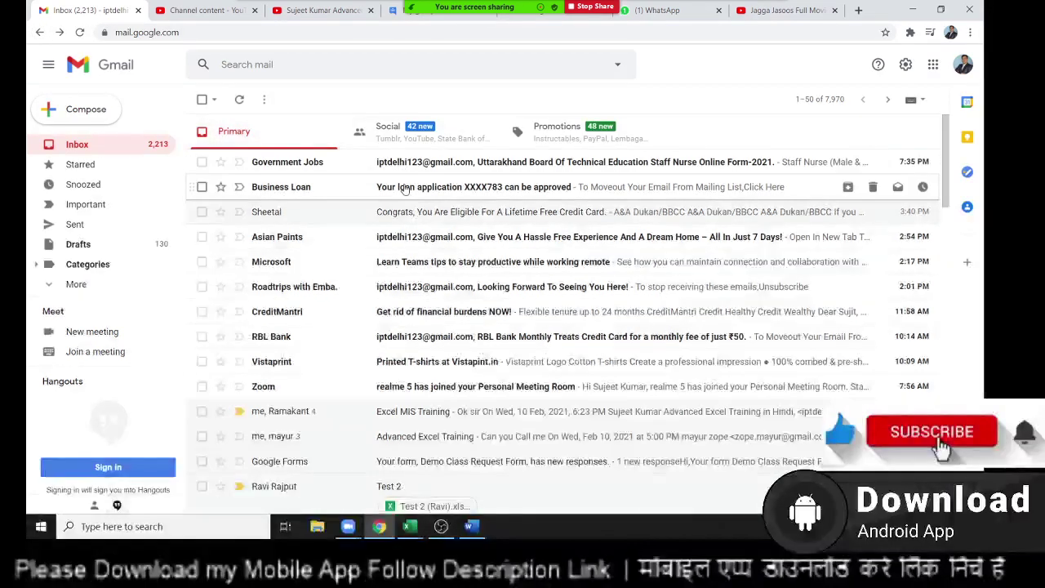
{"action": "left_click", "coordinate": [367, 186]}
{"action": "scroll", "coordinate": [384, 319], "scroll_direction": "down", "scroll_amount": 5}
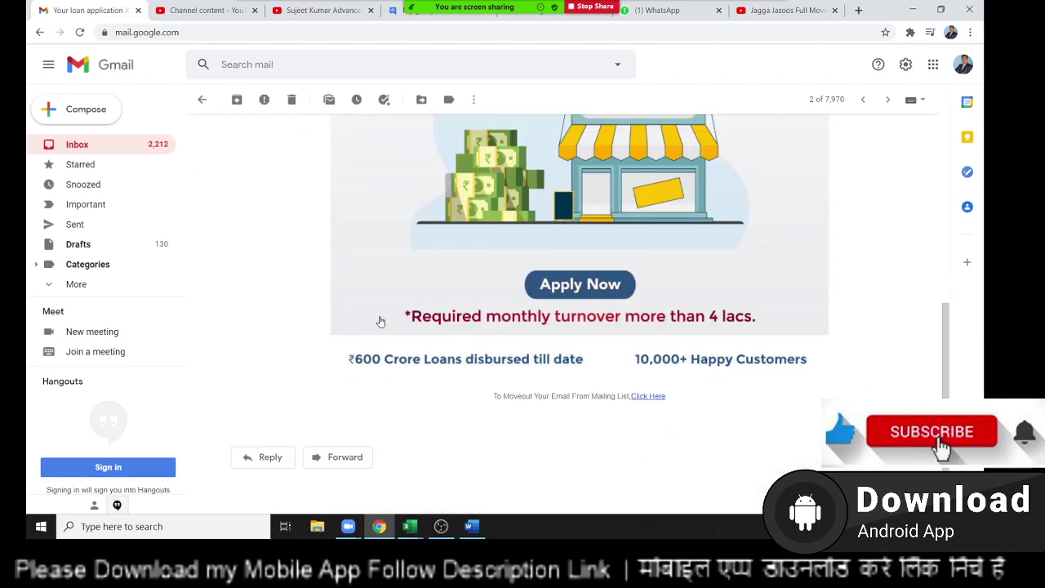
{"action": "left_click", "coordinate": [39, 32]}
{"action": "left_click", "coordinate": [372, 161]}
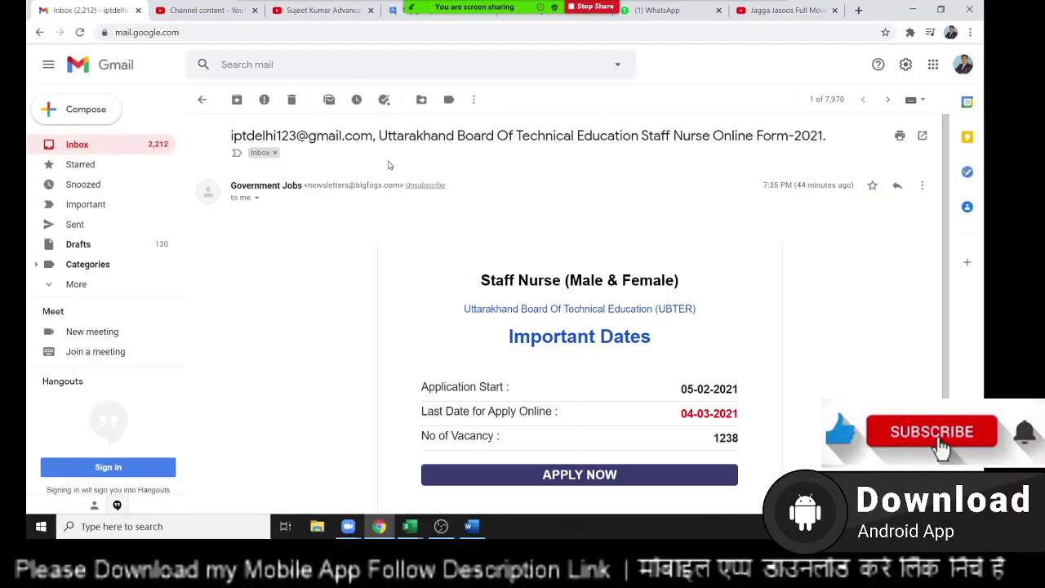
{"action": "scroll", "coordinate": [446, 294], "scroll_direction": "down", "scroll_amount": 3}
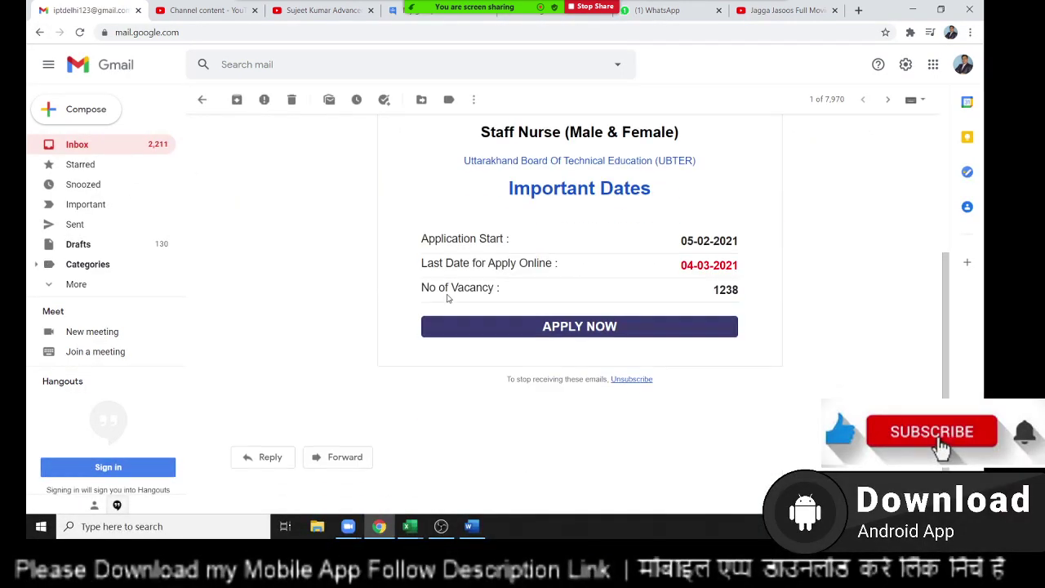
{"action": "left_click", "coordinate": [39, 31]}
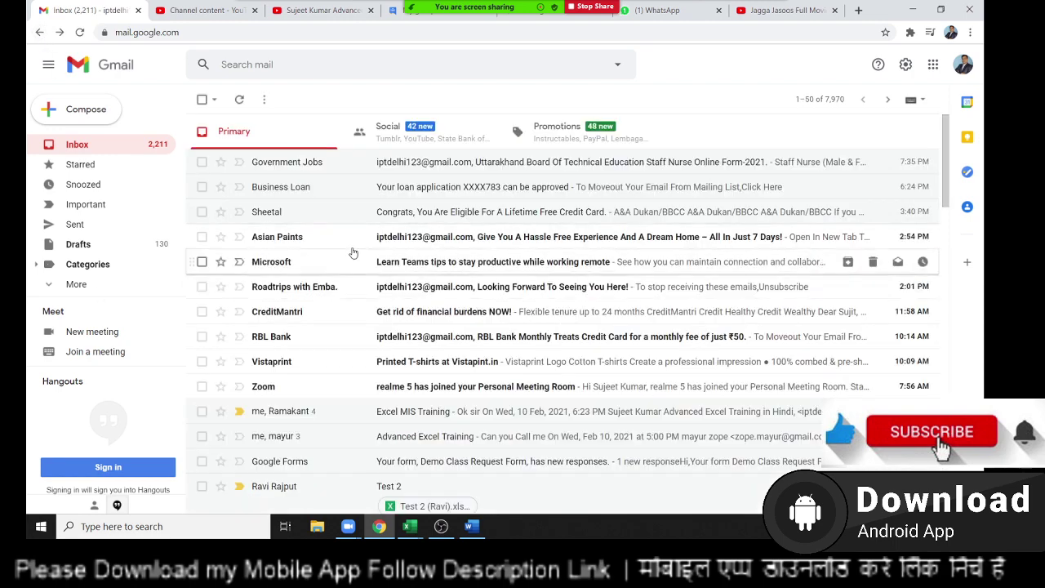
{"action": "left_click", "coordinate": [356, 238]}
{"action": "scroll", "coordinate": [377, 277], "scroll_direction": "down", "scroll_amount": 1}
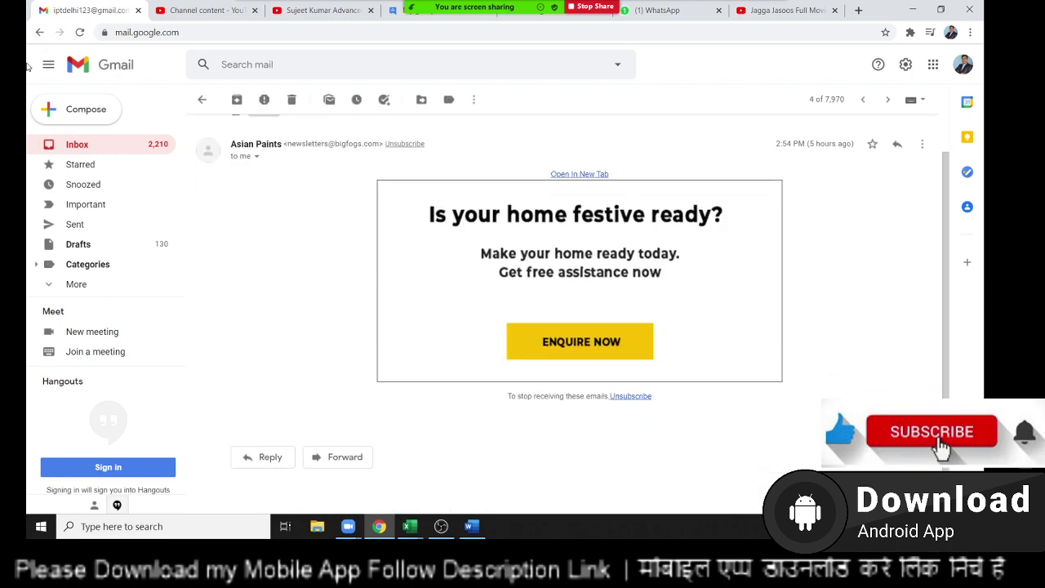
{"action": "left_click", "coordinate": [39, 32]}
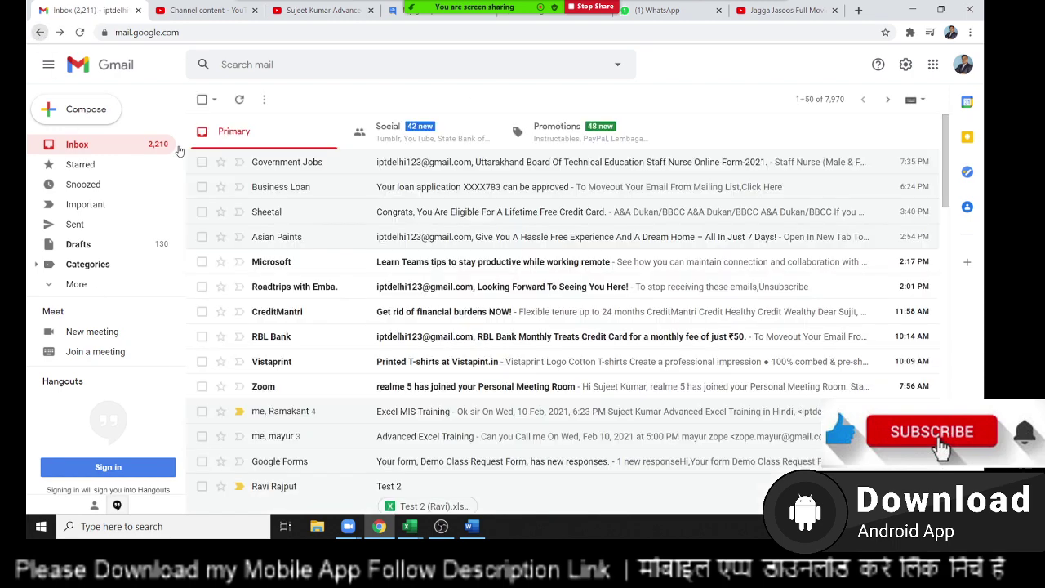
- Open the Microsoft Teams tips email and select its first paragraph
{"action": "left_click", "coordinate": [391, 271]}
{"action": "scroll", "coordinate": [482, 259], "scroll_direction": "down", "scroll_amount": 3}
{"action": "scroll", "coordinate": [482, 258], "scroll_direction": "down", "scroll_amount": 1}
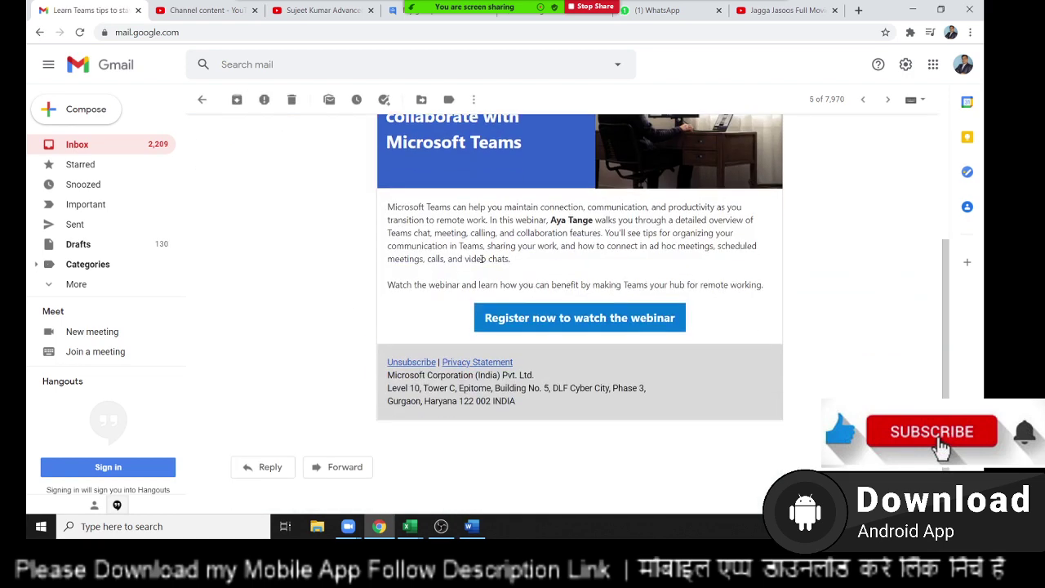
{"action": "scroll", "coordinate": [512, 268], "scroll_direction": "up", "scroll_amount": 2}
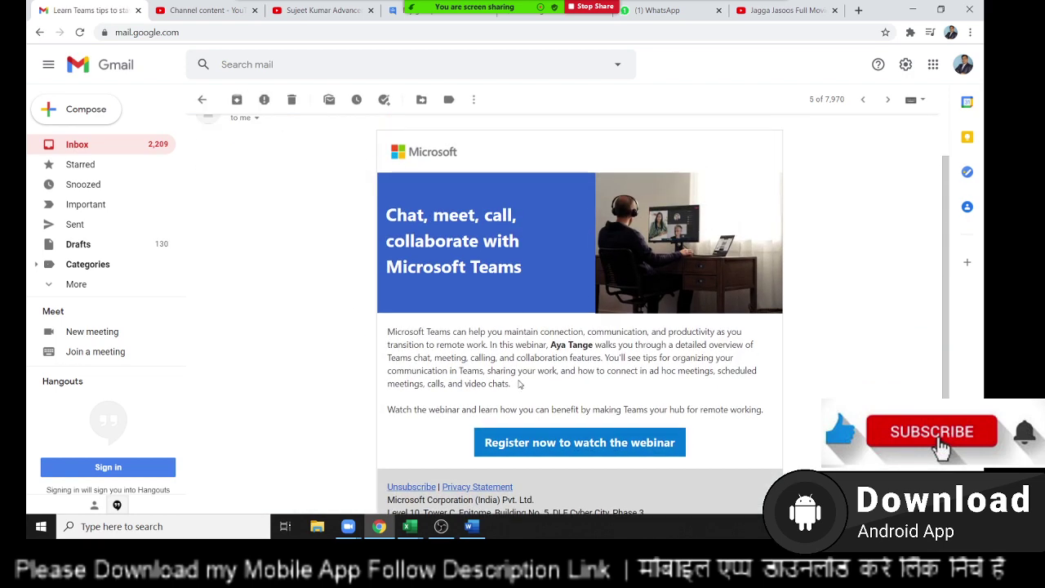
{"action": "left_click_drag", "start_coordinate": [520, 384], "coordinate": [398, 328]}
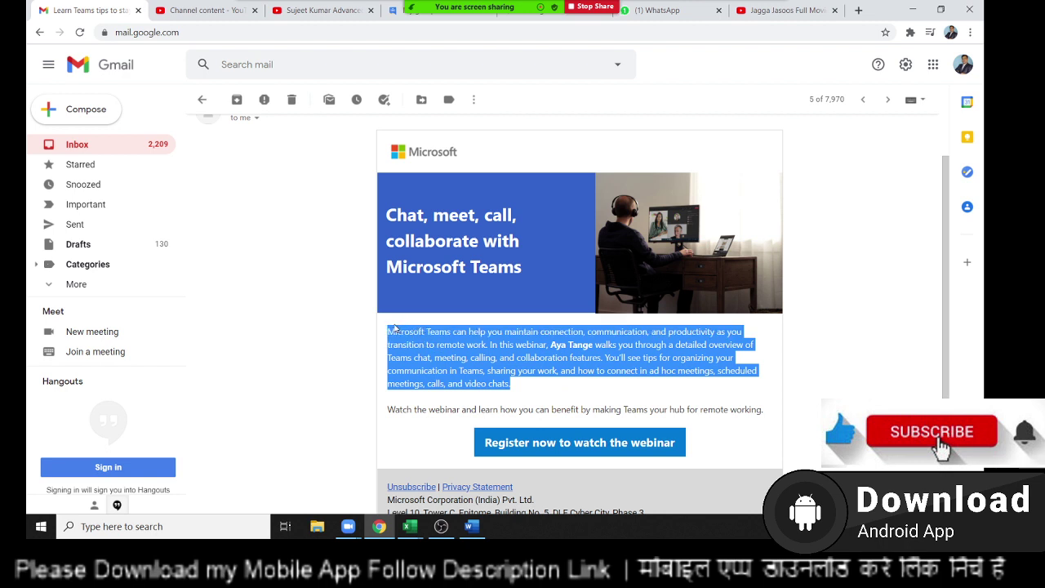
- Back in Excel, merge cells E2:I6 on Sheet2 into one cell
{"action": "key", "text": "alt+Tab"}
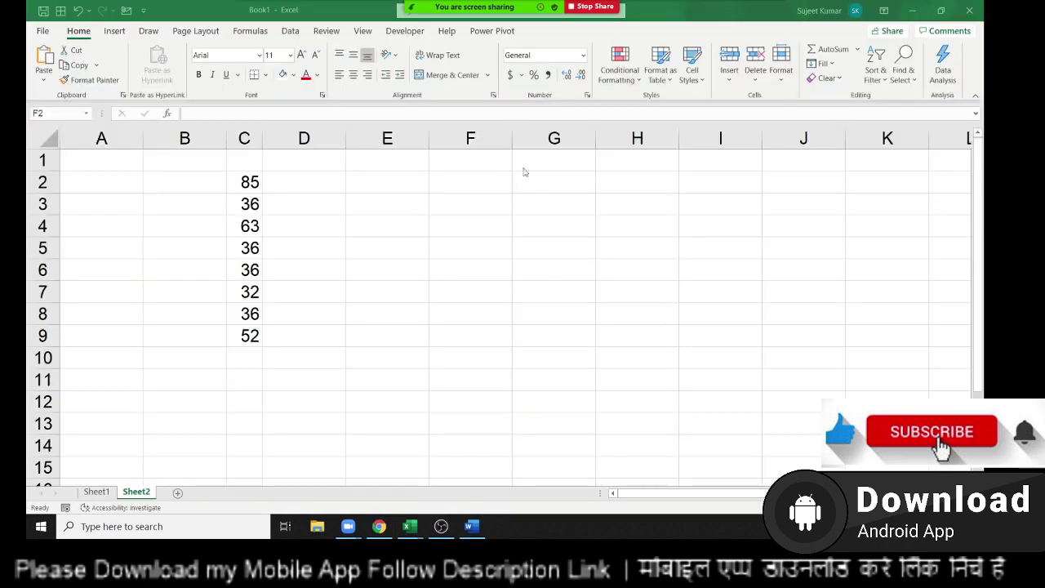
{"action": "left_click_drag", "start_coordinate": [417, 178], "coordinate": [716, 267]}
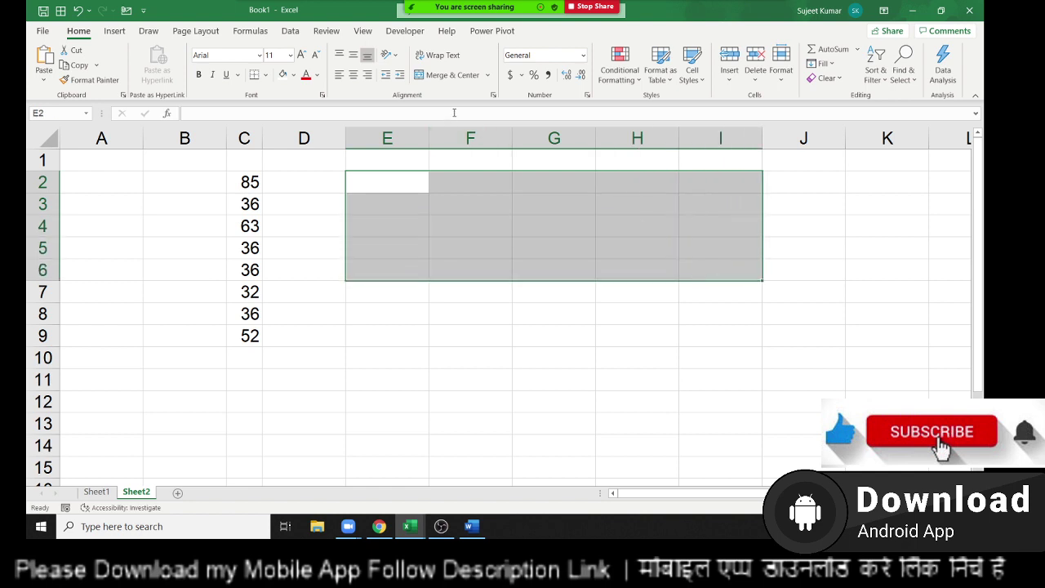
{"action": "left_click", "coordinate": [445, 74]}
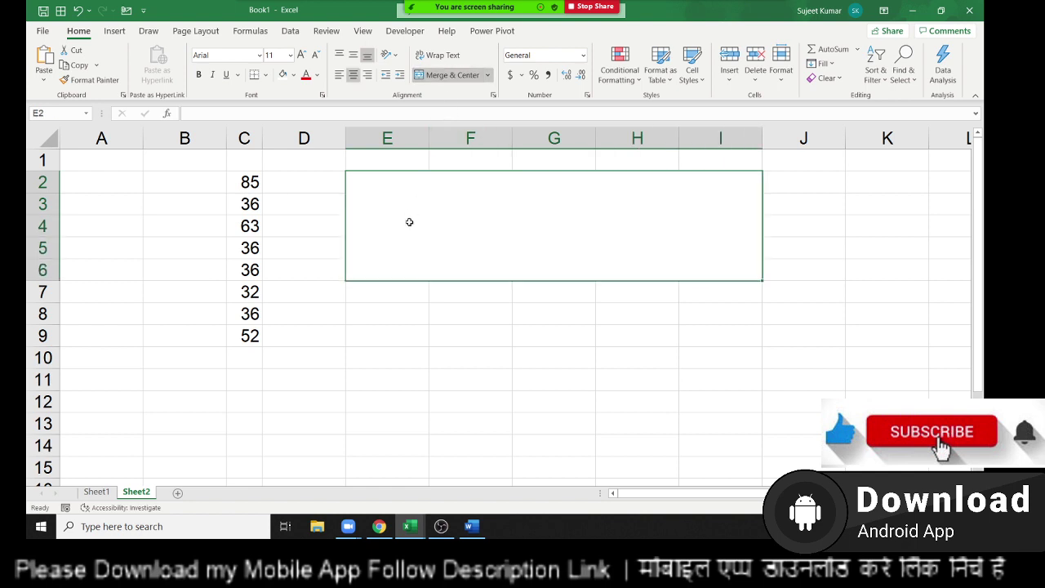
- Paste the copied Teams paragraph into the merged E2:I6 cell
{"action": "double_click", "coordinate": [494, 226]}
{"action": "right_click", "coordinate": [552, 243]}
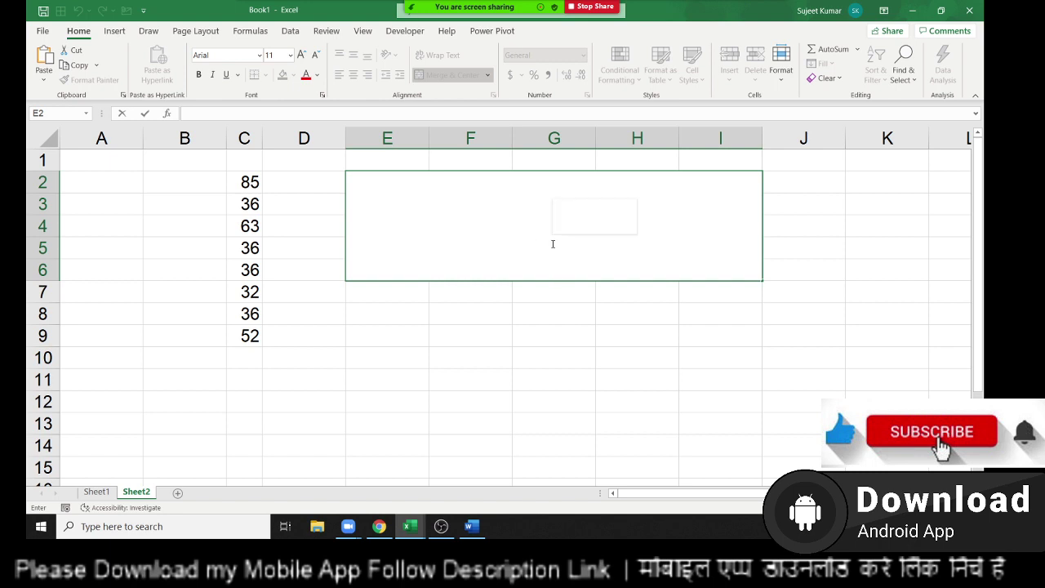
{"action": "left_click", "coordinate": [583, 310]}
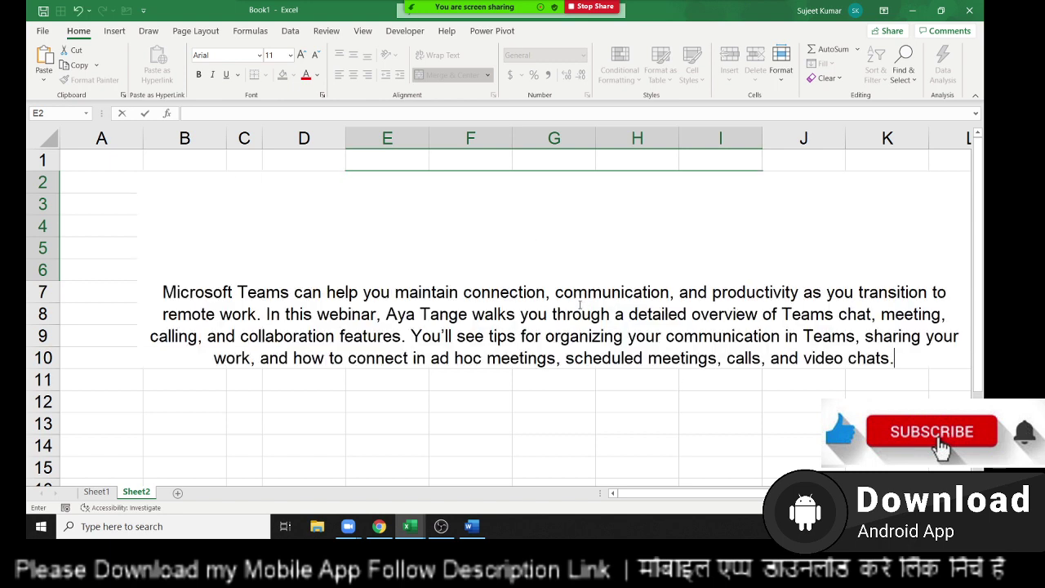
{"action": "key", "text": "Escape"}
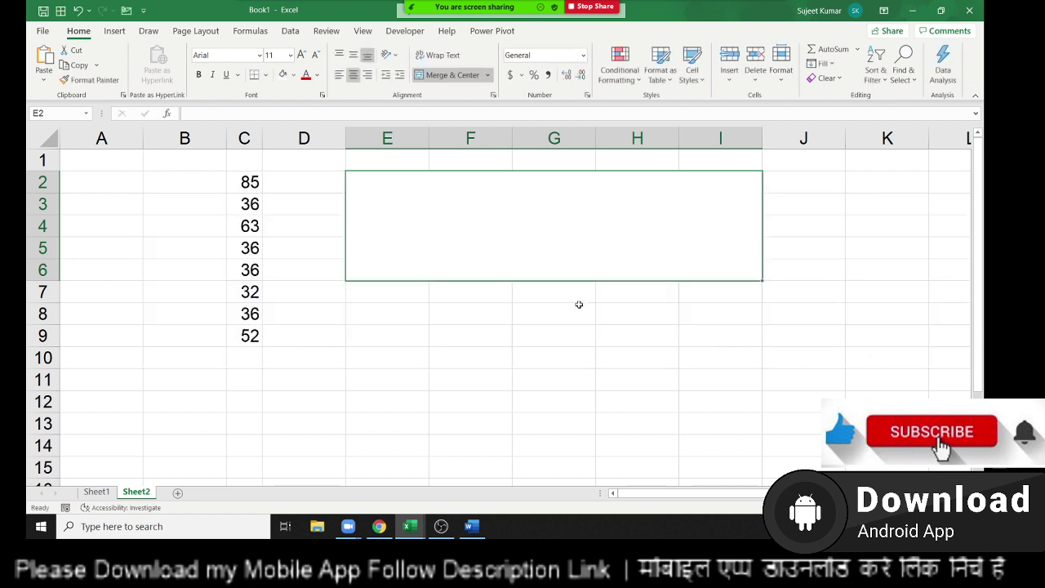
{"action": "left_click", "coordinate": [554, 346]}
{"action": "left_click", "coordinate": [530, 259]}
{"action": "key", "text": "ctrl+v"}
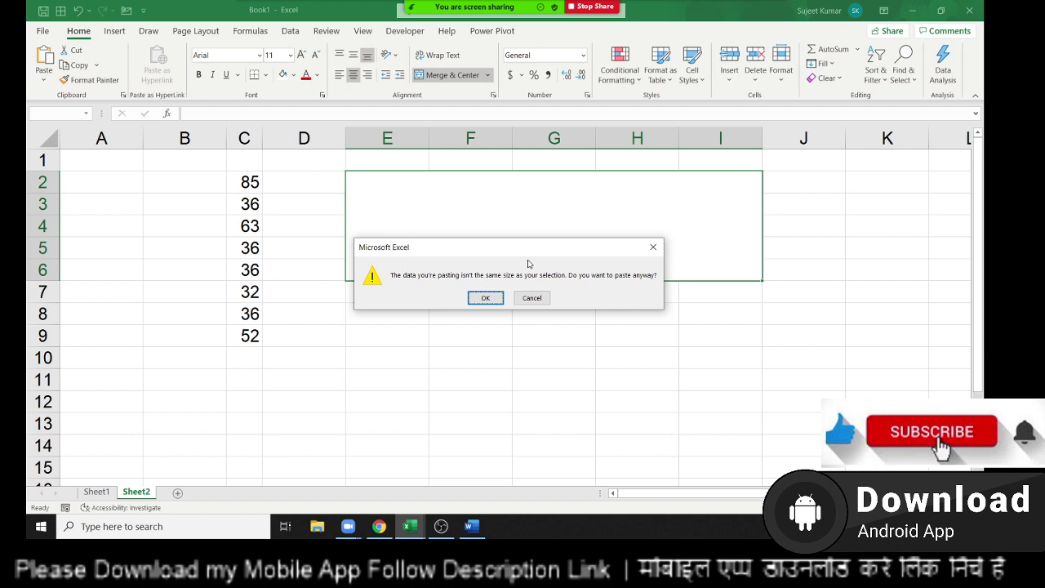
{"action": "key", "text": "Escape"}
{"action": "double_click", "coordinate": [521, 250]}
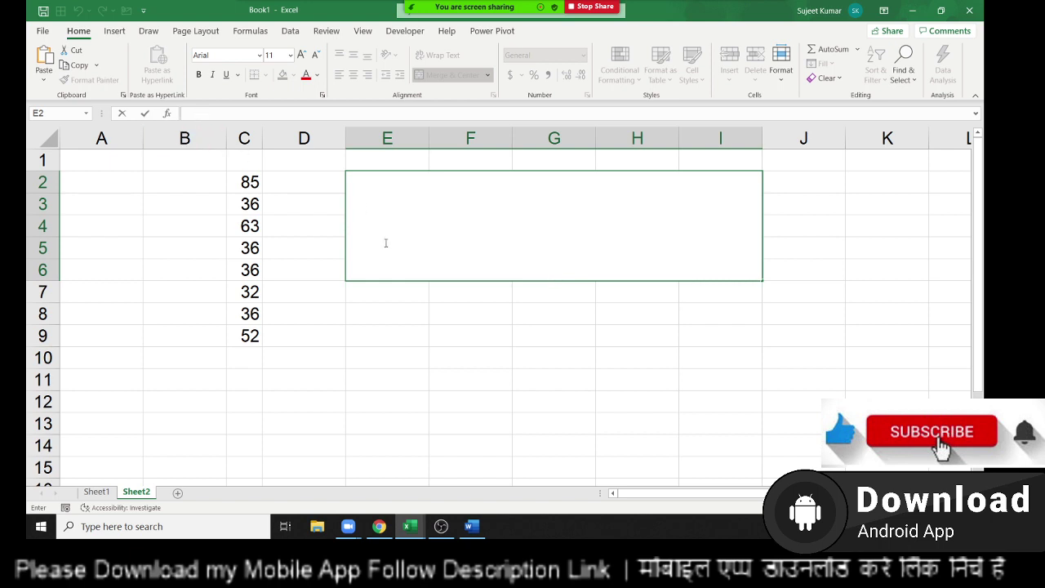
{"action": "type", "text": "Microsoft Teams can help you maintain connection, communication, and productivity as you transition to remote work. In this webinar, Aya Tange walks you through a detailed overview of Teams chat, meeting, calling, and collaboration features. You’ll see tips for organizing your communication in Teams, sharing your work, and how to connect in ad hoc meetings, scheduled meetings, calls, and video chats."}
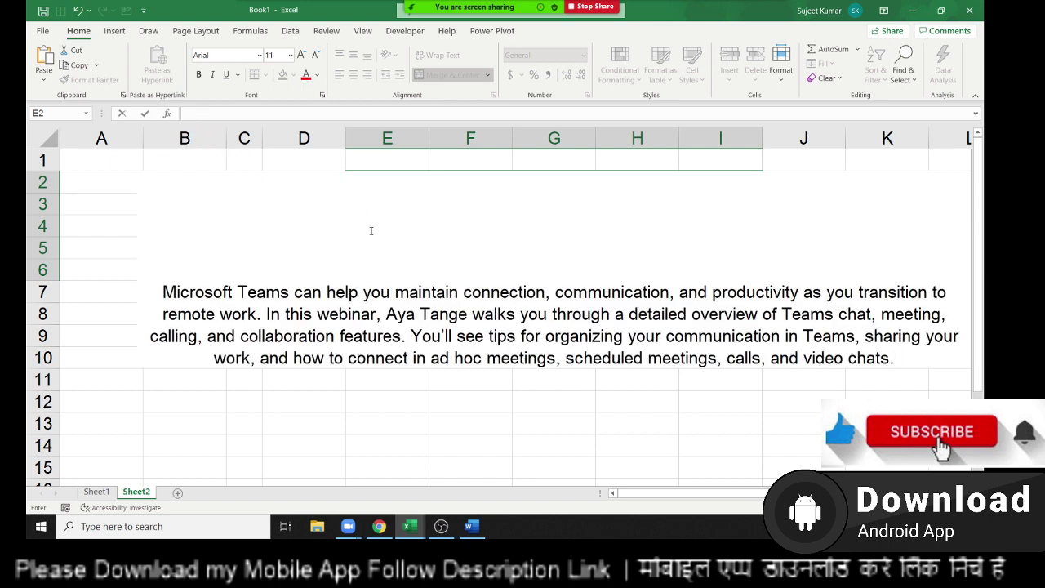
{"action": "key", "text": "Return"}
- Keep the paragraph wrapped and centre it horizontally and vertically in E2:I6
{"action": "left_click", "coordinate": [490, 242]}
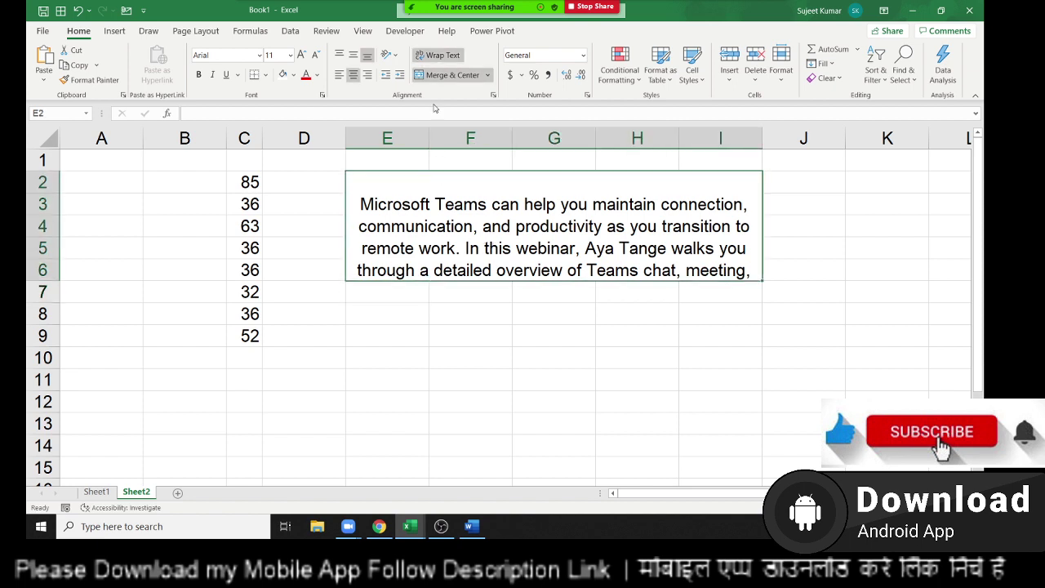
{"action": "left_click", "coordinate": [441, 54]}
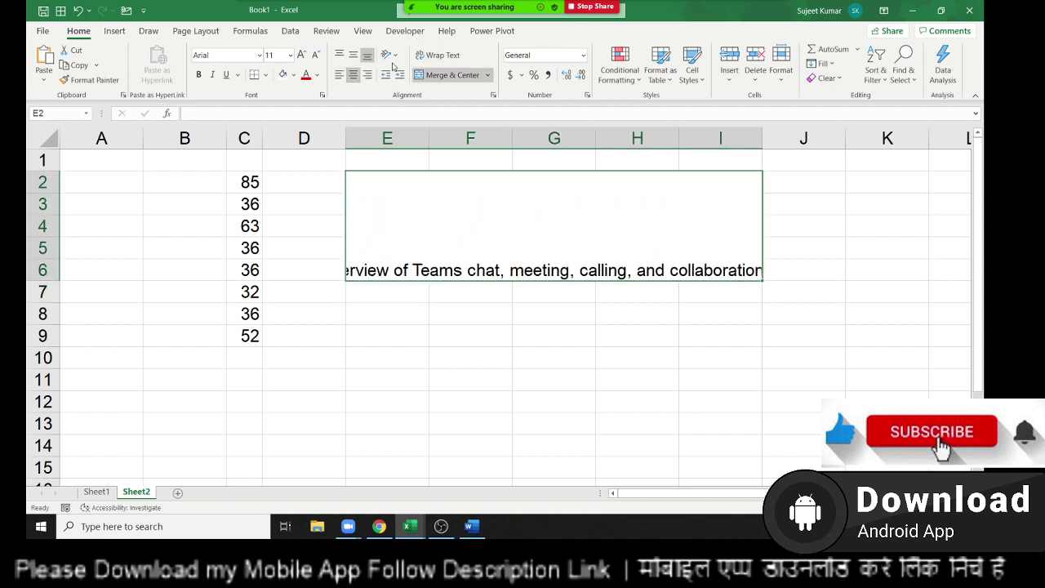
{"action": "key", "text": "ctrl+z"}
{"action": "left_click", "coordinate": [338, 76]}
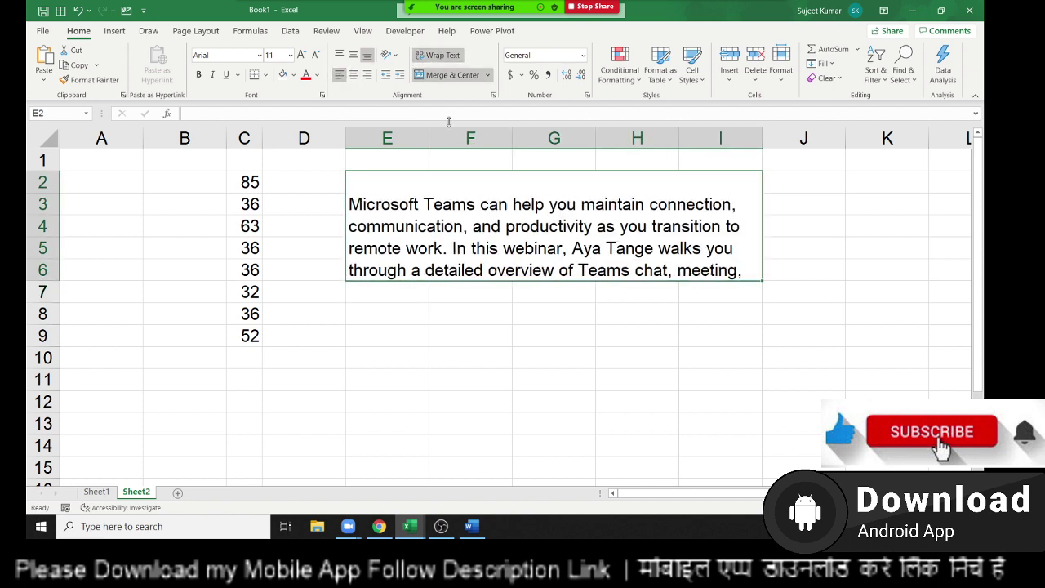
{"action": "left_click", "coordinate": [354, 55]}
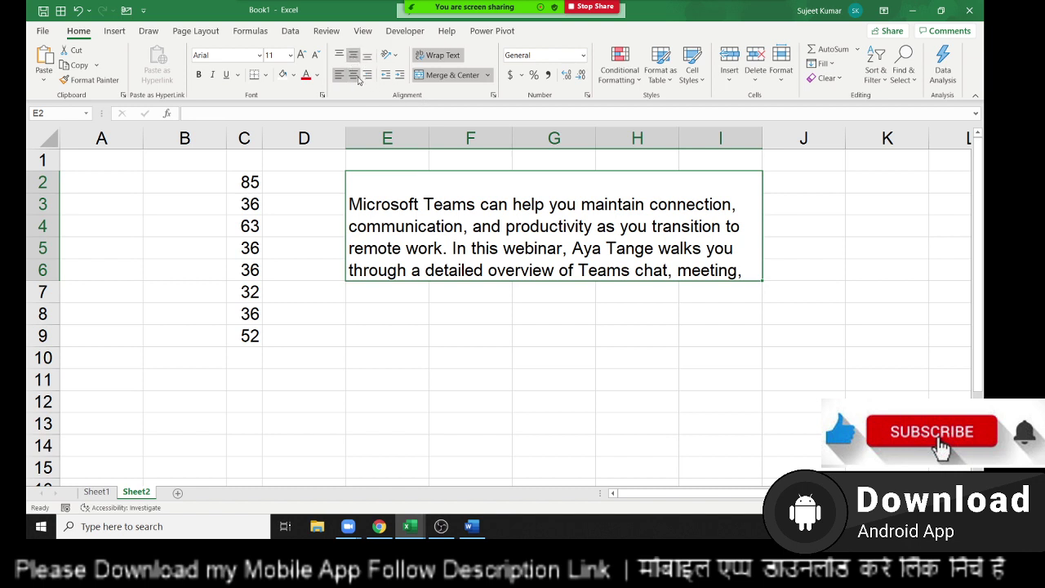
{"action": "left_click", "coordinate": [352, 74]}
- Reduce the paragraph's font size step by step down to 8
{"action": "left_click", "coordinate": [530, 364]}
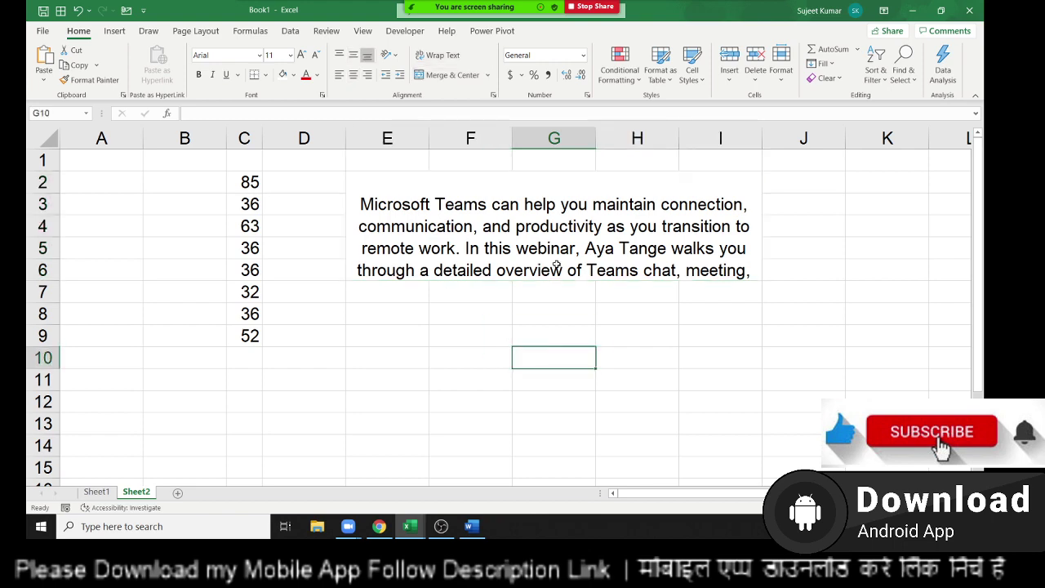
{"action": "double_click", "coordinate": [557, 265]}
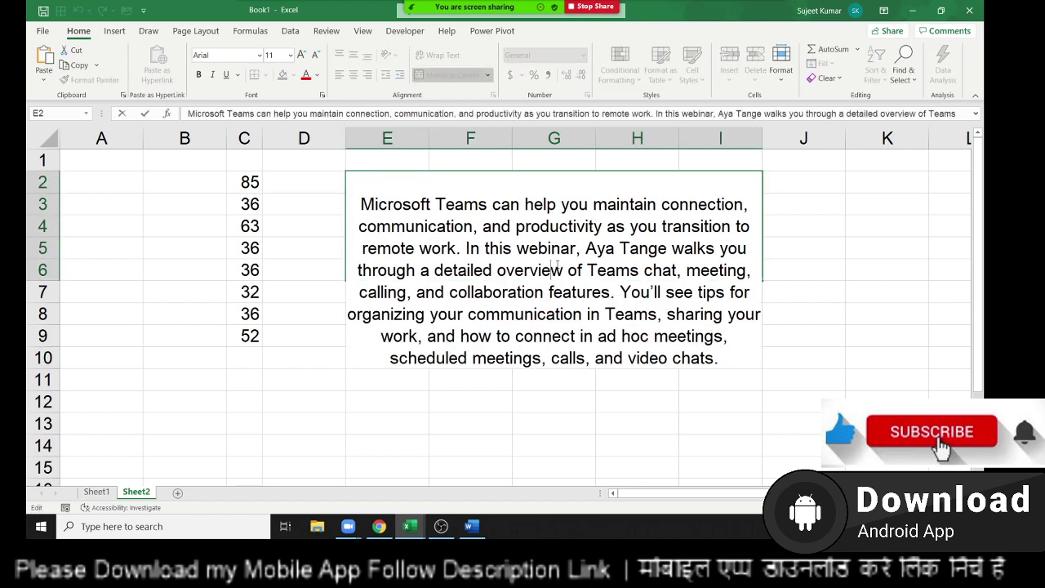
{"action": "key", "text": "Escape"}
{"action": "left_click", "coordinate": [316, 56]}
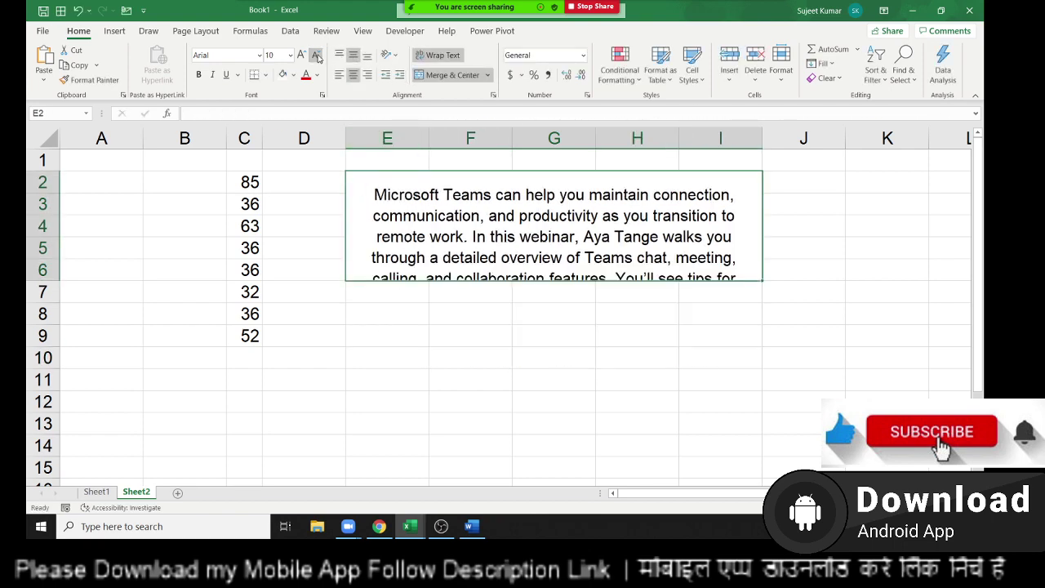
{"action": "left_click", "coordinate": [317, 56]}
{"action": "left_click", "coordinate": [316, 56]}
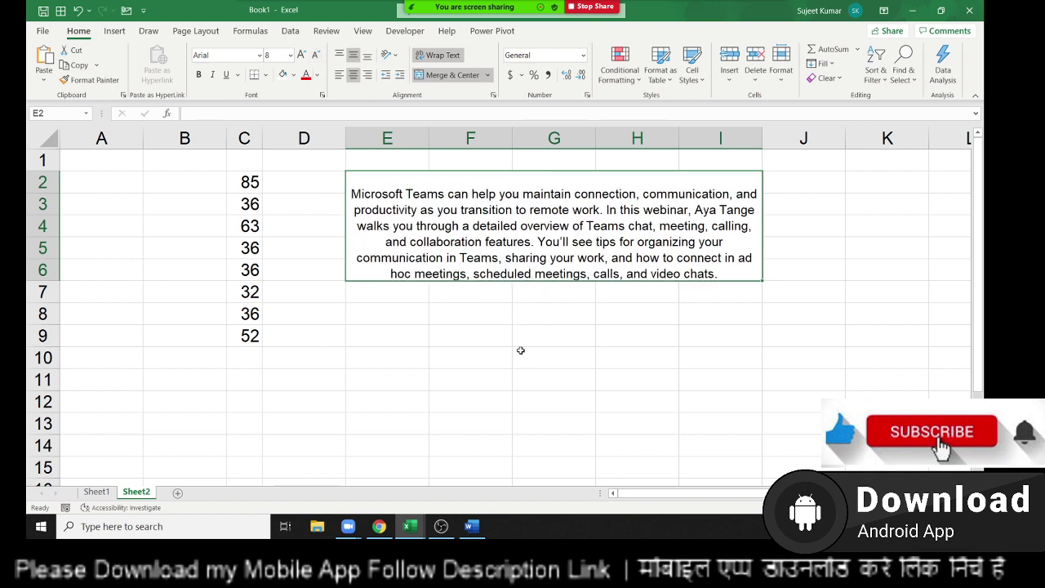
- Format the words 'remote work' in the paragraph with strikethrough and red font colour
{"action": "double_click", "coordinate": [543, 206]}
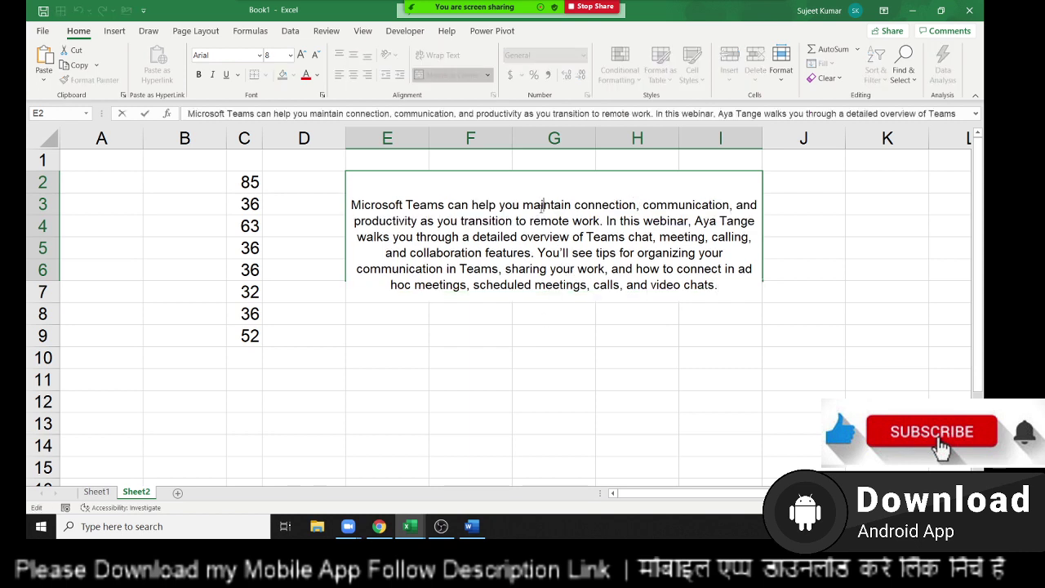
{"action": "left_click_drag", "start_coordinate": [530, 220], "coordinate": [601, 220]}
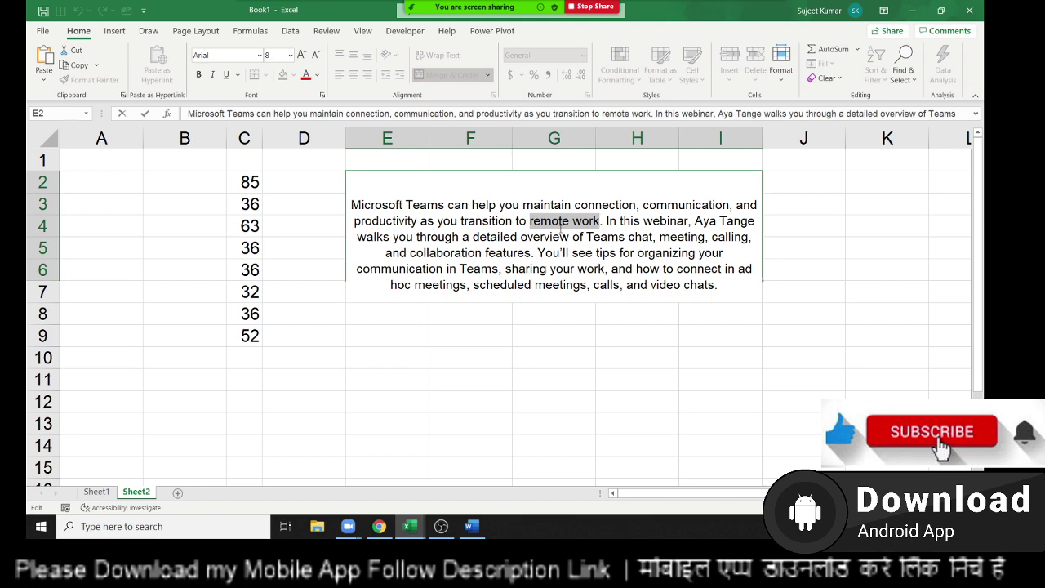
{"action": "right_click", "coordinate": [561, 227]}
{"action": "left_click", "coordinate": [606, 337]}
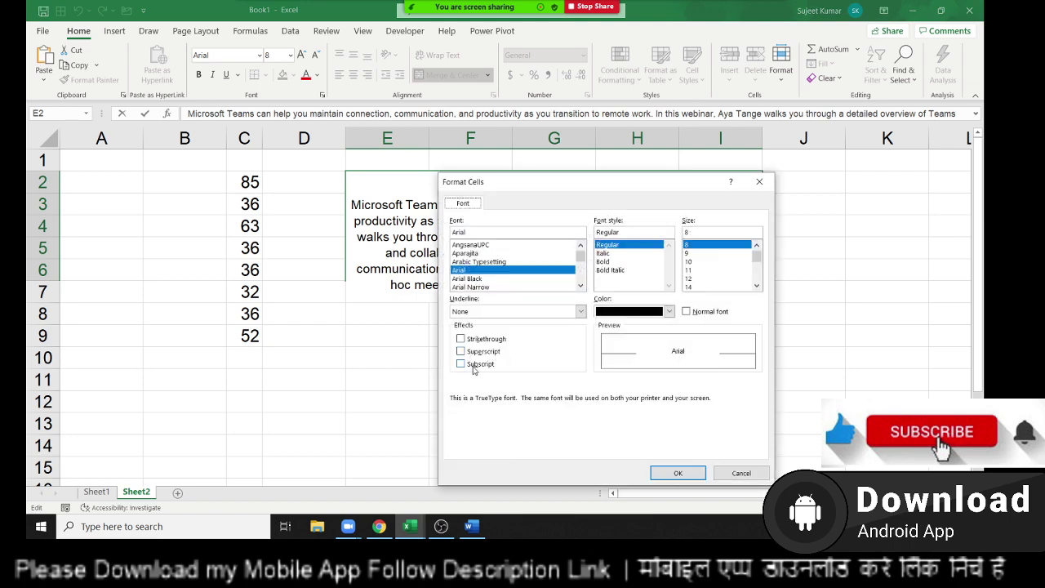
{"action": "left_click", "coordinate": [479, 342]}
{"action": "left_click", "coordinate": [619, 316]}
{"action": "left_click", "coordinate": [612, 449]}
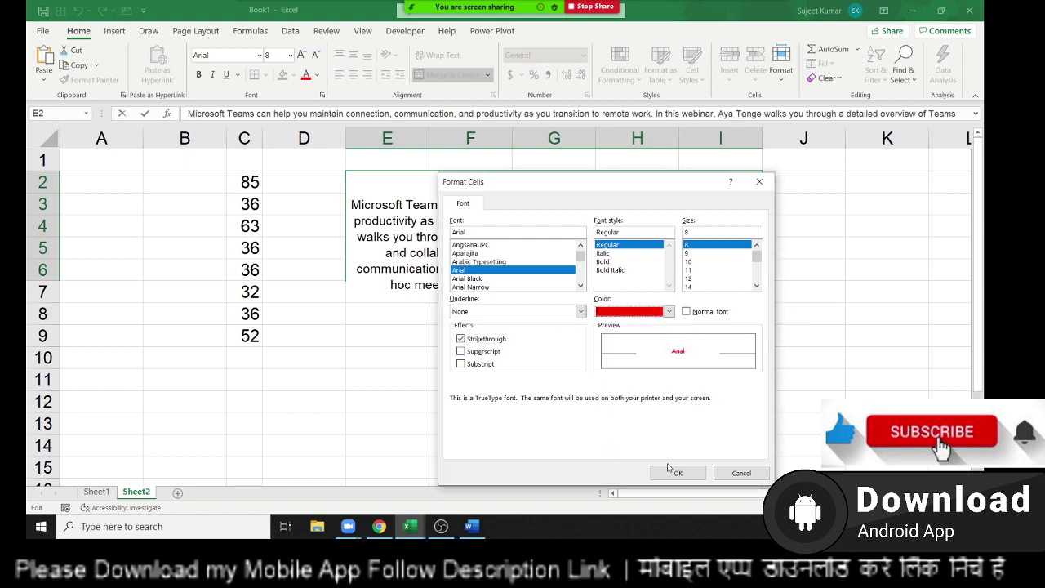
{"action": "left_click", "coordinate": [696, 473]}
{"action": "left_click", "coordinate": [621, 415]}
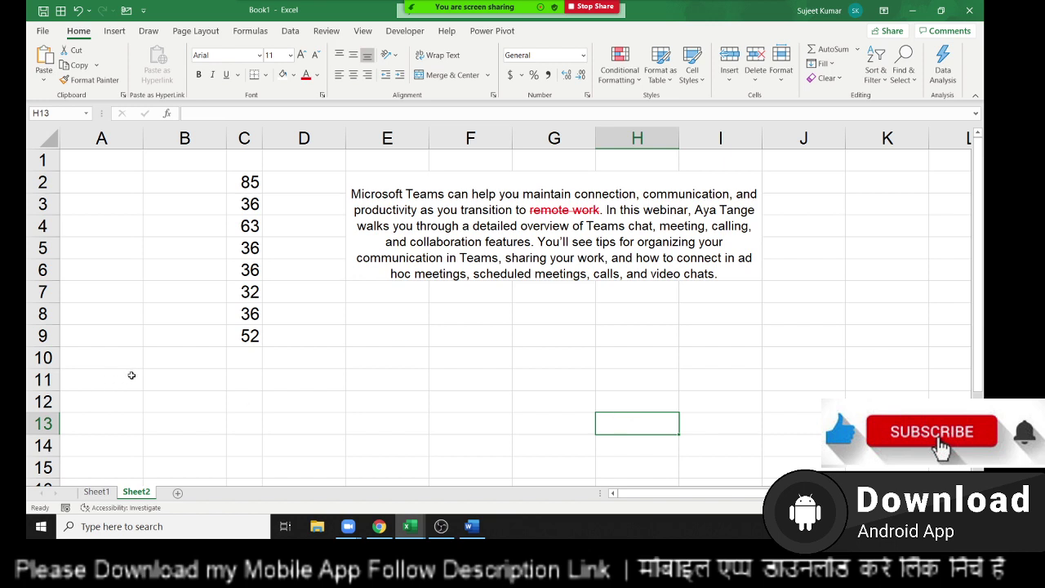
- Apply a strikethrough to C5's value 36, then undo it
{"action": "left_click", "coordinate": [247, 251]}
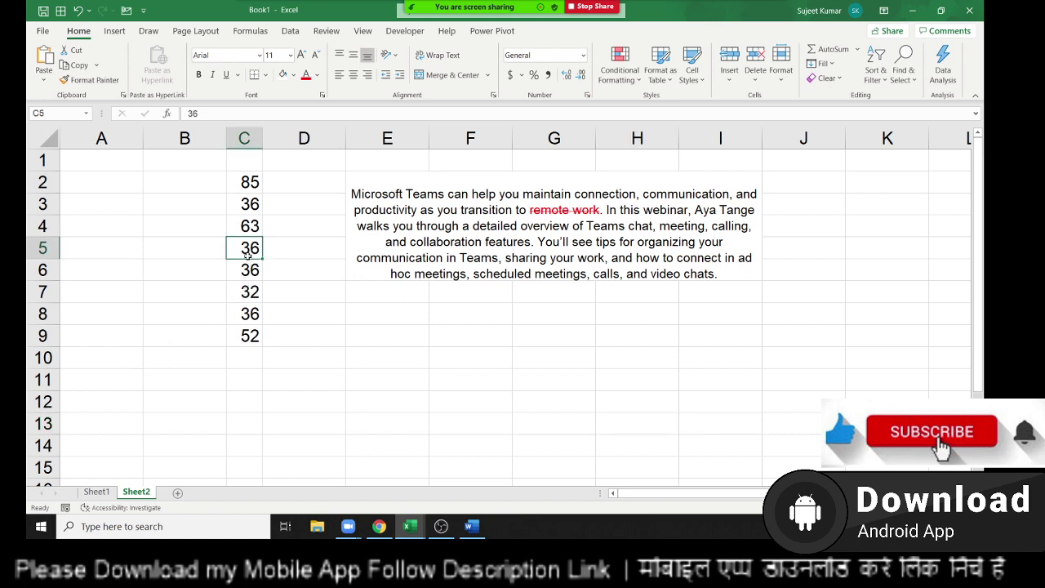
{"action": "right_click", "coordinate": [251, 258]}
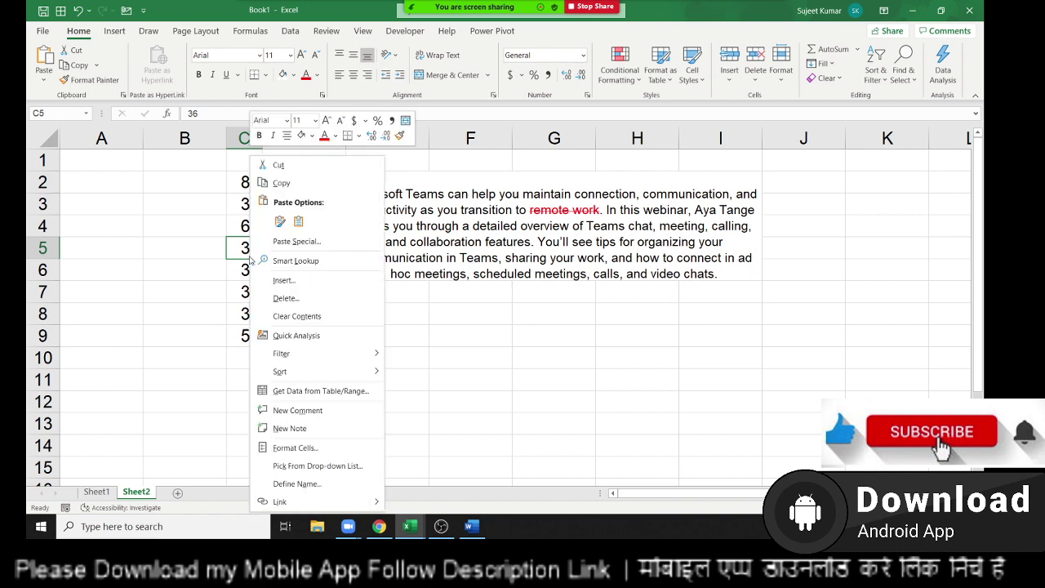
{"action": "left_click", "coordinate": [295, 447]}
{"action": "left_click", "coordinate": [152, 363]}
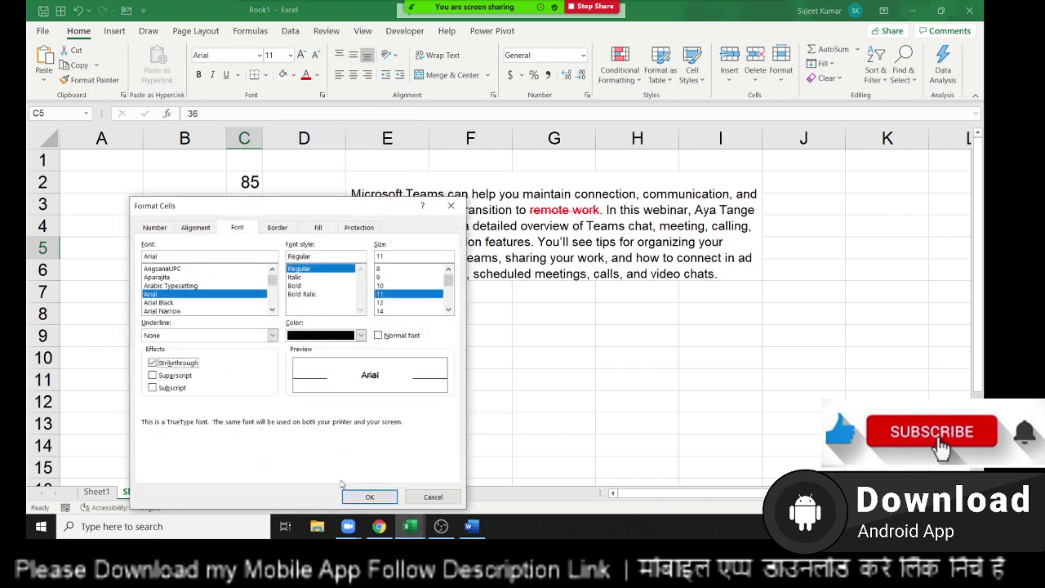
{"action": "left_click", "coordinate": [367, 496]}
{"action": "left_click", "coordinate": [342, 403]}
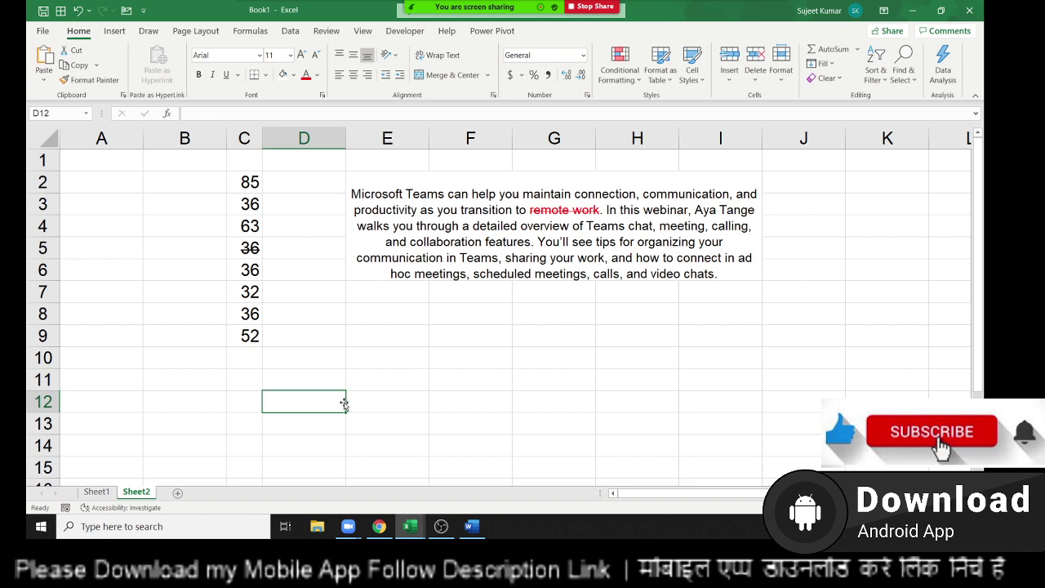
{"action": "key", "text": "ctrl+z"}
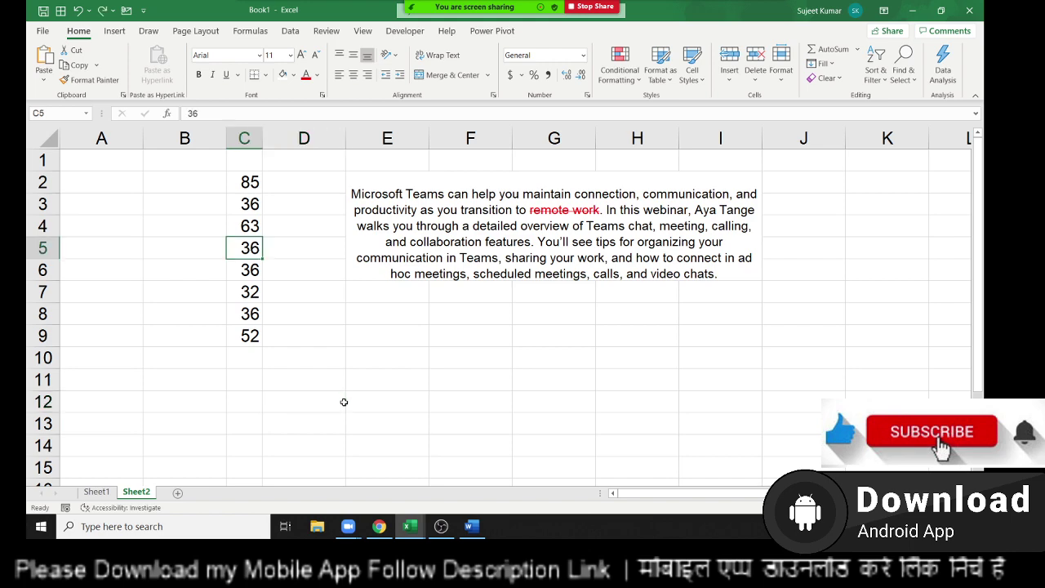
- Give cell C5 red diagonal borders in both directions, forming an X
{"action": "right_click", "coordinate": [255, 248]}
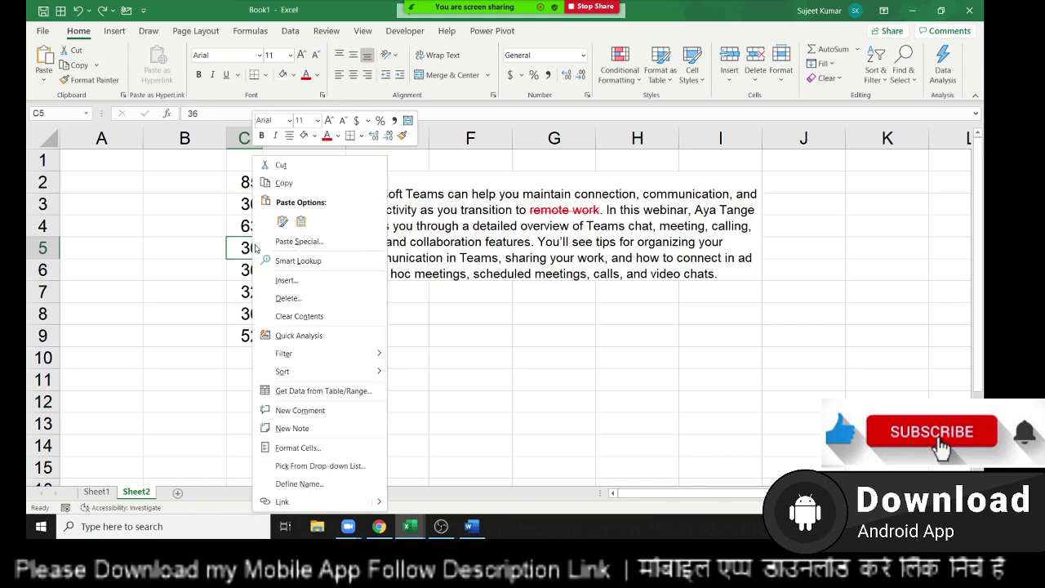
{"action": "left_click", "coordinate": [298, 447]}
{"action": "left_click", "coordinate": [278, 227]}
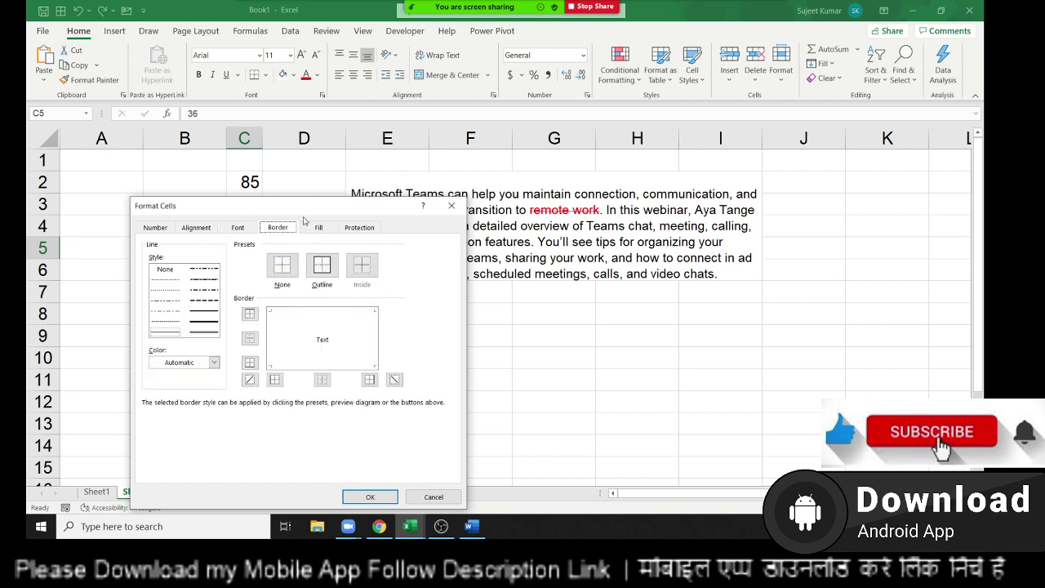
{"action": "left_click_drag", "start_coordinate": [305, 213], "coordinate": [663, 132]}
{"action": "left_click", "coordinate": [572, 279]}
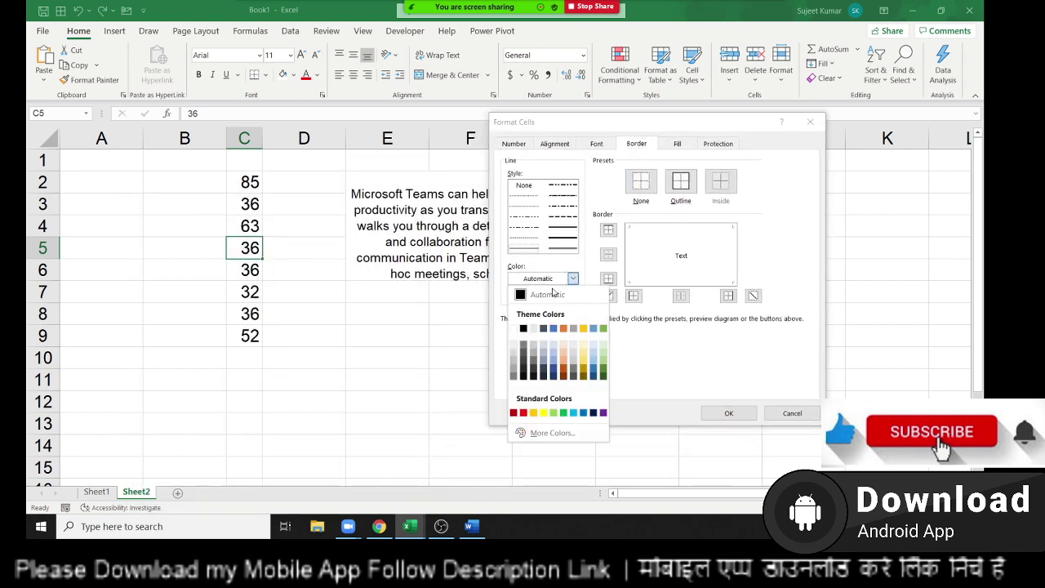
{"action": "left_click", "coordinate": [523, 413]}
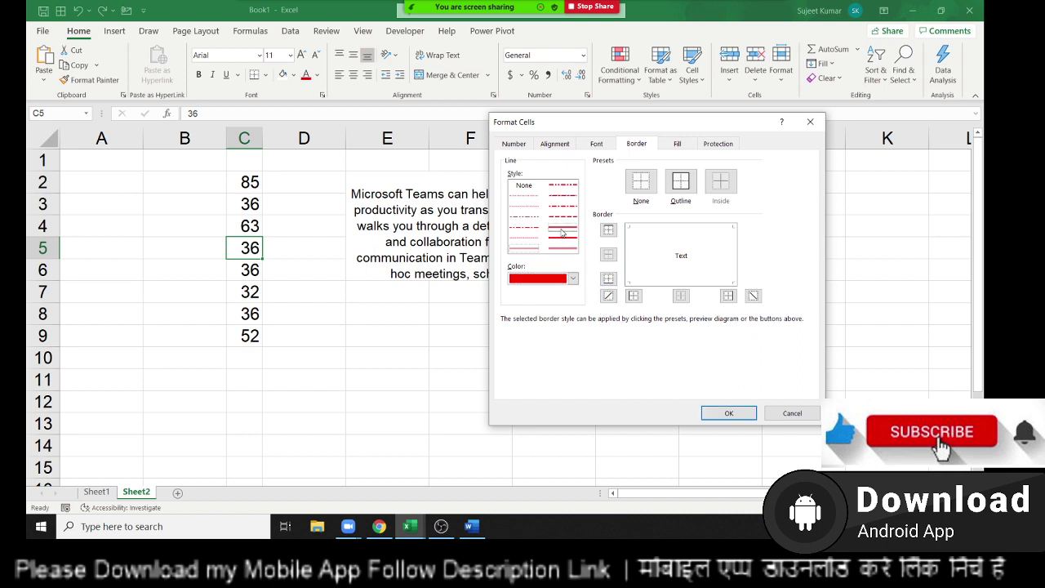
{"action": "left_click", "coordinate": [607, 296]}
{"action": "left_click", "coordinate": [752, 295]}
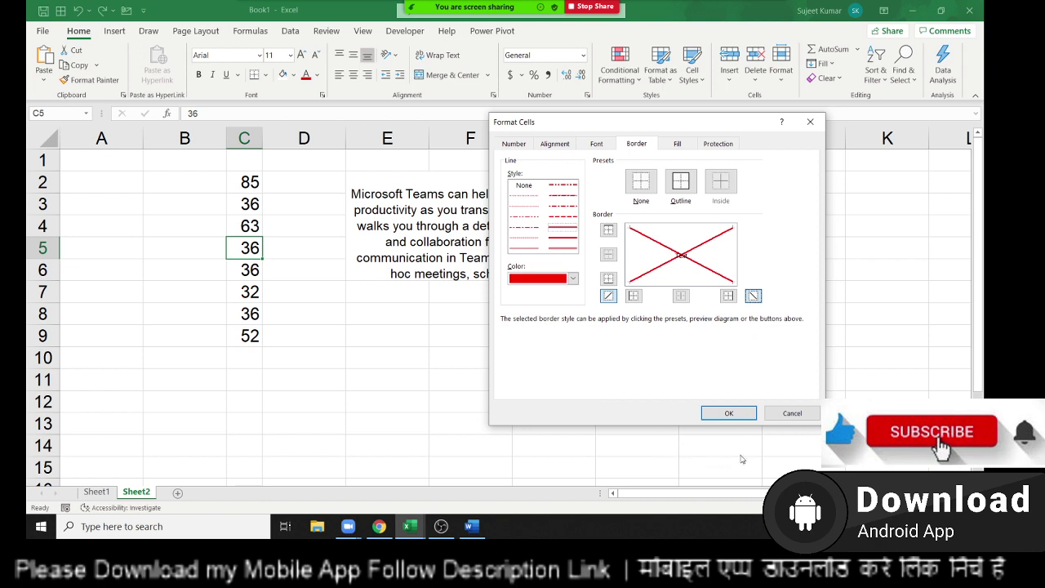
{"action": "left_click", "coordinate": [729, 413]}
{"action": "left_click", "coordinate": [439, 408]}
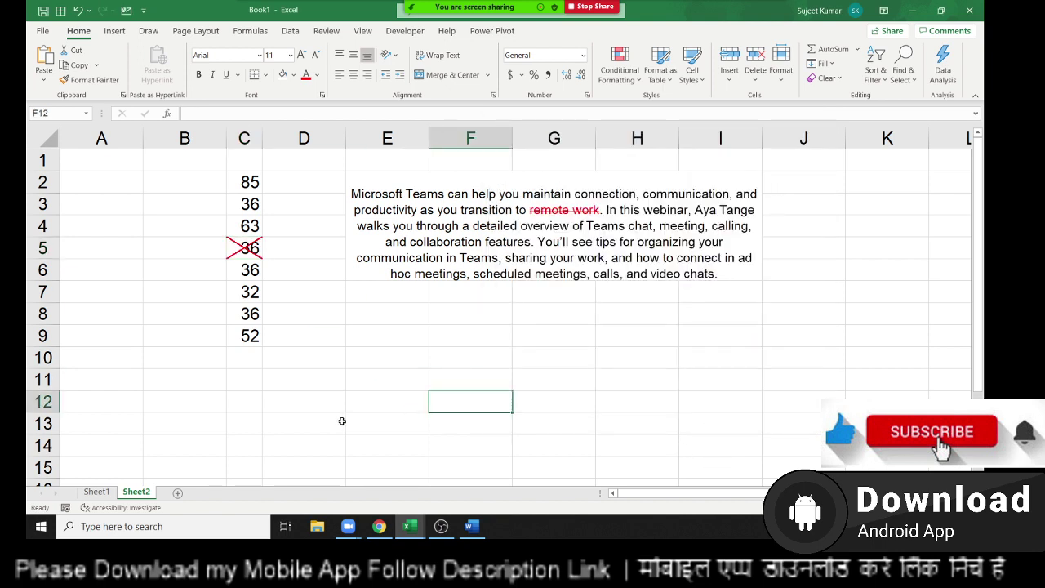
{"action": "left_click", "coordinate": [237, 204]}
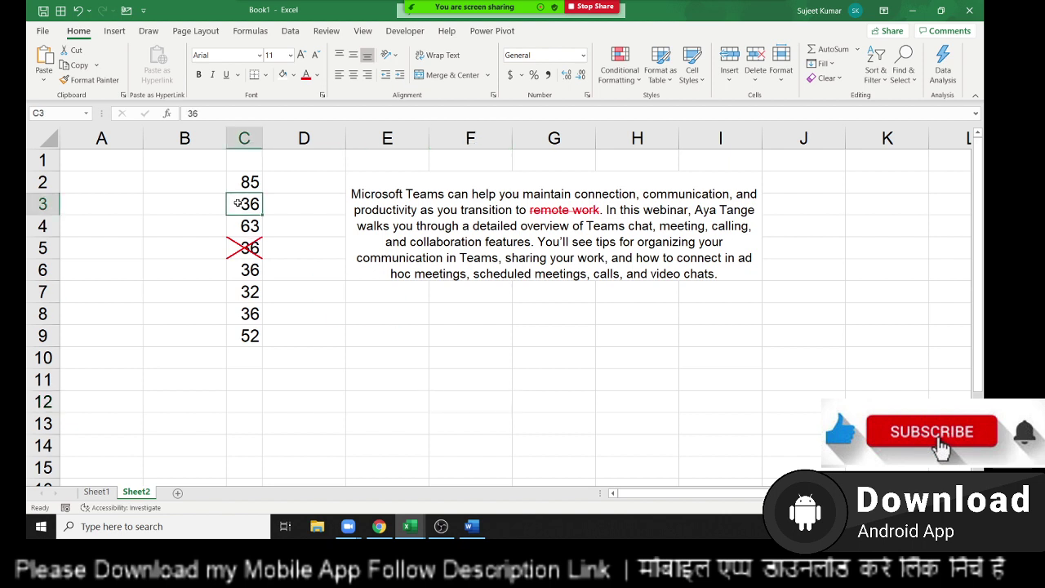
- Repeat the red X border on cells C3 and C9 with F4
{"action": "key", "text": "F4"}
{"action": "left_click", "coordinate": [247, 335]}
{"action": "key", "text": "F4"}
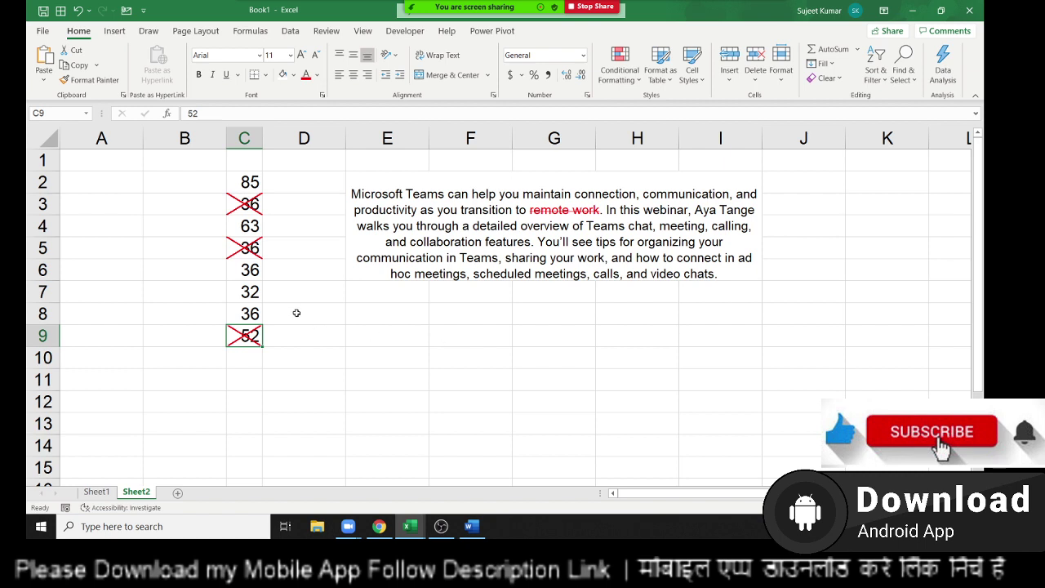
- Give cell C7 a thick light green left border and diagonal line
{"action": "left_click", "coordinate": [242, 294]}
{"action": "right_click", "coordinate": [241, 294]}
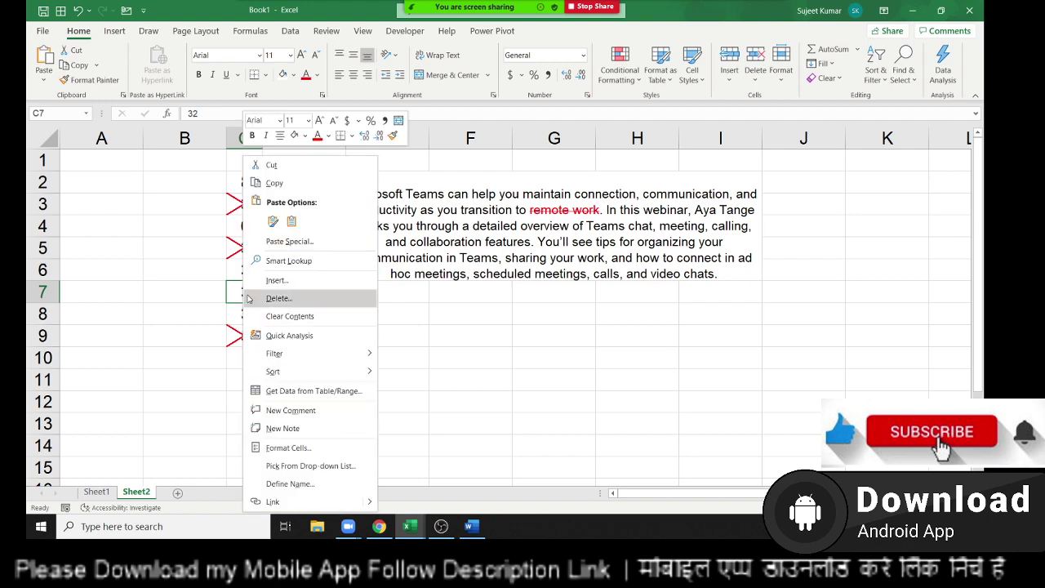
{"action": "left_click", "coordinate": [277, 446]}
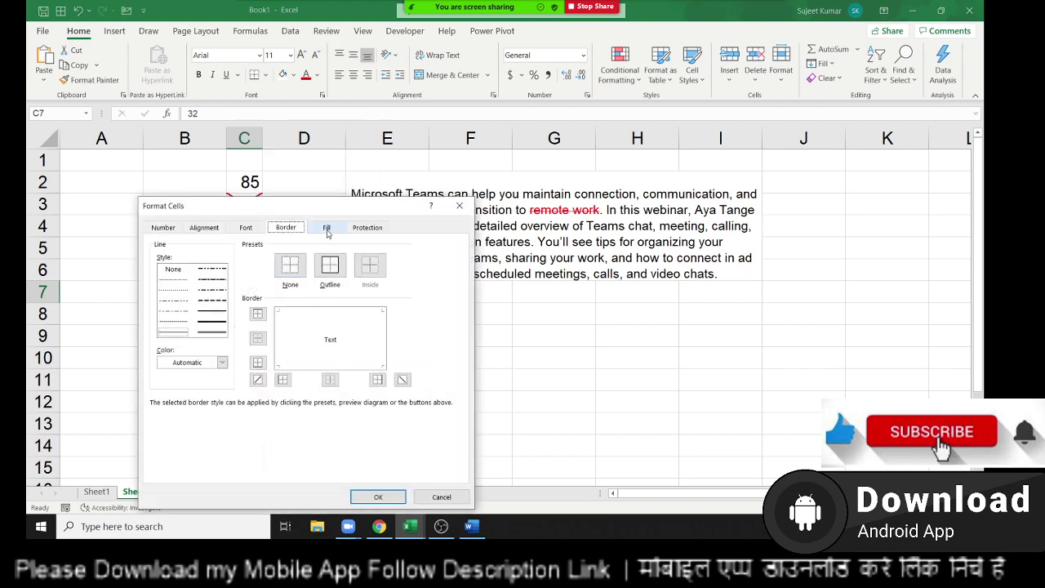
{"action": "left_click", "coordinate": [198, 362]}
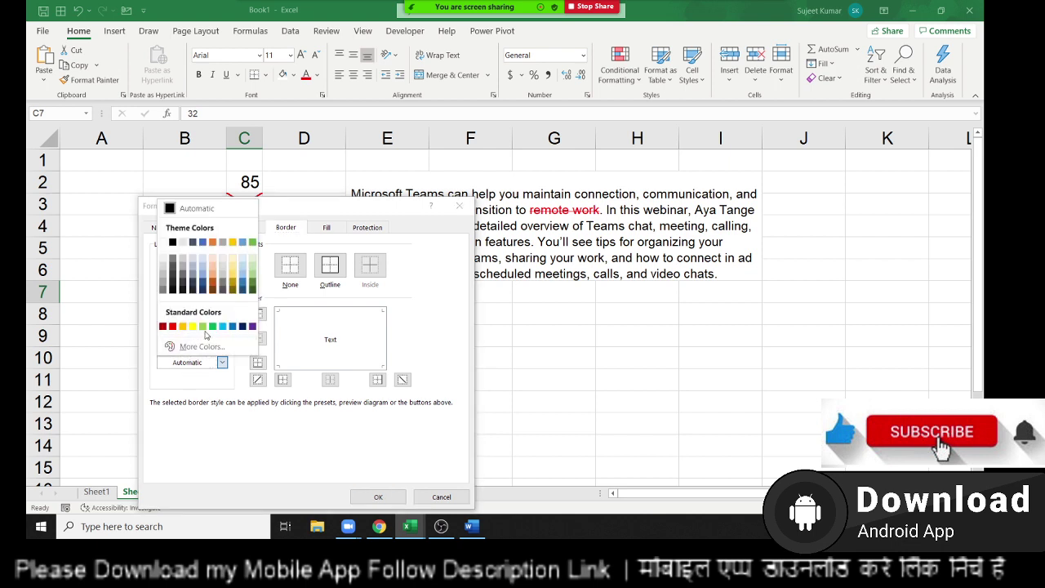
{"action": "left_click", "coordinate": [203, 327]}
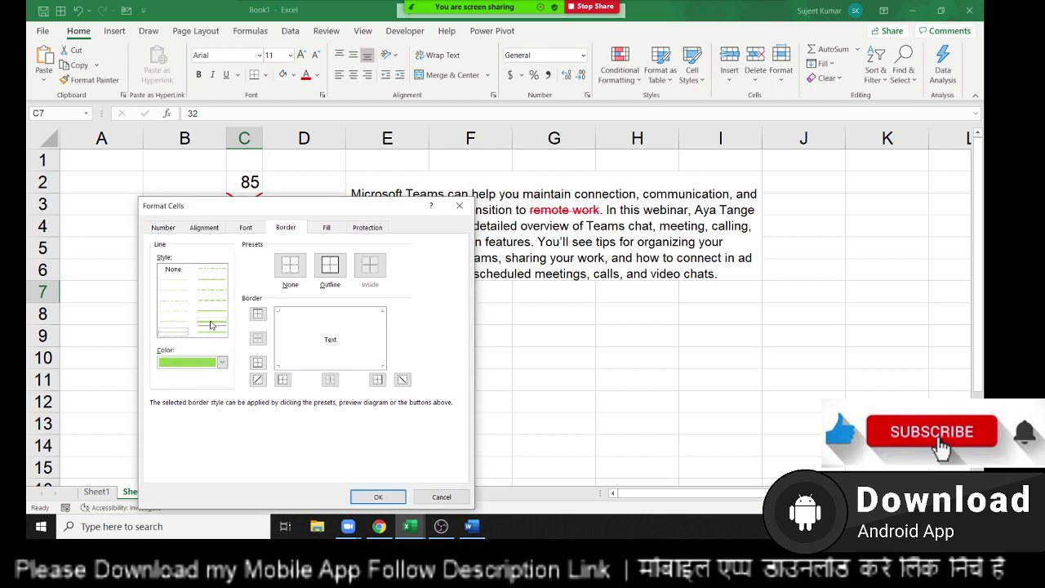
{"action": "left_click", "coordinate": [211, 322]}
{"action": "left_click", "coordinate": [282, 379]}
{"action": "left_click", "coordinate": [258, 380]}
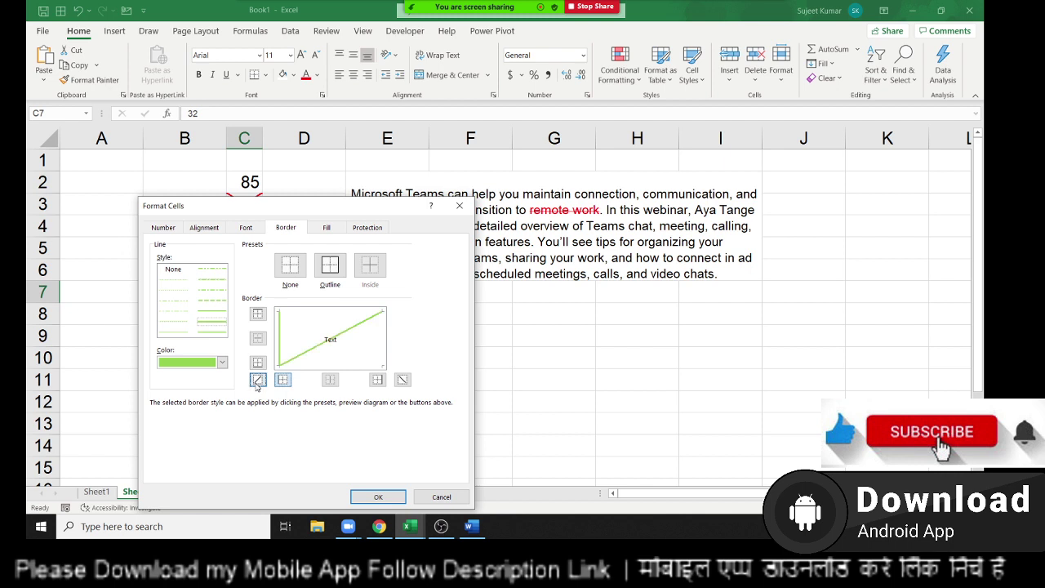
{"action": "left_click", "coordinate": [377, 498]}
{"action": "left_click", "coordinate": [243, 363]}
{"action": "left_click", "coordinate": [254, 225]}
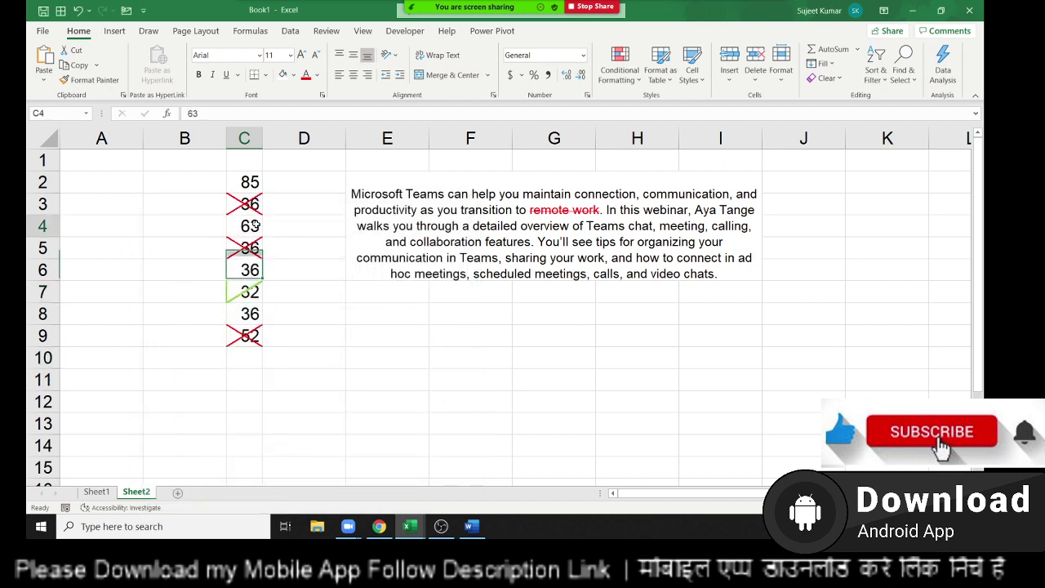
{"action": "left_click", "coordinate": [252, 183]}
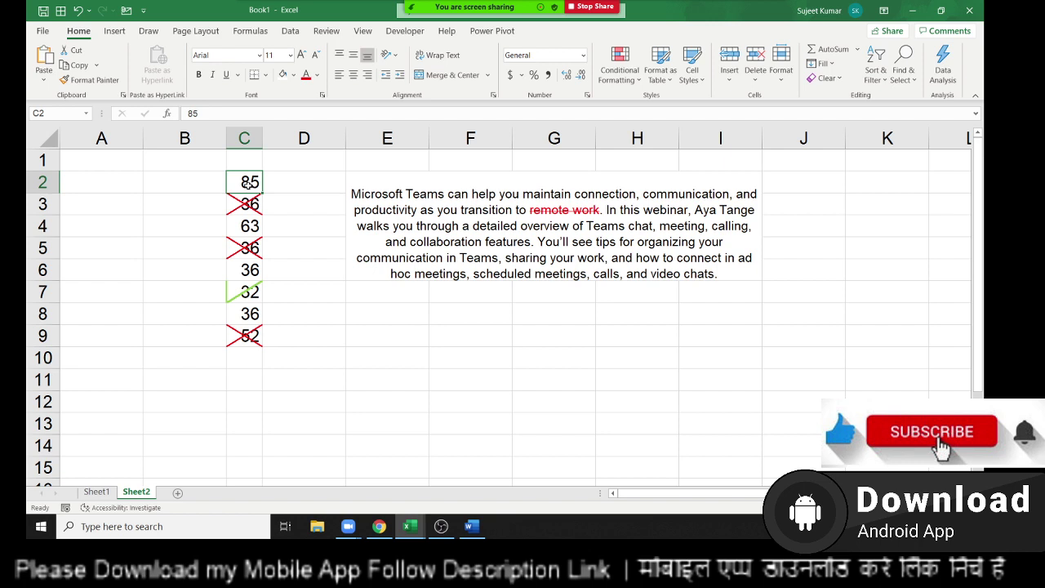
- Repeat C7's green left border and diagonal on C2 with F8, and mute the meeting microphone
{"action": "key", "text": "F8"}
{"action": "left_click", "coordinate": [250, 320]}
{"action": "mouse_move", "coordinate": [429, 4]}
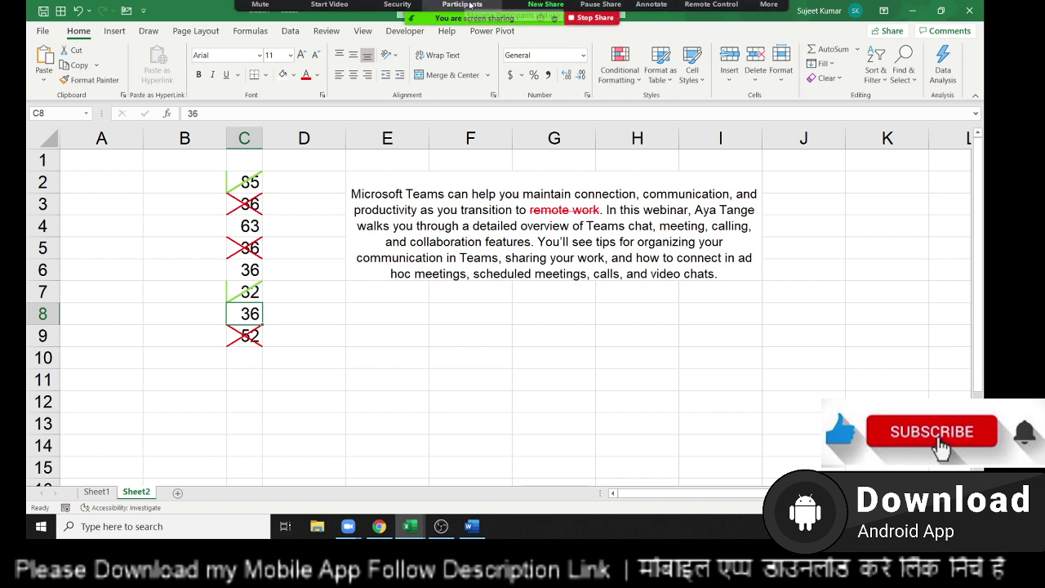
{"action": "left_click", "coordinate": [262, 14]}
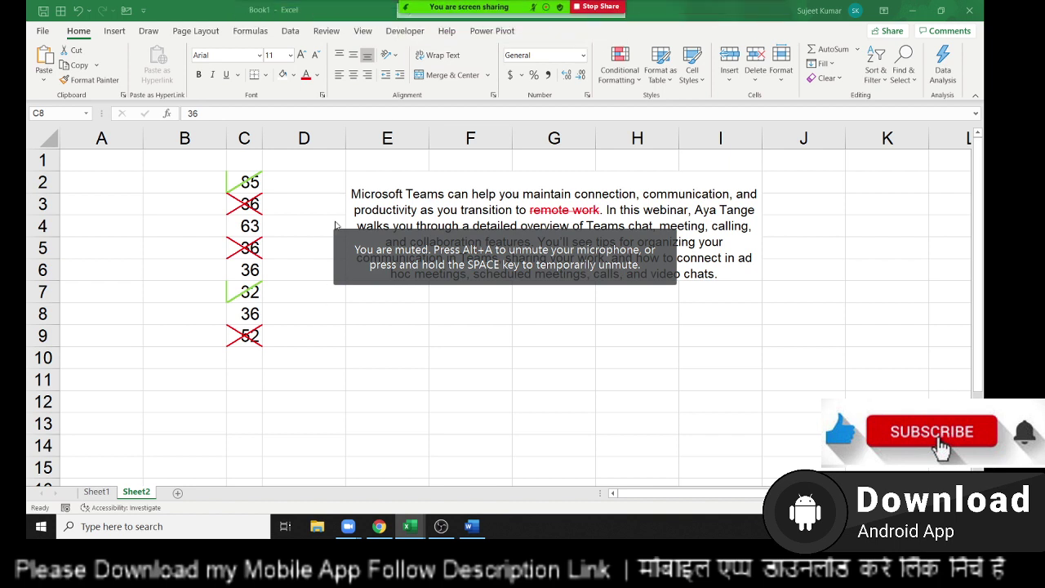
{"action": "left_click", "coordinate": [293, 15]}
{"action": "left_click", "coordinate": [261, 15]}
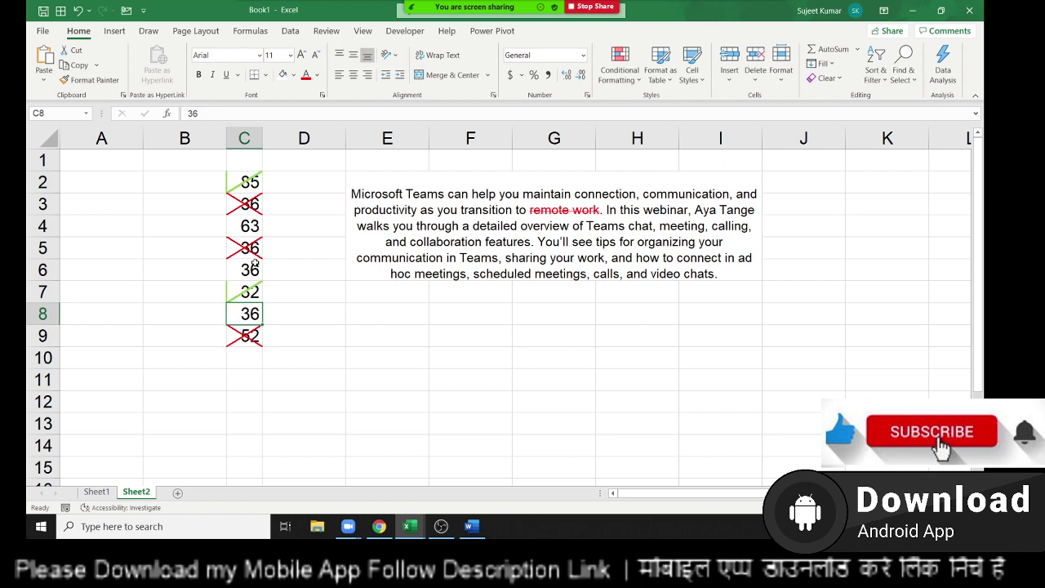
- Select C2:C9, narrow the selection to C2:C5, then move to cell D2
{"action": "left_click_drag", "start_coordinate": [238, 175], "coordinate": [232, 342]}
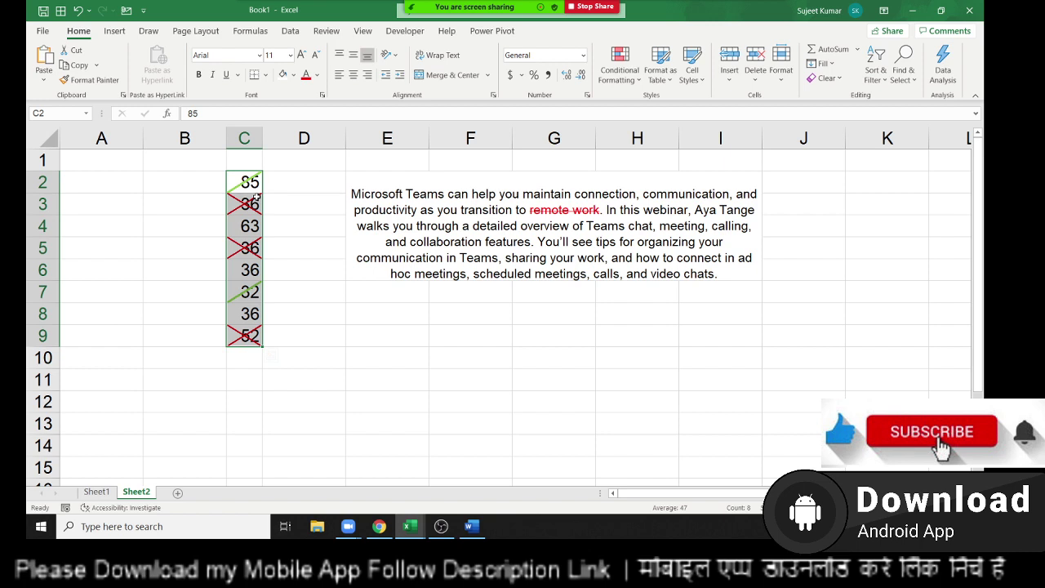
{"action": "left_click_drag", "start_coordinate": [249, 248], "coordinate": [250, 184]}
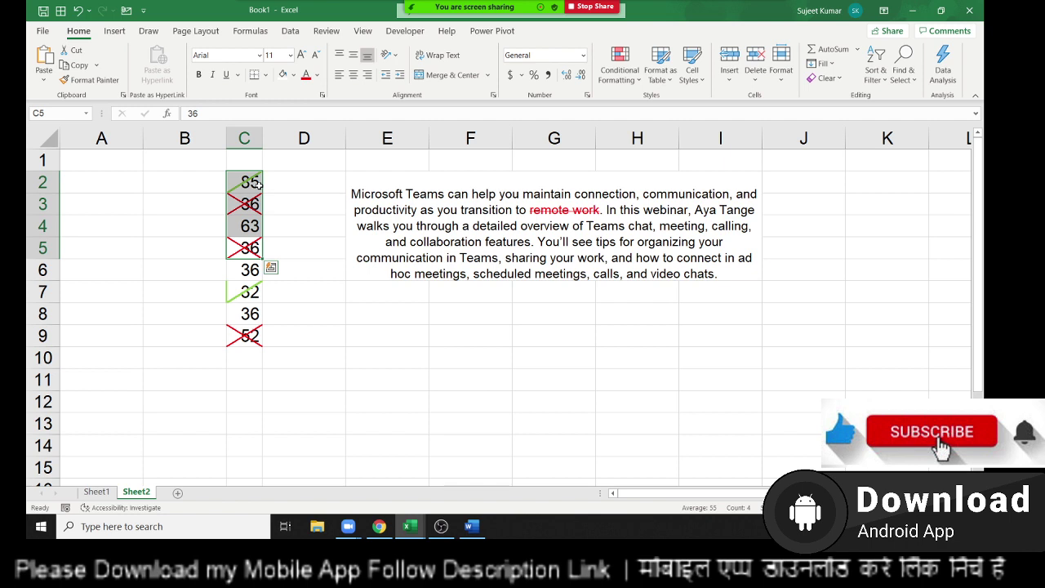
{"action": "key", "text": "Right"}
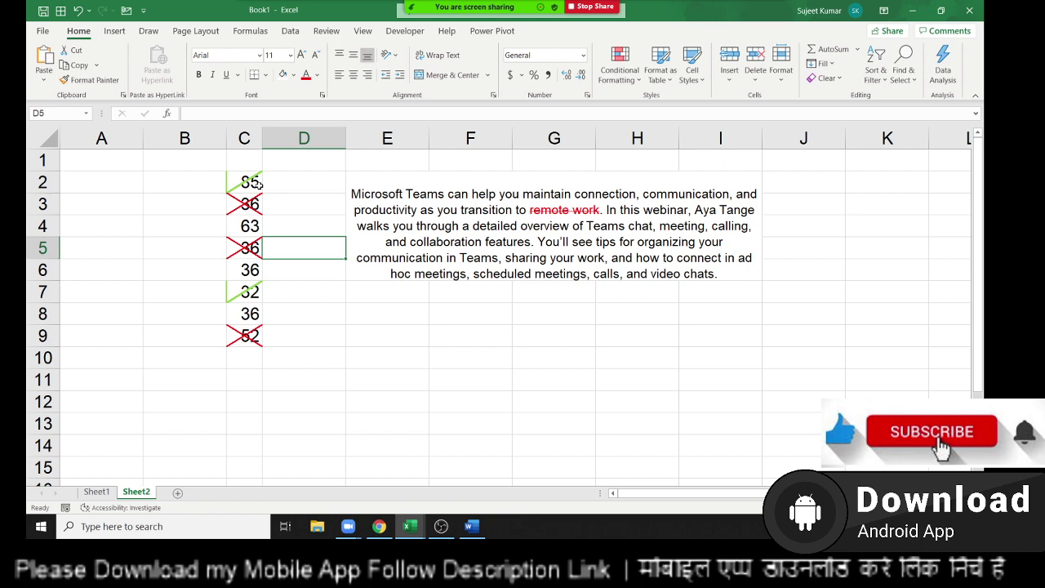
{"action": "key", "text": "Up"}
{"action": "key", "text": "Up"}
{"action": "key", "text": "Up"}
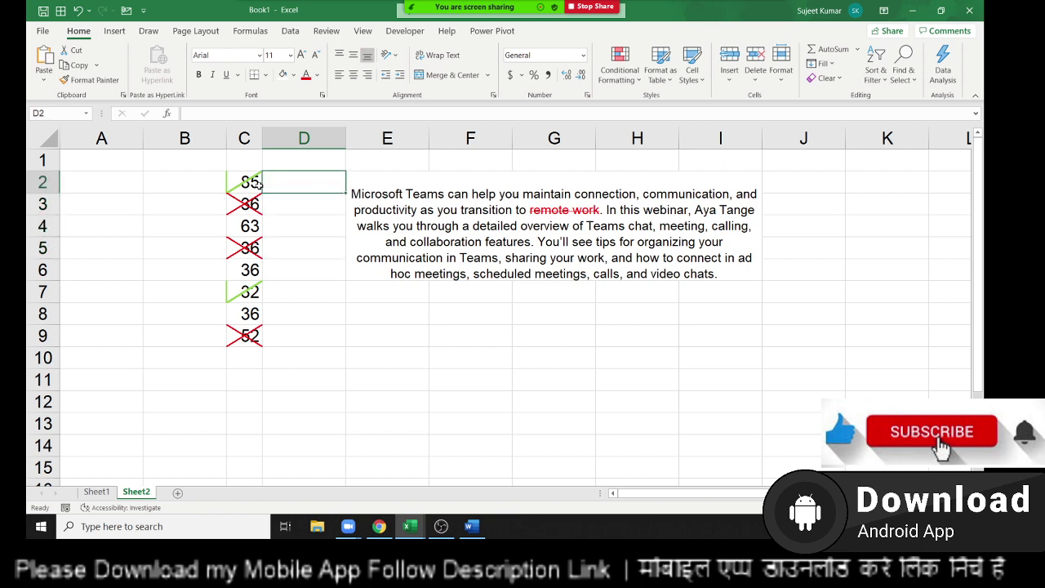
- Enter P in D2 and set it to Wingdings 2 so it shows a check mark
{"action": "type", "text": "P"}
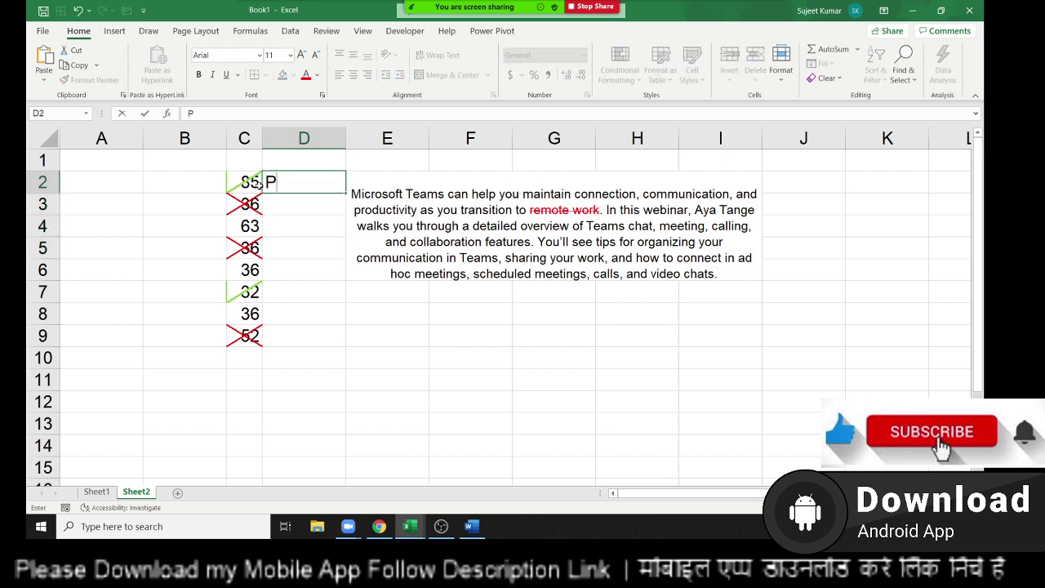
{"action": "key", "text": "Return"}
{"action": "key", "text": "Up"}
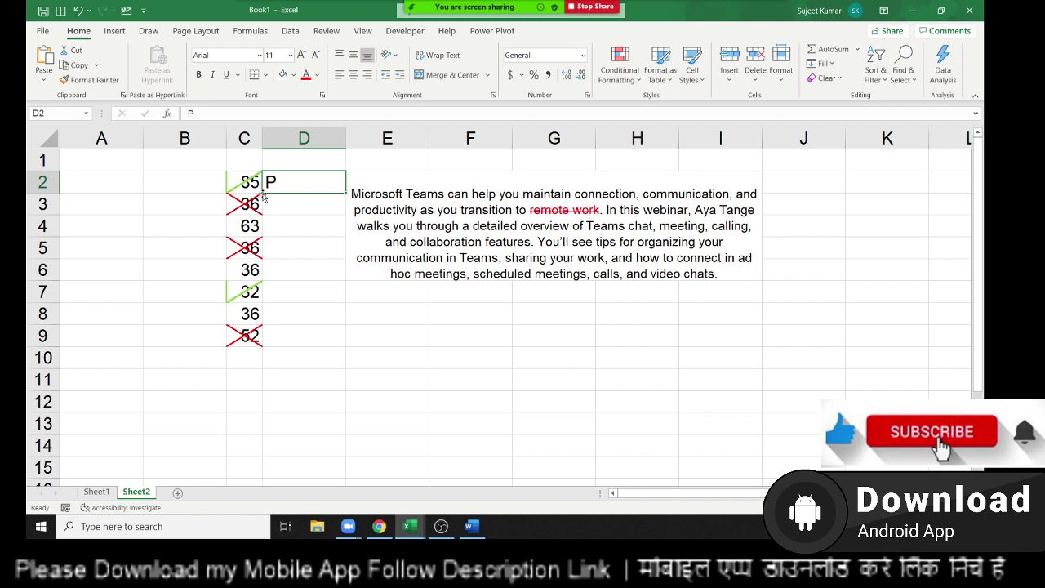
{"action": "left_click", "coordinate": [259, 55]}
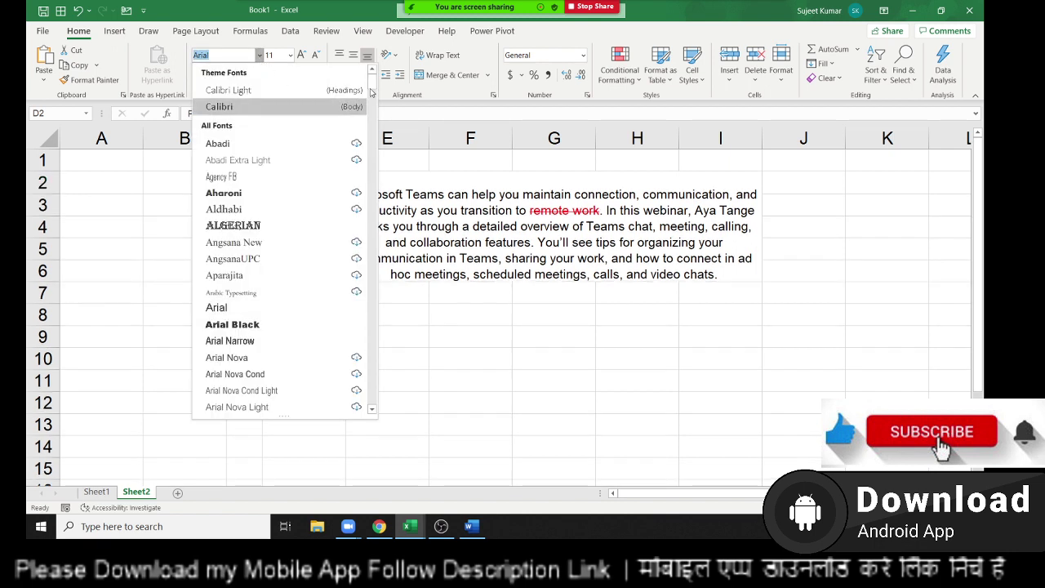
{"action": "left_click_drag", "start_coordinate": [370, 92], "coordinate": [375, 391]}
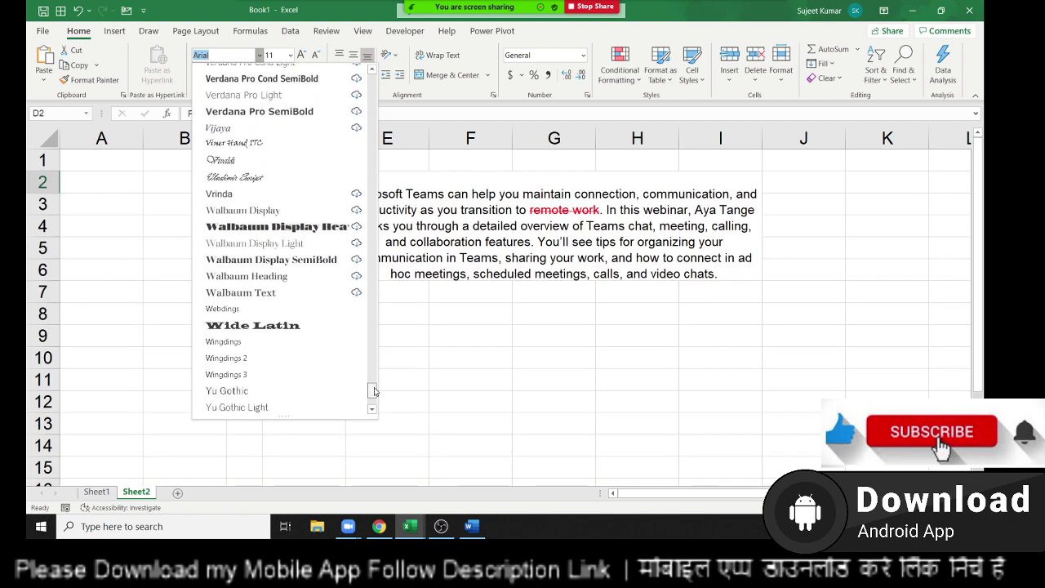
{"action": "left_click", "coordinate": [257, 357]}
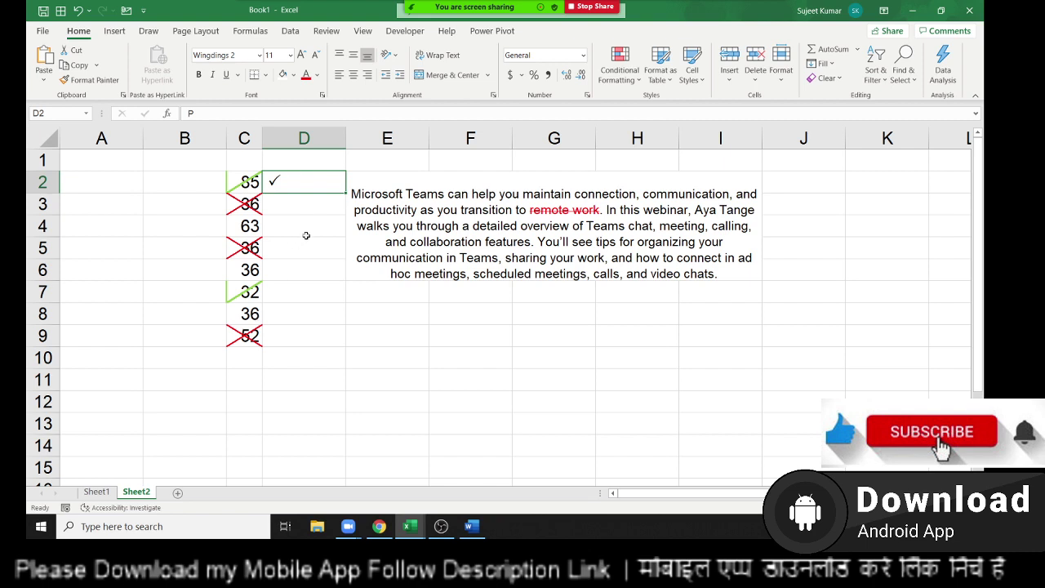
- Fill the check mark down to D9, then turn D3, D5 and D9 into crosses with O
{"action": "left_click_drag", "start_coordinate": [346, 193], "coordinate": [346, 344]}
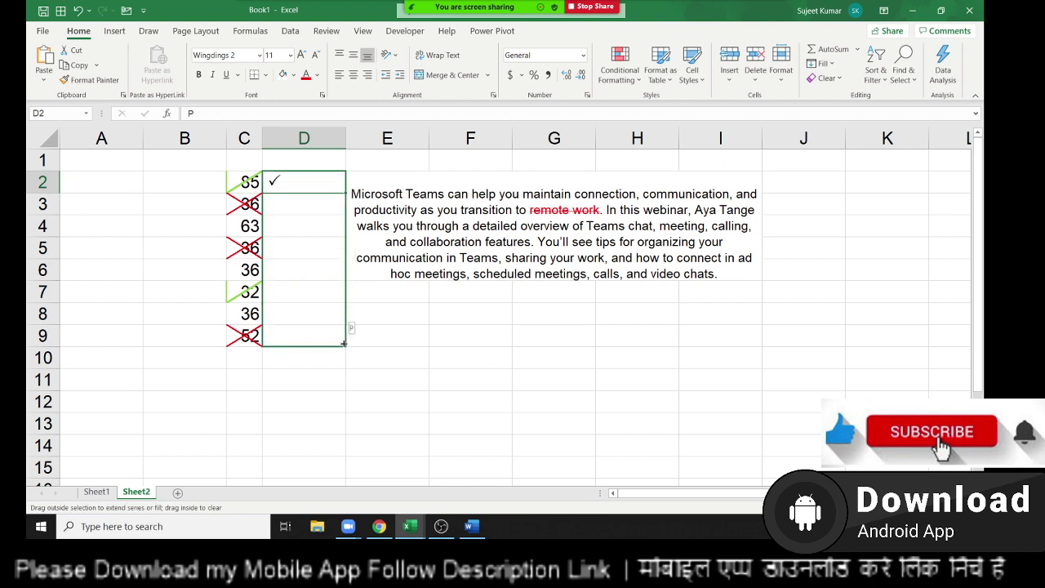
{"action": "left_click", "coordinate": [289, 186]}
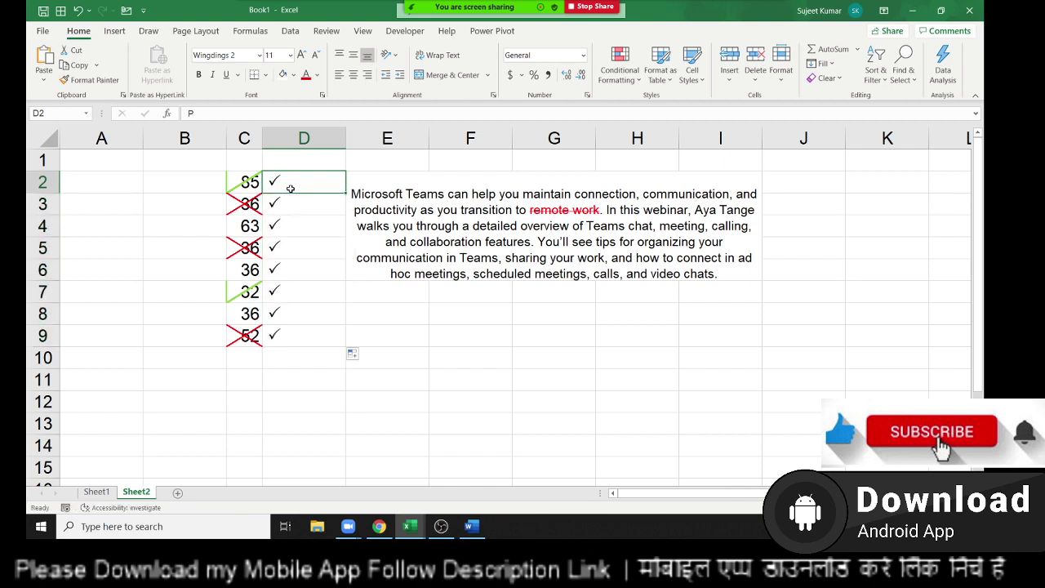
{"action": "left_click", "coordinate": [290, 202]}
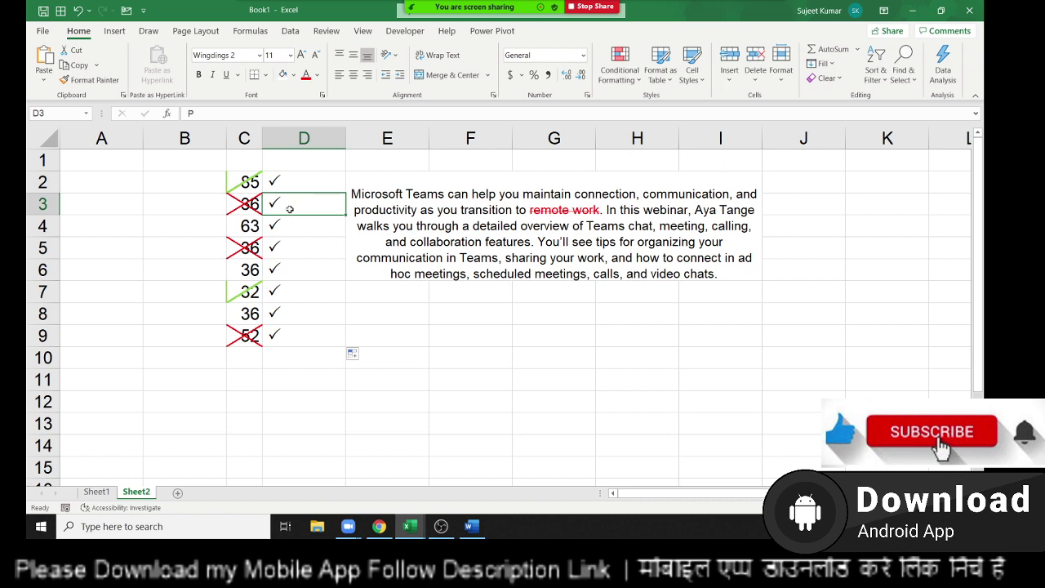
{"action": "type", "text": "O"}
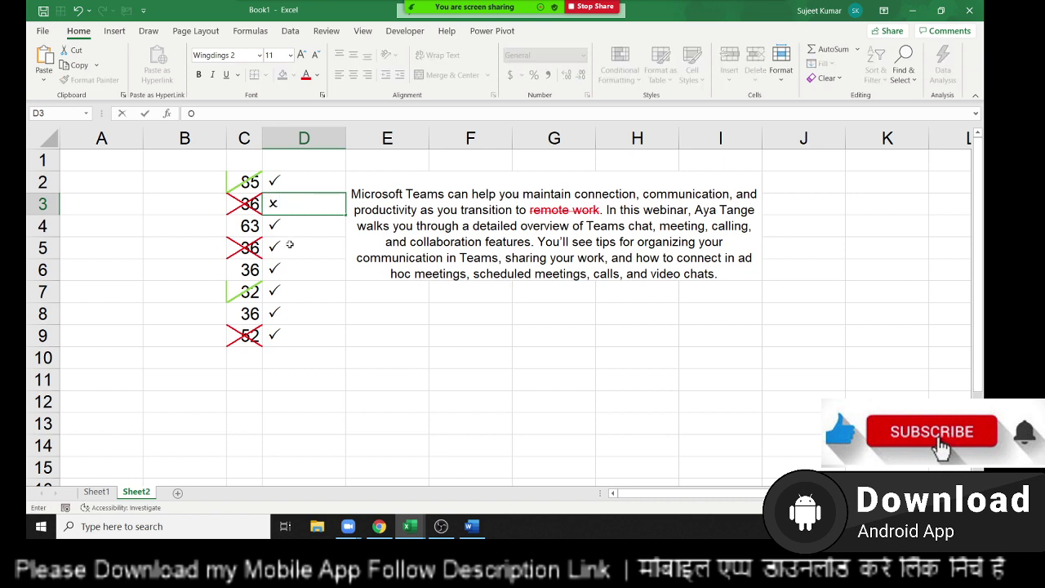
{"action": "left_click", "coordinate": [291, 241]}
{"action": "type", "text": "O"}
{"action": "left_click", "coordinate": [280, 288]}
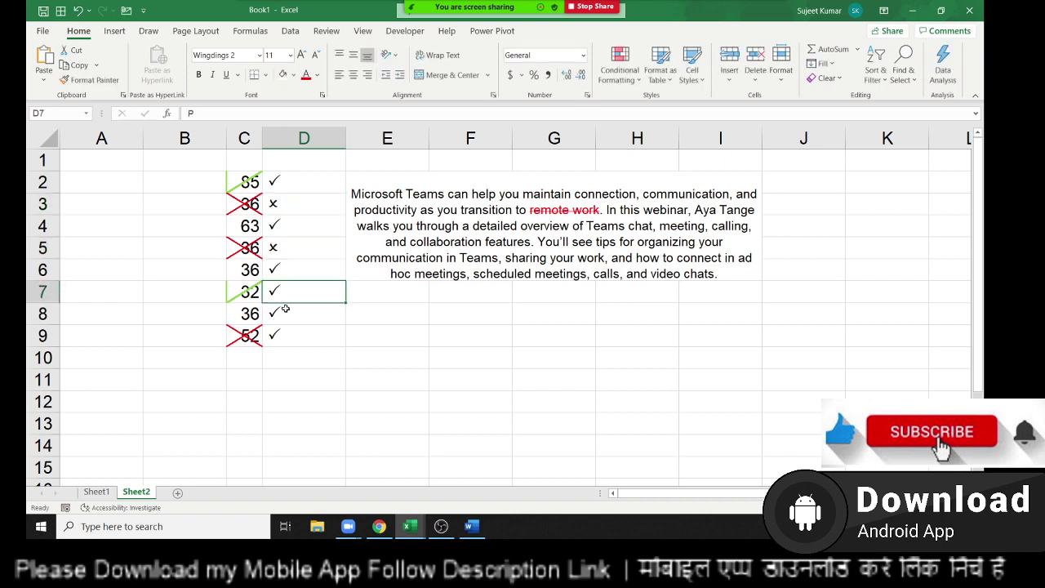
{"action": "left_click", "coordinate": [285, 316]}
{"action": "left_click", "coordinate": [284, 335]}
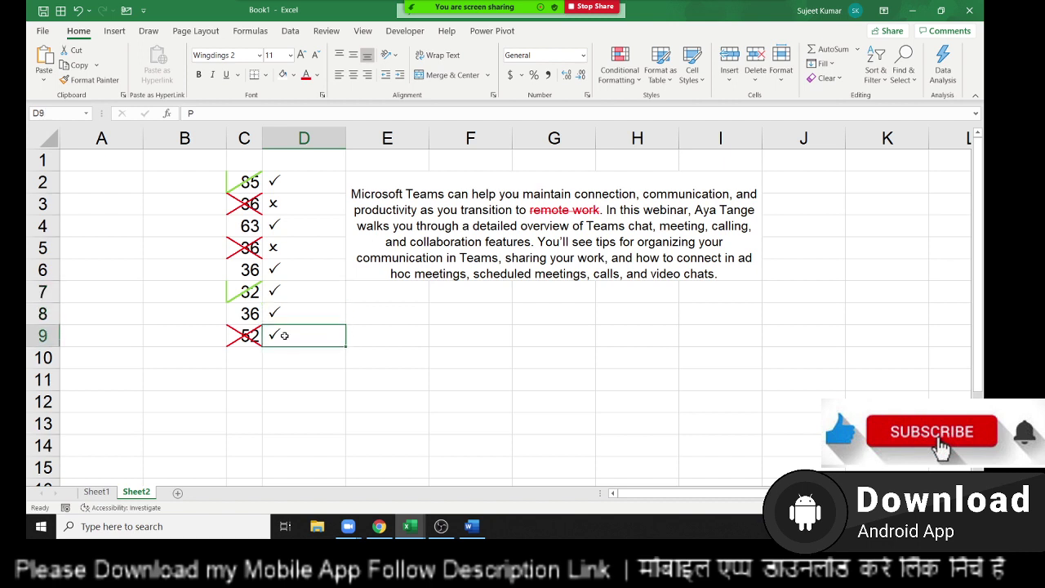
{"action": "type", "text": "O"}
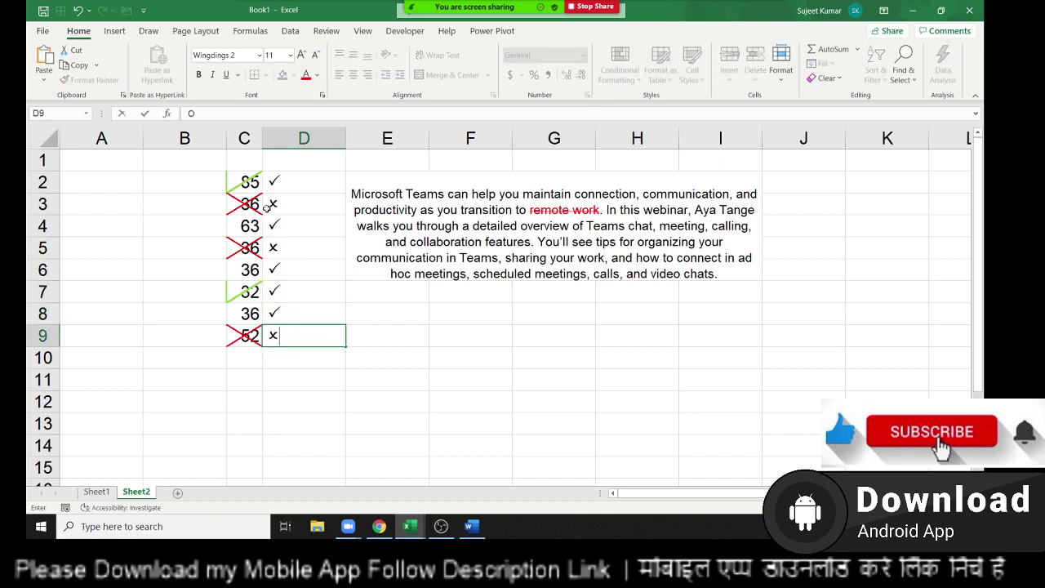
{"action": "left_click", "coordinate": [249, 291]}
{"action": "left_click", "coordinate": [251, 181]}
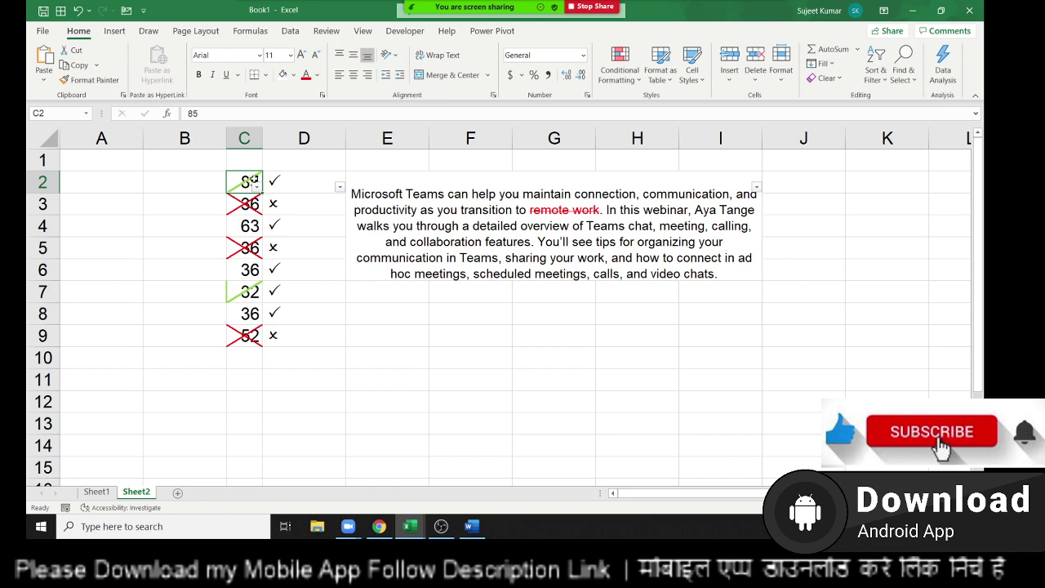
- Open the filter options on the attendance marks and dismiss them unchanged
{"action": "left_click", "coordinate": [338, 187]}
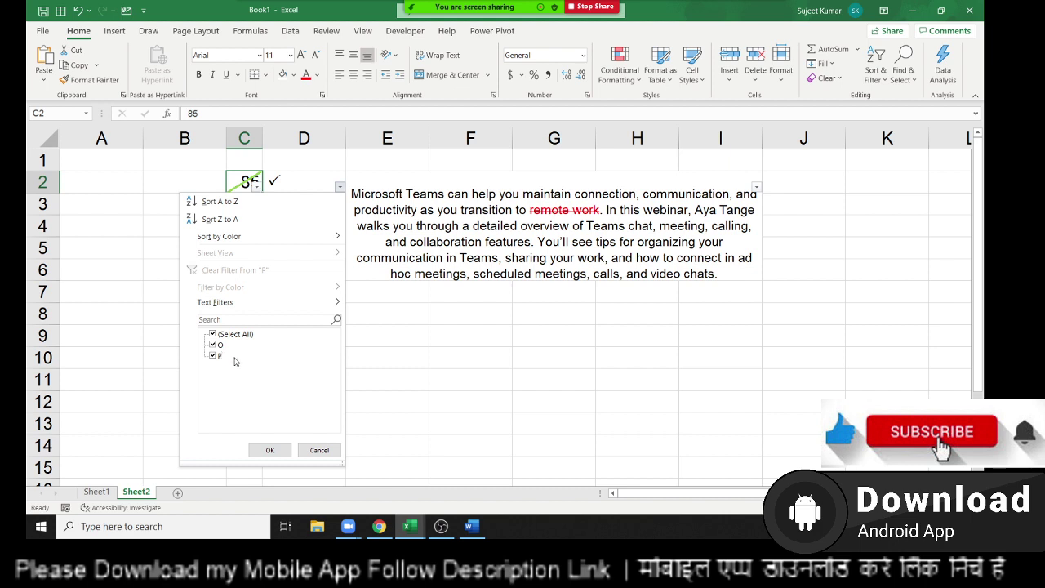
{"action": "left_click", "coordinate": [319, 451]}
{"action": "left_click", "coordinate": [299, 261]}
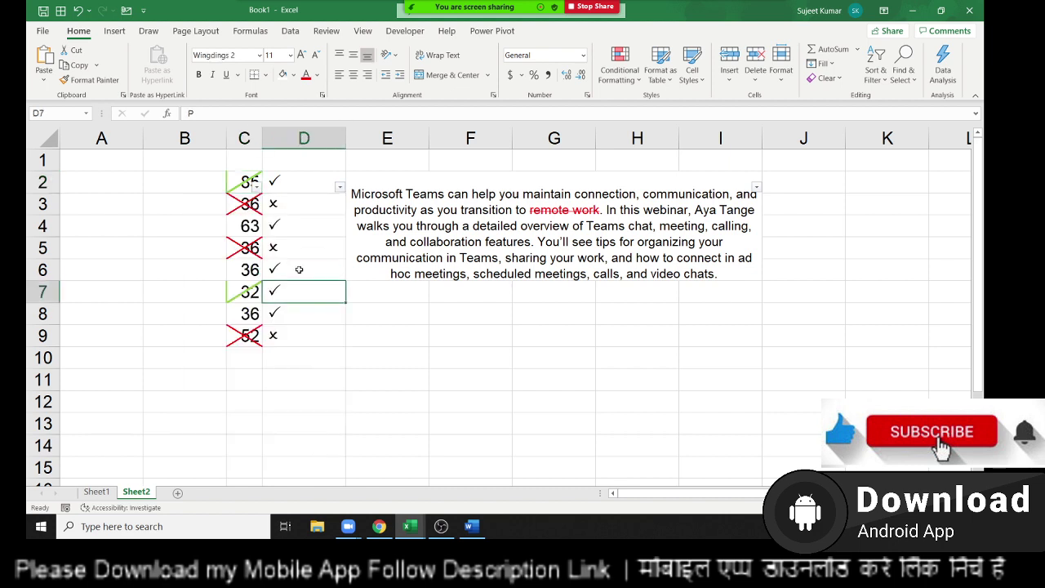
- Toggle the meeting microphone mute, then select C2:D9 to review numbers beside their marks
{"action": "mouse_move", "coordinate": [513, 7]}
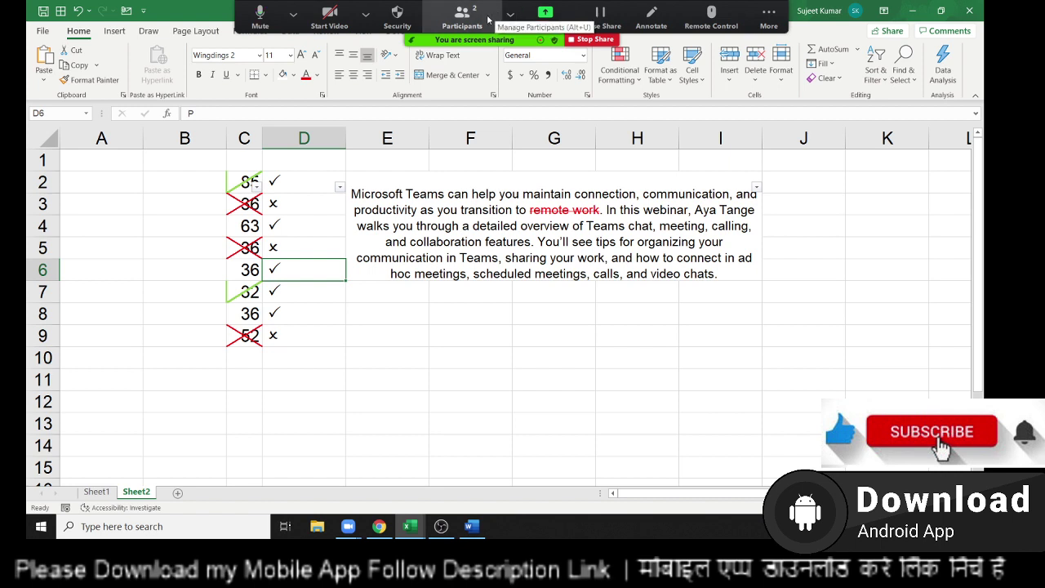
{"action": "left_click", "coordinate": [292, 14]}
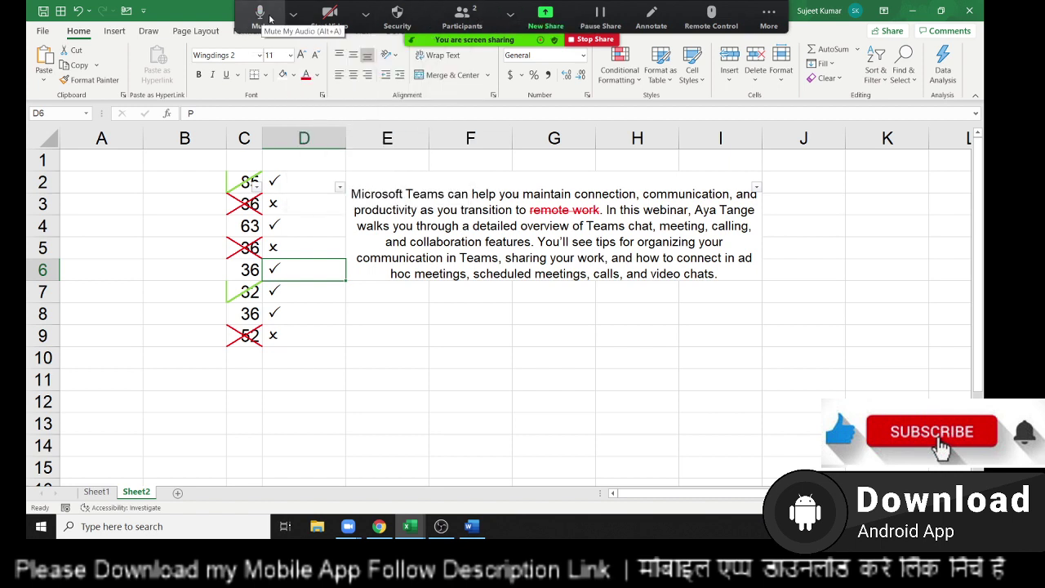
{"action": "left_click", "coordinate": [269, 18]}
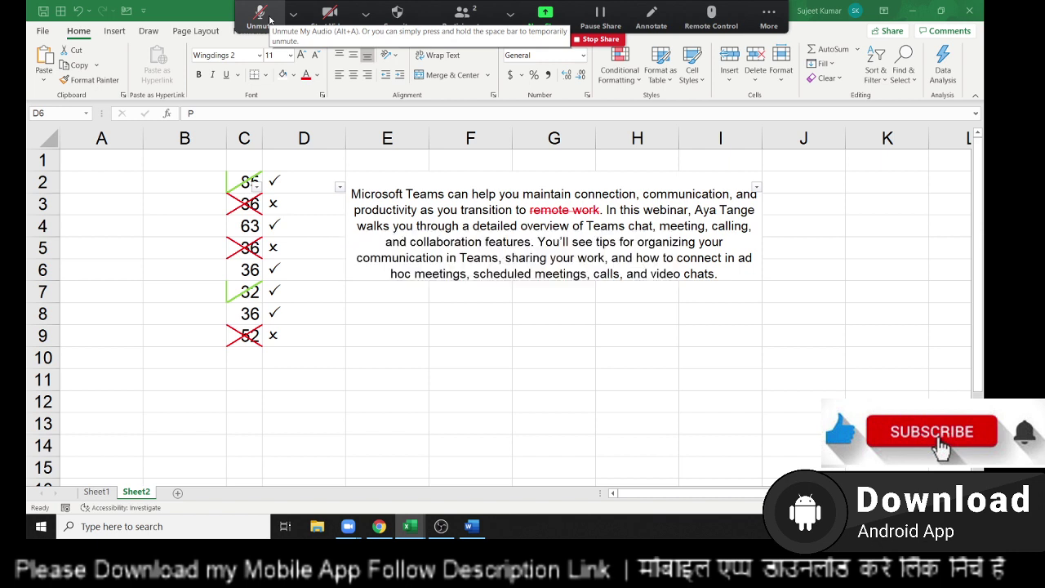
{"action": "left_click", "coordinate": [270, 18]}
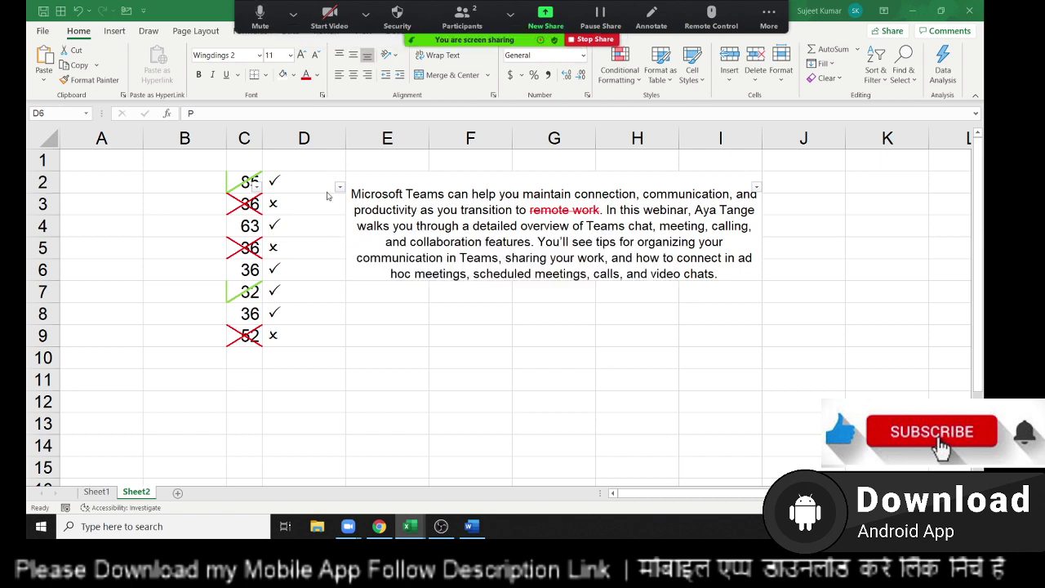
{"action": "mouse_move", "coordinate": [298, 185]}
{"action": "left_mouse_down"}
{"action": "mouse_move", "coordinate": [259, 328]}
{"action": "mouse_move", "coordinate": [256, 318]}
{"action": "left_mouse_up"}
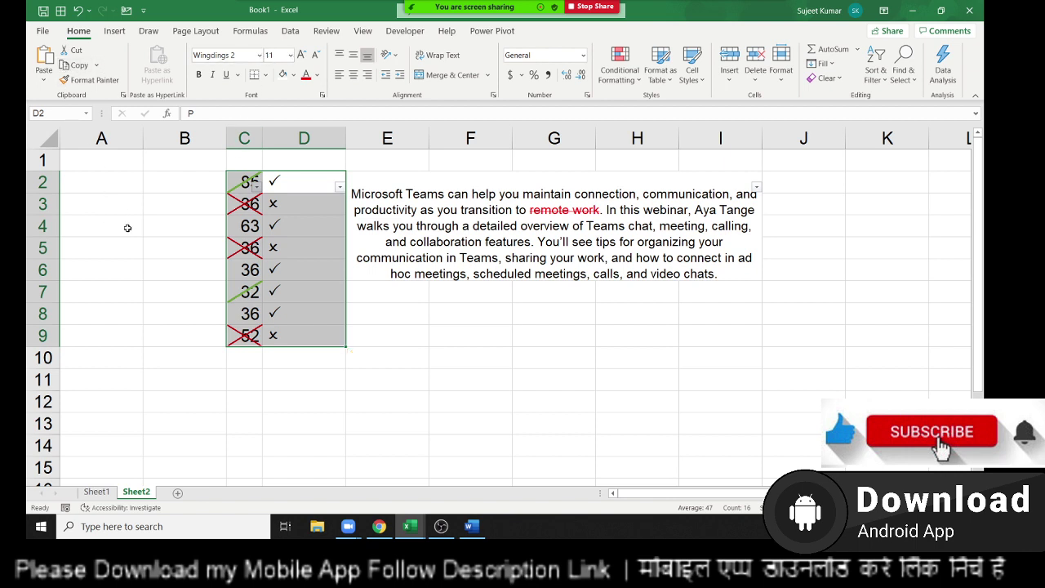
- Enter J in F9 and rotate its text orientation to -45° so it resembles a check mark
{"action": "left_click", "coordinate": [491, 333]}
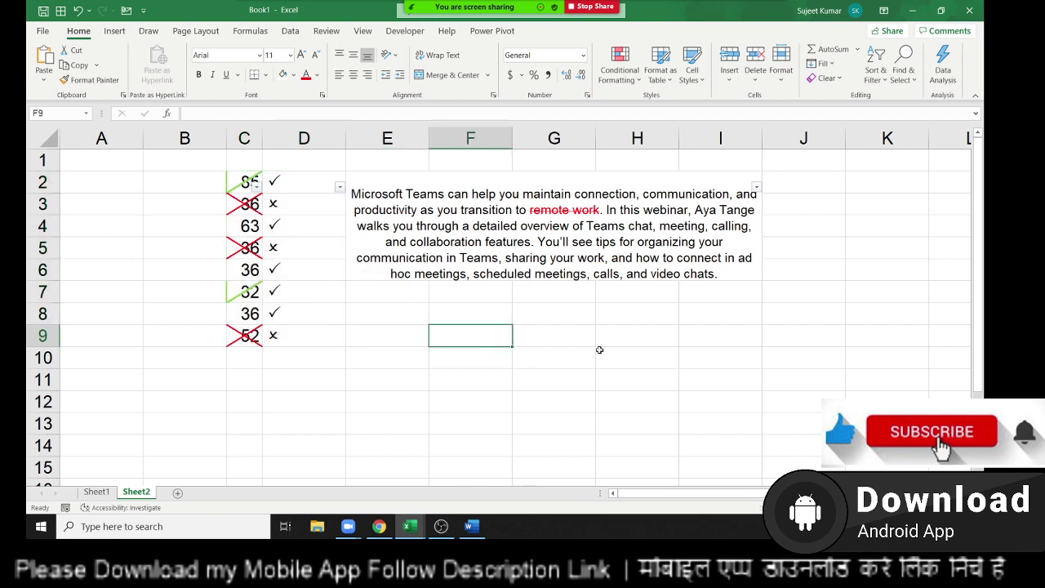
{"action": "type", "text": "J"}
{"action": "key", "text": "Return"}
{"action": "key", "text": "Up"}
{"action": "left_click", "coordinate": [493, 94]}
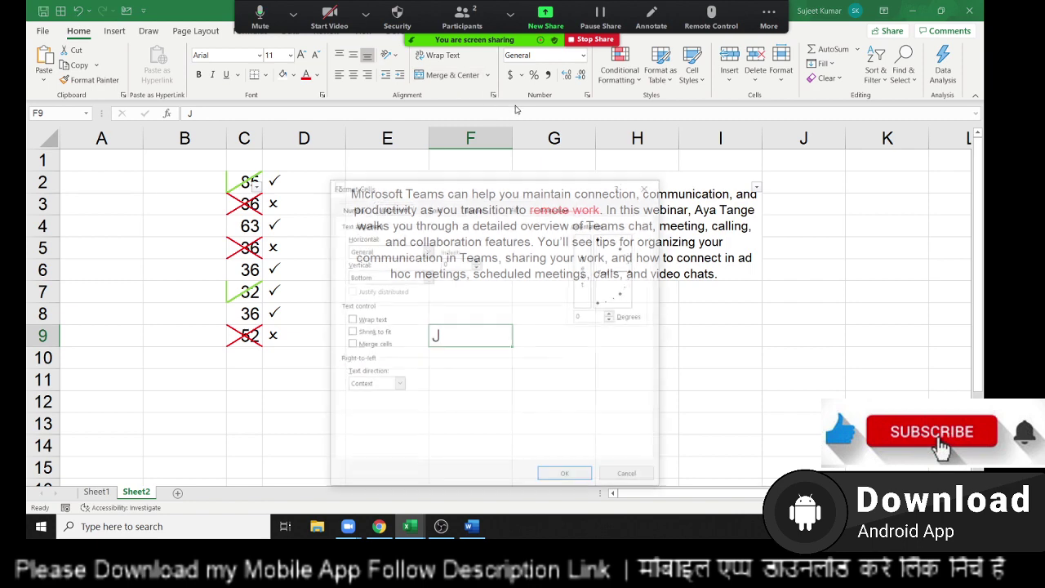
{"action": "left_click_drag", "start_coordinate": [526, 186], "coordinate": [746, 130]}
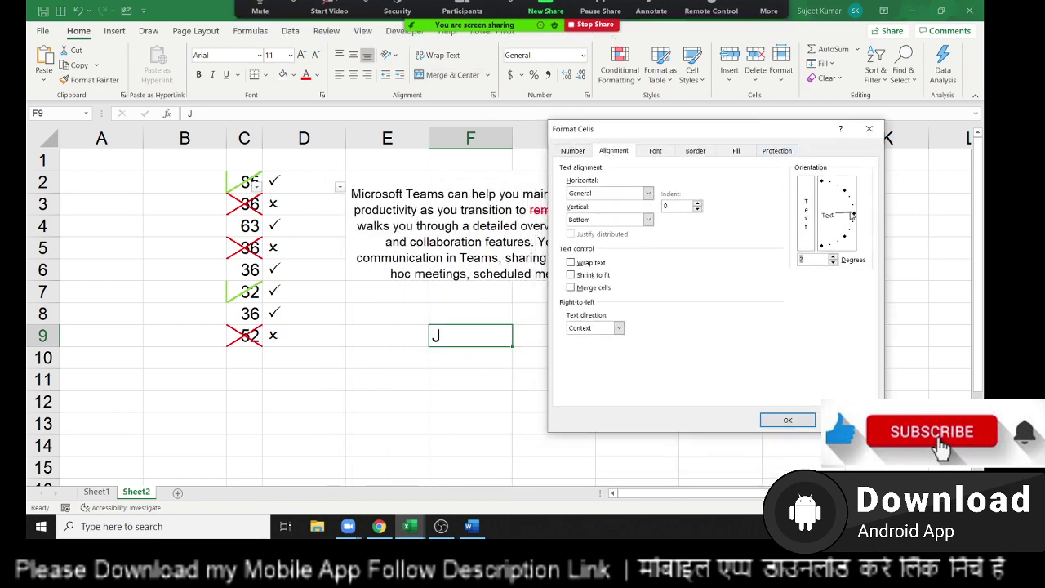
{"action": "left_click_drag", "start_coordinate": [853, 218], "coordinate": [853, 247]}
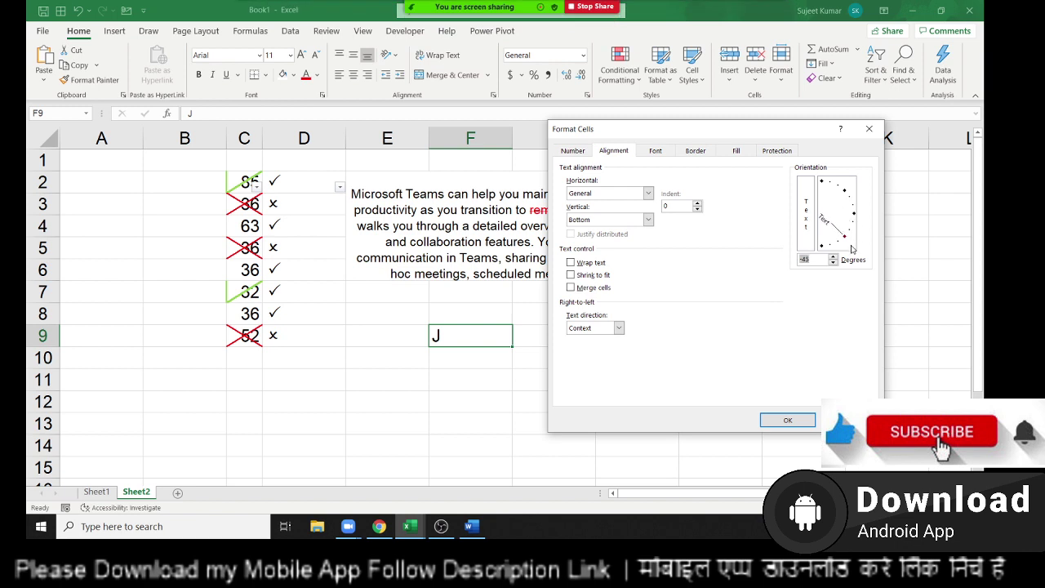
{"action": "left_click", "coordinate": [786, 419]}
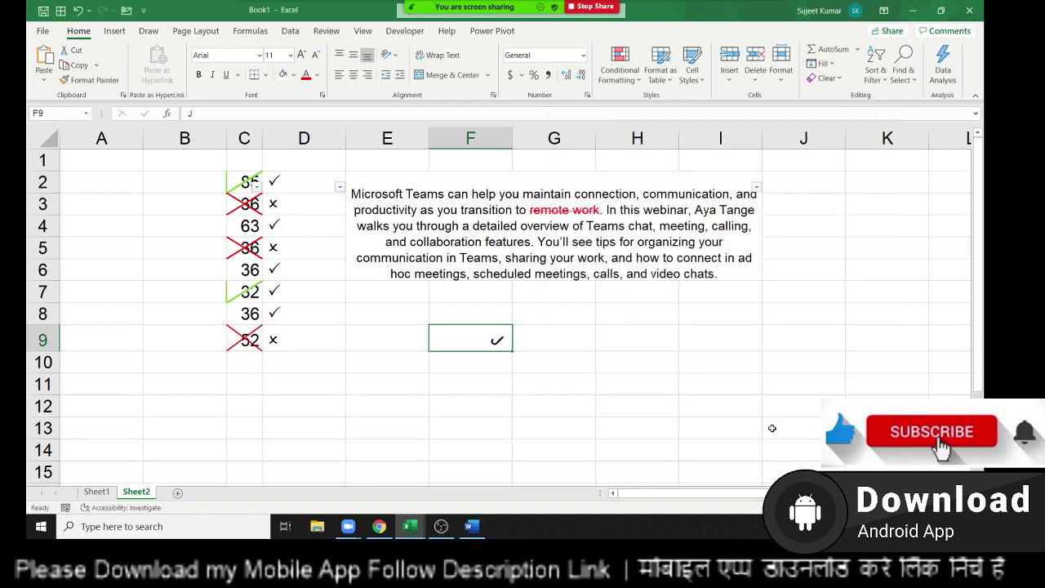
{"action": "left_click", "coordinate": [520, 408]}
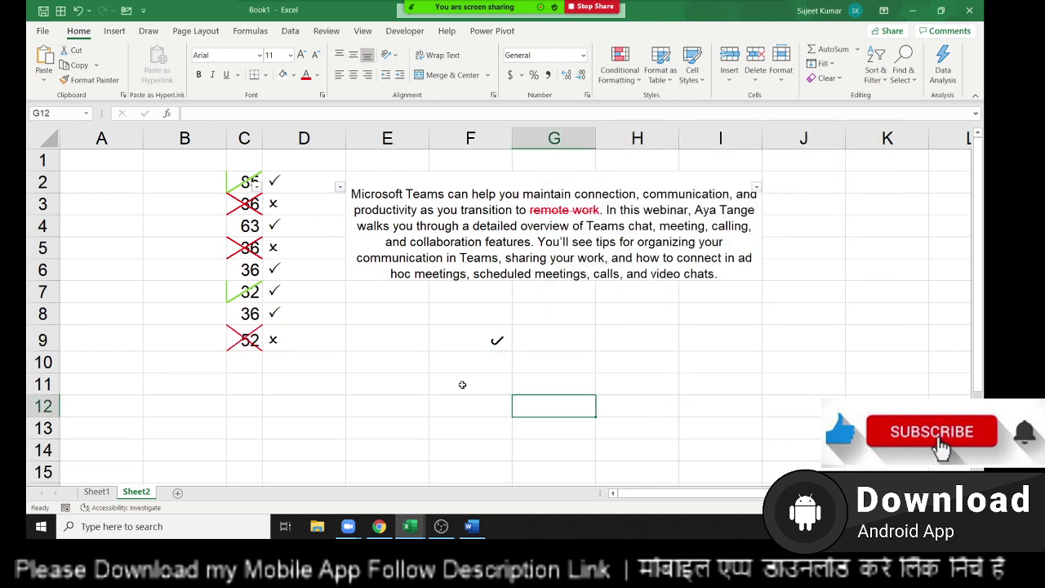
{"action": "left_click", "coordinate": [468, 337]}
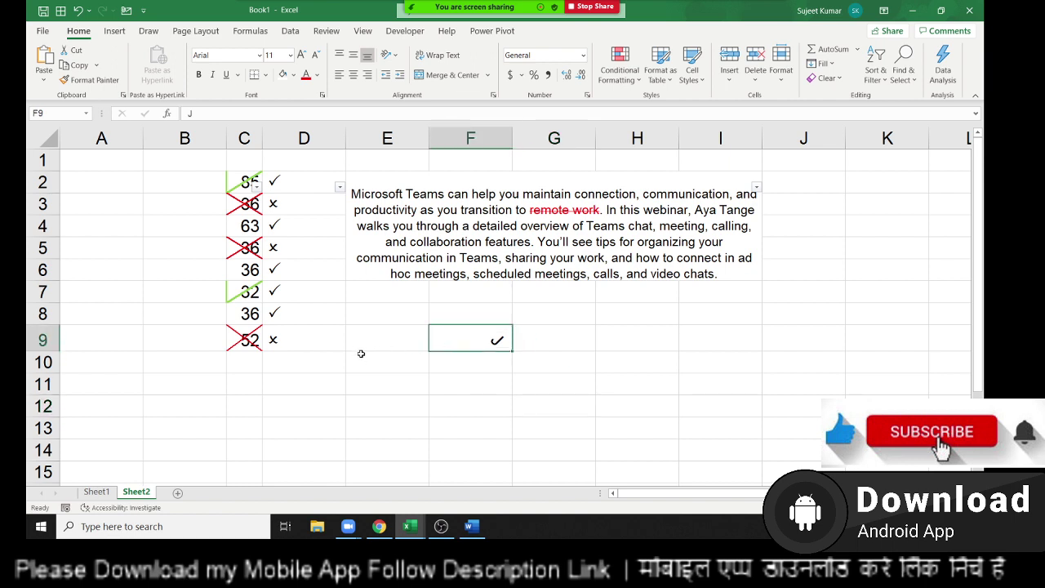
{"action": "left_click", "coordinate": [291, 320]}
{"action": "left_click", "coordinate": [490, 347]}
- On a new Sheet3, type the Name heading in A5 and list the names down to row 18
{"action": "left_click", "coordinate": [177, 492]}
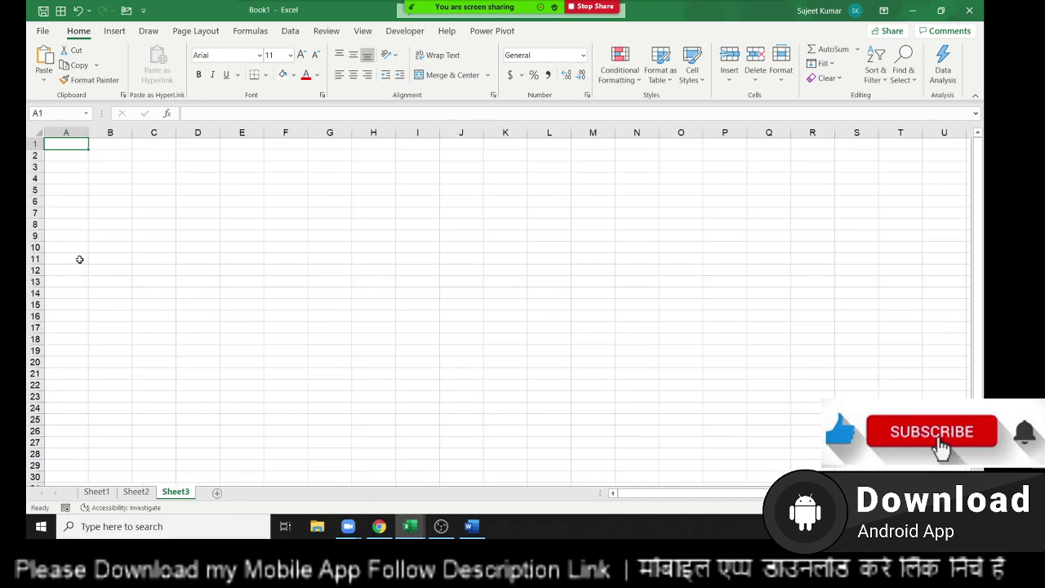
{"action": "left_click", "coordinate": [71, 189]}
{"action": "type", "text": "Name"}
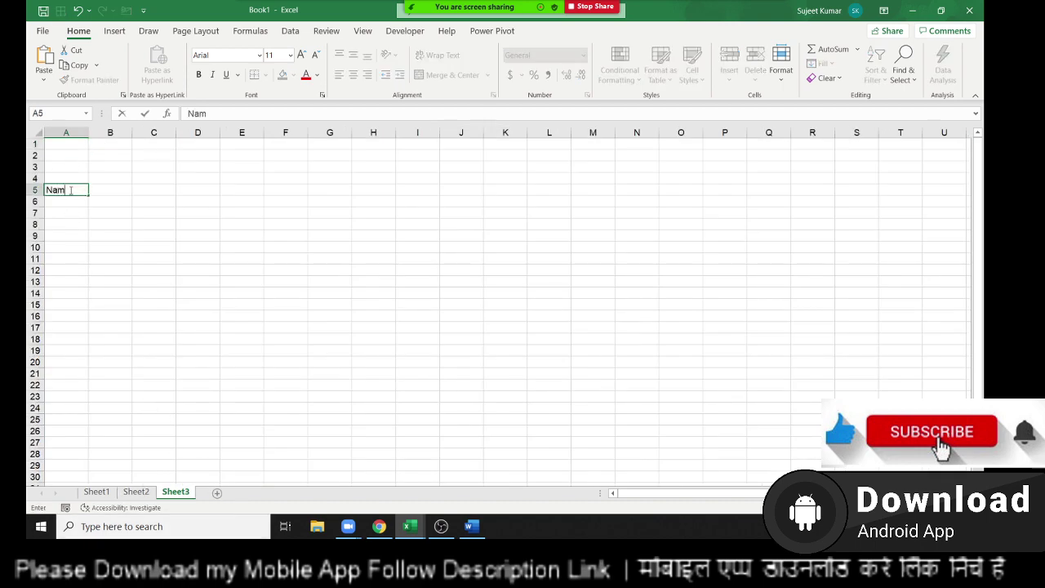
{"action": "key", "text": "Return"}
{"action": "type", "text": "Puja"}
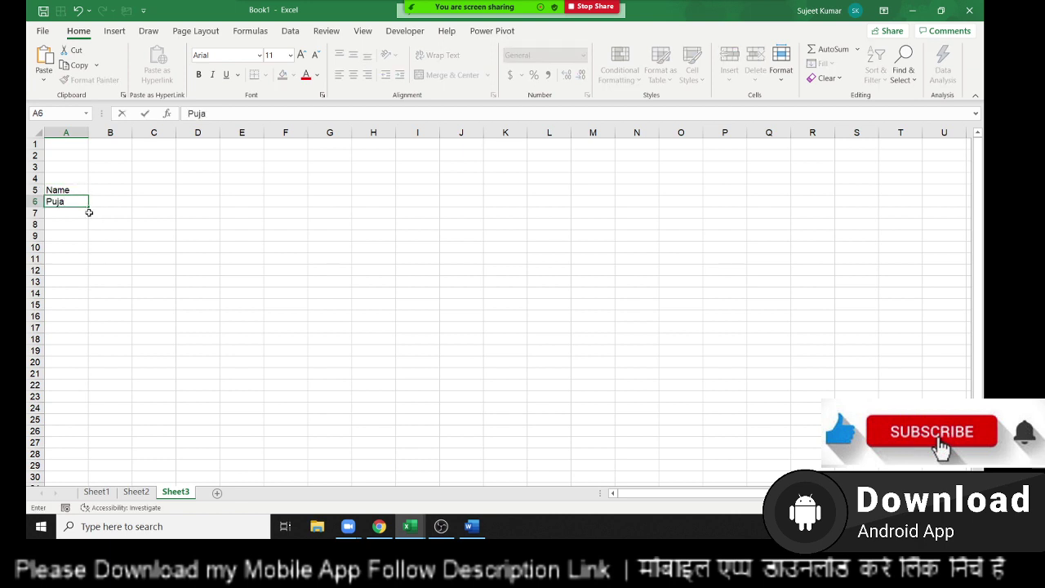
{"action": "key", "text": "Return"}
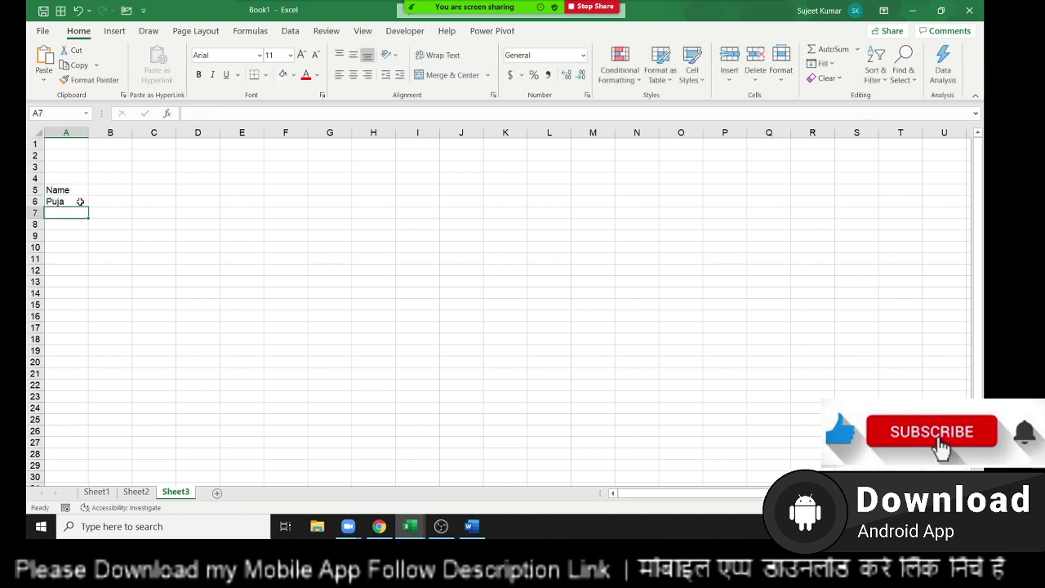
{"action": "left_click", "coordinate": [83, 202]}
{"action": "left_click_drag", "start_coordinate": [86, 204], "coordinate": [87, 341]}
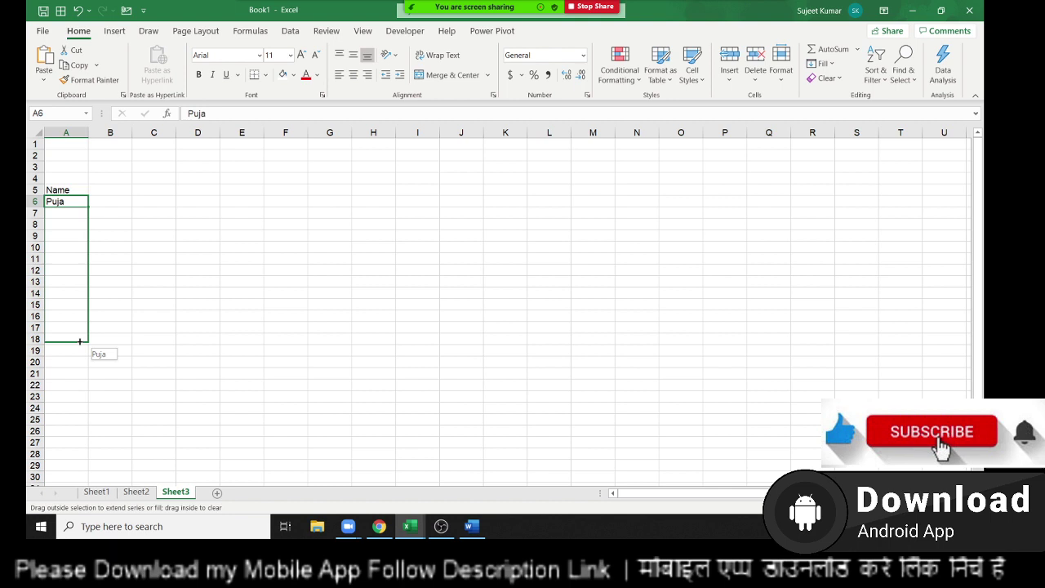
- Enter 1-Jan-21 in B5 and fill row 5 with consecutive January dates through 31-Jan-21
{"action": "left_click", "coordinate": [114, 191]}
{"action": "type", "text": "1/1"}
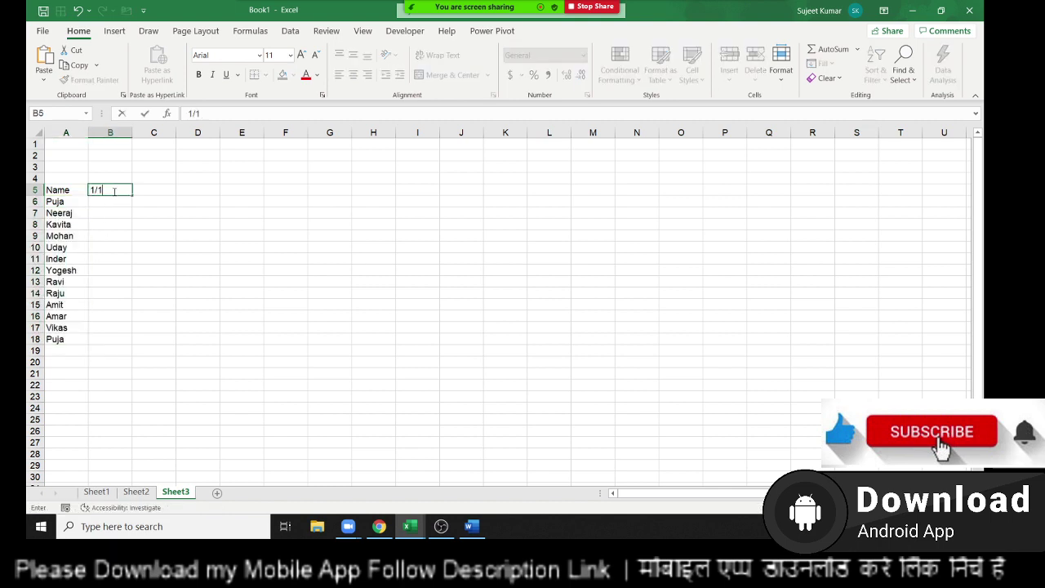
{"action": "key", "text": "Return"}
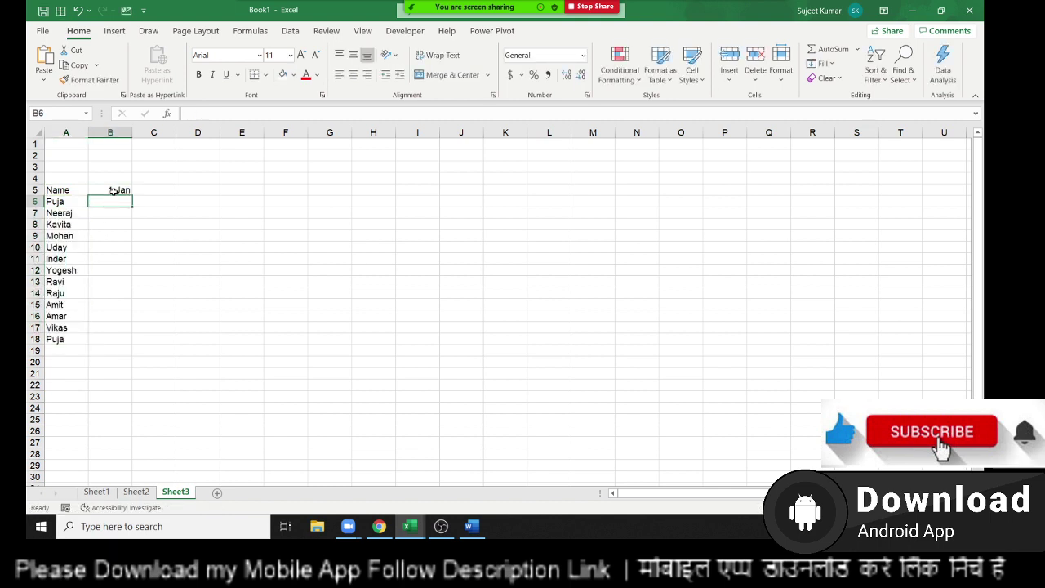
{"action": "left_click", "coordinate": [120, 190]}
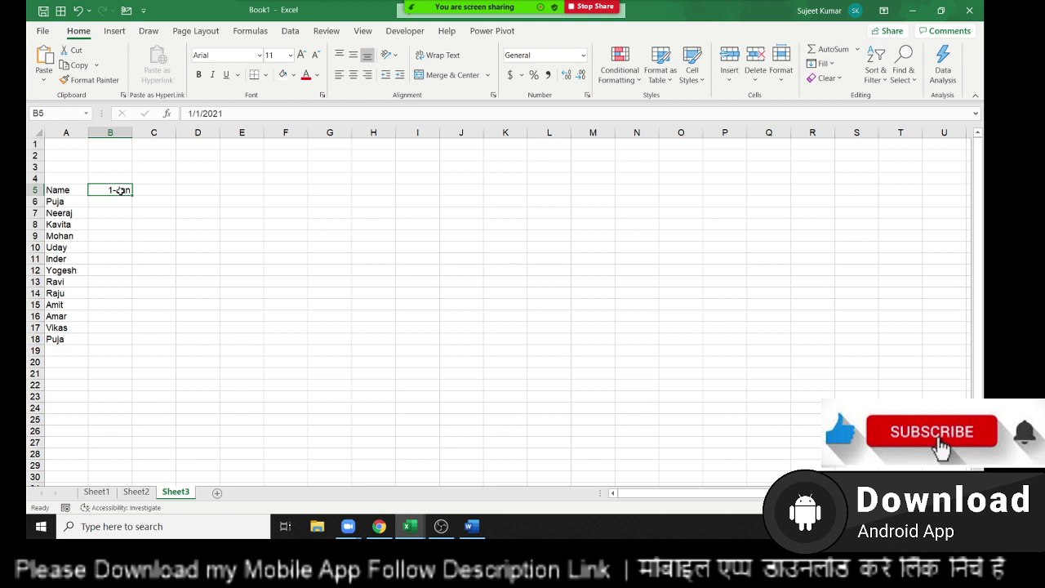
{"action": "key", "text": "Down"}
{"action": "key", "text": "Down"}
{"action": "key", "text": "Down"}
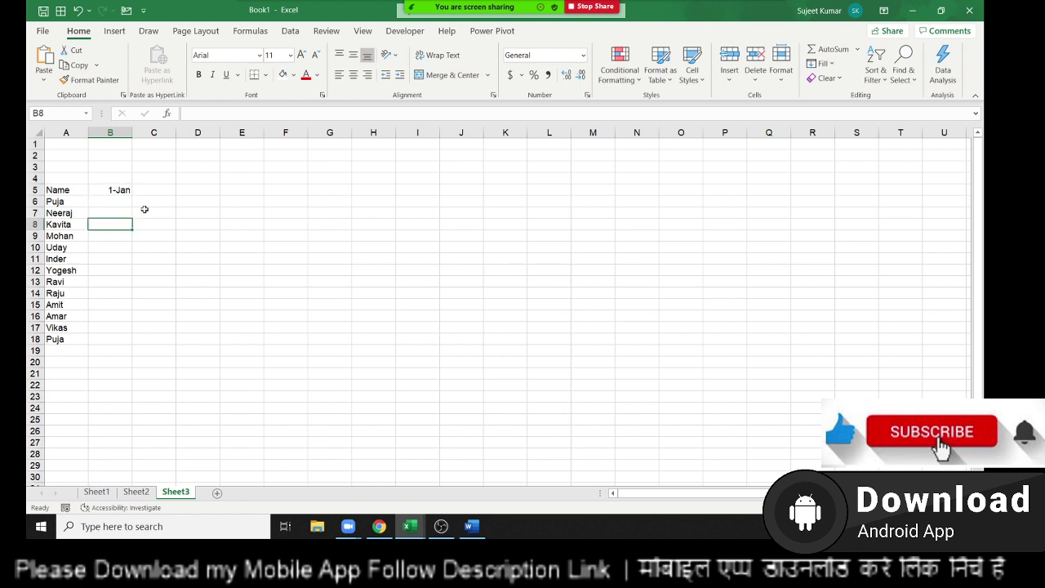
{"action": "left_click", "coordinate": [128, 192]}
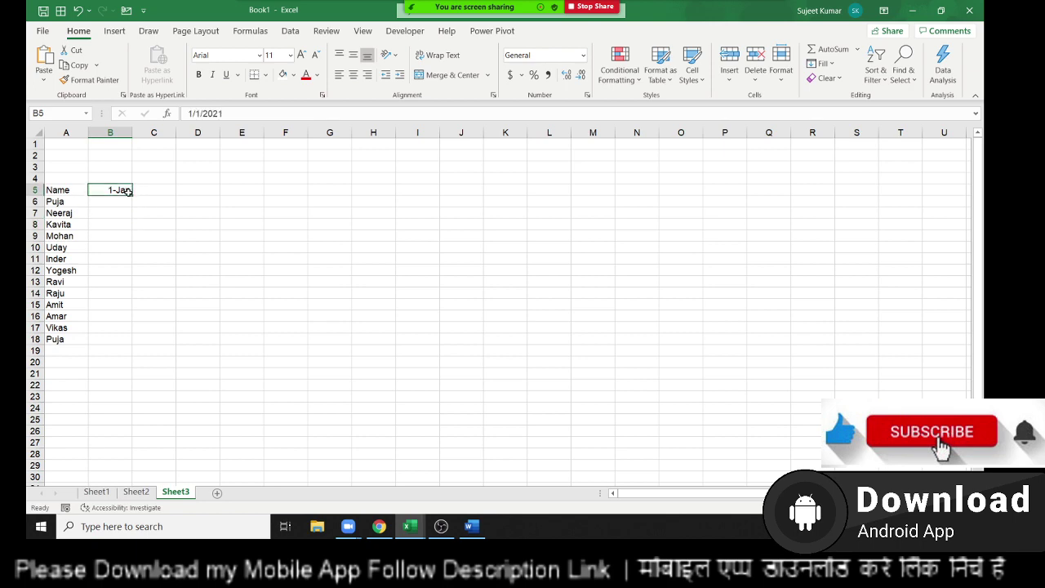
{"action": "left_click", "coordinate": [137, 193]}
{"action": "type", "text": "="}
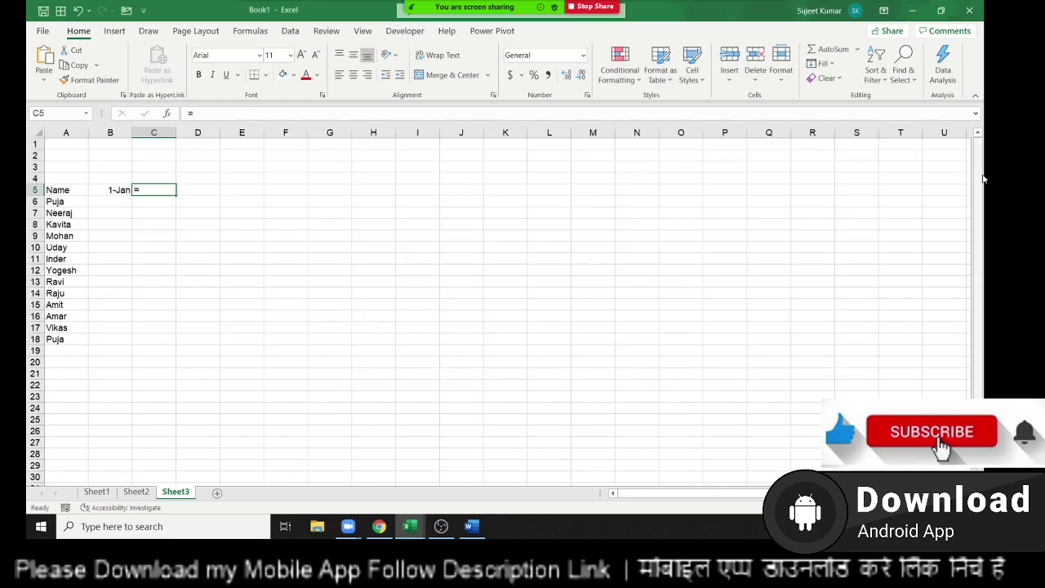
{"action": "key", "text": "Left"}
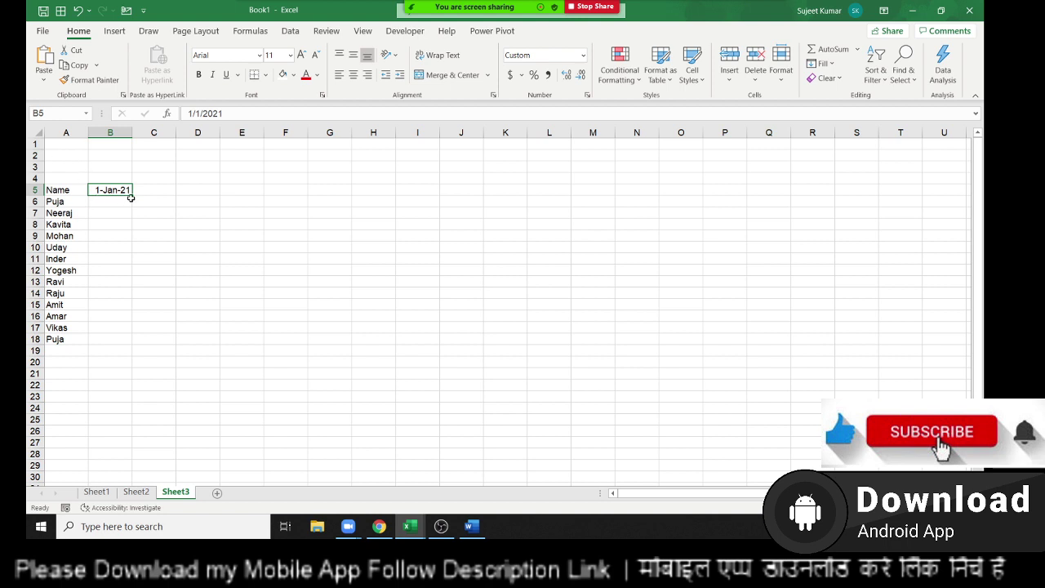
{"action": "mouse_move", "coordinate": [131, 194]}
{"action": "left_mouse_down"}
{"action": "mouse_move", "coordinate": [882, 276]}
{"action": "mouse_move", "coordinate": [840, 270]}
{"action": "left_mouse_up"}
- Enter a P mark in B6, the first attendance cell
{"action": "key", "text": "Home"}
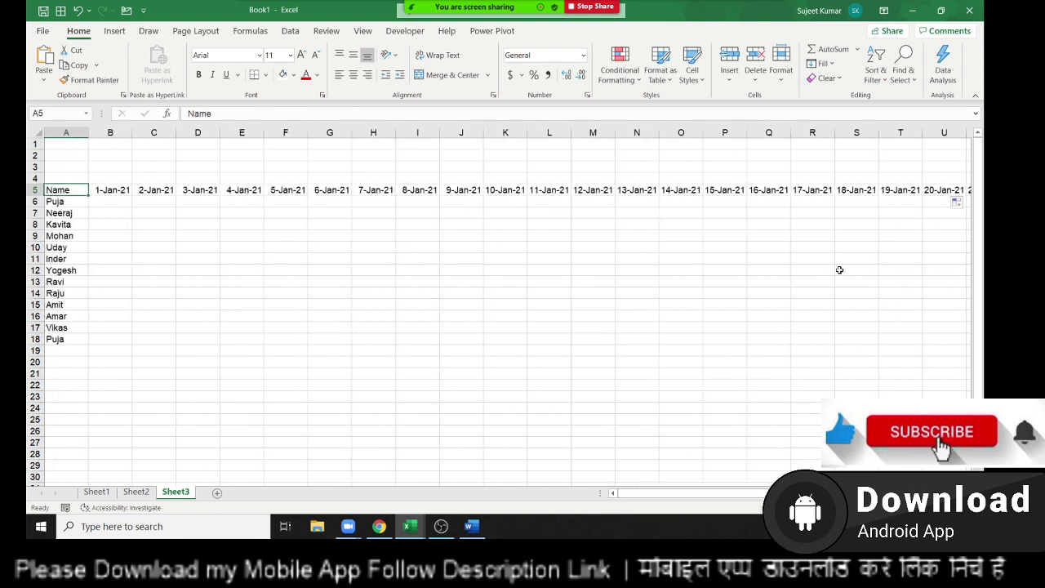
{"action": "key", "text": "Down"}
{"action": "key", "text": "Right"}
{"action": "type", "text": "="}
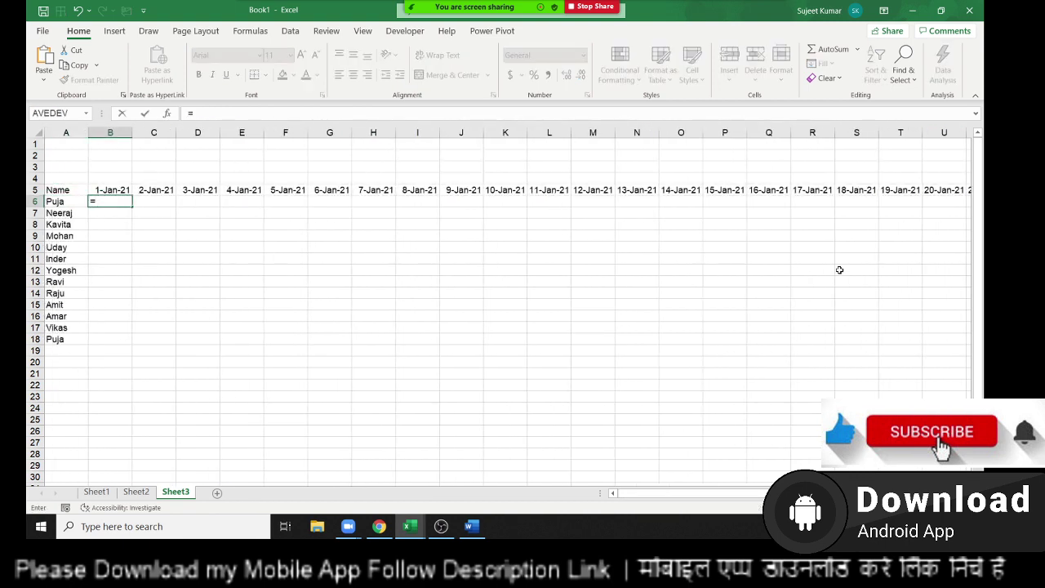
{"action": "key", "text": "BackSpace"}
{"action": "type", "text": "P"}
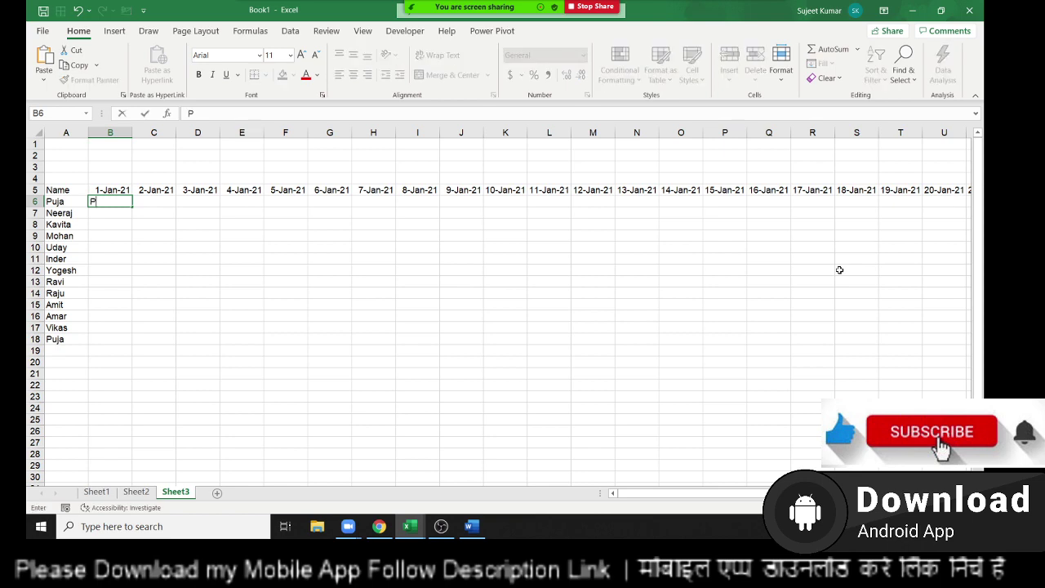
{"action": "key", "text": "Return"}
- Fill P into every attendance cell from B6 to AF18
{"action": "key", "text": "Up"}
{"action": "key", "text": "Up"}
{"action": "key", "text": "ctrl+Right"}
{"action": "key", "text": "Down"}
{"action": "key", "text": "shift+space"}
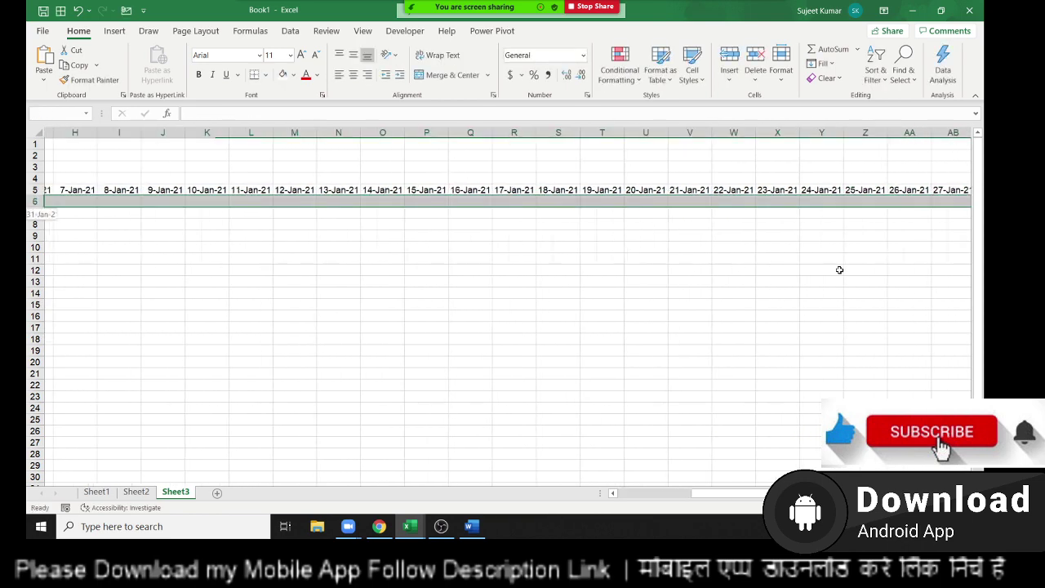
{"action": "key", "text": "shift+Down"}
{"action": "key", "text": "shift+Down"}
{"action": "key", "text": "shift+Down"}
{"action": "key", "text": "shift+Down"}
{"action": "key", "text": "shift+Down"}
{"action": "key", "text": "shift+Down"}
{"action": "key", "text": "ctrl+c"}
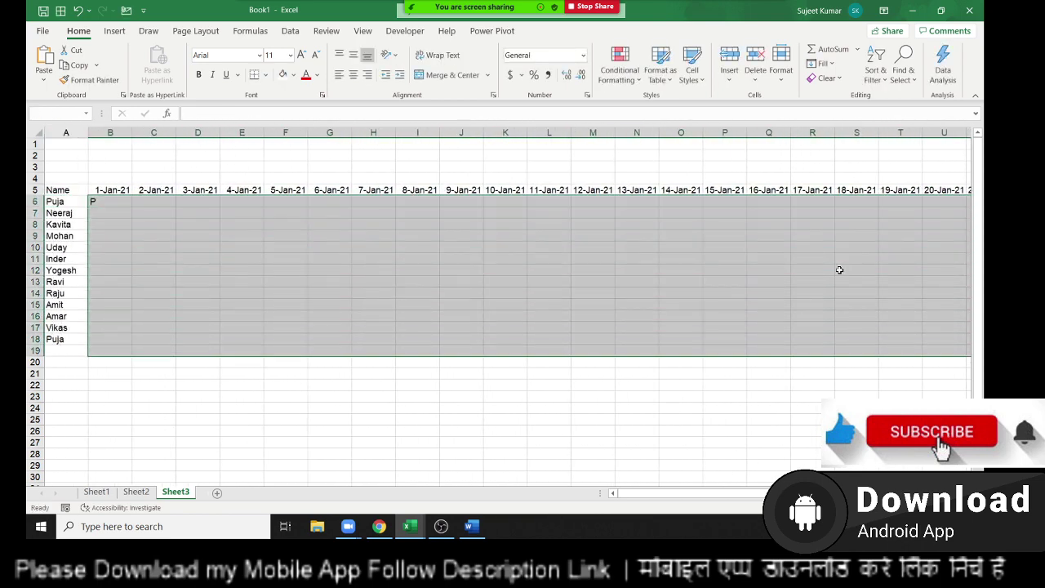
{"action": "key", "text": "shift+Up"}
{"action": "key", "text": "ctrl+v"}
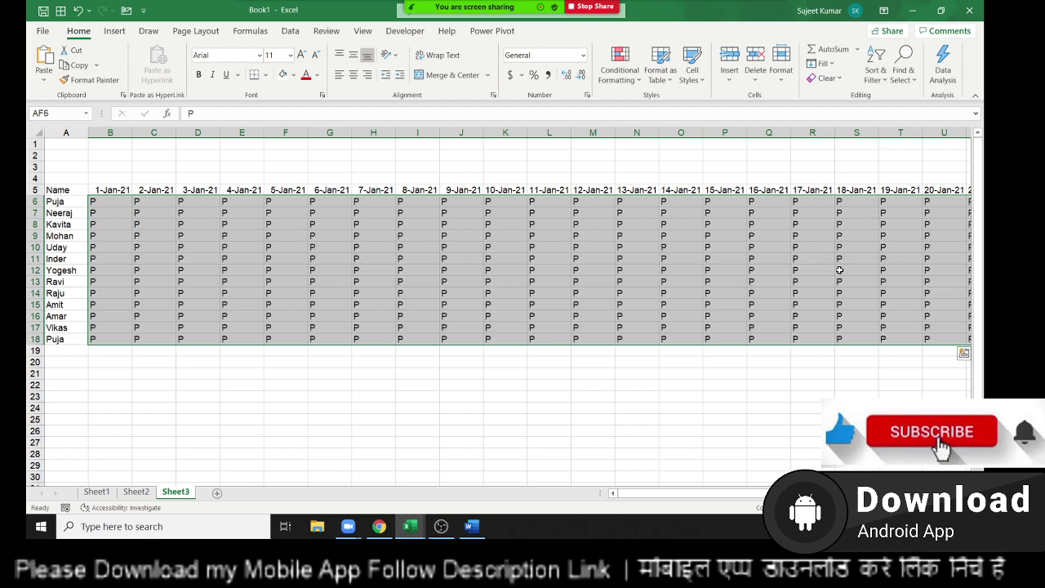
{"action": "key", "text": "Escape"}
- Select the whole register from the Name heading to 31-Jan-21, A5:AF18
{"action": "key", "text": "ctrl+Left"}
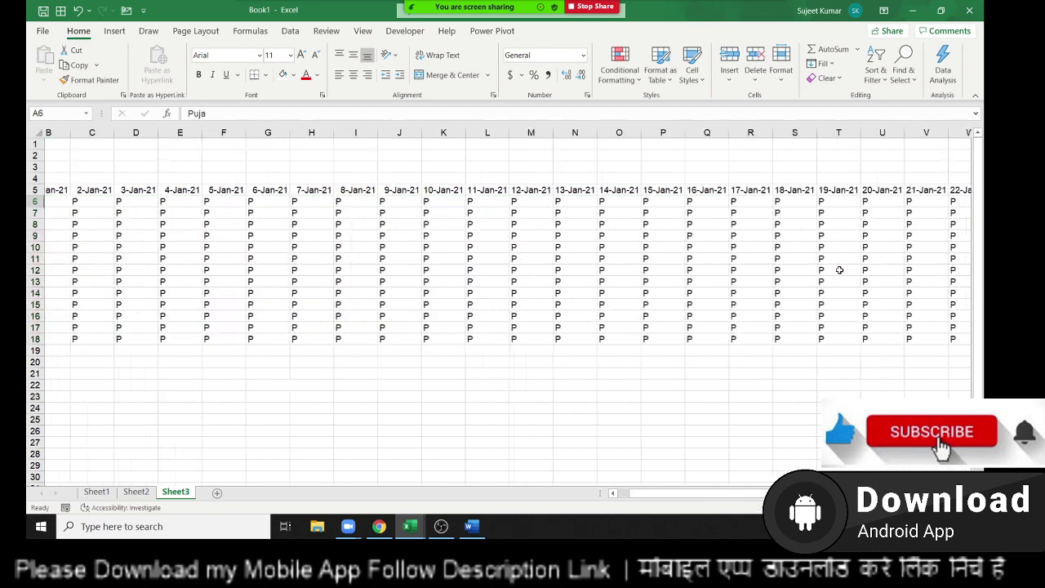
{"action": "key", "text": "Up"}
{"action": "key", "text": "ctrl+shift+Right"}
{"action": "key", "text": "ctrl+shift+Down"}
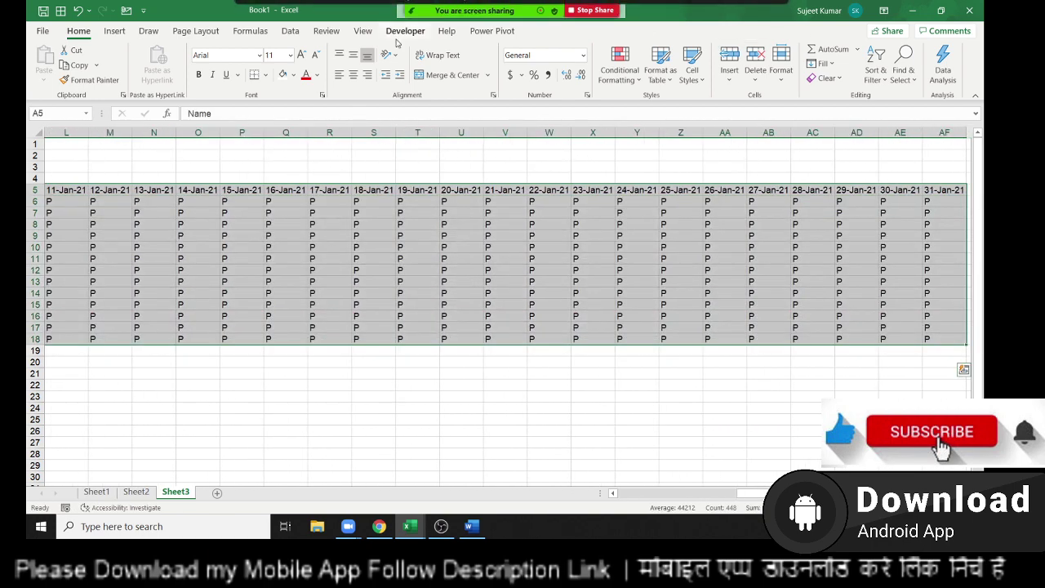
- Apply All Borders to every cell of the register
{"action": "left_click", "coordinate": [265, 75]}
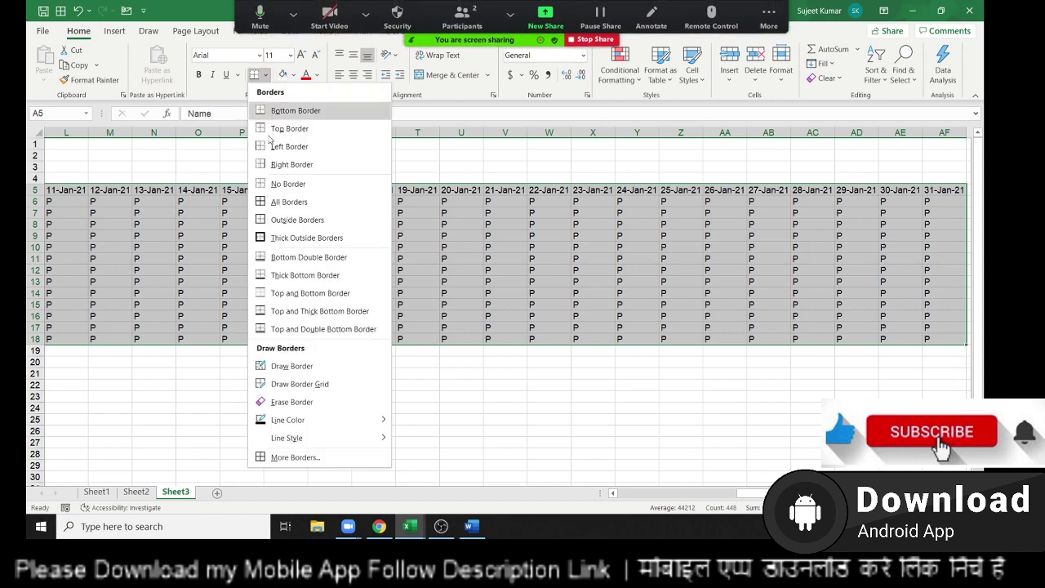
{"action": "left_click", "coordinate": [289, 201]}
{"action": "left_click", "coordinate": [82, 191]}
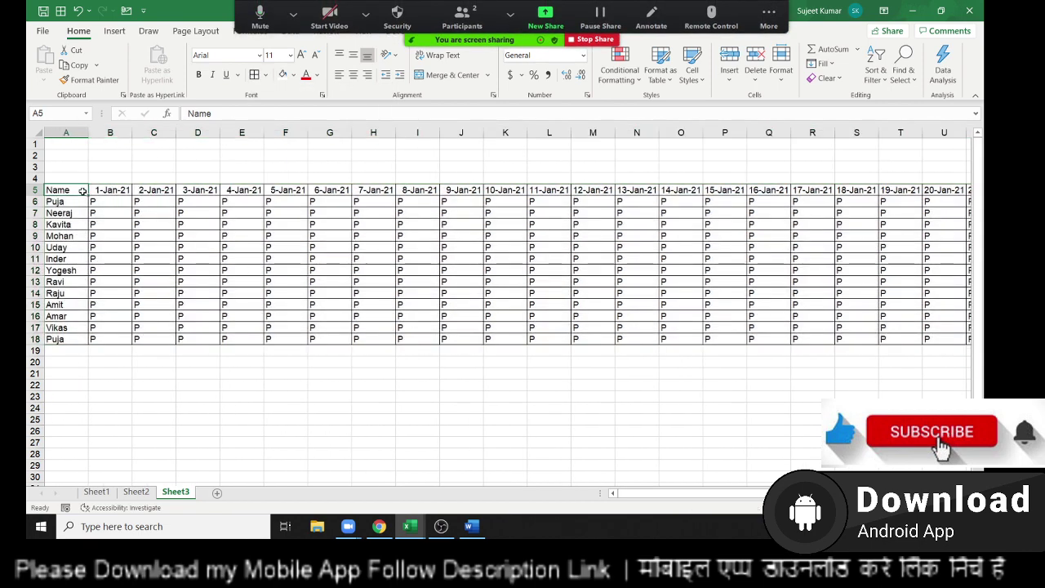
- Bold the header row A5:AF5 and AutoFit all columns so full dates show
{"action": "key", "text": "ctrl+shift+Right"}
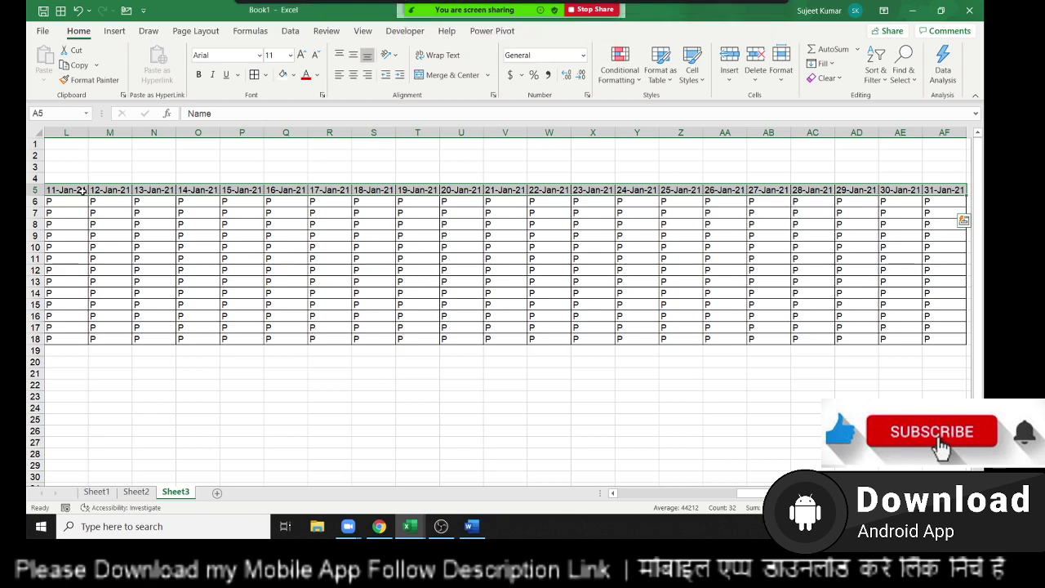
{"action": "key", "text": "ctrl+b"}
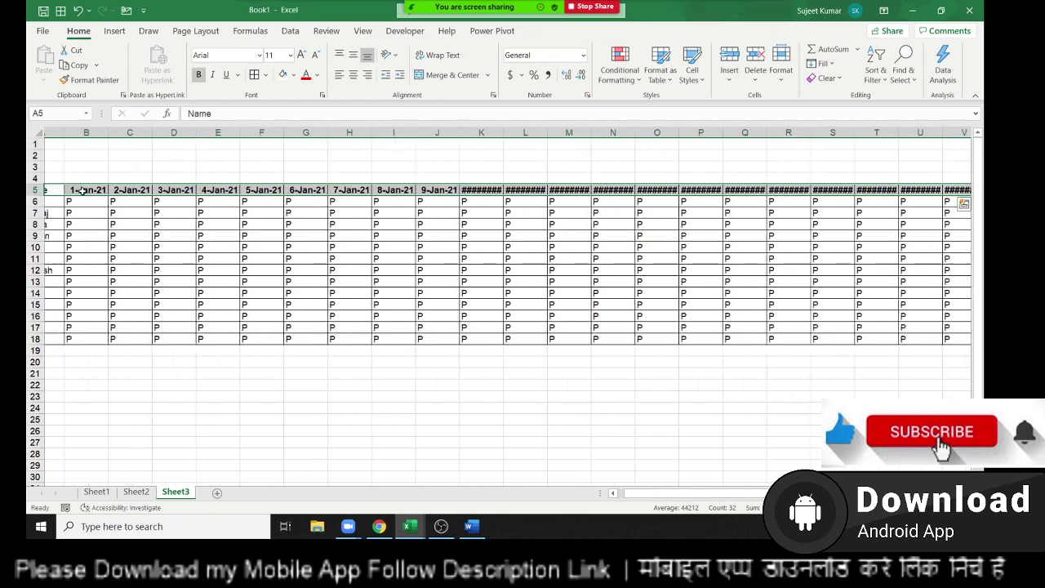
{"action": "left_click", "coordinate": [34, 132]}
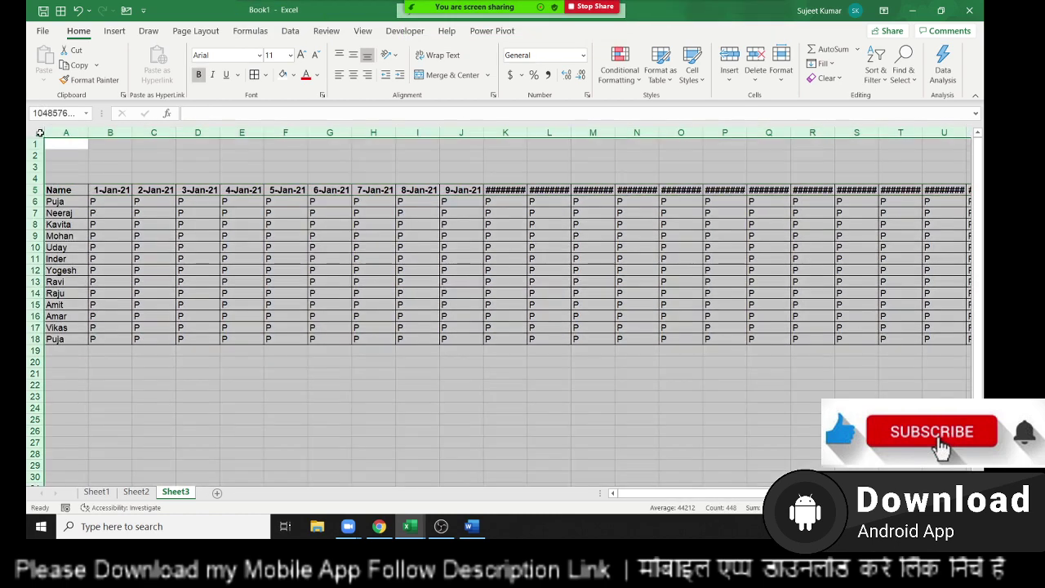
{"action": "double_click", "coordinate": [86, 132]}
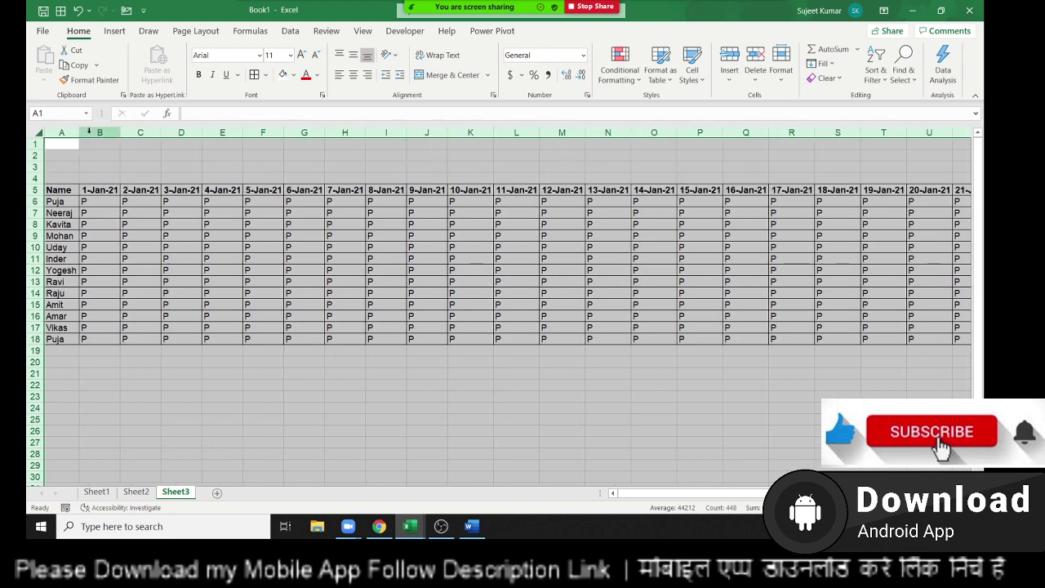
- Give the header row A5:AF5 a light-blue fill
{"action": "left_click", "coordinate": [60, 190]}
{"action": "key", "text": "ctrl+shift+Right"}
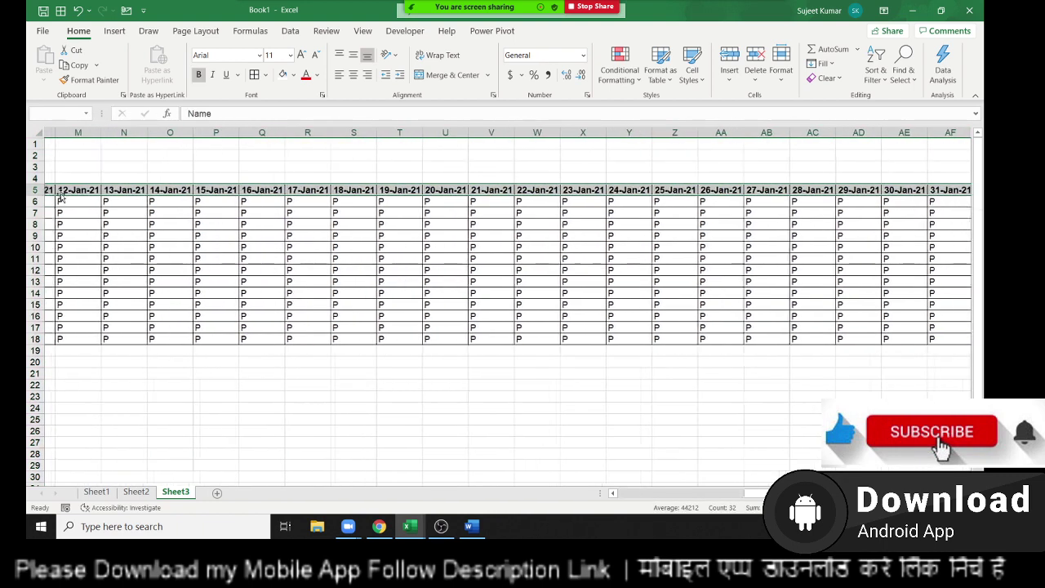
{"action": "left_click", "coordinate": [293, 74]}
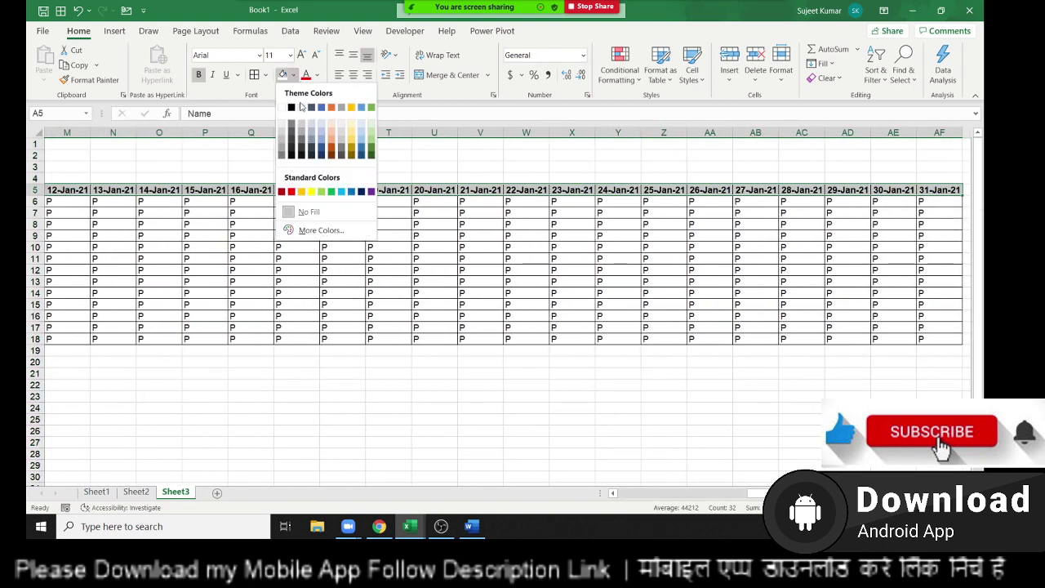
{"action": "left_click", "coordinate": [341, 199]}
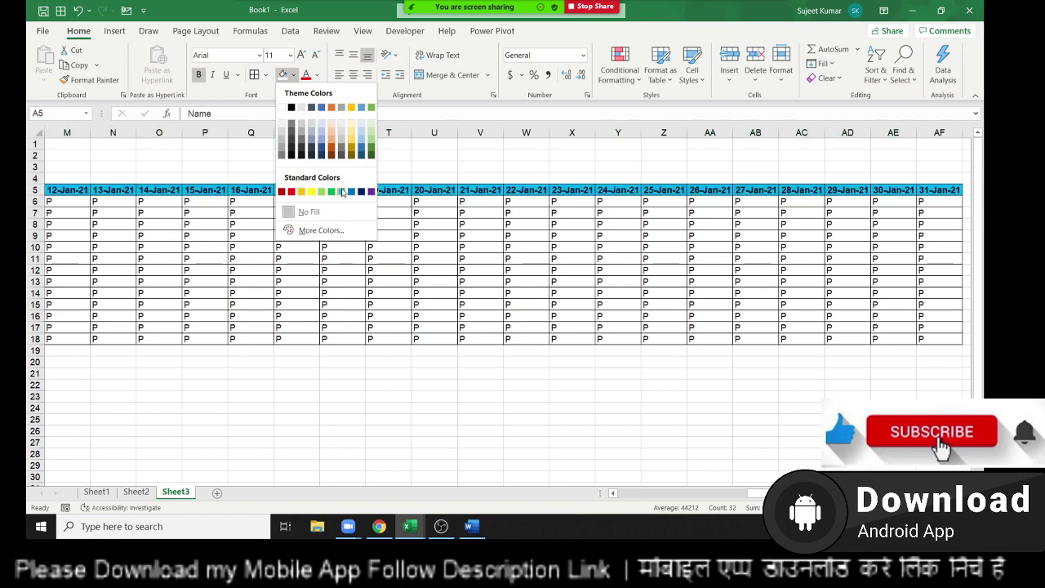
{"action": "scroll", "coordinate": [315, 235], "scroll_direction": "left", "scroll_amount": 5}
{"action": "left_click", "coordinate": [315, 235]}
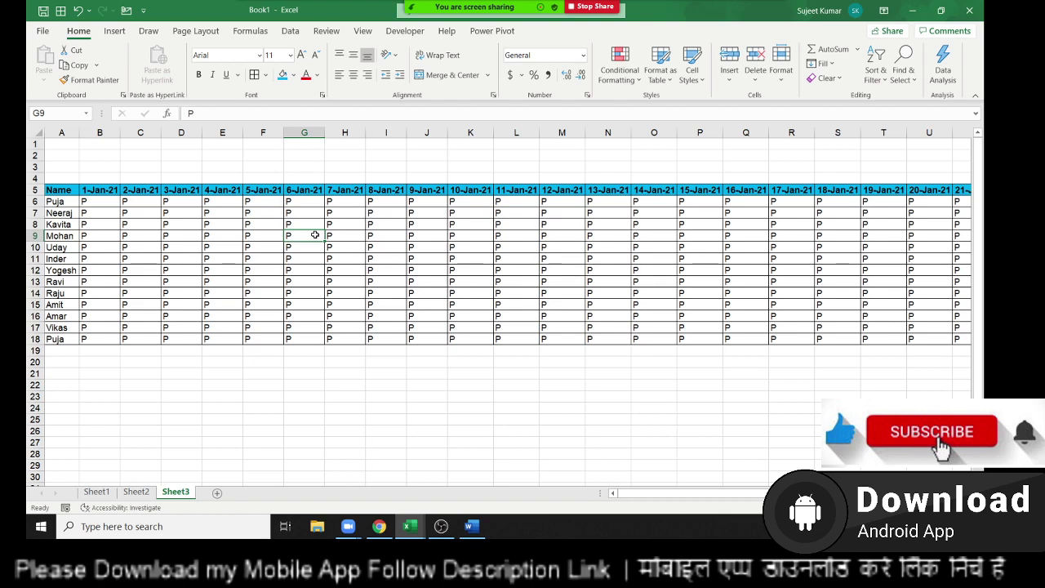
- Open print preview and review the print range, sides and collation options, leaving them unchanged
{"action": "key", "text": "ctrl+p"}
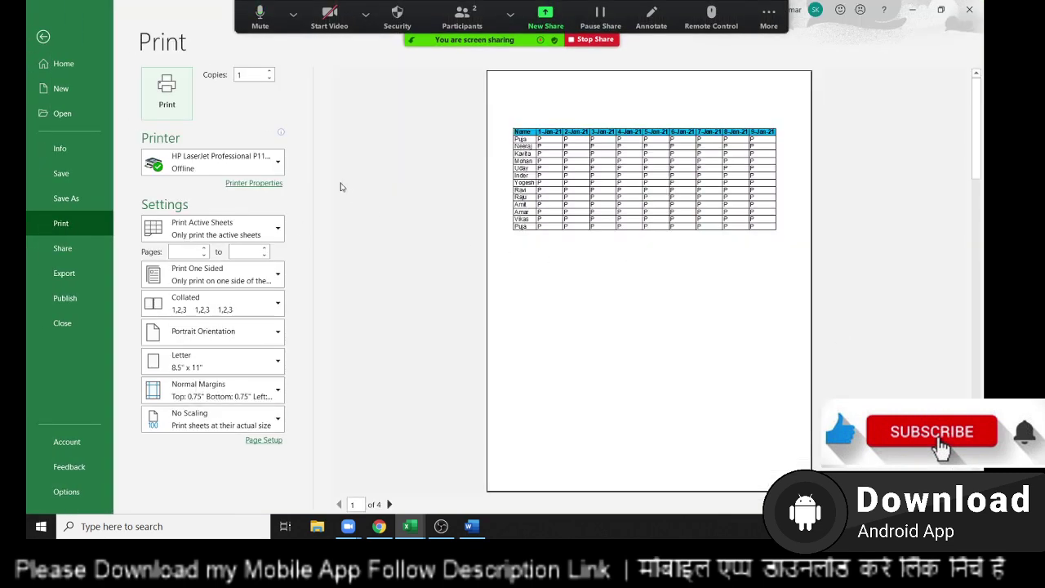
{"action": "left_click", "coordinate": [276, 229]}
{"action": "left_click", "coordinate": [215, 205]}
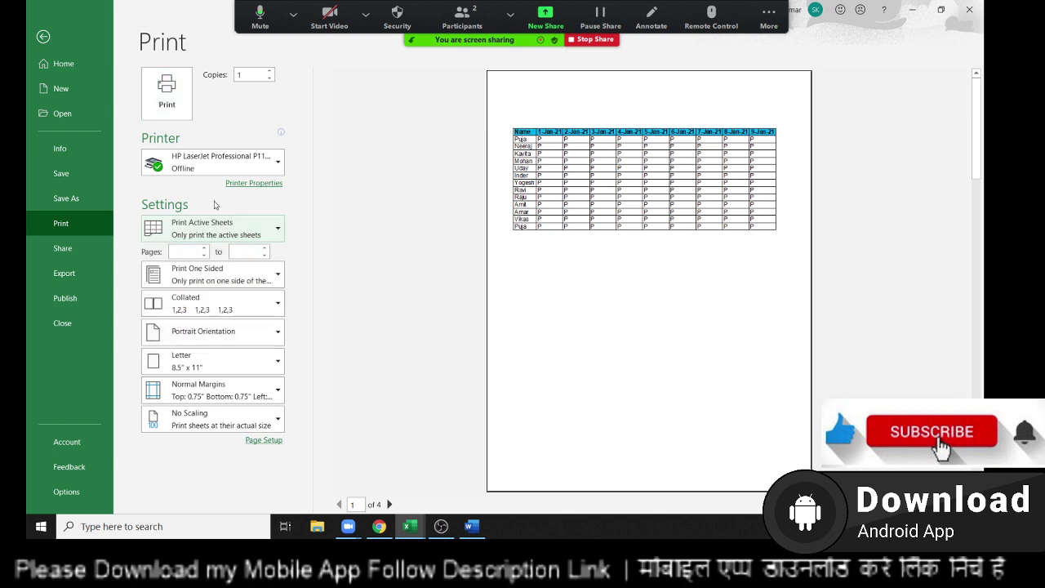
{"action": "left_click", "coordinate": [217, 282]}
{"action": "left_click", "coordinate": [217, 283]}
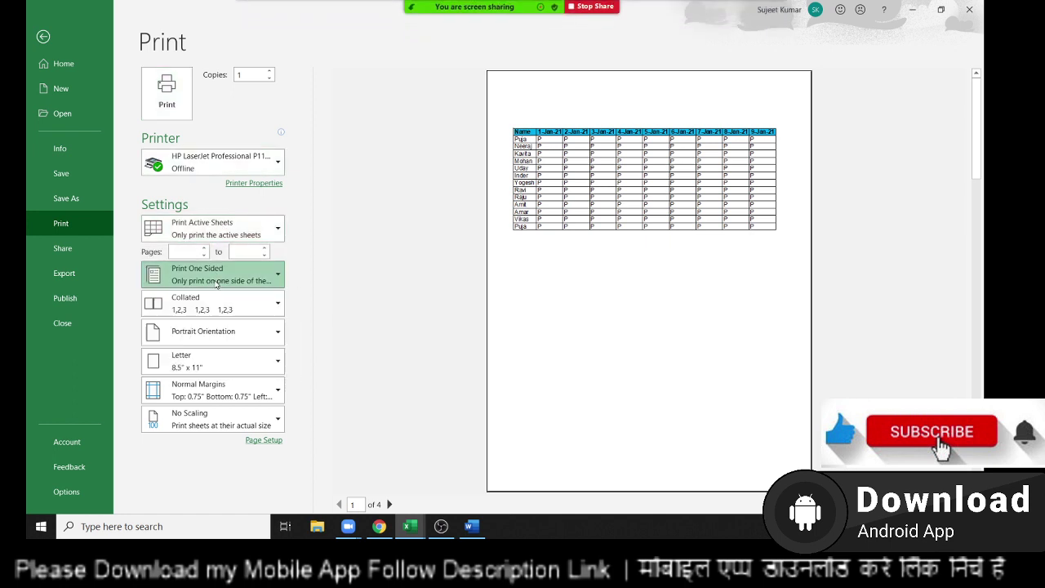
{"action": "left_click", "coordinate": [215, 303]}
{"action": "left_click", "coordinate": [215, 332]}
- Set the page to landscape orientation, A4 paper and Narrow margins
{"action": "left_click", "coordinate": [215, 334]}
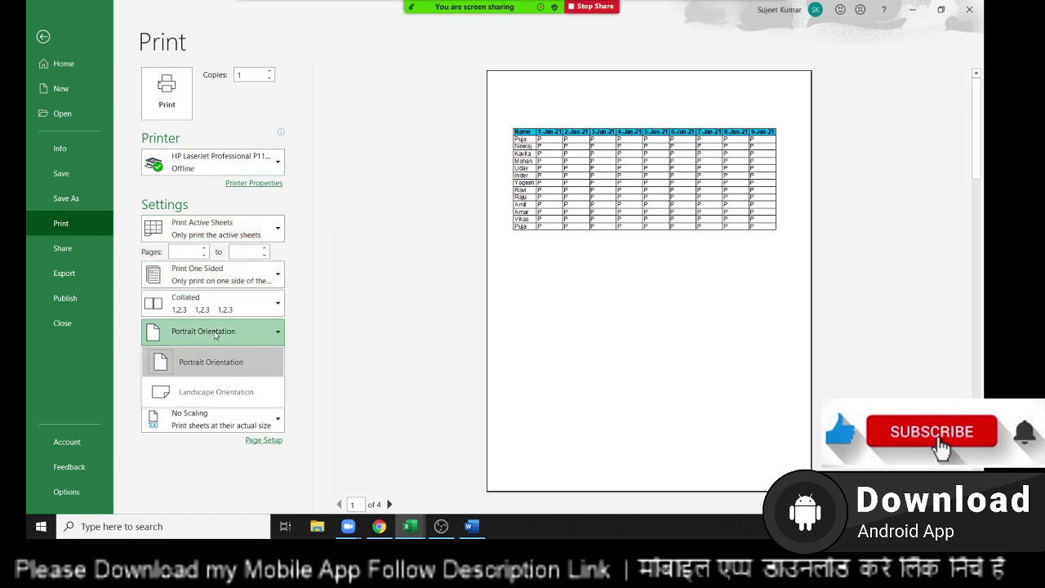
{"action": "left_click", "coordinate": [213, 391]}
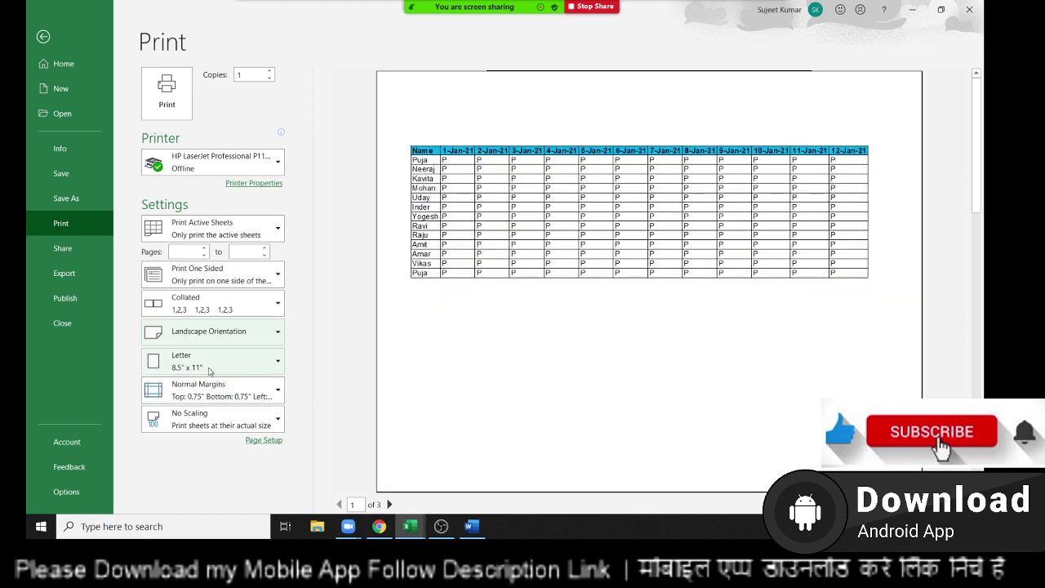
{"action": "left_click", "coordinate": [214, 361]}
{"action": "left_click", "coordinate": [223, 108]}
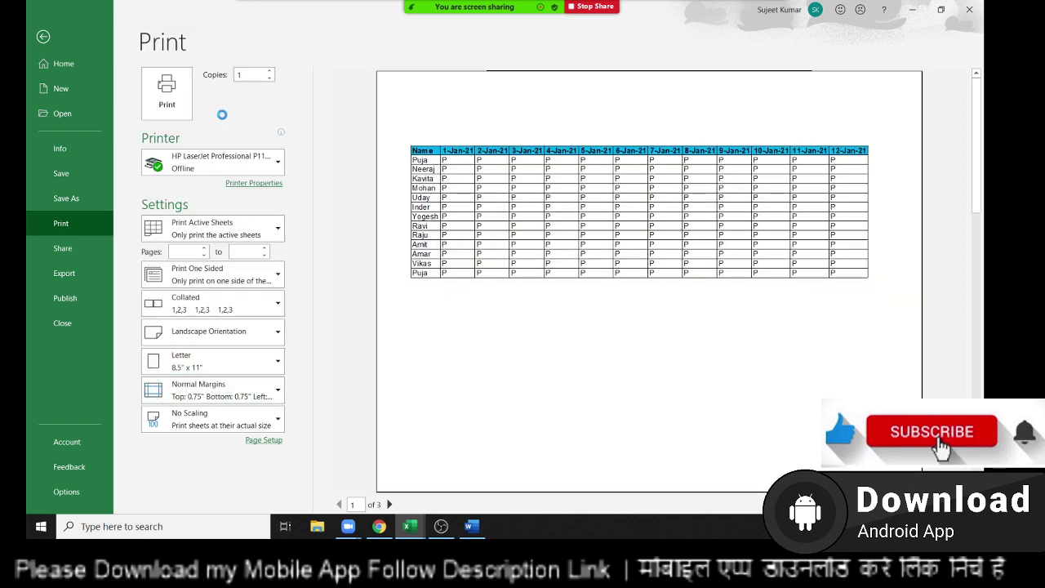
{"action": "left_click", "coordinate": [214, 390]}
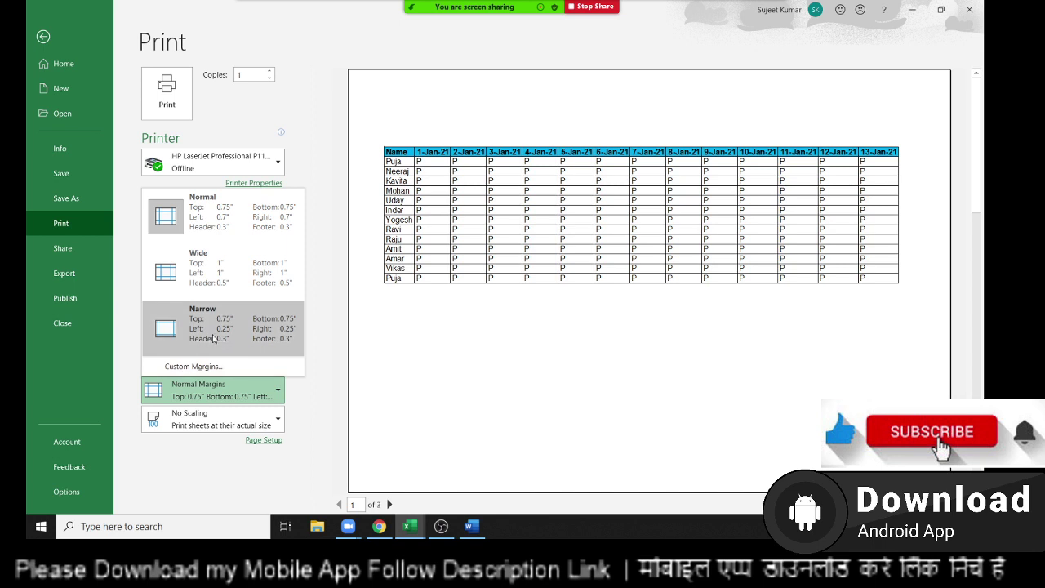
{"action": "left_click", "coordinate": [213, 335]}
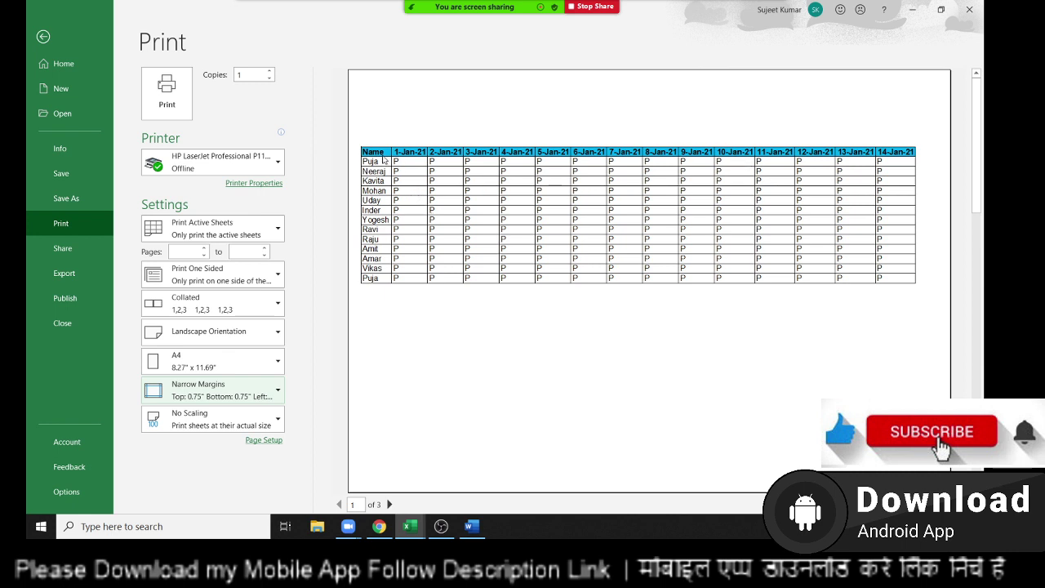
{"action": "left_click", "coordinate": [387, 162]}
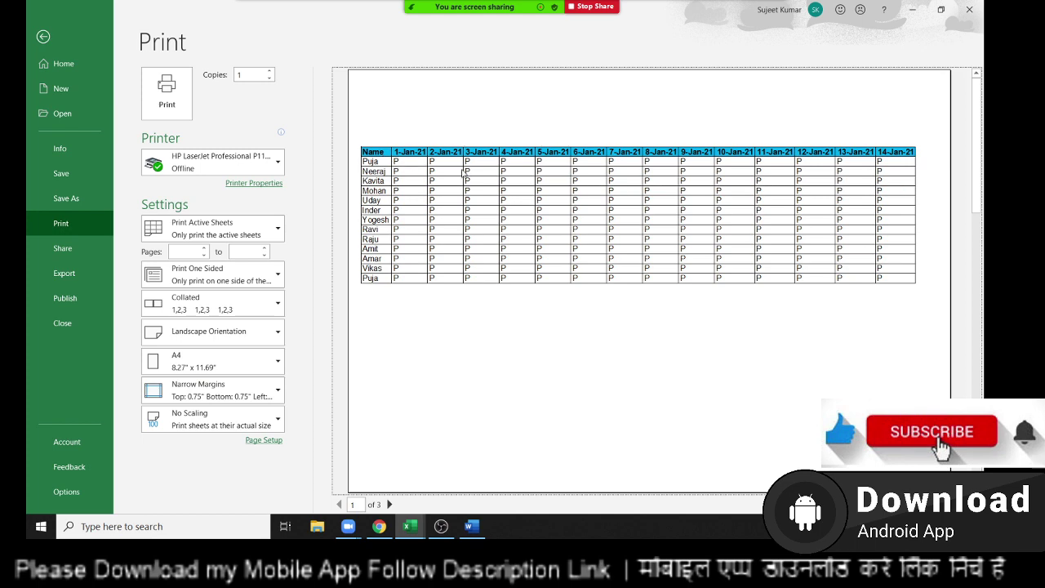
- Apply Rotate Text Up to the header row A5:AF5 so Name and dates read vertically
{"action": "left_click", "coordinate": [42, 36]}
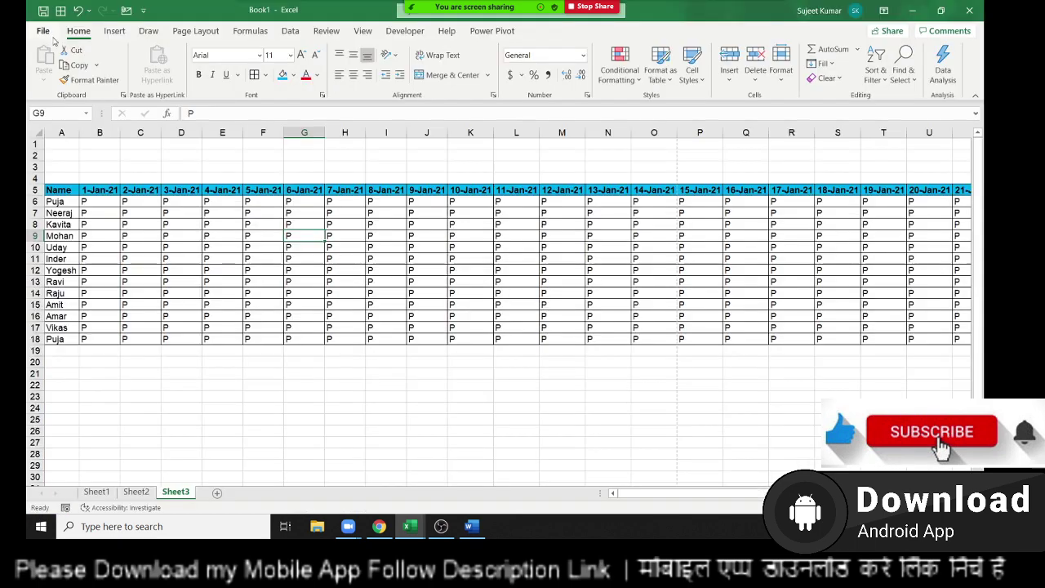
{"action": "left_click_drag", "start_coordinate": [112, 191], "coordinate": [169, 202]}
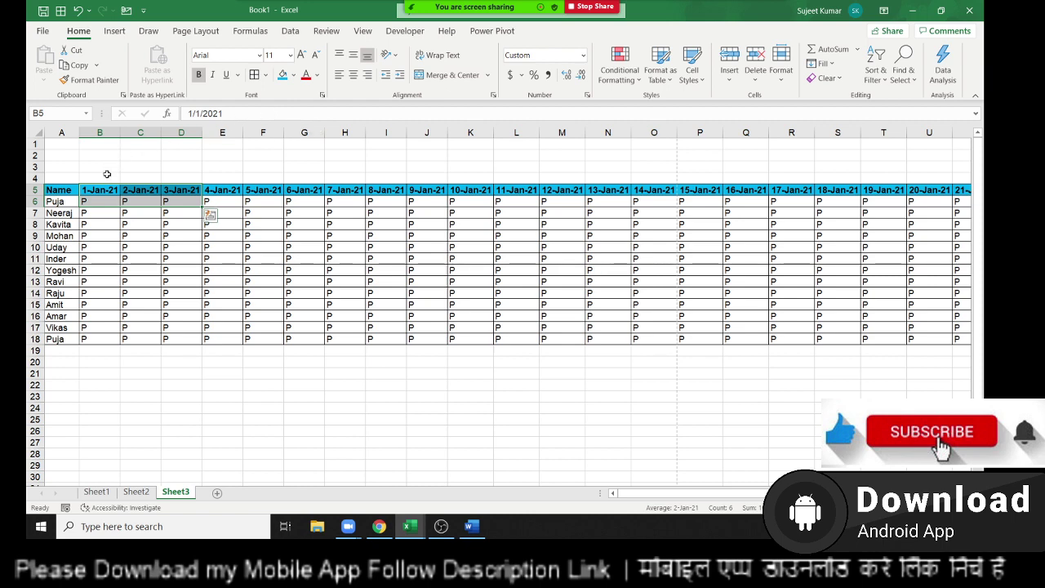
{"action": "left_click", "coordinate": [62, 189]}
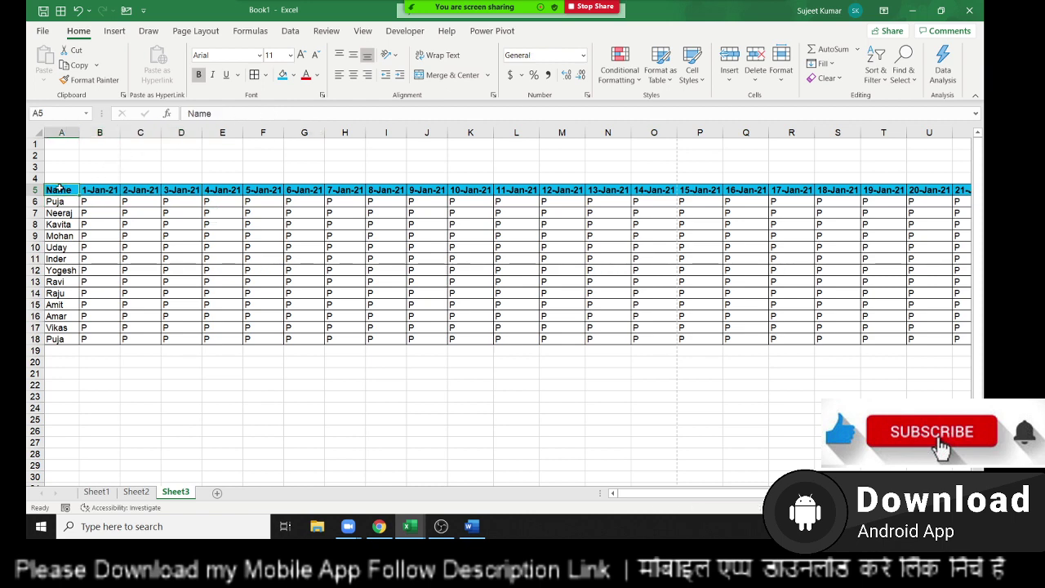
{"action": "key", "text": "ctrl+shift+Right"}
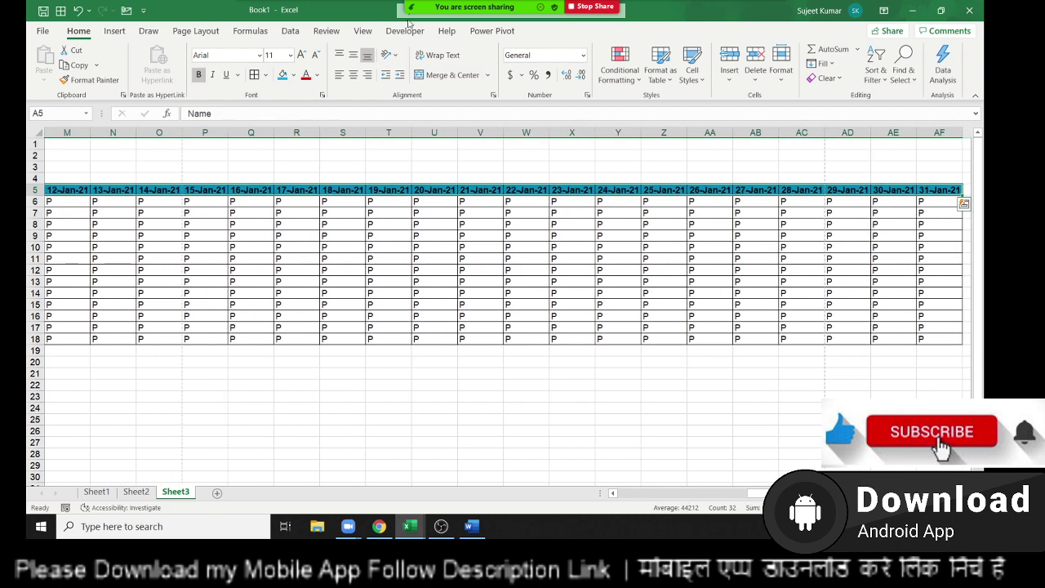
{"action": "left_click", "coordinate": [399, 57]}
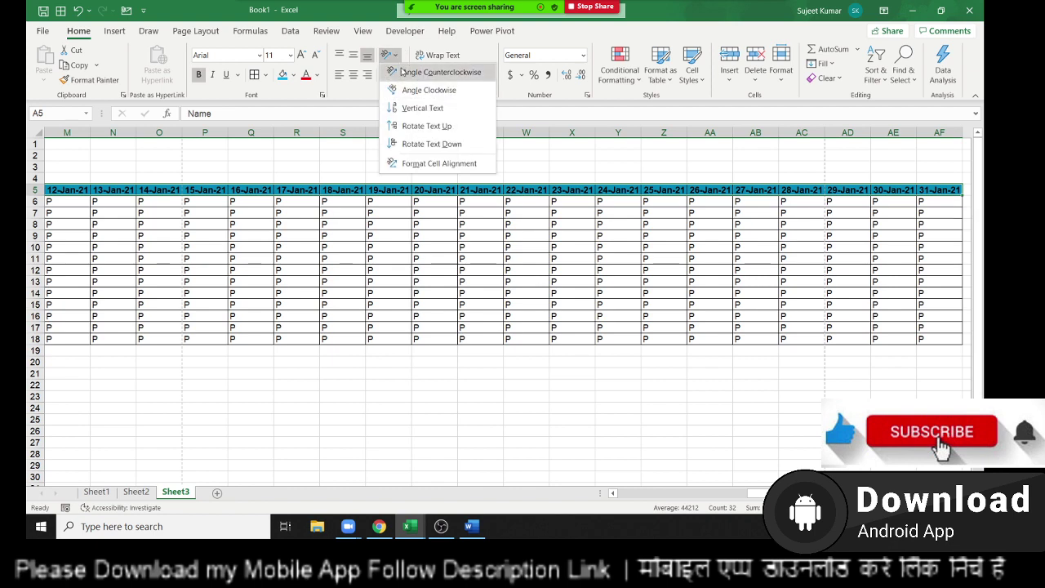
{"action": "left_click", "coordinate": [420, 127]}
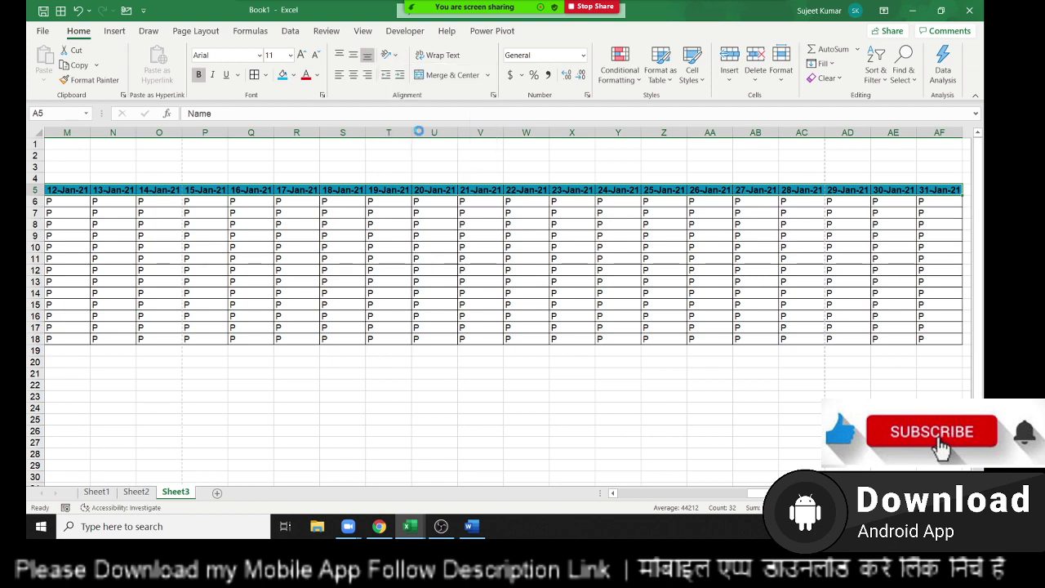
{"action": "left_click", "coordinate": [38, 132]}
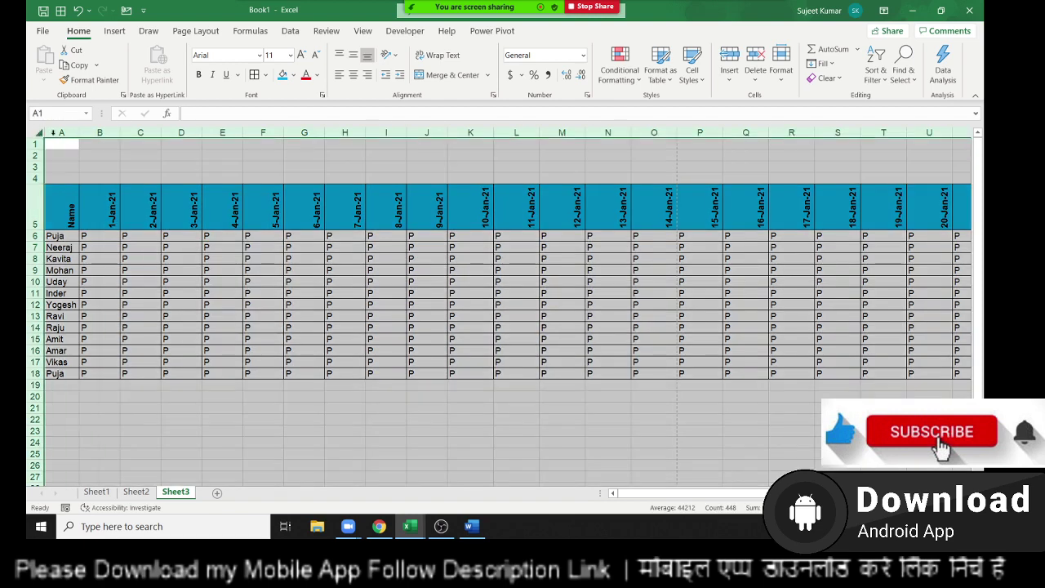
- AutoFit the columns to the narrow vertical dates and select the register table
{"action": "double_click", "coordinate": [284, 132]}
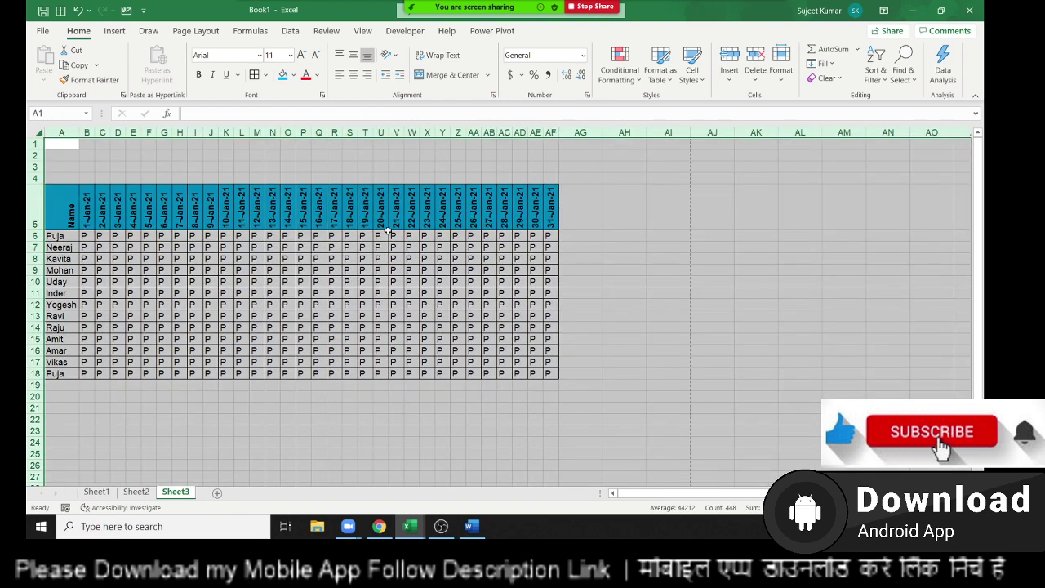
{"action": "left_click", "coordinate": [381, 236]}
{"action": "mouse_move", "coordinate": [72, 207]}
{"action": "left_mouse_down"}
{"action": "mouse_move", "coordinate": [535, 369]}
{"action": "mouse_move", "coordinate": [550, 362]}
{"action": "left_mouse_up"}
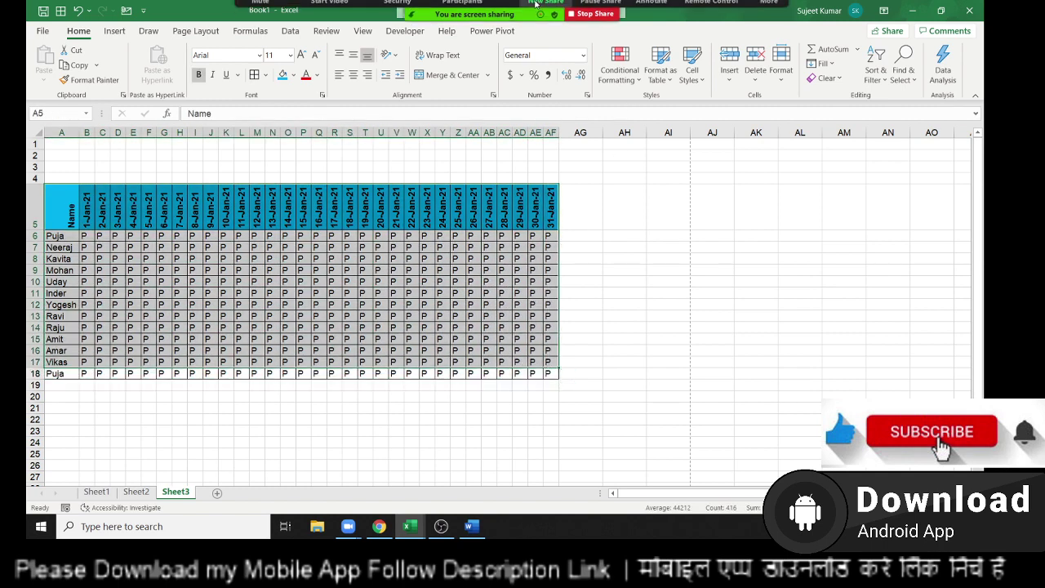
- Mute the meeting microphone
{"action": "left_click", "coordinate": [293, 14]}
{"action": "left_click", "coordinate": [293, 14]}
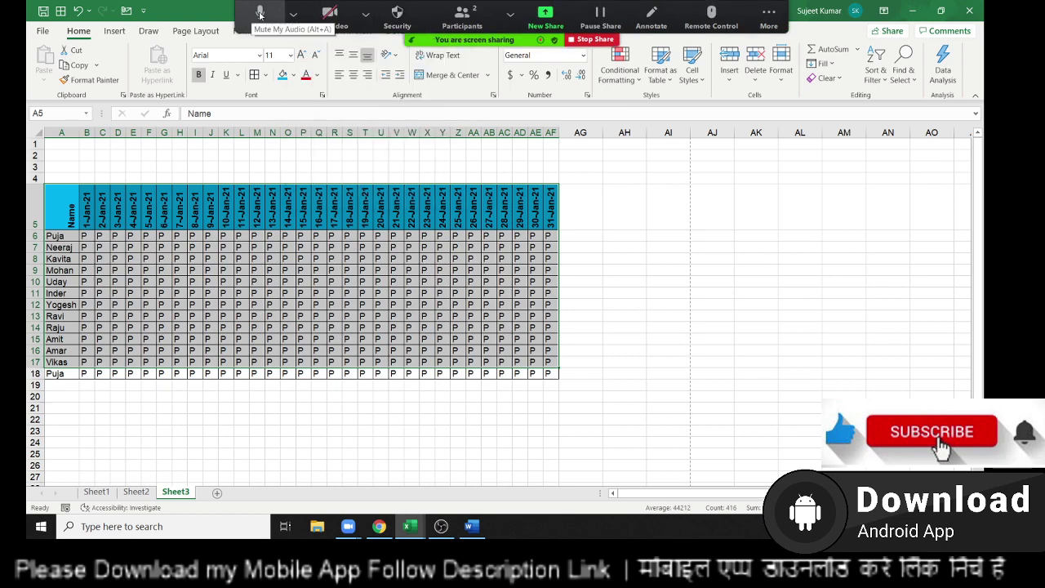
{"action": "left_click", "coordinate": [260, 14]}
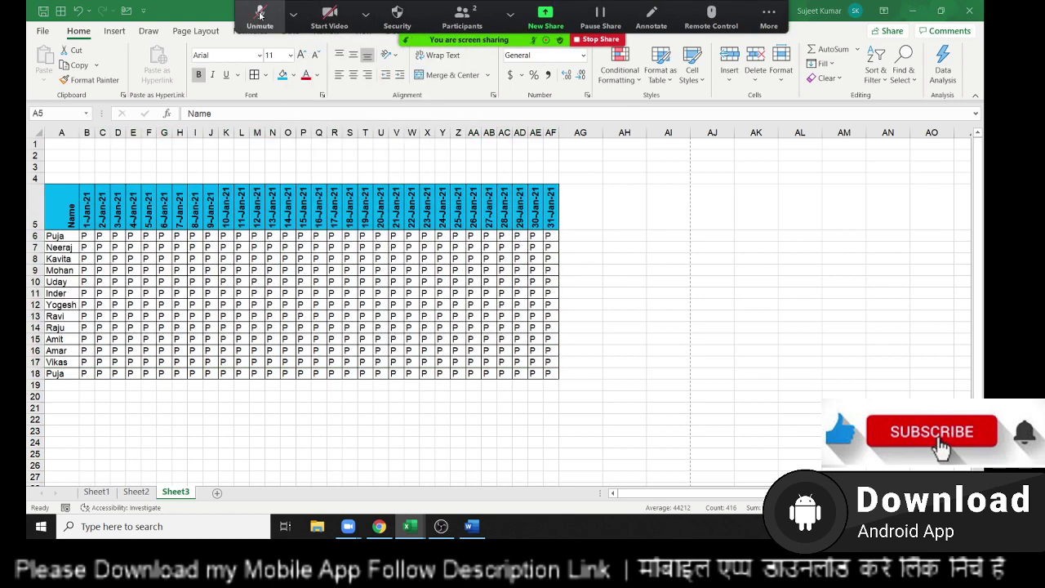
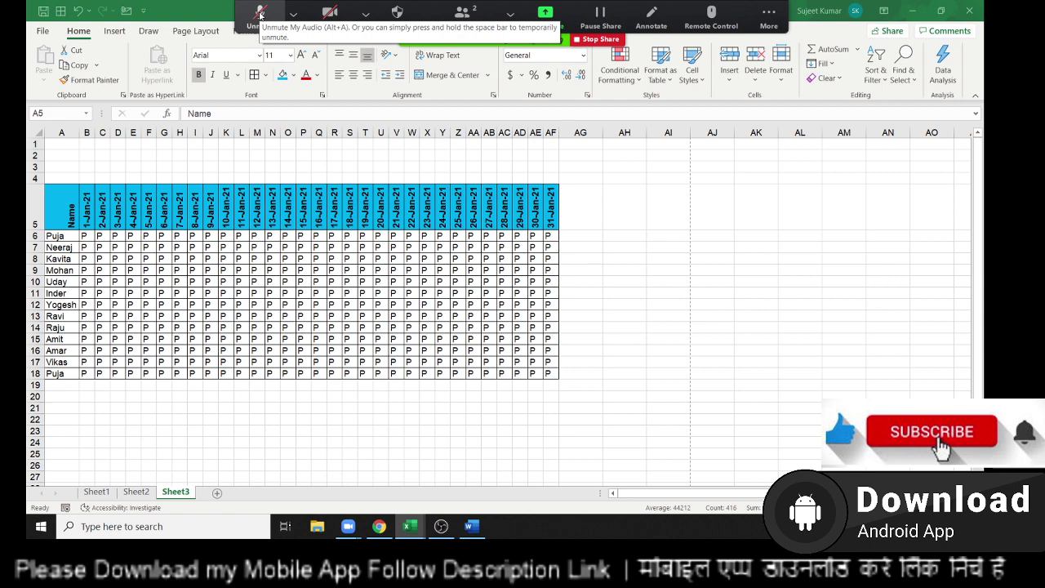
- Review the January attendance grid on Sheet3 by selecting the table and its marks blocks
{"action": "left_click", "coordinate": [259, 15]}
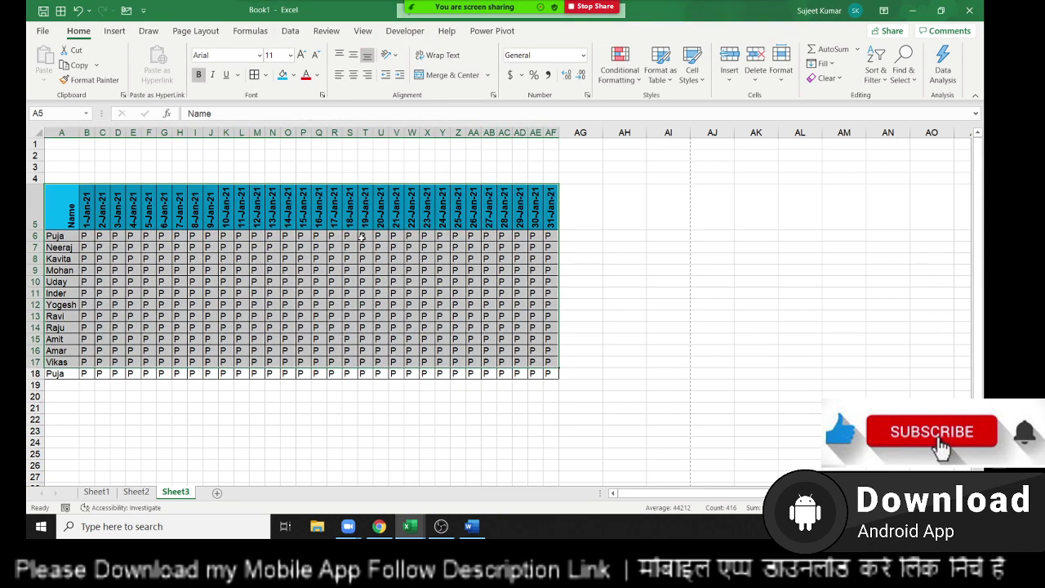
{"action": "left_click", "coordinate": [353, 234]}
{"action": "left_click", "coordinate": [55, 237]}
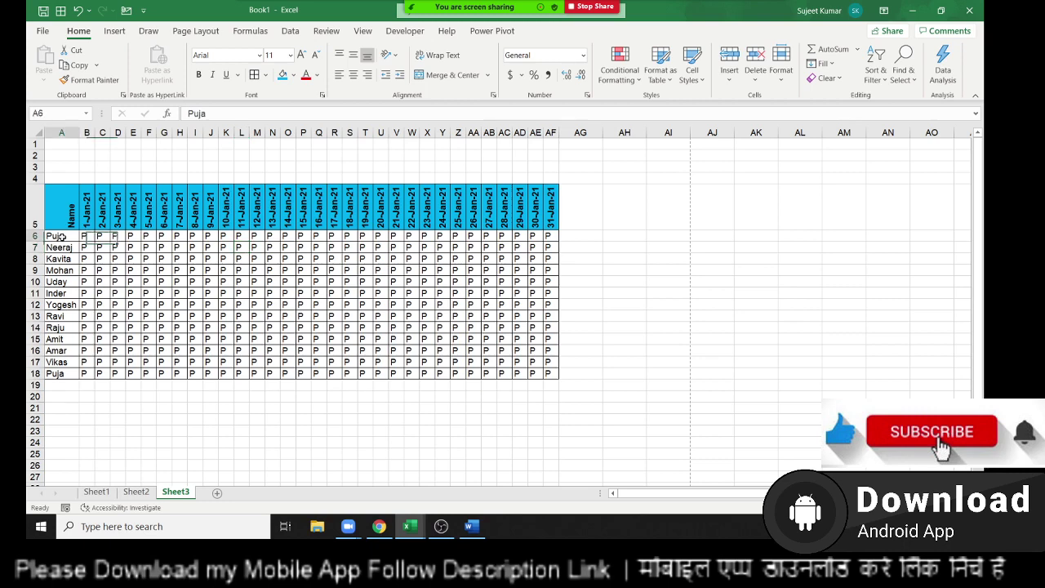
{"action": "left_click_drag", "start_coordinate": [78, 218], "coordinate": [546, 374]}
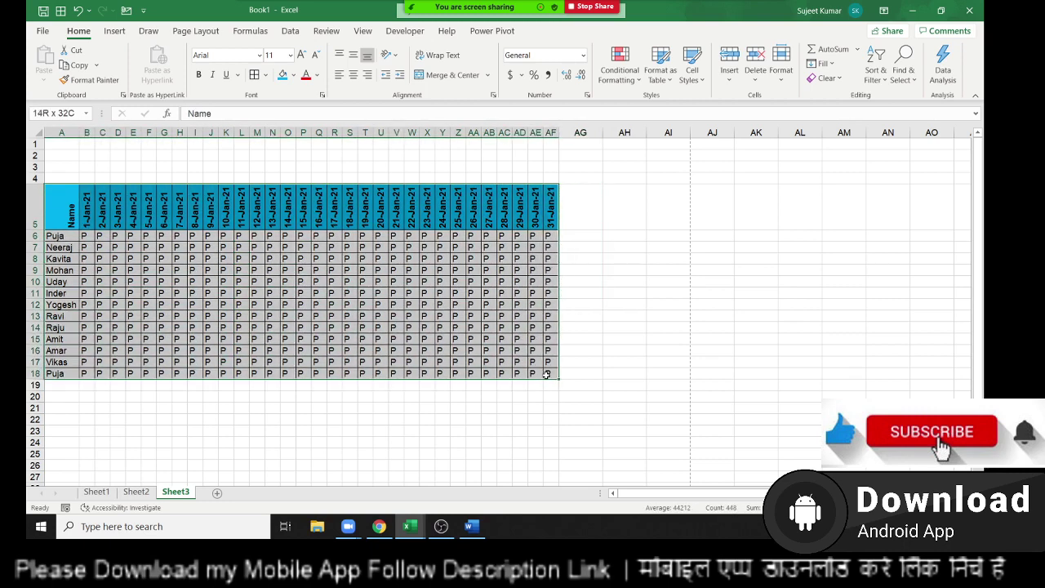
{"action": "left_click_drag", "start_coordinate": [193, 247], "coordinate": [459, 363]}
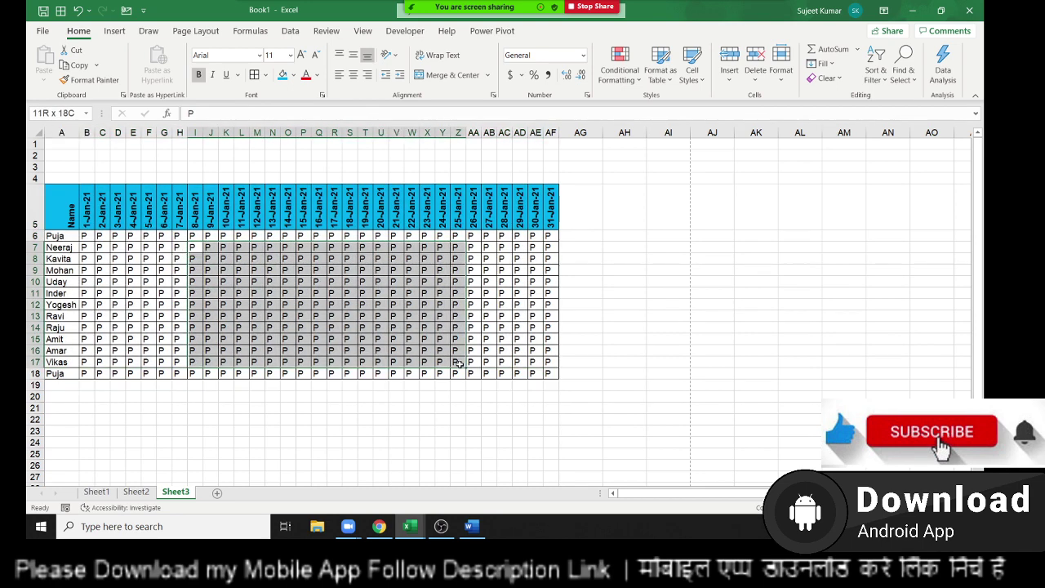
{"action": "left_click_drag", "start_coordinate": [458, 315], "coordinate": [546, 361]}
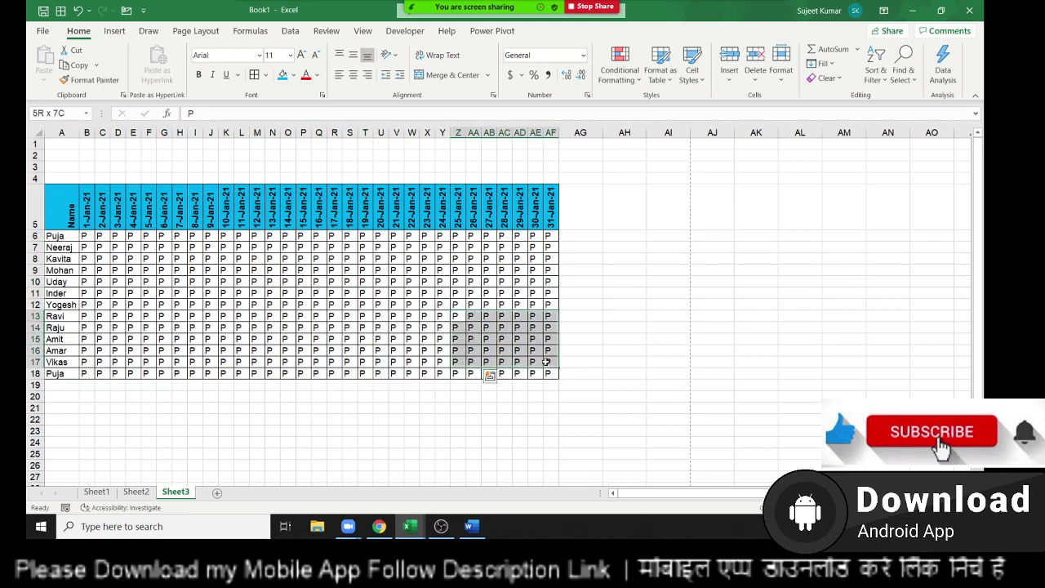
- Check Sheet2, return to Sheet3, then add a new blank Sheet4
{"action": "left_click", "coordinate": [138, 491]}
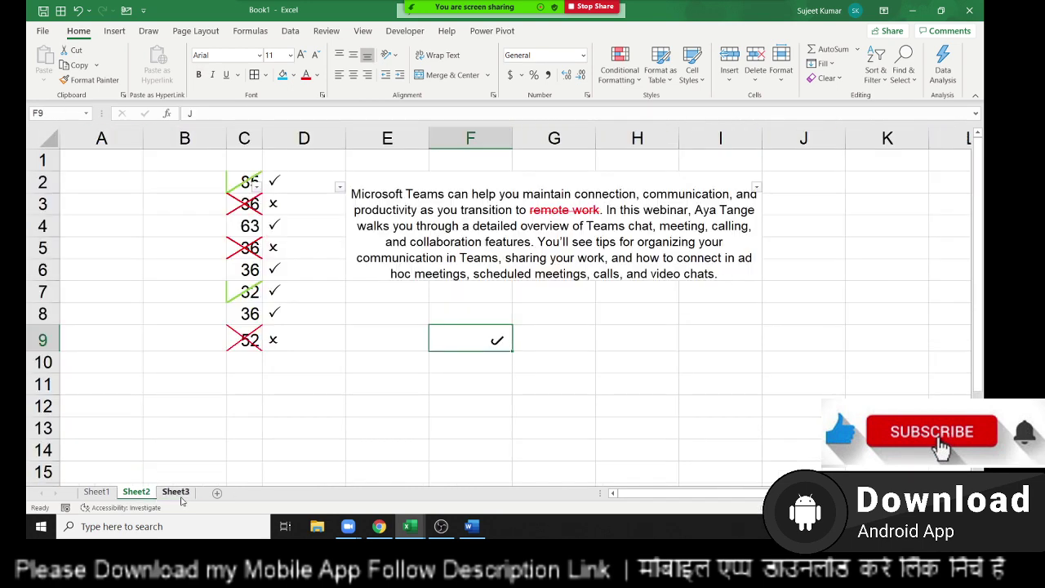
{"action": "left_click", "coordinate": [176, 492]}
{"action": "left_click", "coordinate": [217, 492]}
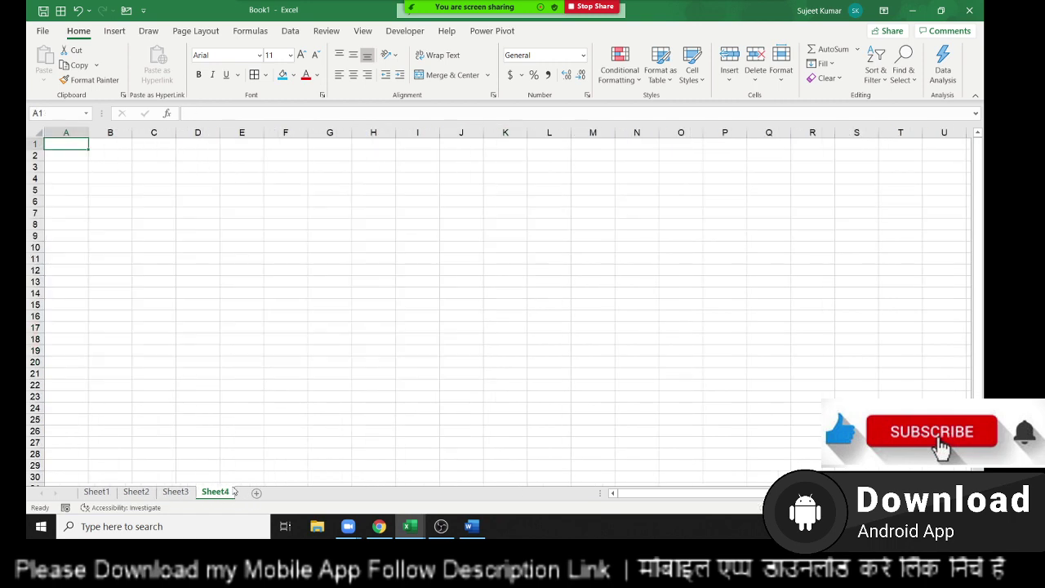
- Enter a person's two-word full name in cell G7
{"action": "left_click", "coordinate": [323, 210]}
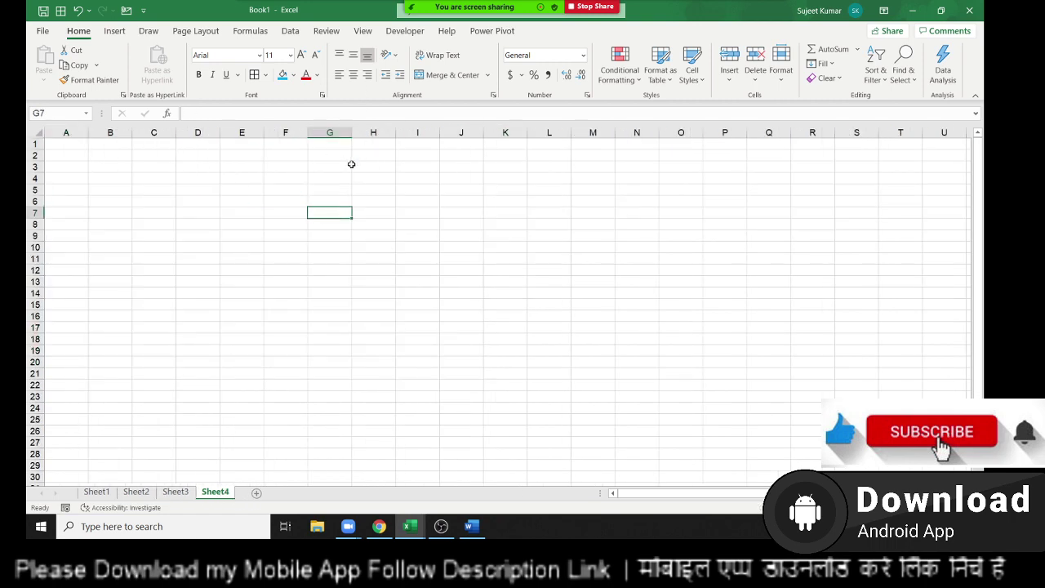
{"action": "type", "text": "Sujeet "}
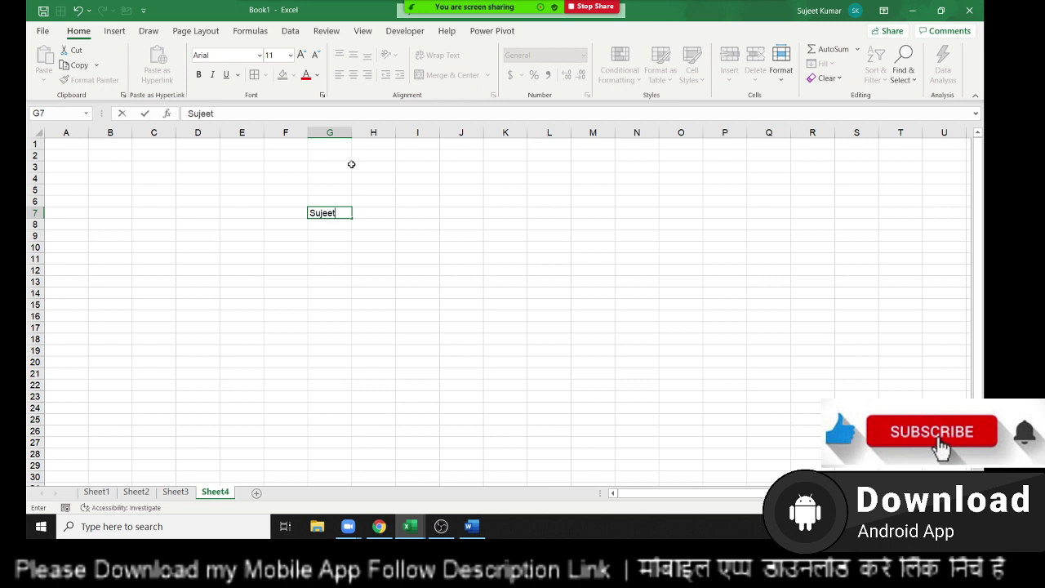
{"action": "type", "text": "Kuma"}
{"action": "type", "text": "r"}
{"action": "key", "text": "Return"}
{"action": "key", "text": "Up"}
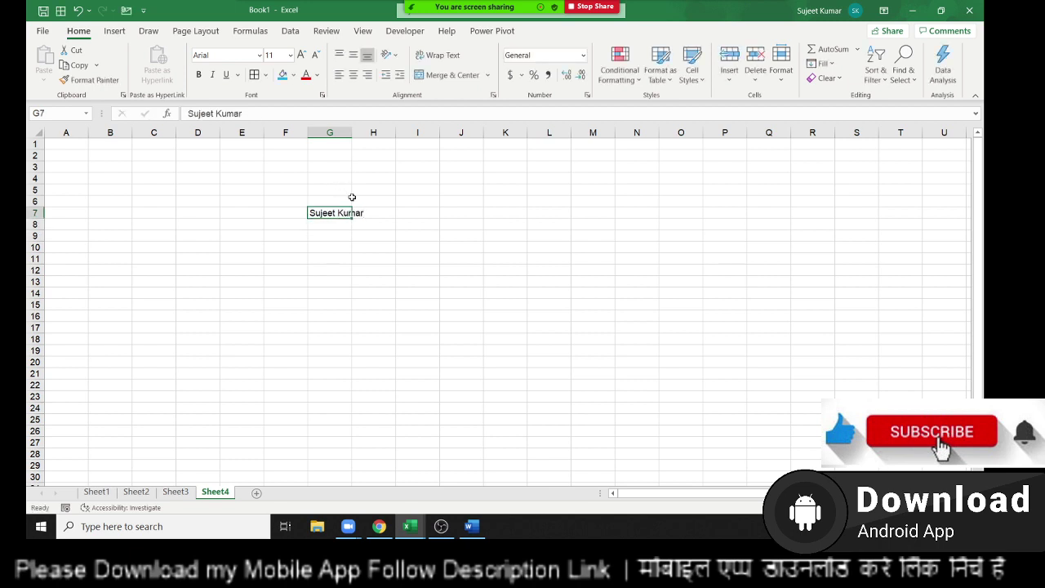
- Type 2 in H7, then delete it and return to G7
{"action": "left_click", "coordinate": [378, 214]}
{"action": "type", "text": "2"}
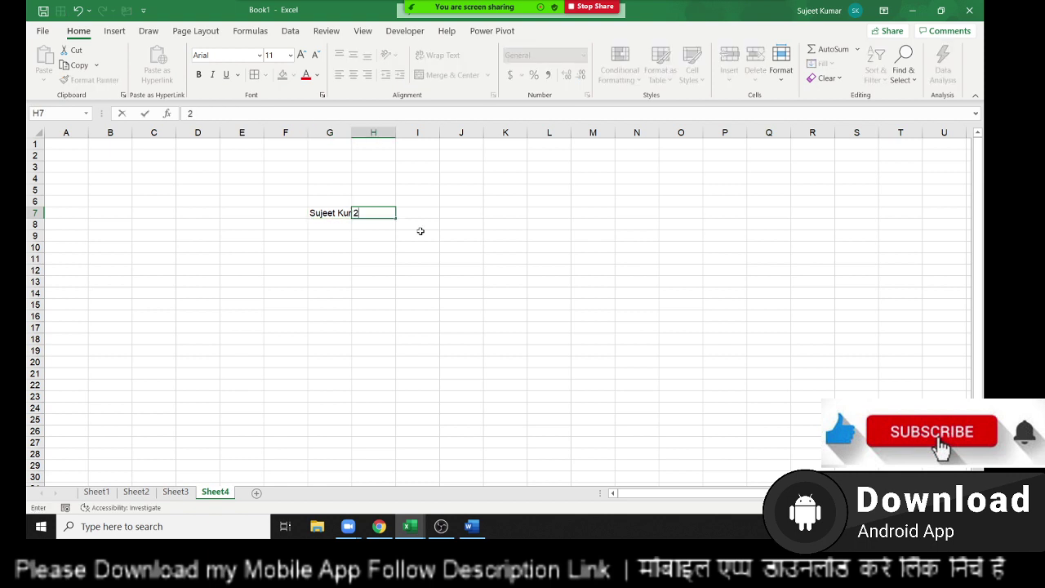
{"action": "key", "text": "Return"}
{"action": "key", "text": "Up"}
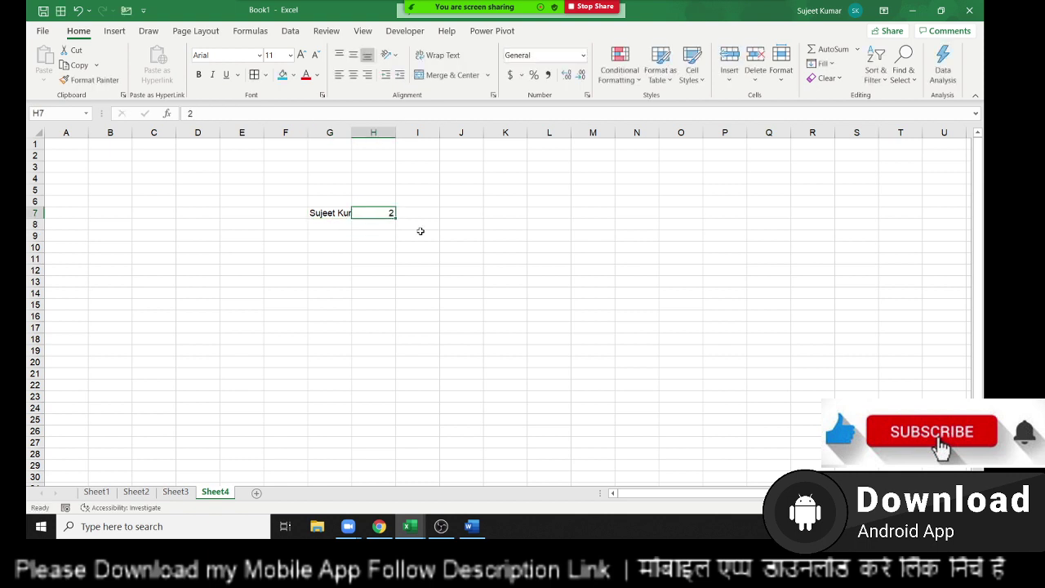
{"action": "key", "text": "Delete"}
{"action": "key", "text": "Left"}
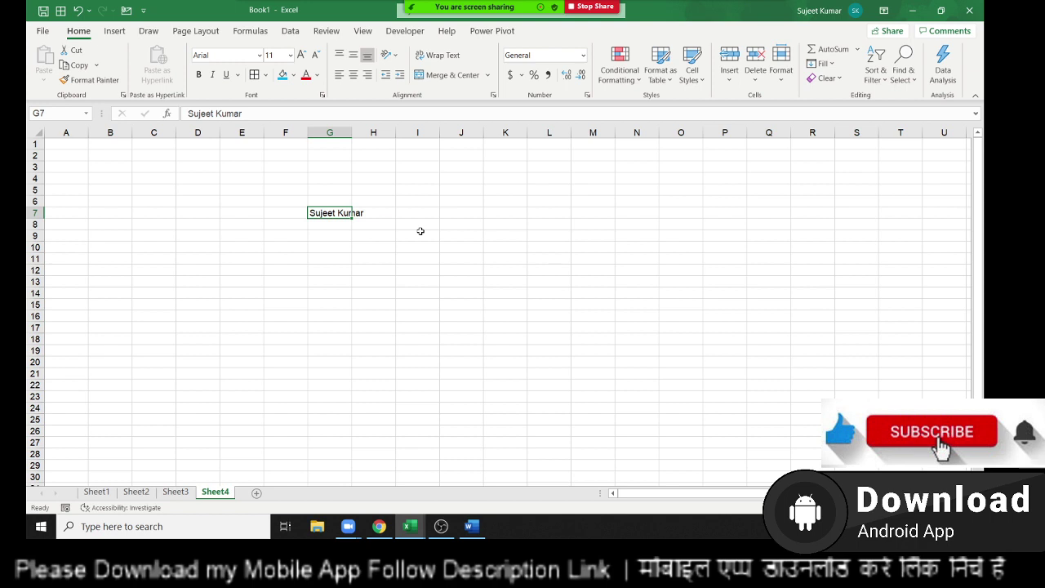
- Undo an autofit of column G and wrap the name in G7 onto two lines
{"action": "double_click", "coordinate": [352, 133]}
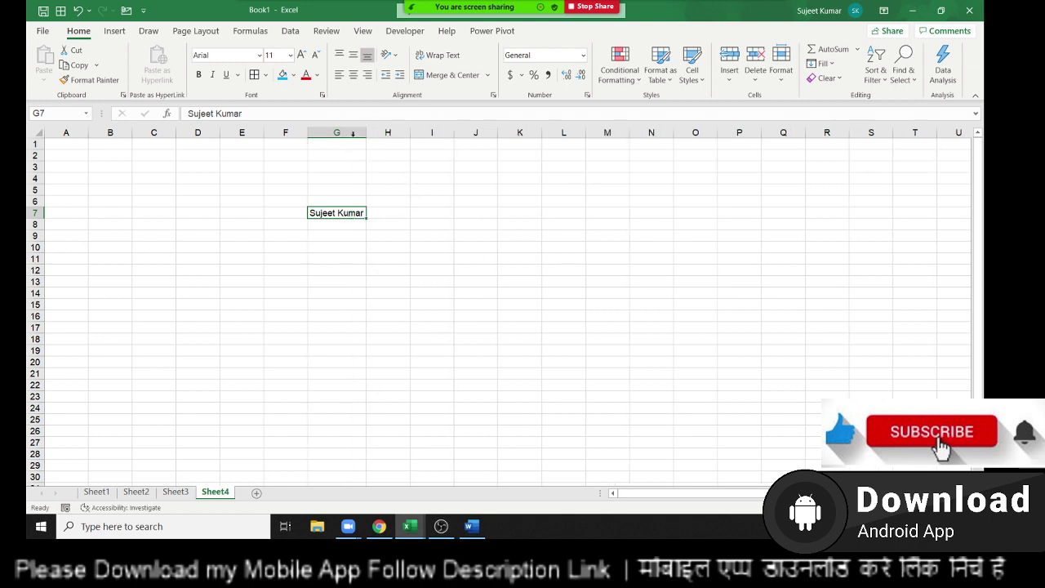
{"action": "key", "text": "ctrl+z"}
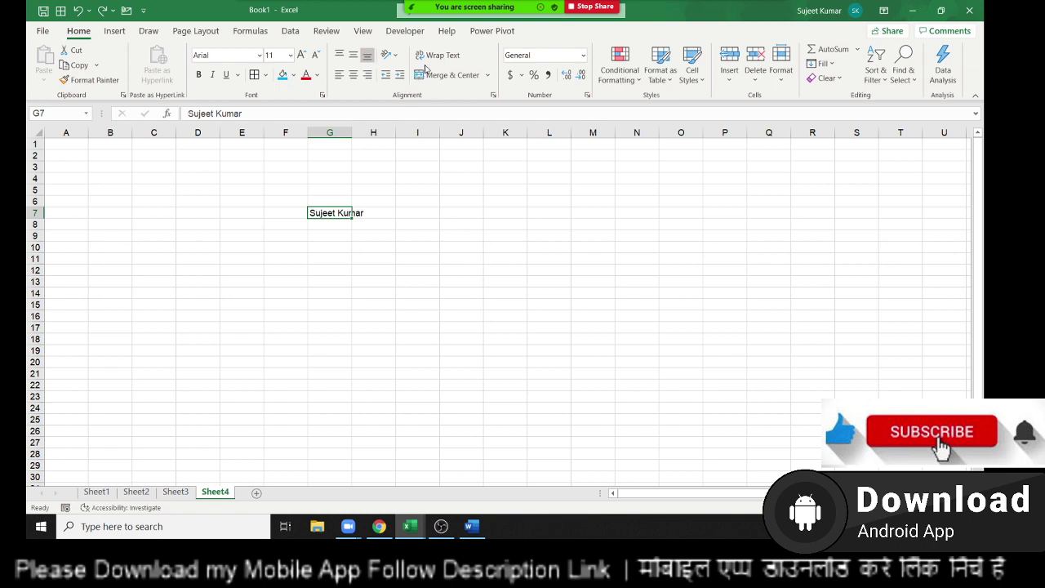
{"action": "left_click", "coordinate": [431, 57]}
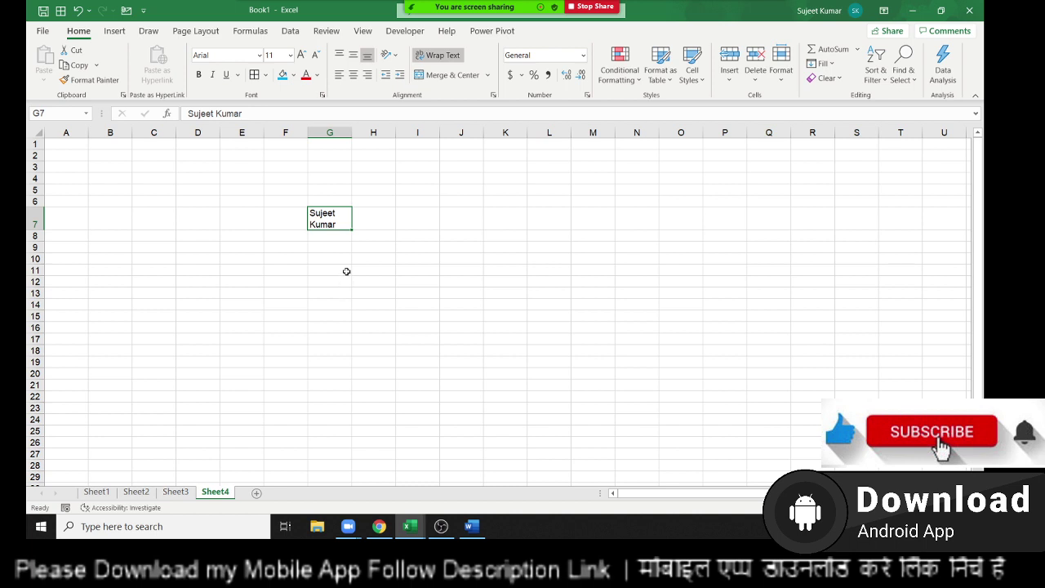
- Test a multi-line entry of 123, 52 and 987 in I10, then delete it
{"action": "left_click", "coordinate": [433, 256]}
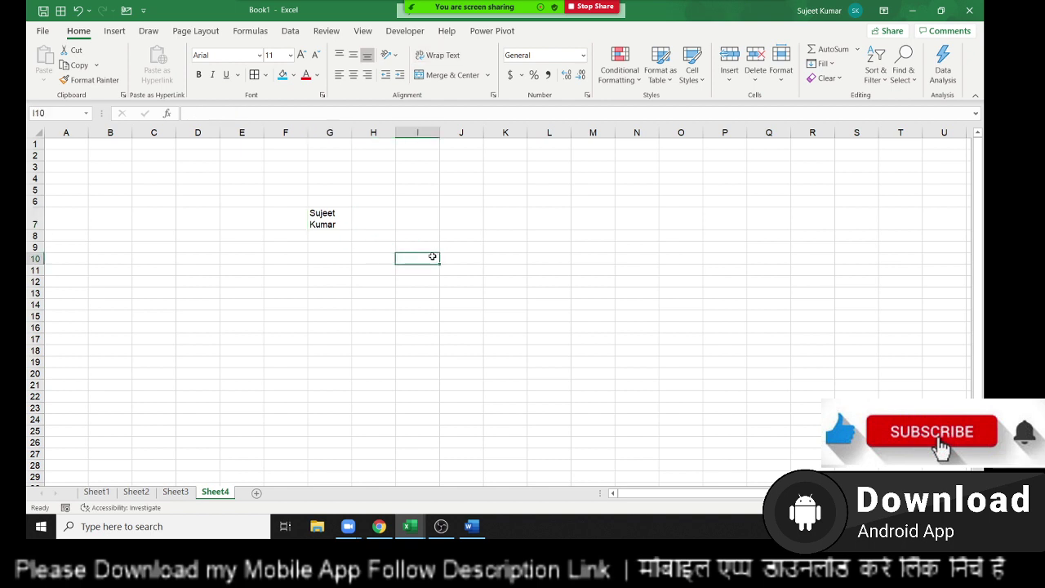
{"action": "type", "text": "123"}
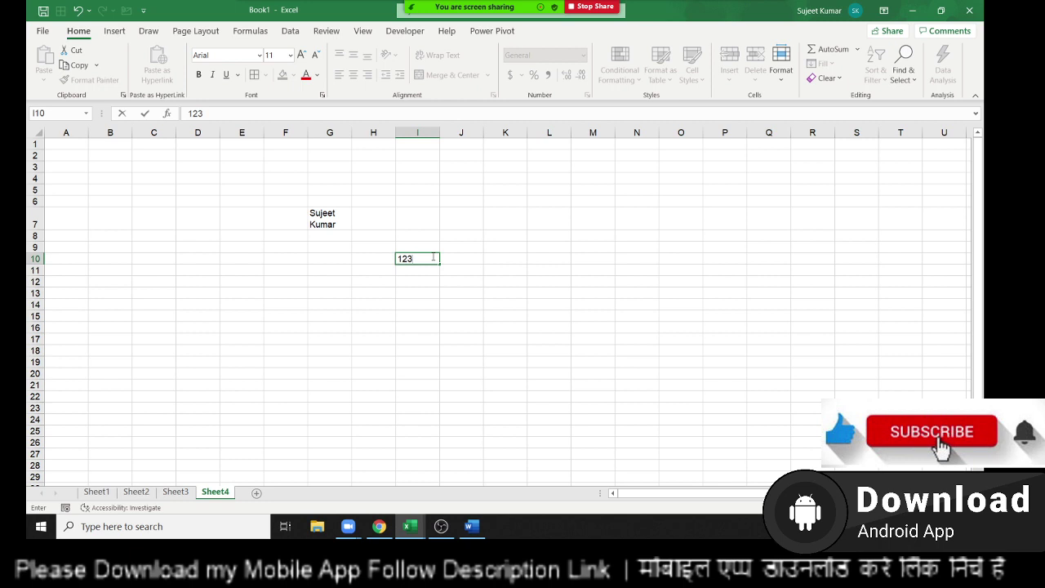
{"action": "key", "text": "alt+Return"}
{"action": "type", "text": "52"}
{"action": "key", "text": "alt+Return"}
{"action": "type", "text": "147"}
{"action": "key", "text": "alt+Return"}
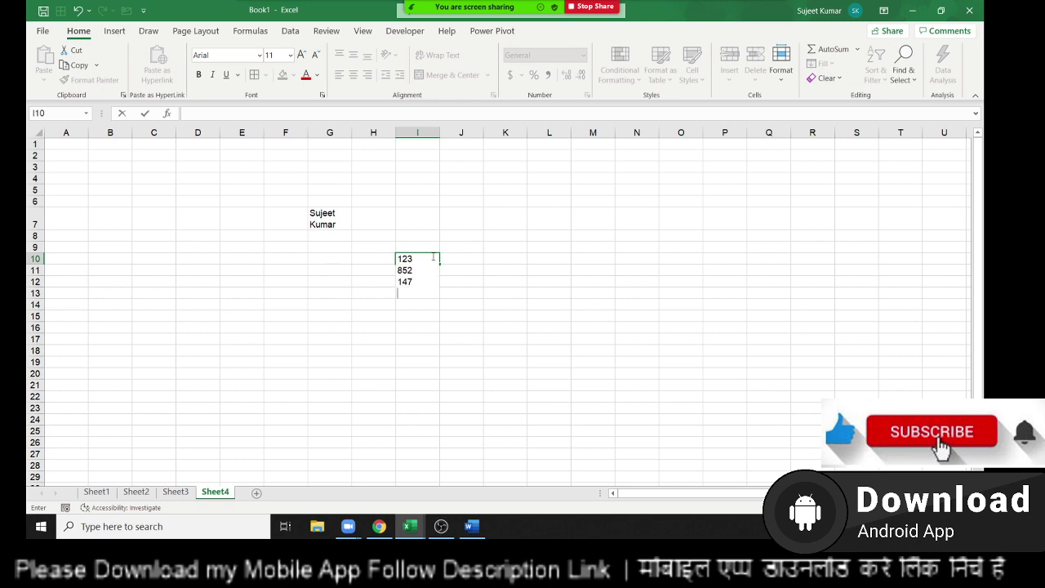
{"action": "type", "text": "987"}
{"action": "key", "text": "Return"}
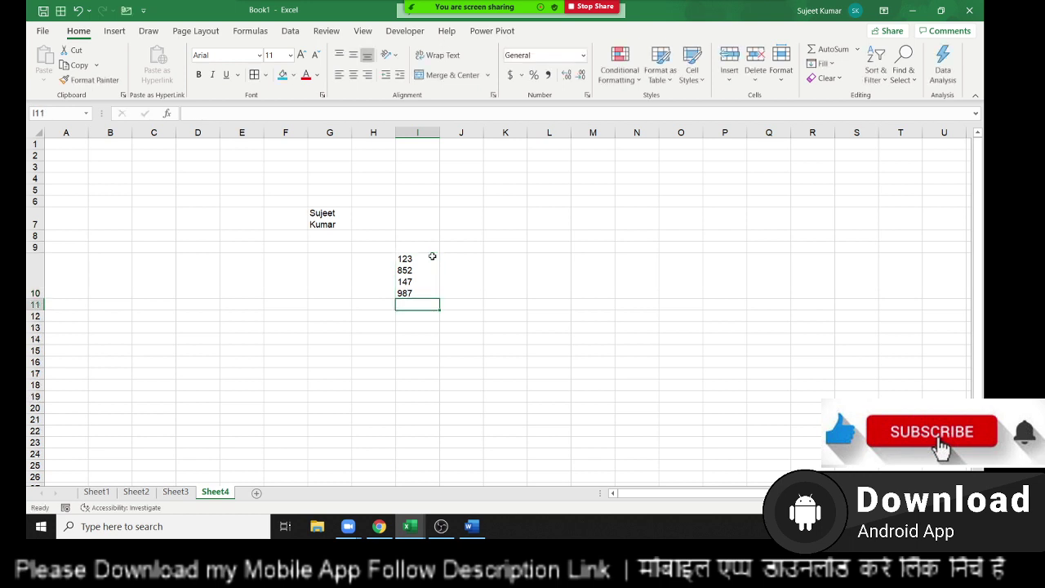
{"action": "left_click", "coordinate": [432, 256]}
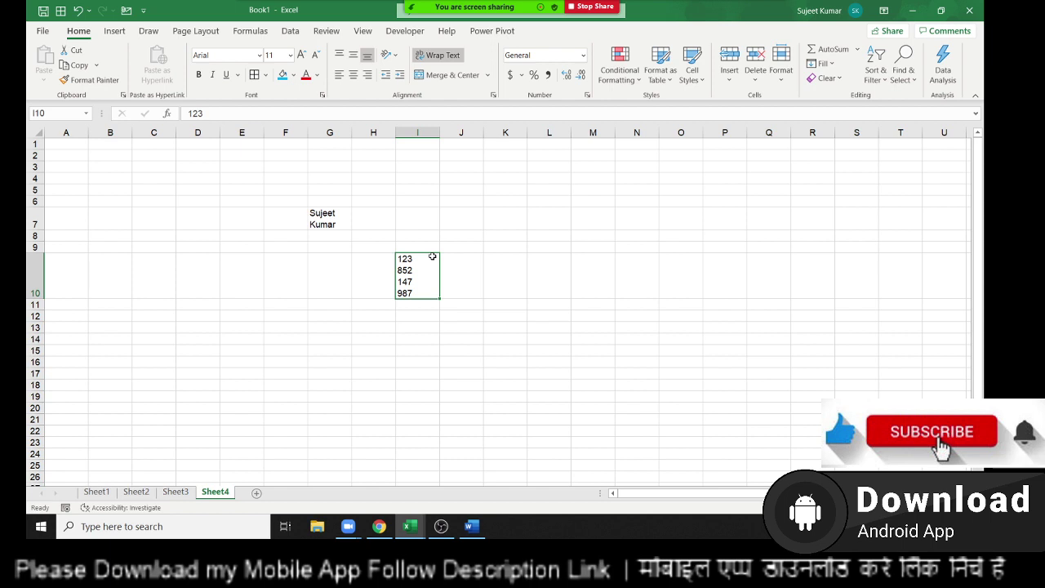
{"action": "key", "text": "Down"}
{"action": "key", "text": "Up"}
{"action": "key", "text": "Delete"}
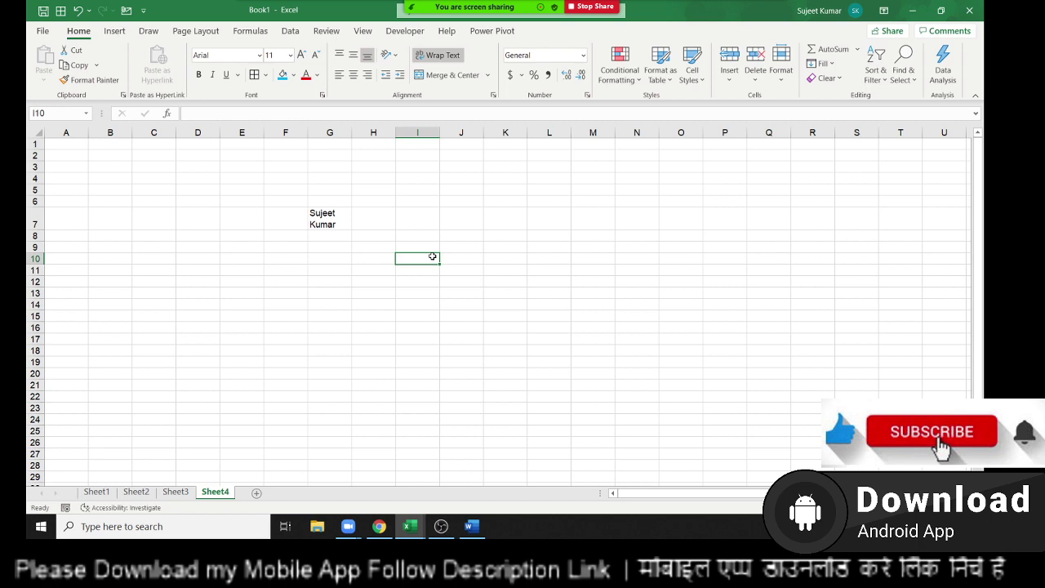
- Toggle Wrap Text on G7 several times, leaving it unwrapped, and undo a column G autofit
{"action": "left_click", "coordinate": [327, 222]}
{"action": "left_click", "coordinate": [437, 56]}
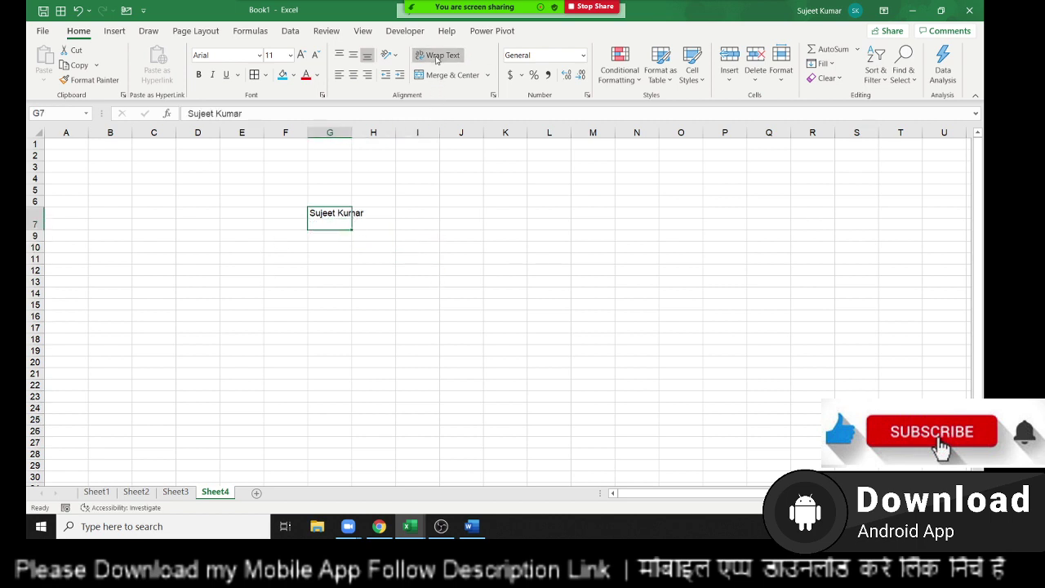
{"action": "left_click", "coordinate": [436, 57]}
{"action": "left_click", "coordinate": [436, 57]}
{"action": "left_click", "coordinate": [437, 56]}
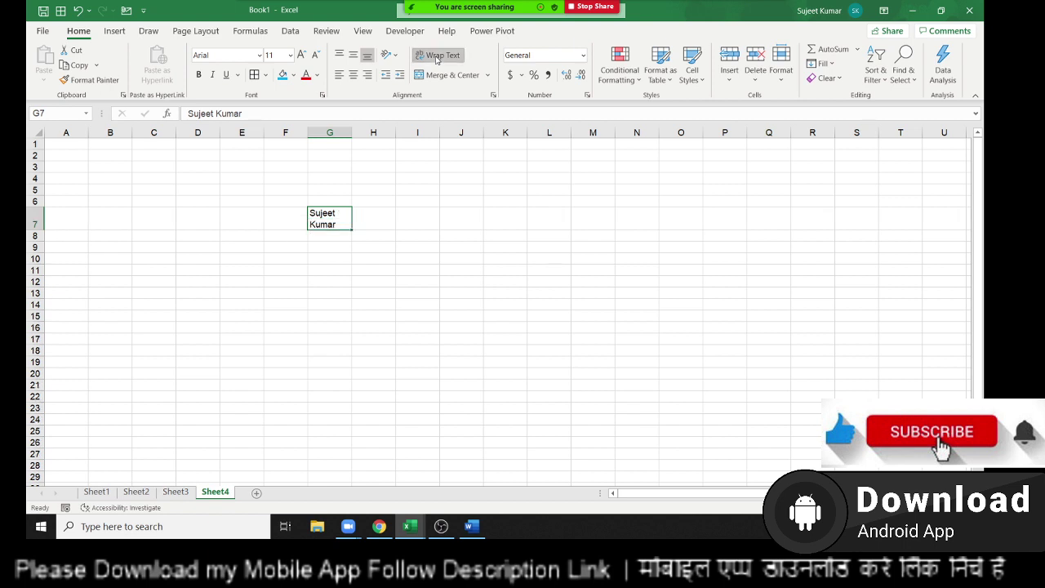
{"action": "left_click", "coordinate": [437, 57]}
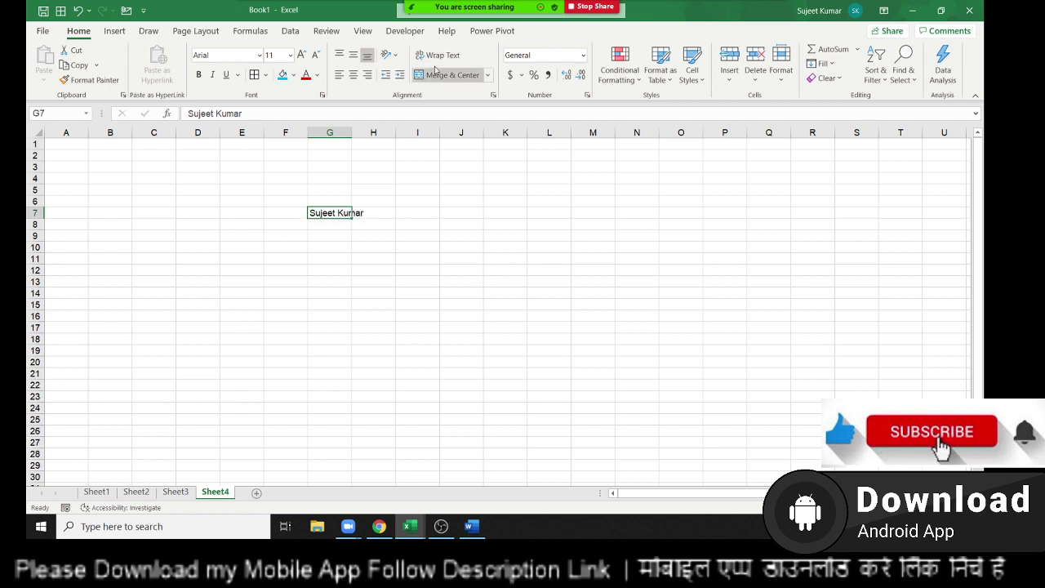
{"action": "left_click", "coordinate": [437, 56]}
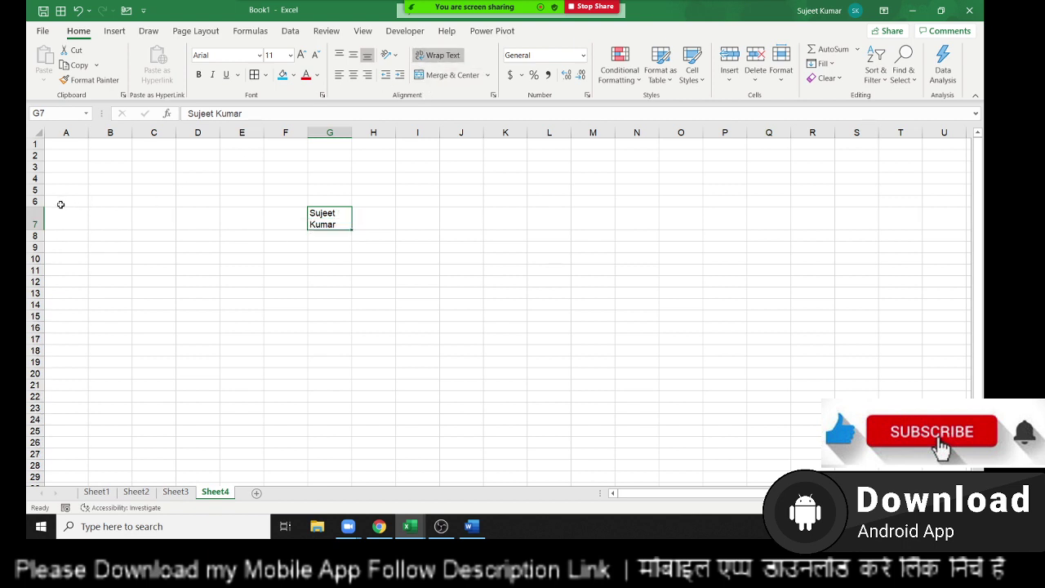
{"action": "left_click", "coordinate": [437, 56]}
{"action": "double_click", "coordinate": [351, 132]}
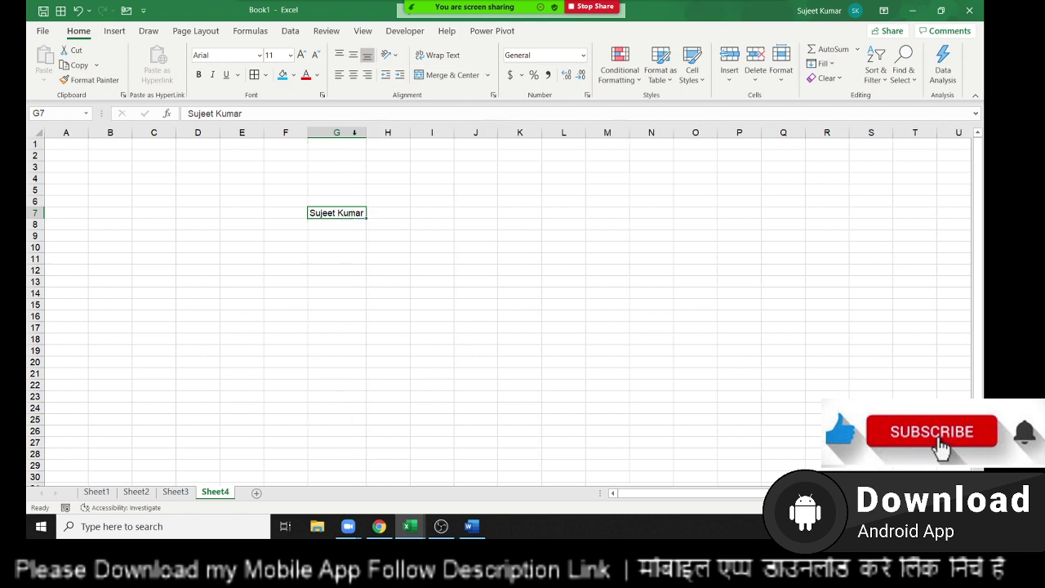
{"action": "key", "text": "ctrl+z"}
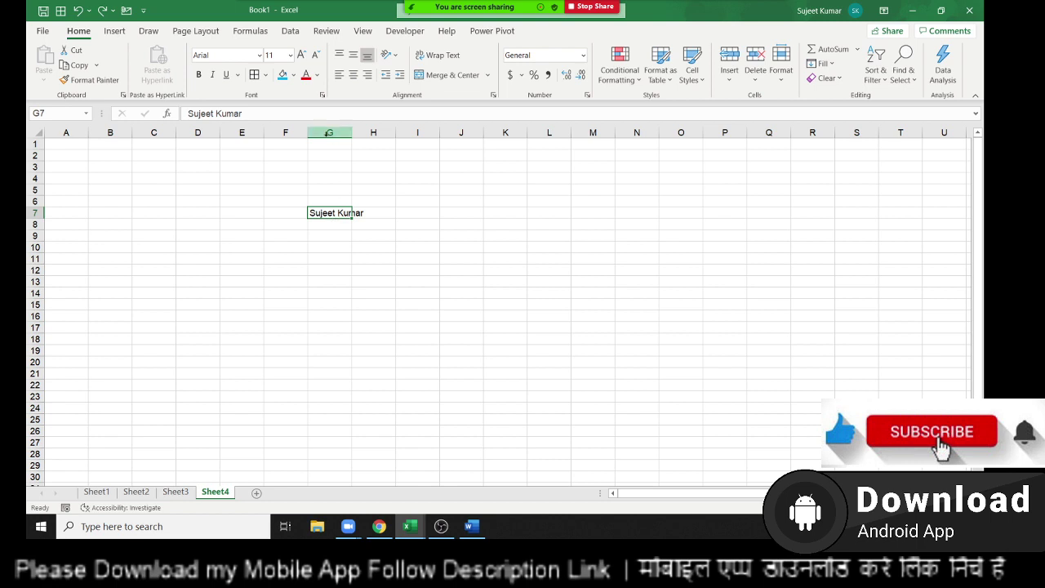
- Apply Shrink to fit to G7 in Format Cells Alignment, closing the Zoom participants list
{"action": "right_click", "coordinate": [325, 211]}
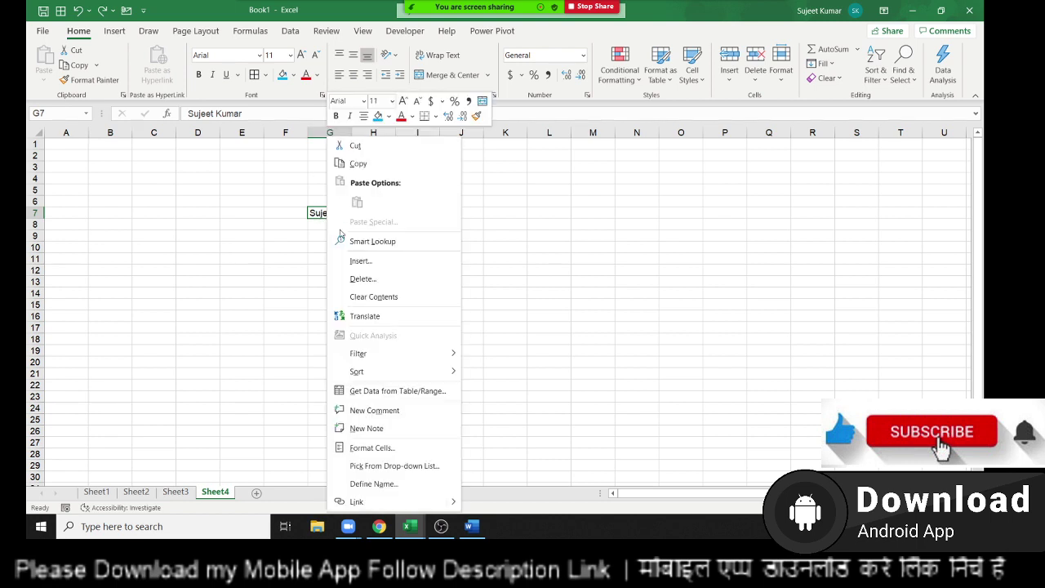
{"action": "left_click", "coordinate": [386, 449]}
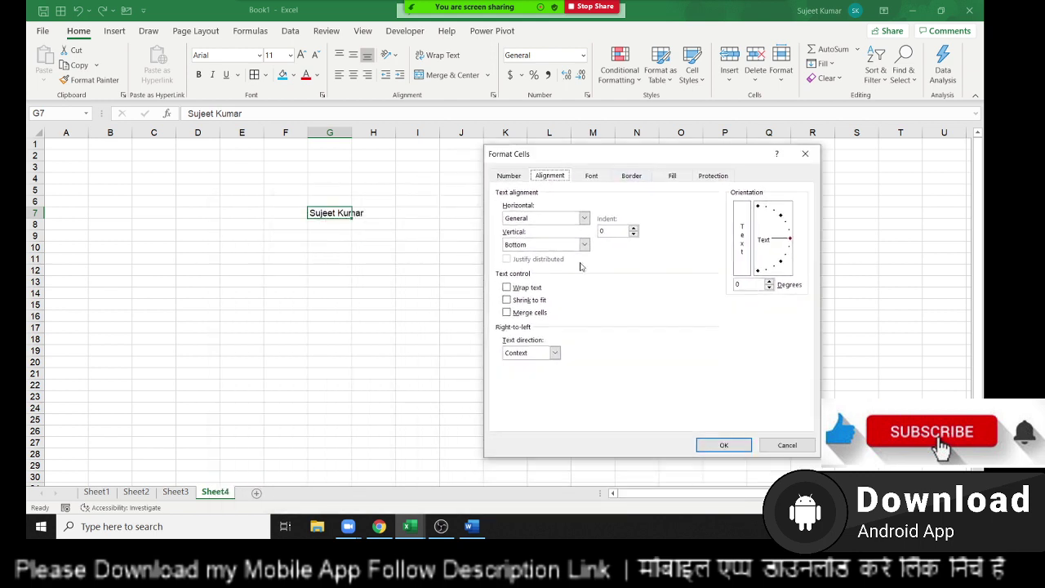
{"action": "left_click", "coordinate": [534, 302]}
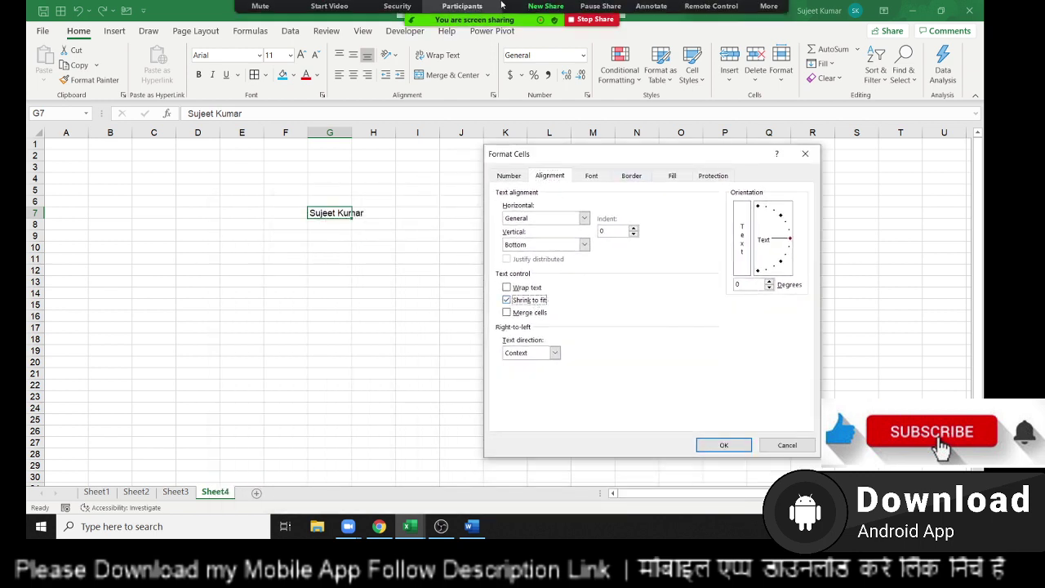
{"action": "left_click", "coordinate": [462, 17]}
{"action": "left_click", "coordinate": [615, 158]}
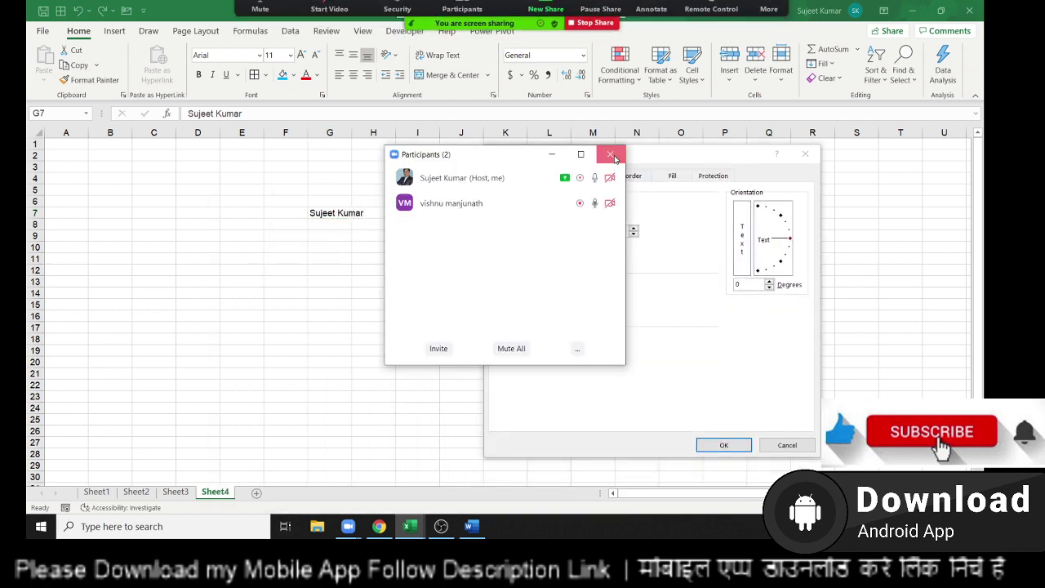
{"action": "left_click", "coordinate": [734, 443]}
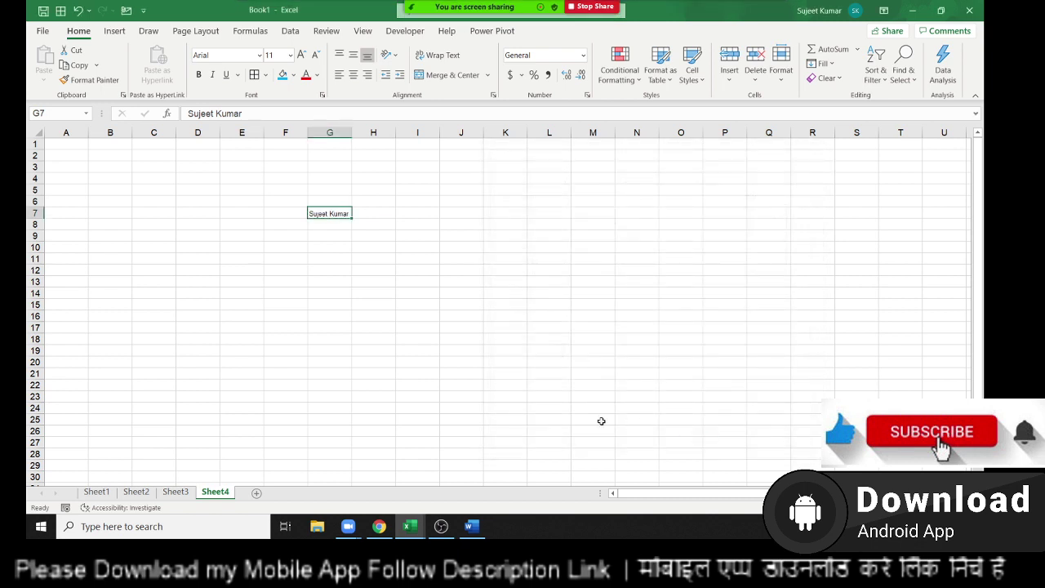
- Merge I6:M10 with Merge & Center, then switch it to Merge Across
{"action": "left_click_drag", "start_coordinate": [413, 201], "coordinate": [613, 249]}
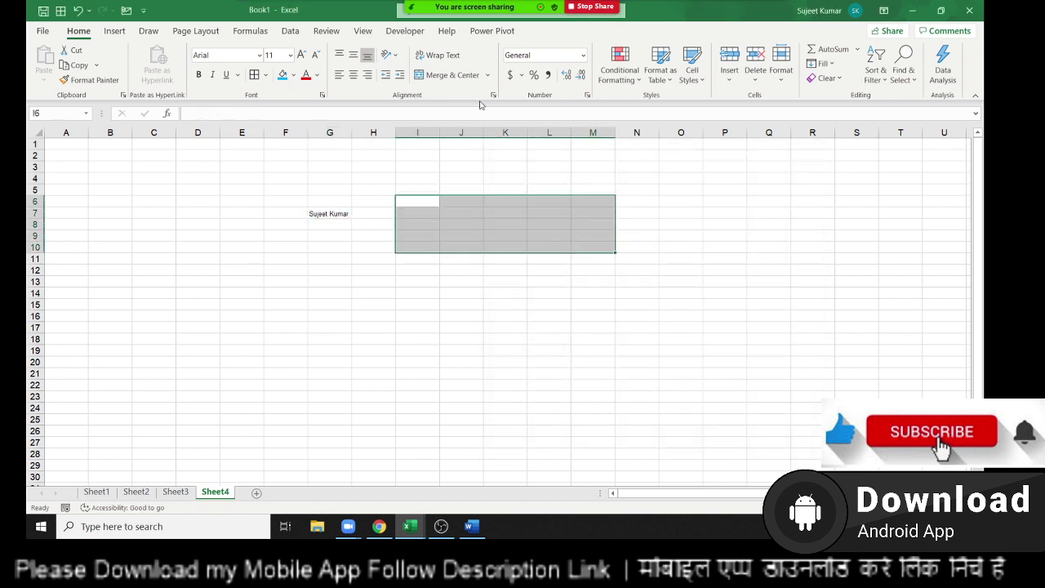
{"action": "left_click", "coordinate": [456, 75]}
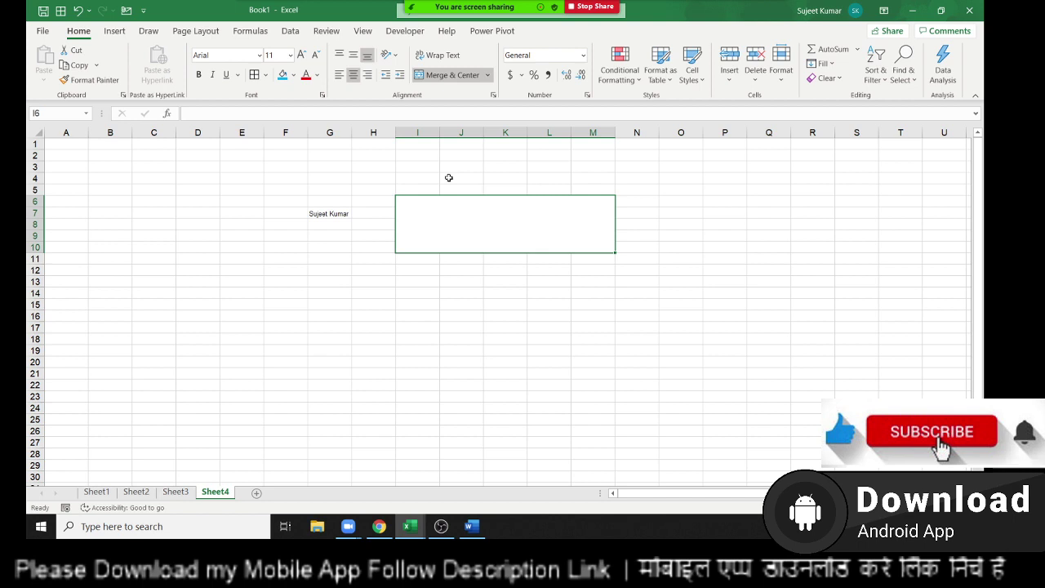
{"action": "left_click", "coordinate": [488, 75]}
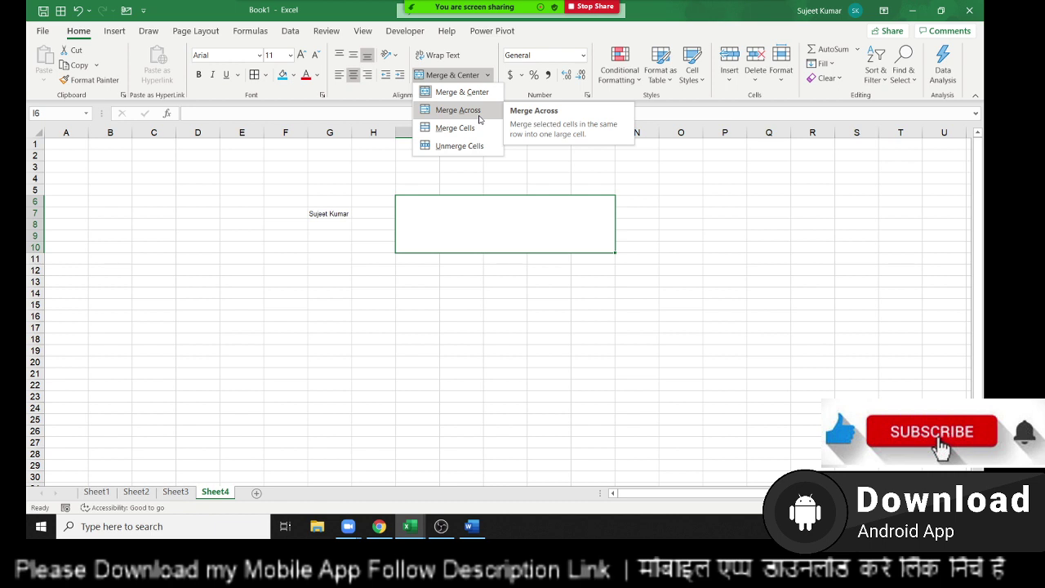
{"action": "left_click", "coordinate": [478, 116]}
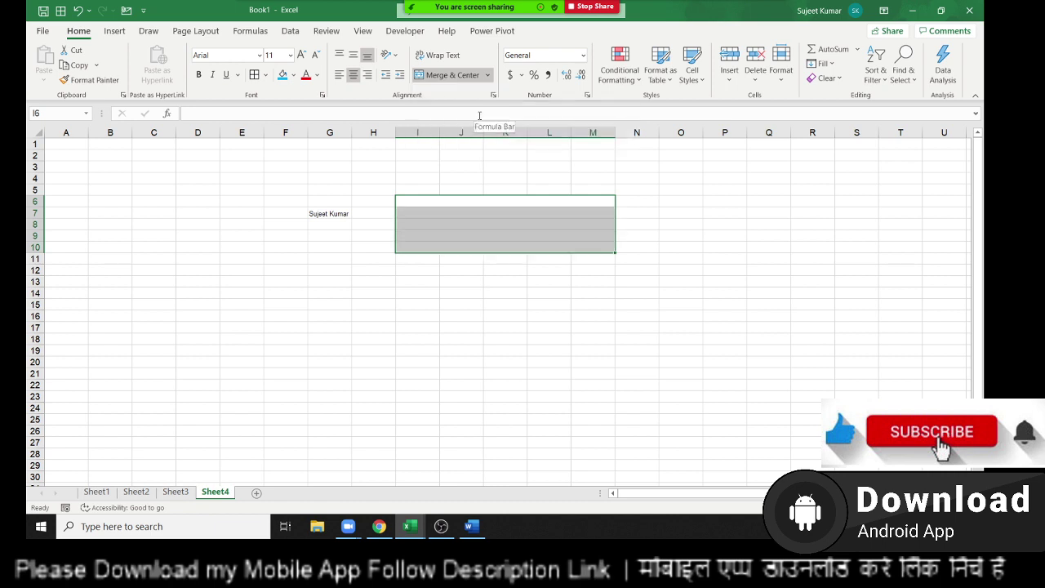
- Inspect the merged rows and unmerge row 10 (I10:M10) again
{"action": "left_click", "coordinate": [482, 200]}
{"action": "left_click", "coordinate": [479, 214]}
{"action": "left_click", "coordinate": [475, 235]}
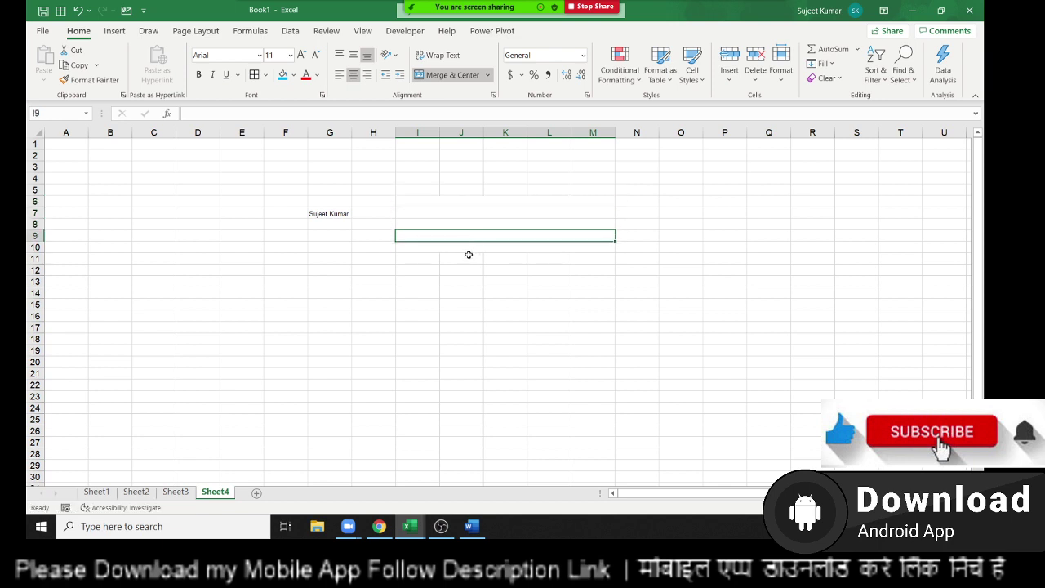
{"action": "left_click", "coordinate": [467, 256]}
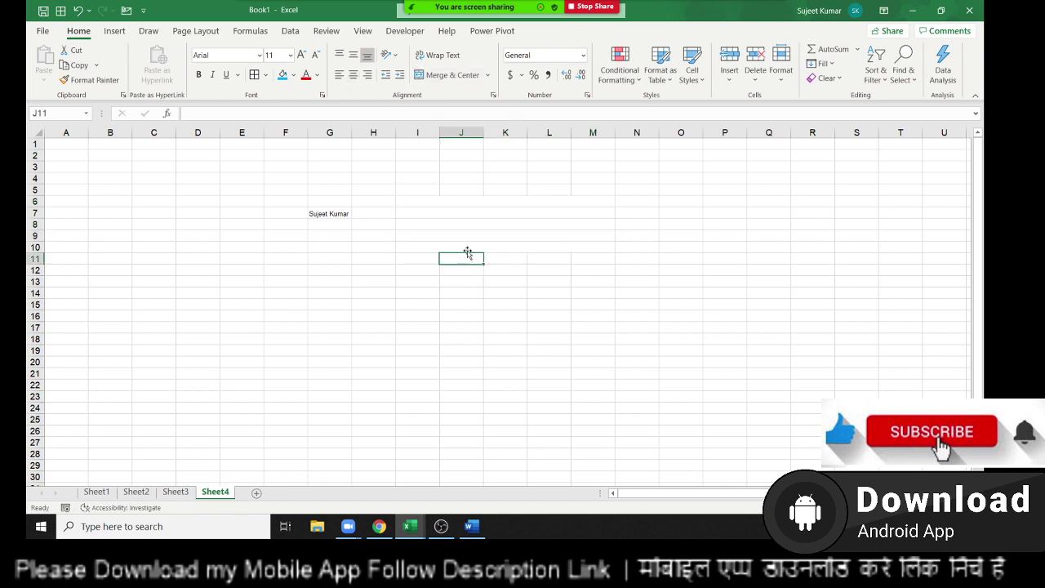
{"action": "left_click", "coordinate": [466, 248]}
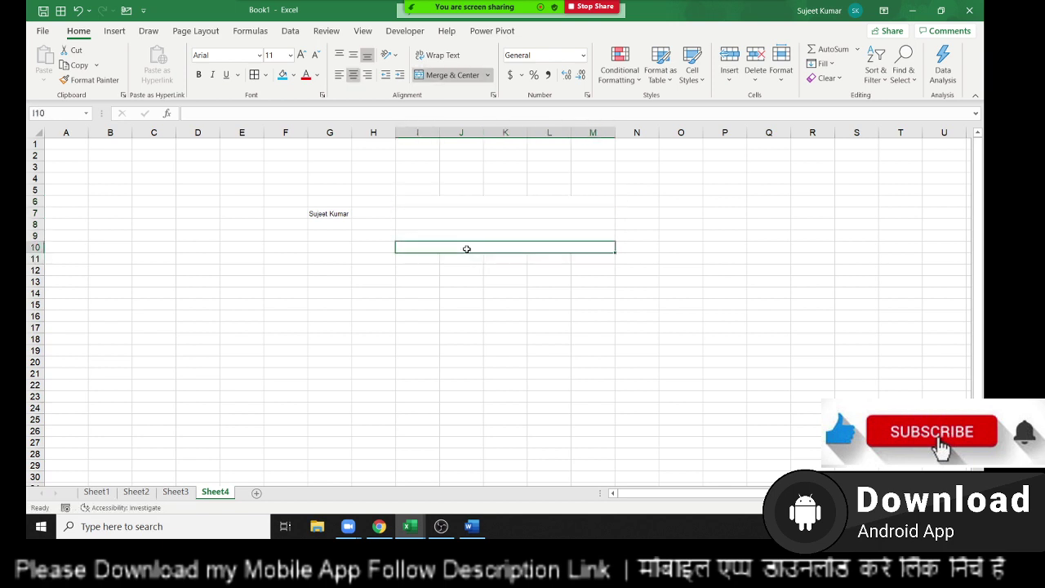
{"action": "left_click", "coordinate": [447, 74]}
{"action": "left_click", "coordinate": [433, 234]}
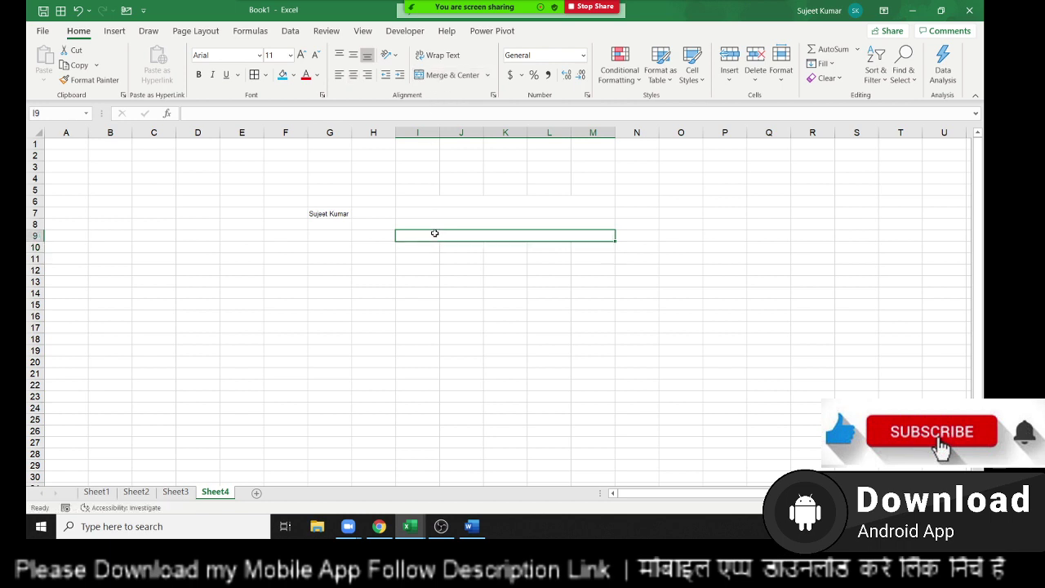
{"action": "left_click", "coordinate": [436, 222]}
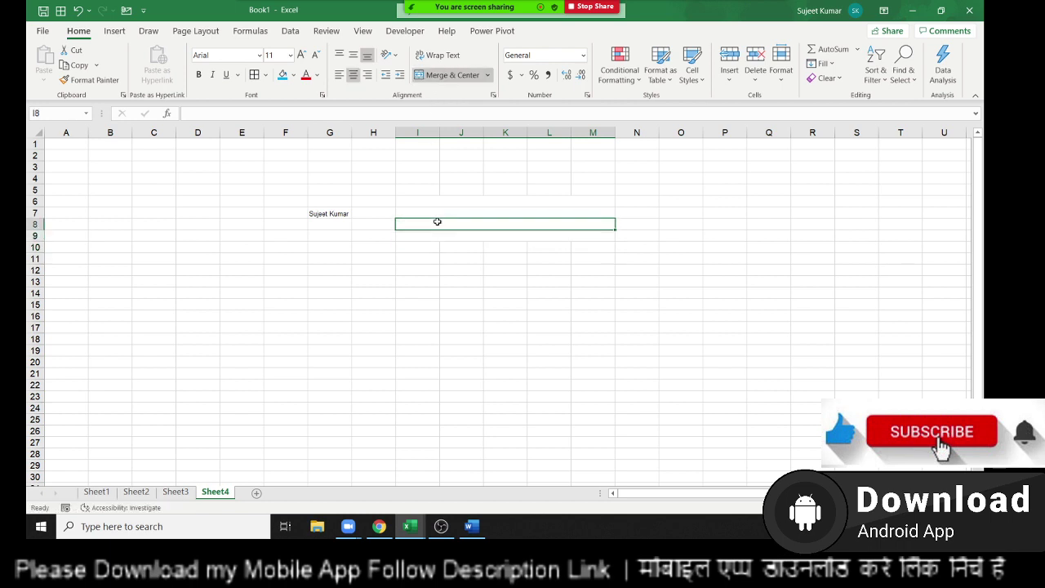
{"action": "left_click", "coordinate": [386, 221]}
{"action": "left_click", "coordinate": [272, 181]}
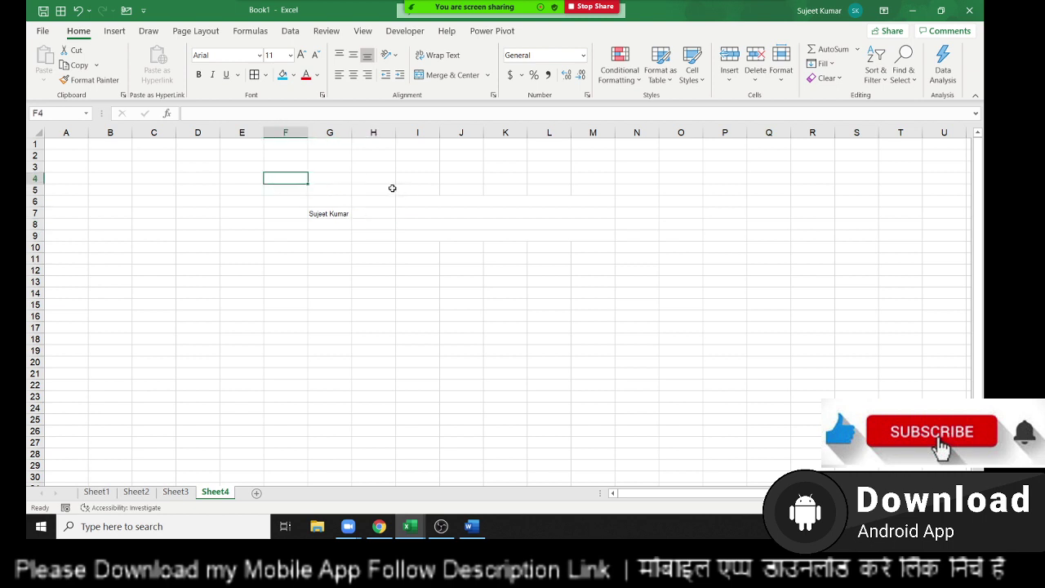
{"action": "left_click_drag", "start_coordinate": [392, 187], "coordinate": [617, 312]}
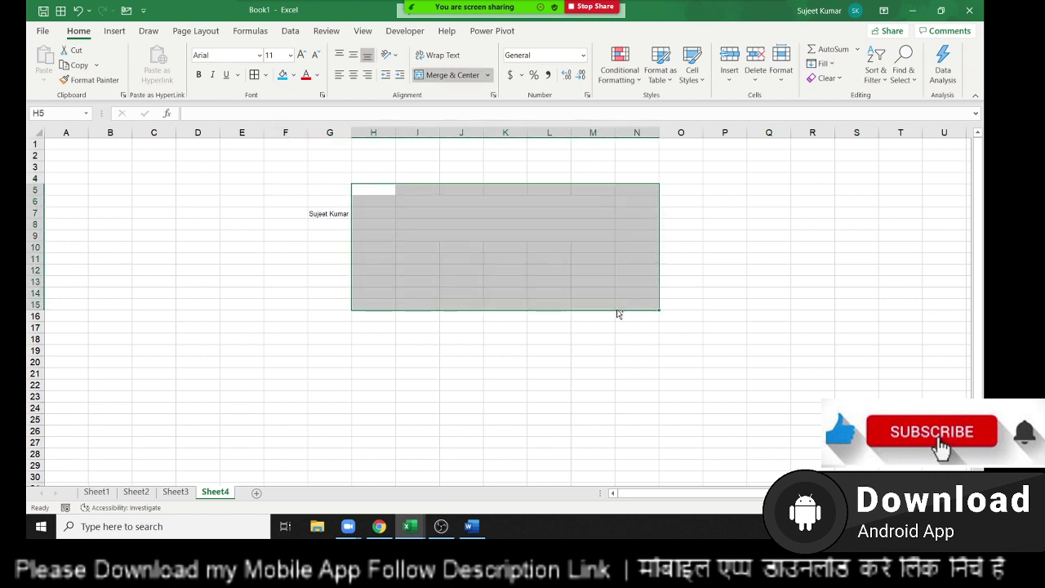
{"action": "key", "text": "ctrl+d"}
{"action": "left_click", "coordinate": [510, 298]}
{"action": "left_click", "coordinate": [446, 223]}
{"action": "left_click", "coordinate": [225, 166]}
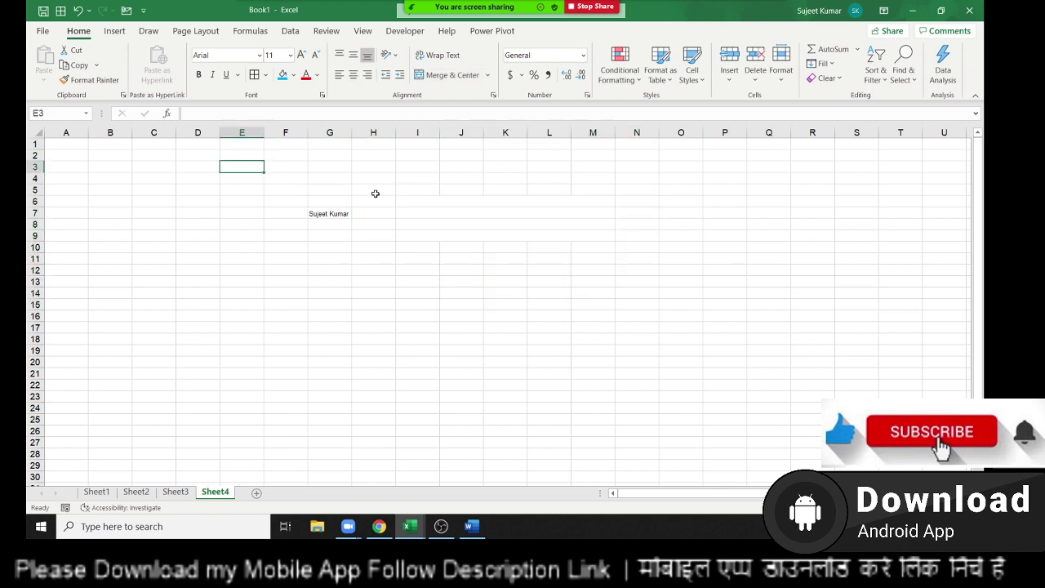
{"action": "key", "text": "ctrl+c"}
{"action": "left_click_drag", "start_coordinate": [368, 182], "coordinate": [561, 265]}
{"action": "key", "text": "ctrl+v"}
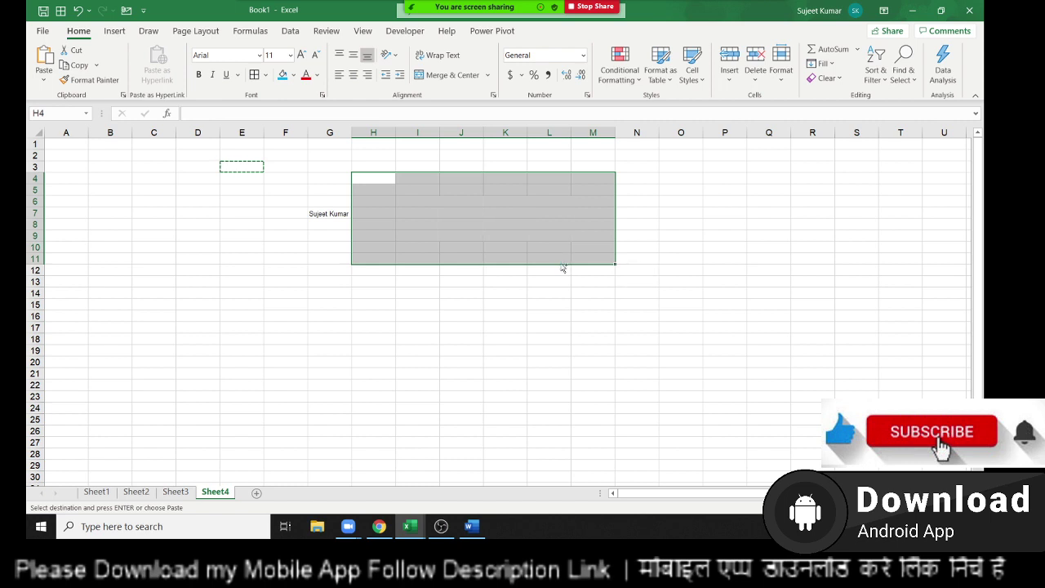
{"action": "key", "text": "ctrl+z"}
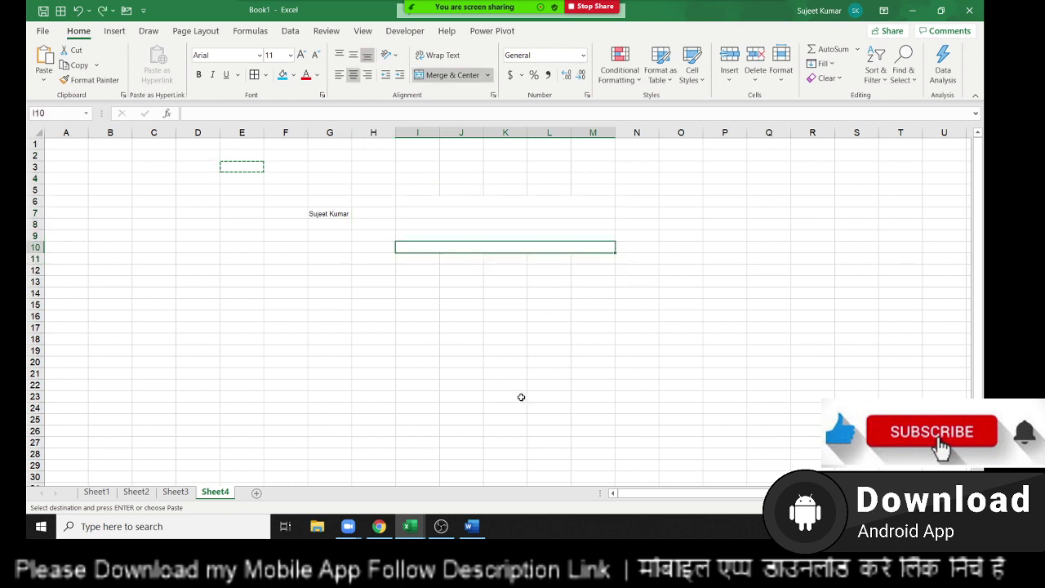
{"action": "left_click", "coordinate": [202, 360]}
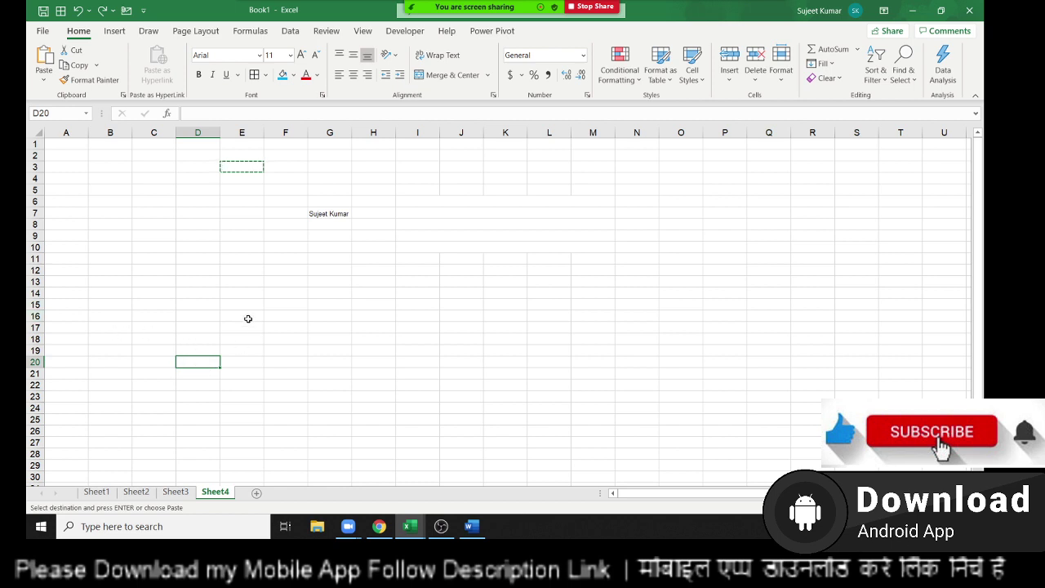
- Merge and centre J75:K75 further down the sheet
{"action": "left_click", "coordinate": [39, 135]}
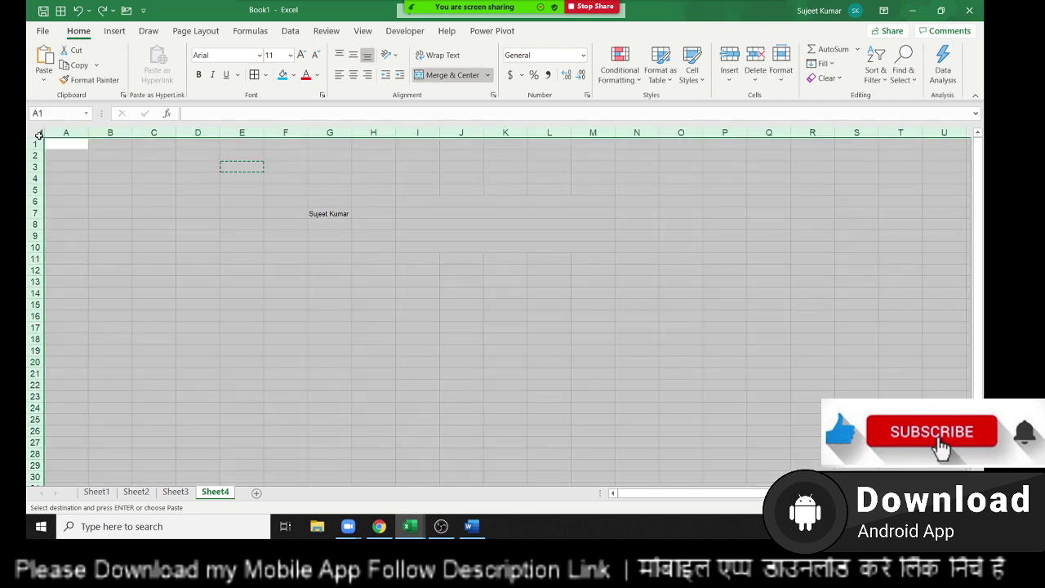
{"action": "key", "text": "Escape"}
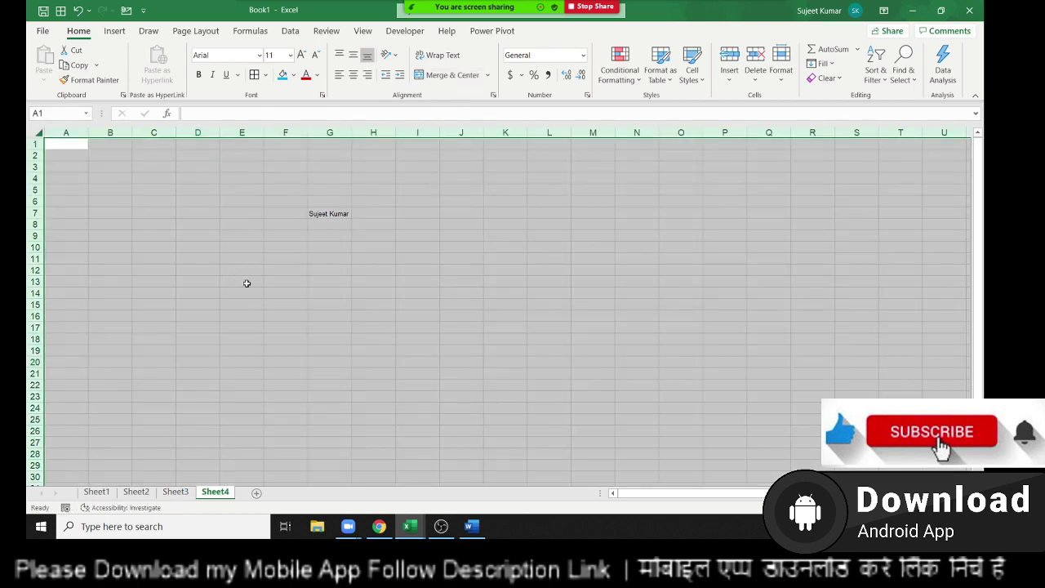
{"action": "left_click", "coordinate": [278, 317]}
{"action": "left_click", "coordinate": [442, 396]}
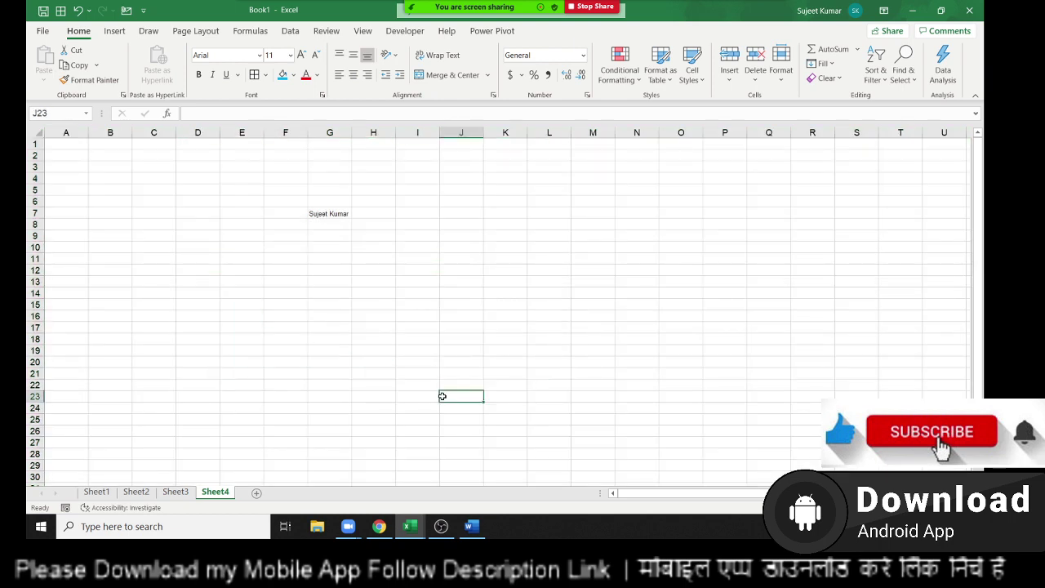
{"action": "scroll", "coordinate": [364, 382], "scroll_direction": "down", "scroll_amount": 5}
{"action": "scroll", "coordinate": [452, 413], "scroll_direction": "down", "scroll_amount": 5}
{"action": "scroll", "coordinate": [452, 413], "scroll_direction": "down", "scroll_amount": 7}
{"action": "left_click_drag", "start_coordinate": [452, 408], "coordinate": [545, 445]}
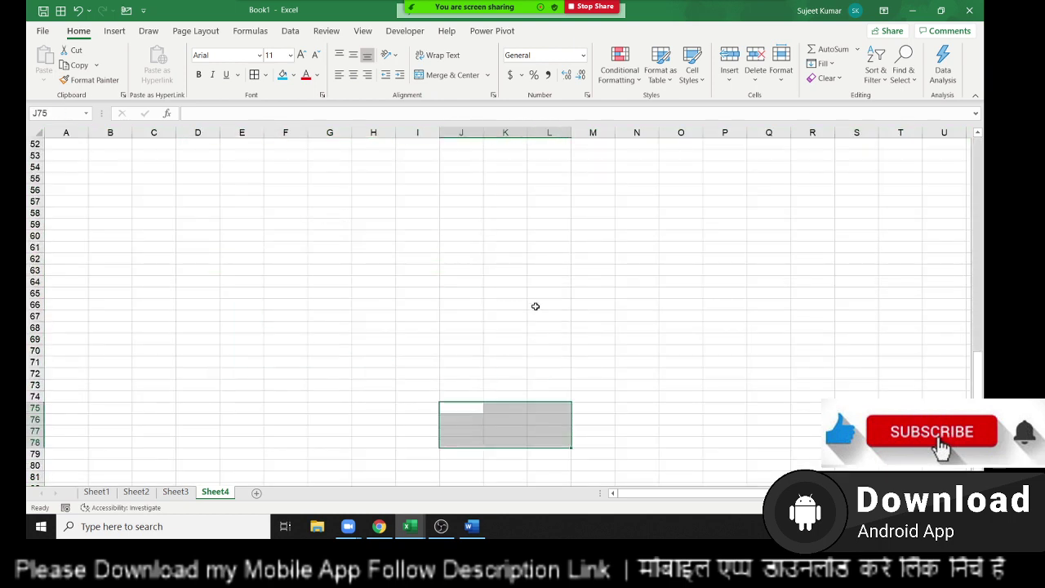
{"action": "left_click_drag", "start_coordinate": [471, 413], "coordinate": [494, 408]}
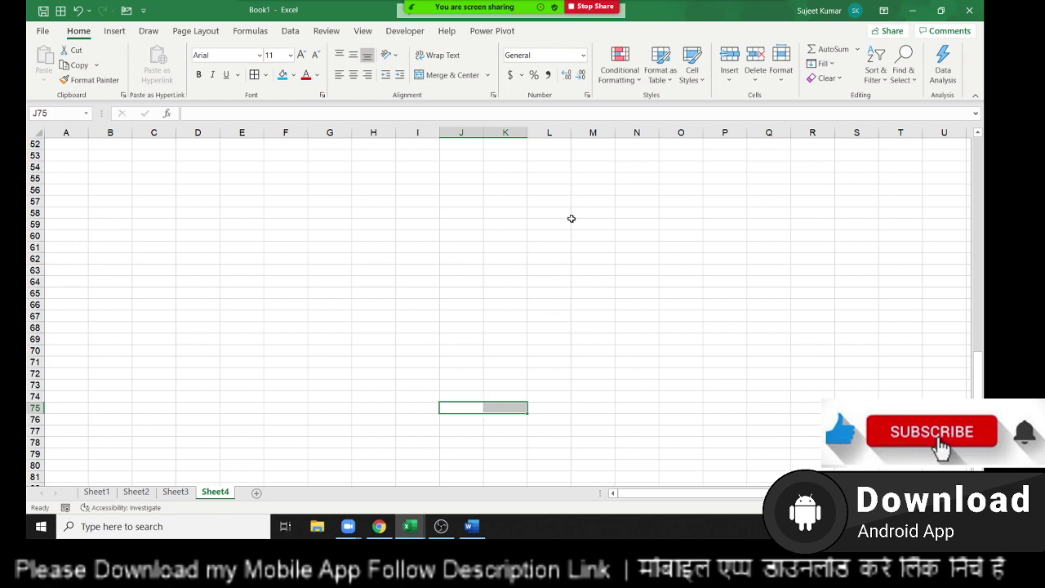
{"action": "left_click", "coordinate": [452, 75]}
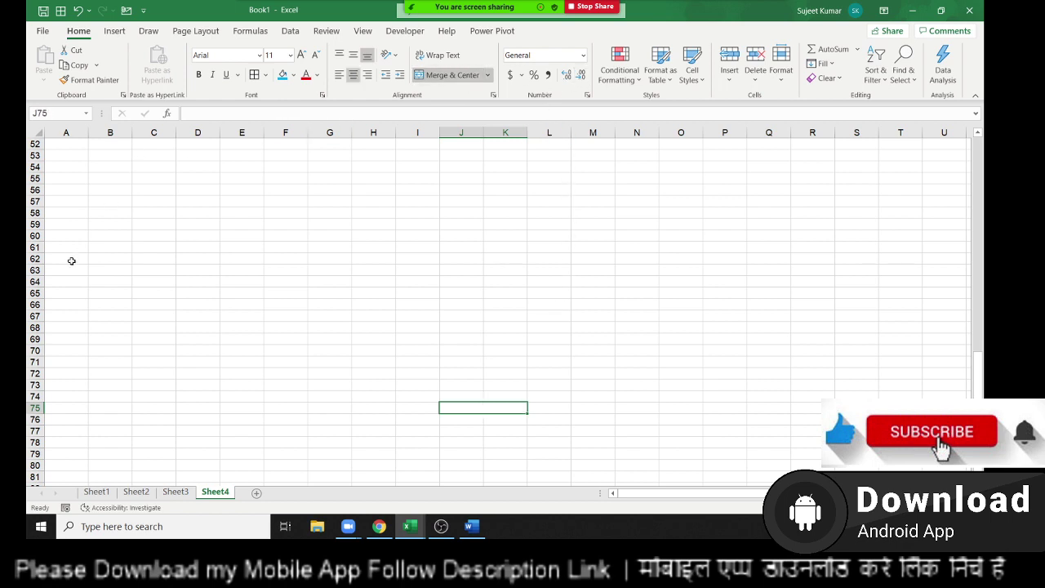
- Merge and centre A62:B62, then return to the top of the sheet
{"action": "left_click_drag", "start_coordinate": [72, 260], "coordinate": [97, 259]}
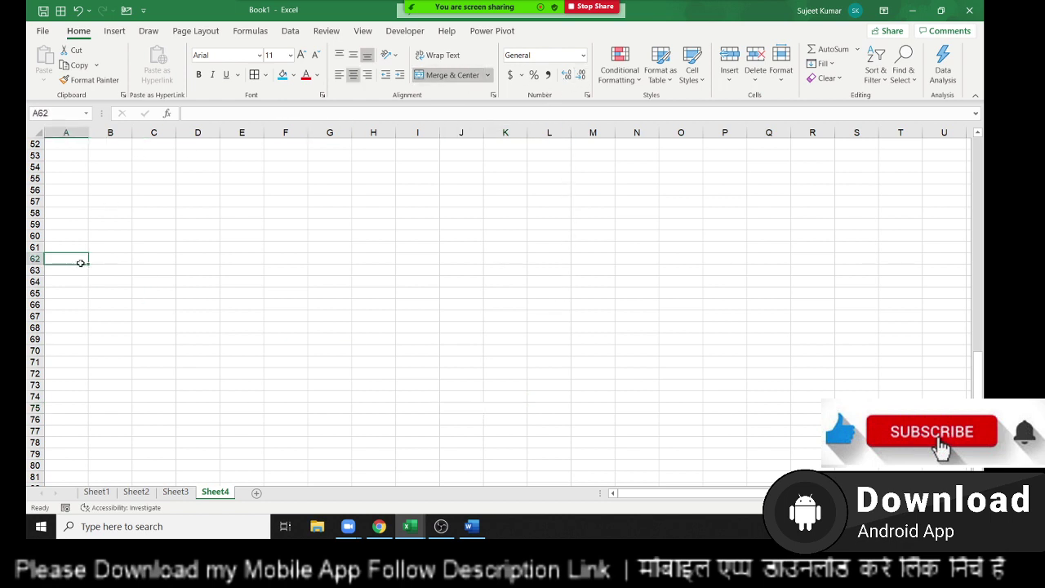
{"action": "left_click", "coordinate": [445, 76]}
{"action": "key", "text": "ctrl+Home"}
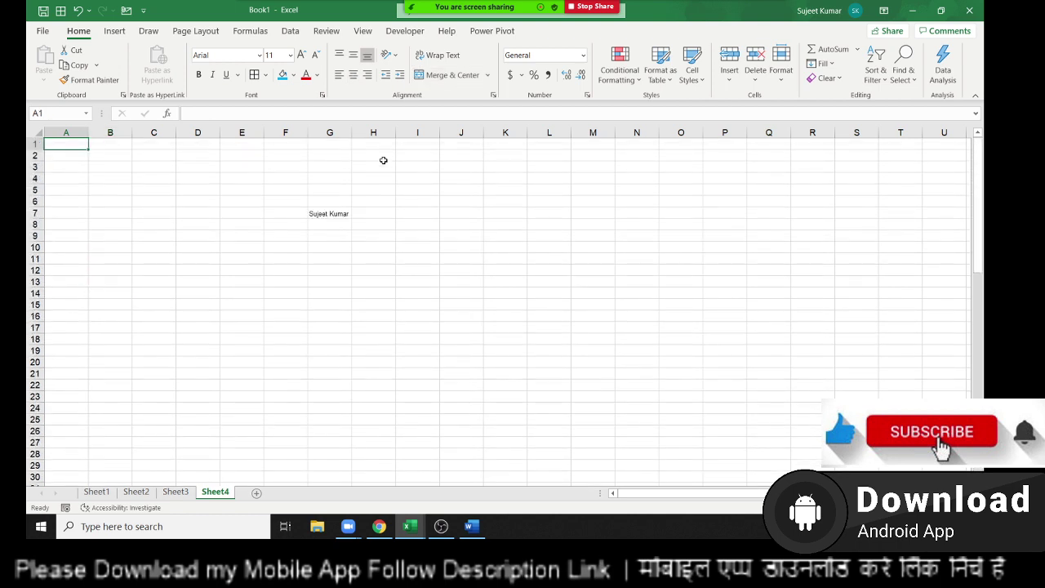
{"action": "key", "text": "Down"}
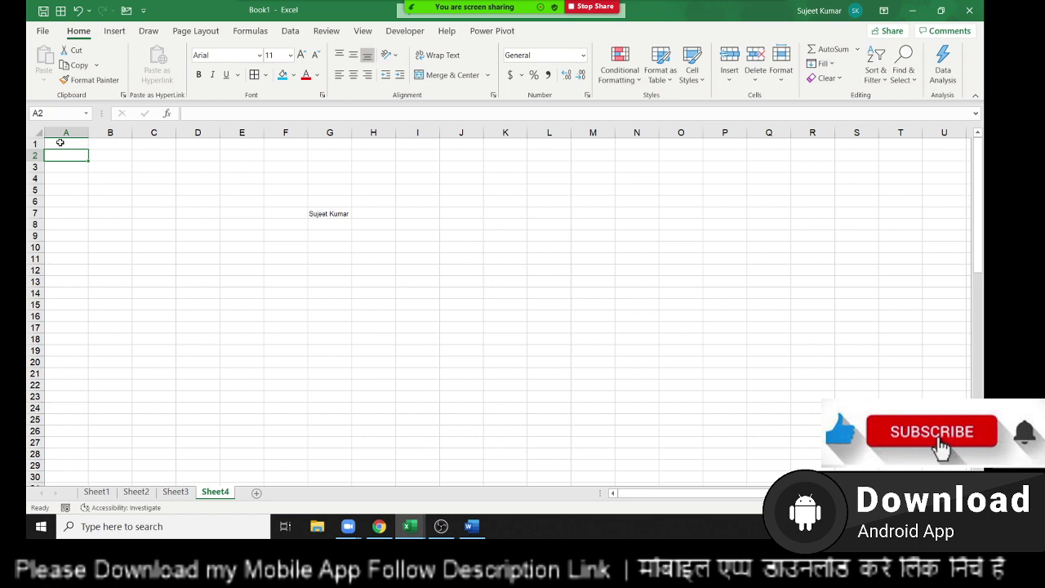
{"action": "scroll", "coordinate": [67, 161], "scroll_direction": "down", "scroll_amount": 4}
{"action": "scroll", "coordinate": [67, 161], "scroll_direction": "down", "scroll_amount": 5}
{"action": "scroll", "coordinate": [66, 162], "scroll_direction": "down", "scroll_amount": 3}
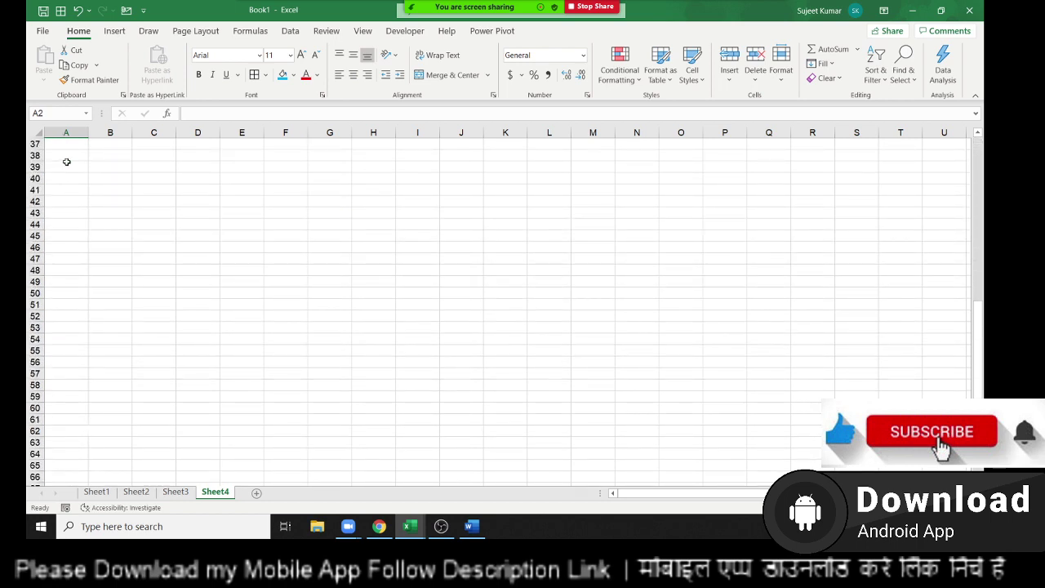
{"action": "scroll", "coordinate": [66, 162], "scroll_direction": "up", "scroll_amount": 2}
{"action": "scroll", "coordinate": [66, 161], "scroll_direction": "up", "scroll_amount": 2}
{"action": "scroll", "coordinate": [66, 162], "scroll_direction": "up", "scroll_amount": 2}
{"action": "scroll", "coordinate": [67, 162], "scroll_direction": "up", "scroll_amount": 7}
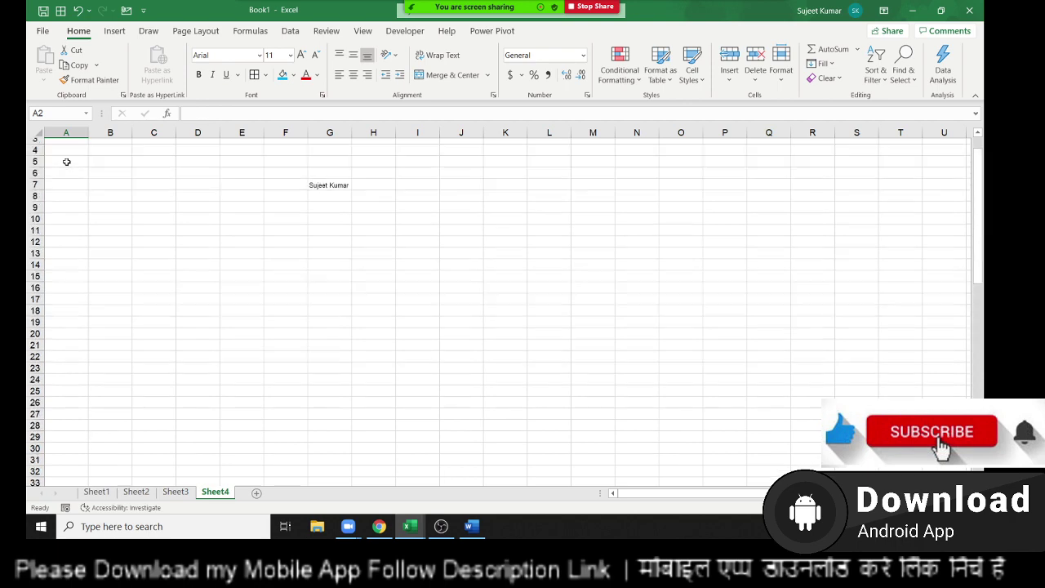
{"action": "scroll", "coordinate": [66, 161], "scroll_direction": "up", "scroll_amount": 1}
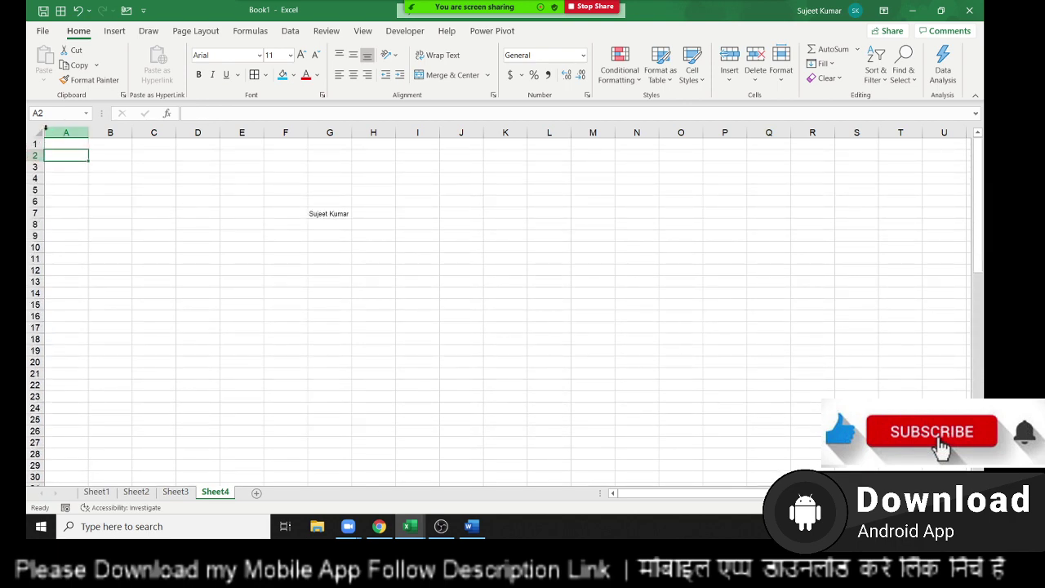
{"action": "left_click", "coordinate": [38, 132]}
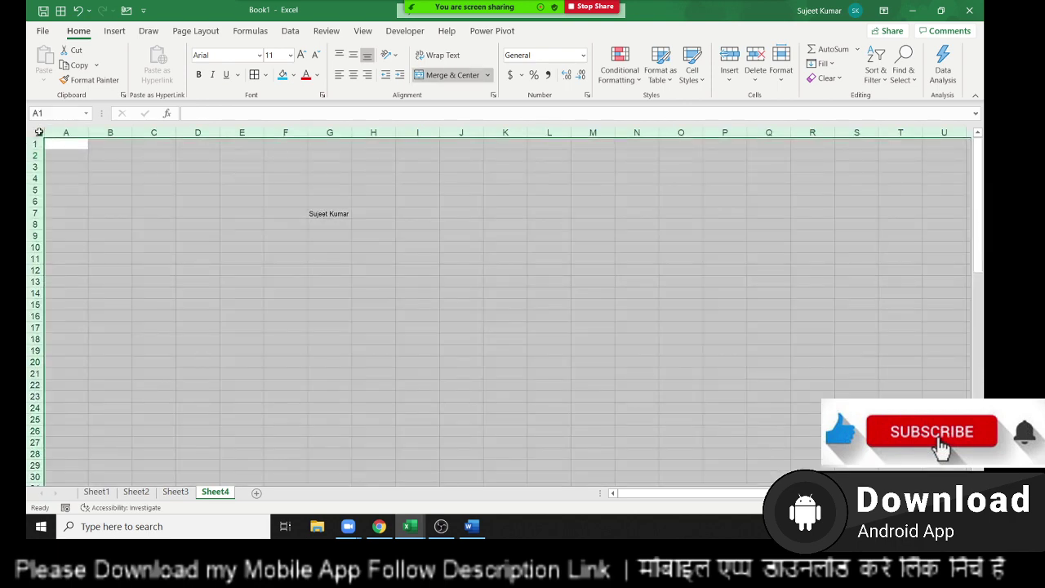
{"action": "left_click", "coordinate": [79, 175]}
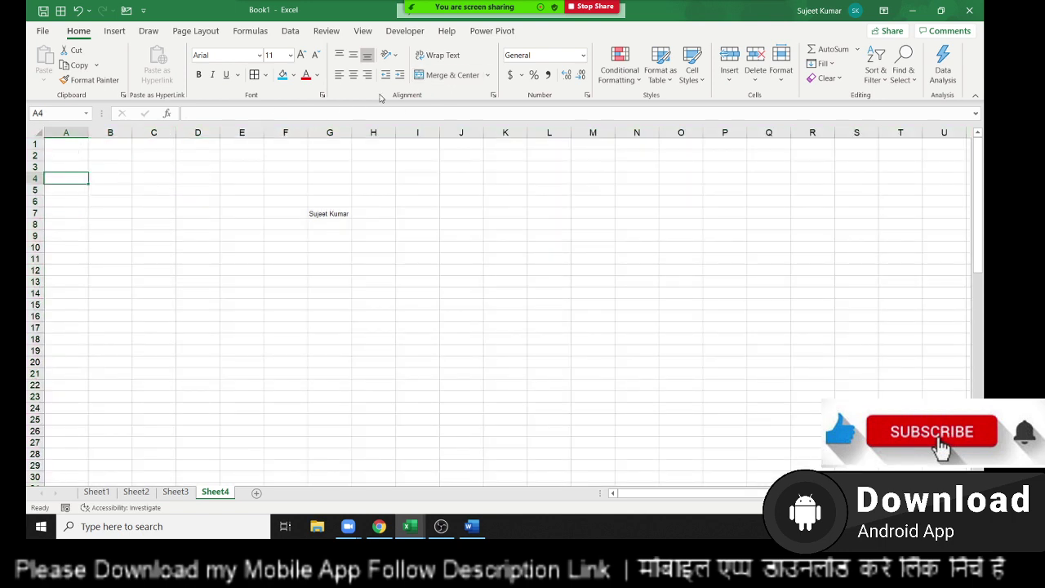
{"action": "left_click", "coordinate": [38, 132]}
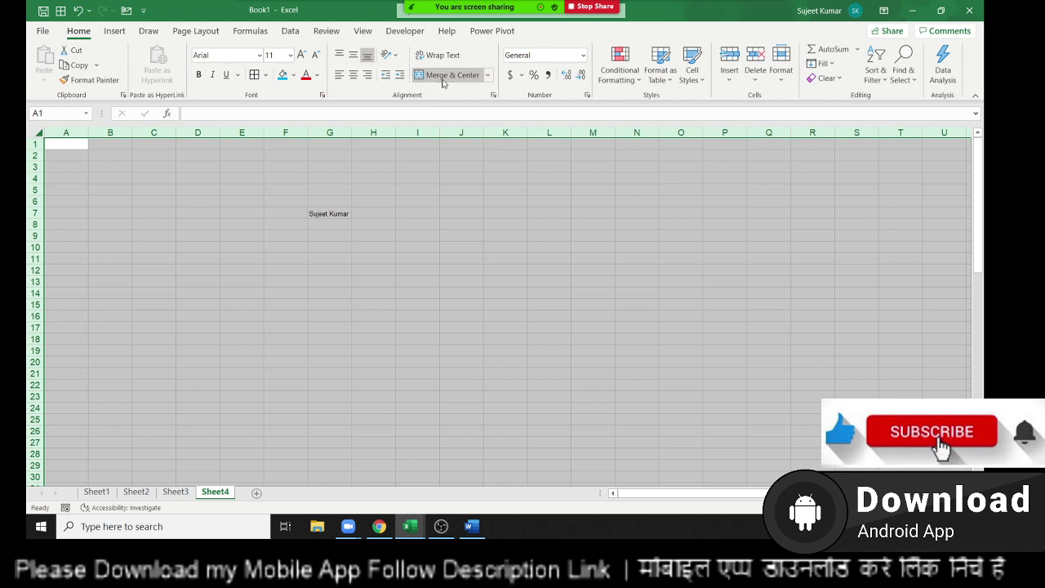
{"action": "scroll", "coordinate": [369, 247], "scroll_direction": "down", "scroll_amount": 6}
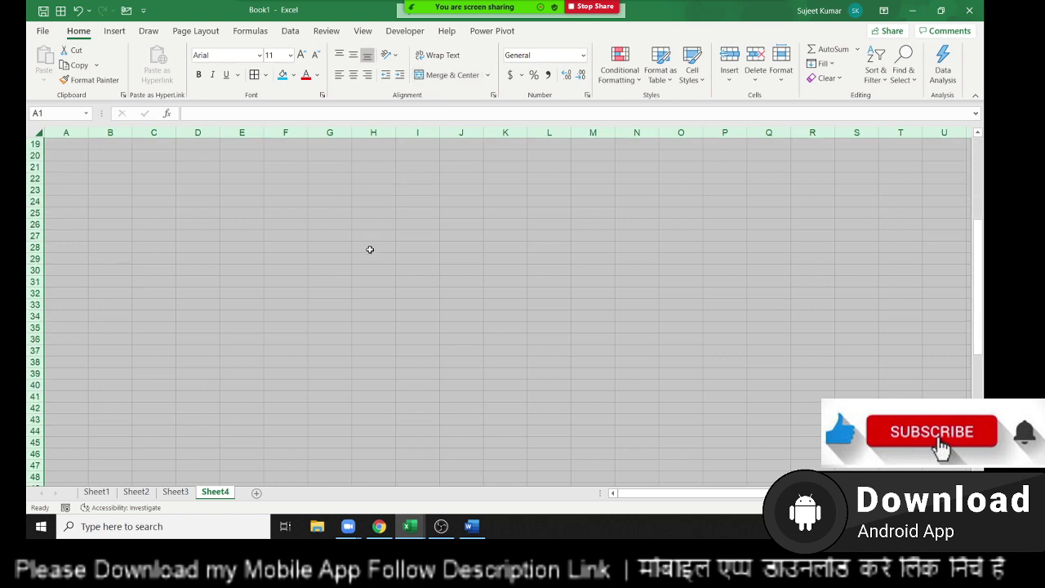
{"action": "scroll", "coordinate": [363, 243], "scroll_direction": "up", "scroll_amount": 4}
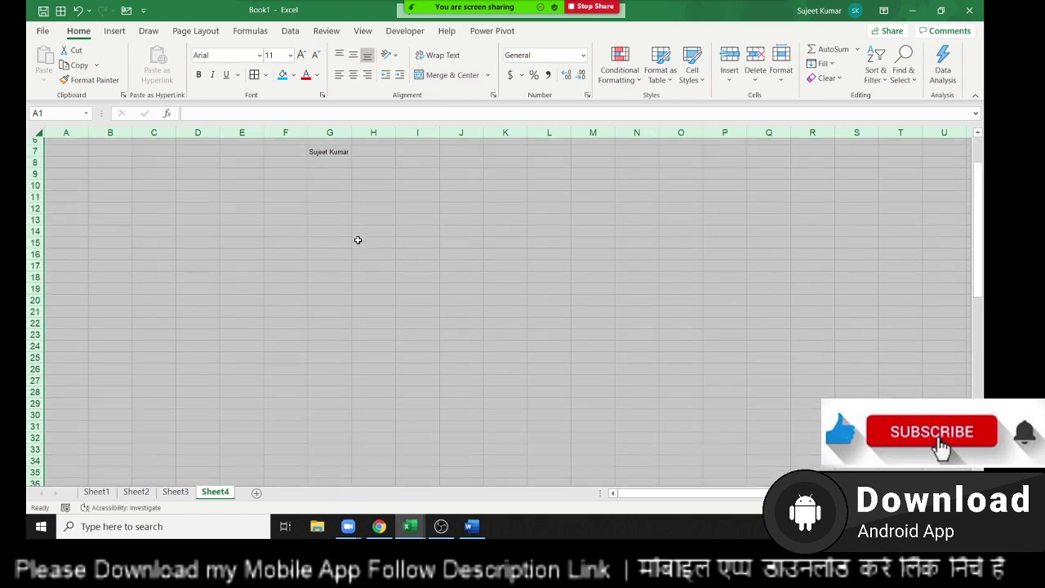
{"action": "scroll", "coordinate": [363, 244], "scroll_direction": "up", "scroll_amount": 2}
{"action": "left_click", "coordinate": [218, 277]}
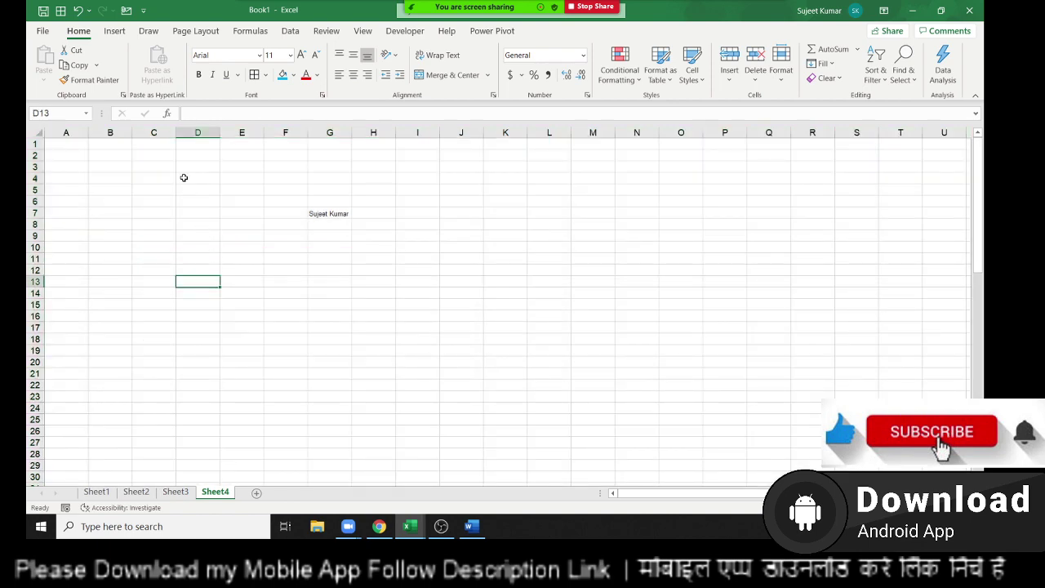
- Merge and centre D4:E4 and D10:E11 as trial merges
{"action": "left_click_drag", "start_coordinate": [185, 176], "coordinate": [236, 176]}
{"action": "left_click", "coordinate": [457, 79]}
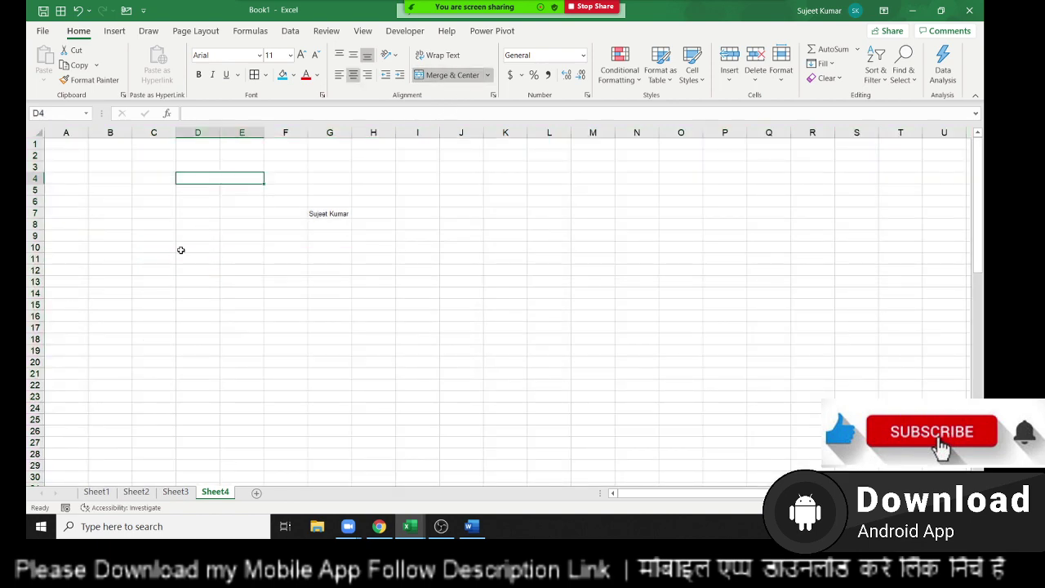
{"action": "left_click_drag", "start_coordinate": [180, 250], "coordinate": [245, 258]}
{"action": "left_click", "coordinate": [453, 75]}
{"action": "left_click", "coordinate": [374, 362]}
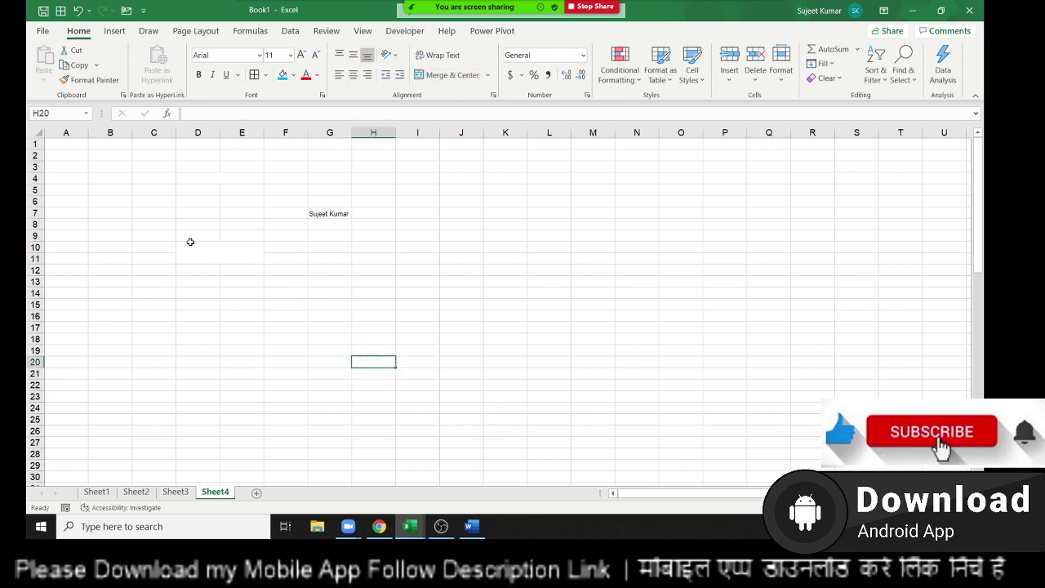
- Unmerge all cells in B2:I16 and delete E5:H10, clearing the name in G7
{"action": "left_click_drag", "start_coordinate": [89, 153], "coordinate": [406, 320]}
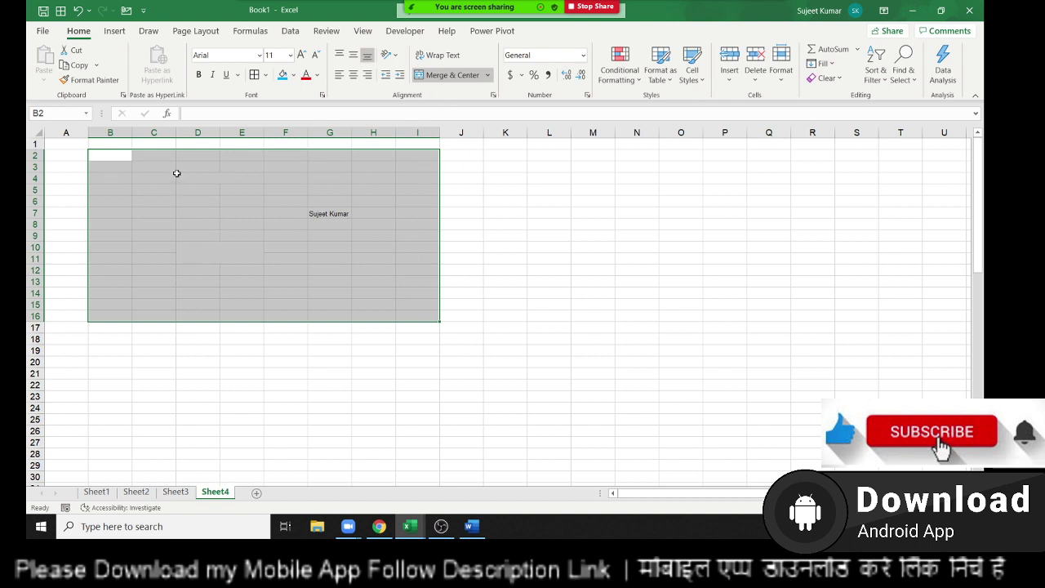
{"action": "left_click", "coordinate": [426, 75]}
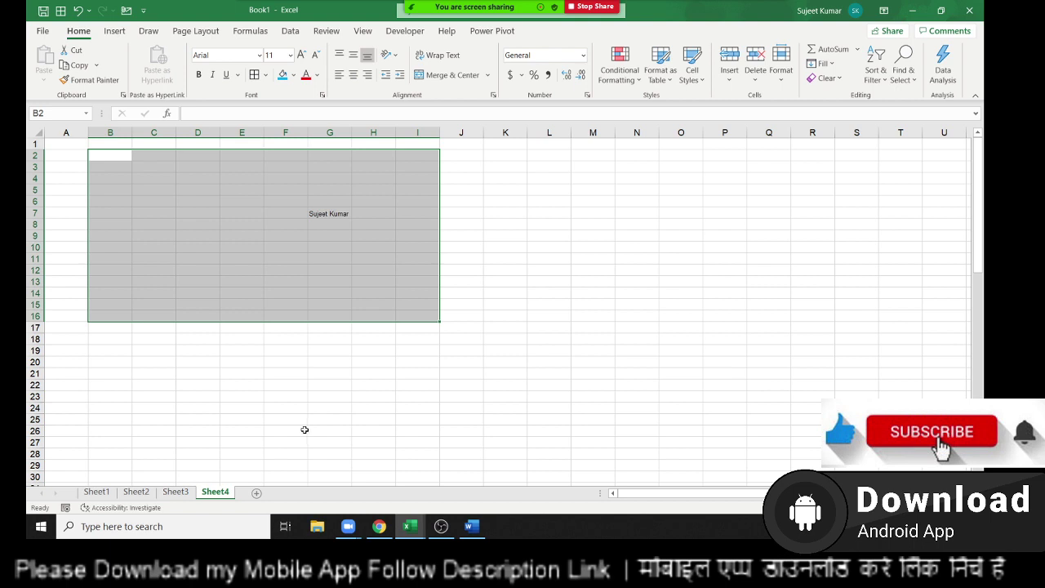
{"action": "left_click", "coordinate": [154, 221]}
{"action": "mouse_move", "coordinate": [175, 221]}
{"action": "left_mouse_down"}
{"action": "mouse_move", "coordinate": [270, 207]}
{"action": "mouse_move", "coordinate": [358, 255]}
{"action": "left_mouse_up"}
{"action": "key", "text": "Delete"}
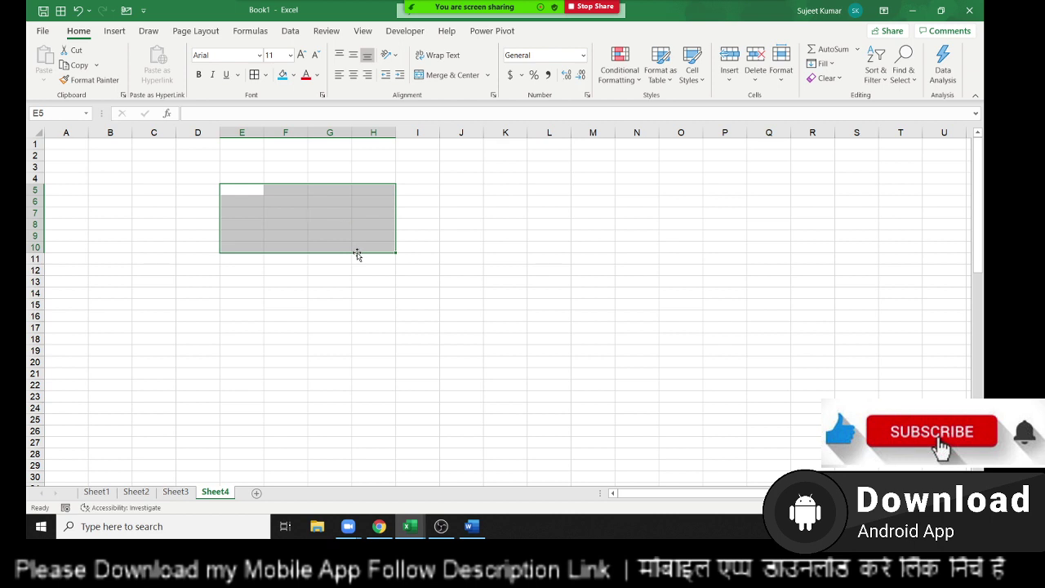
- In Gmail's Teams webinar email, open a blank new message, click between its fields, and discard it
{"action": "left_click", "coordinate": [380, 526]}
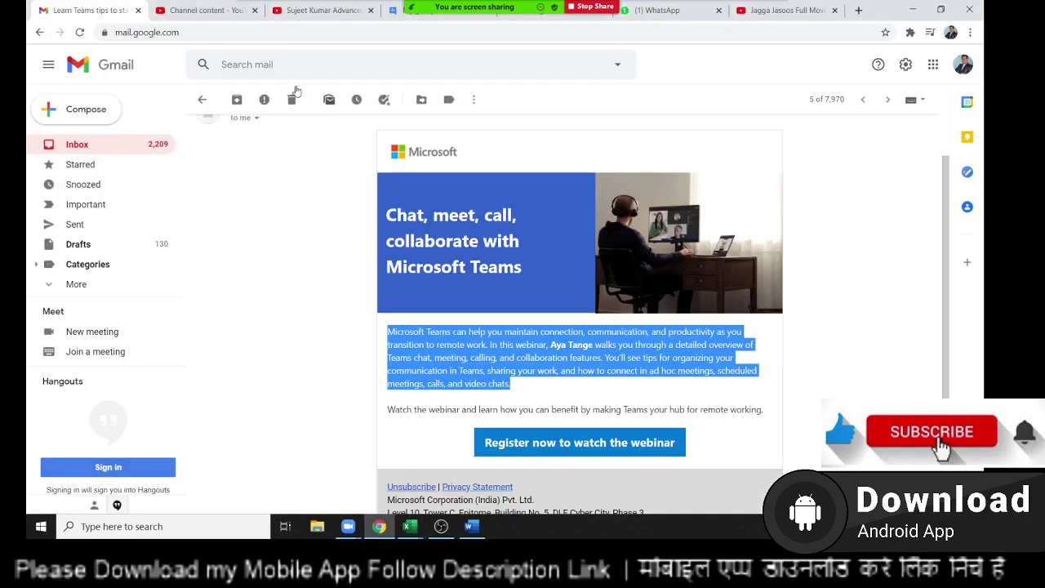
{"action": "left_click", "coordinate": [235, 65]}
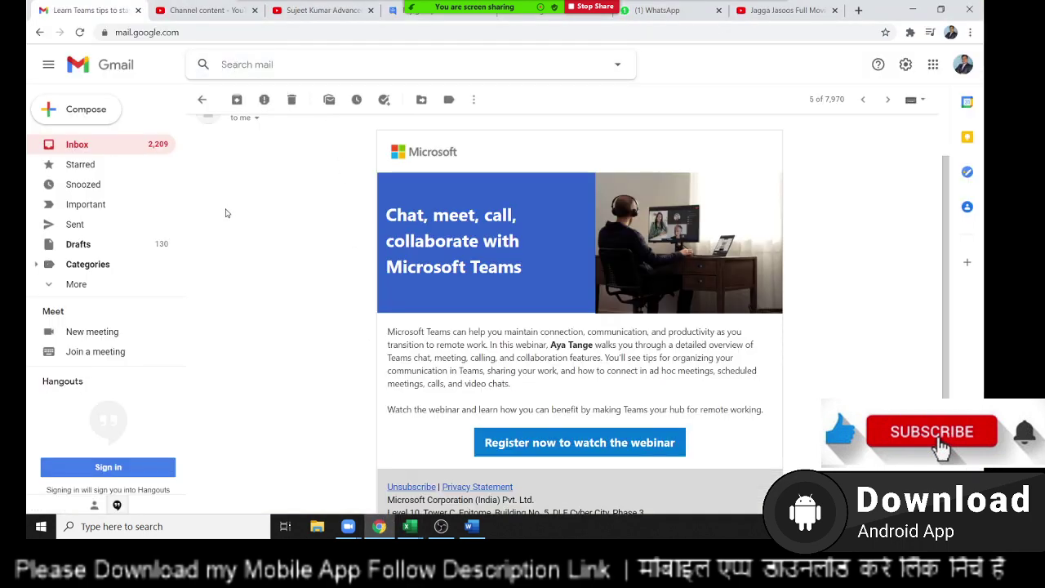
{"action": "left_click", "coordinate": [74, 108]}
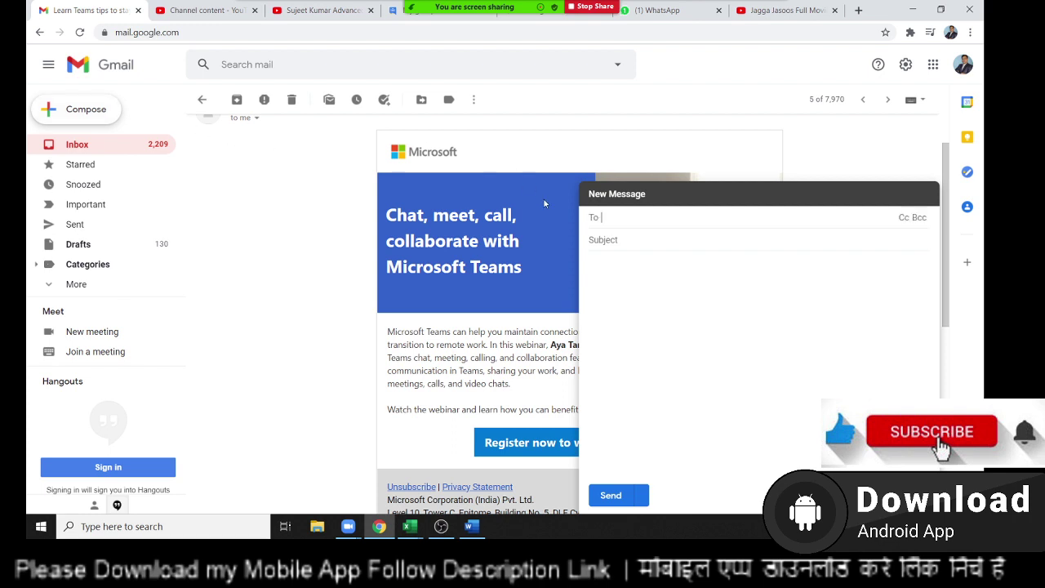
{"action": "left_click", "coordinate": [779, 401]}
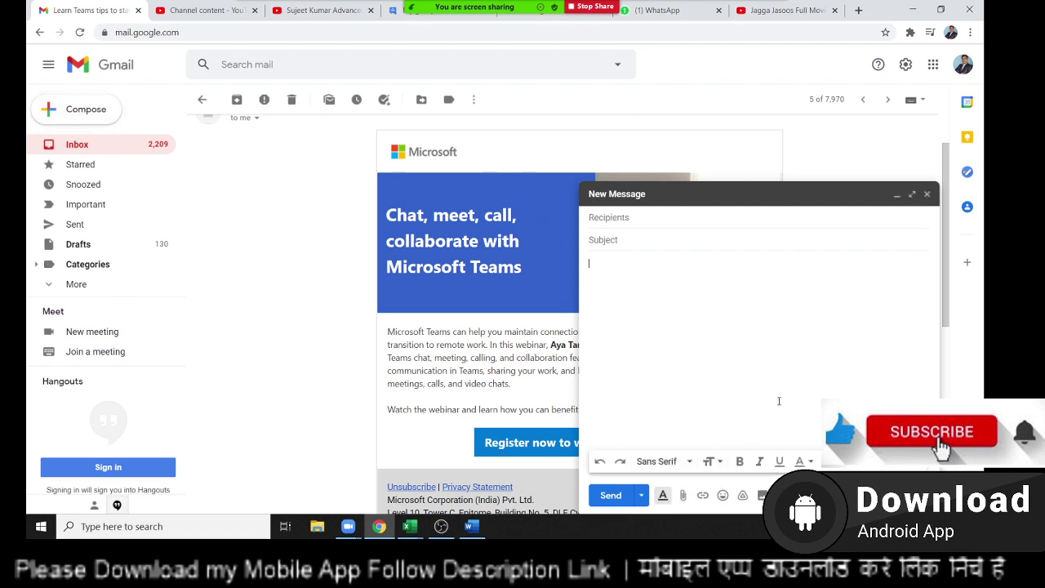
{"action": "left_click", "coordinate": [605, 218]}
{"action": "left_click", "coordinate": [615, 296]}
{"action": "left_click", "coordinate": [609, 218]}
{"action": "left_click", "coordinate": [613, 322]}
{"action": "left_click", "coordinate": [684, 216]}
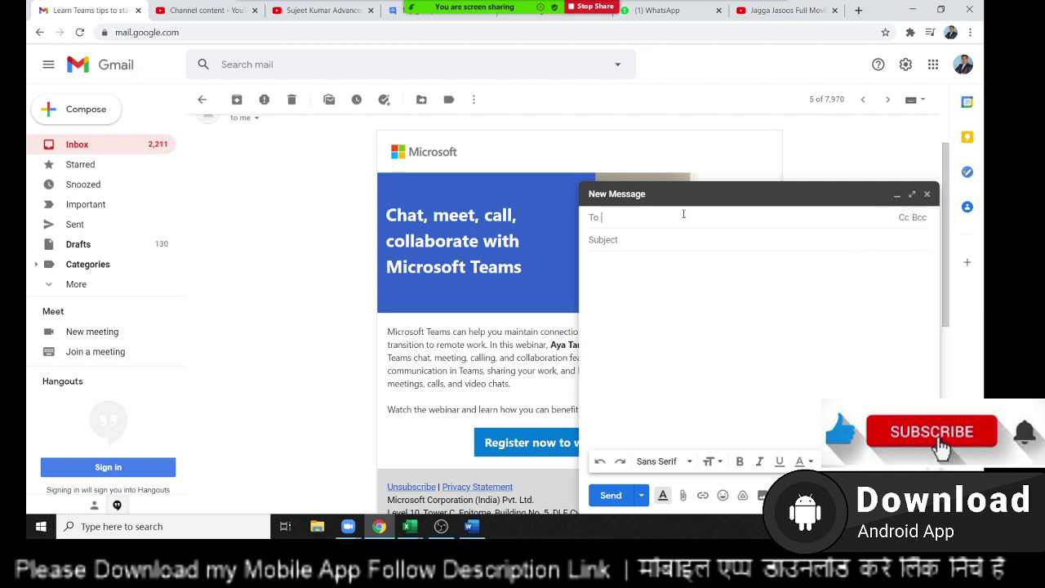
{"action": "left_click", "coordinate": [672, 269]}
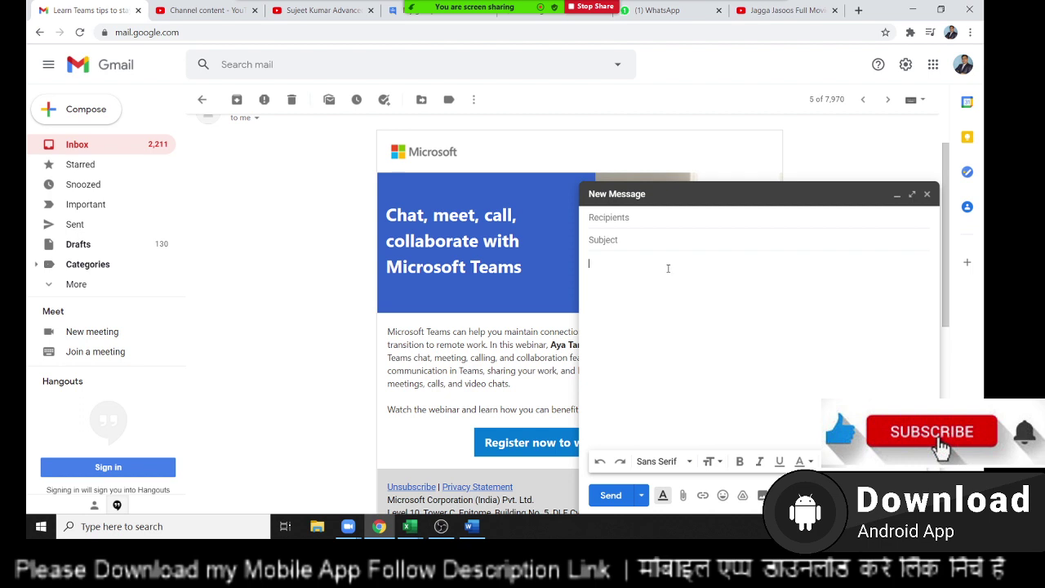
{"action": "left_click", "coordinate": [603, 216]}
{"action": "left_click", "coordinate": [771, 255]}
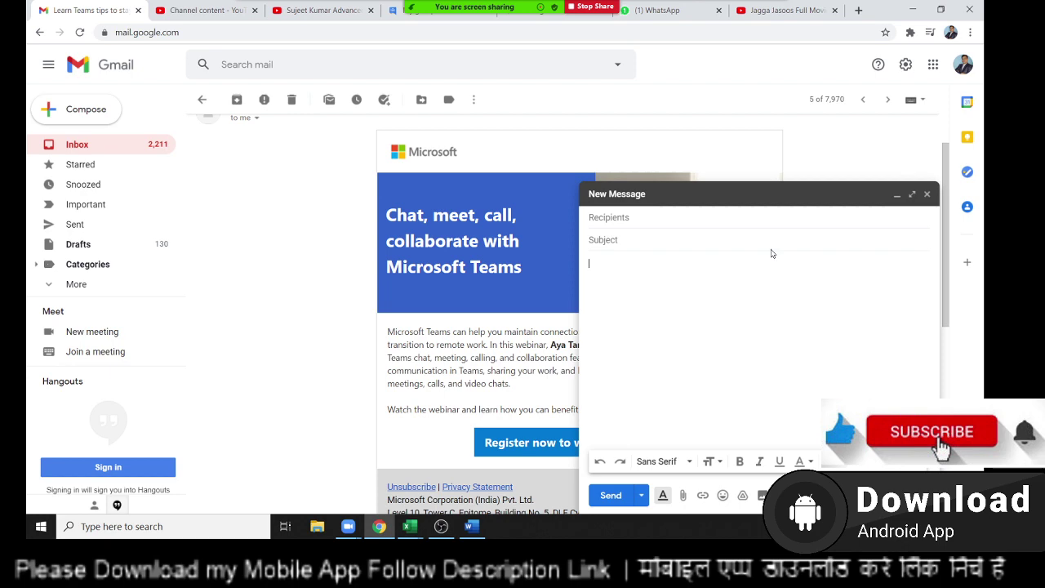
{"action": "left_click", "coordinate": [928, 194]}
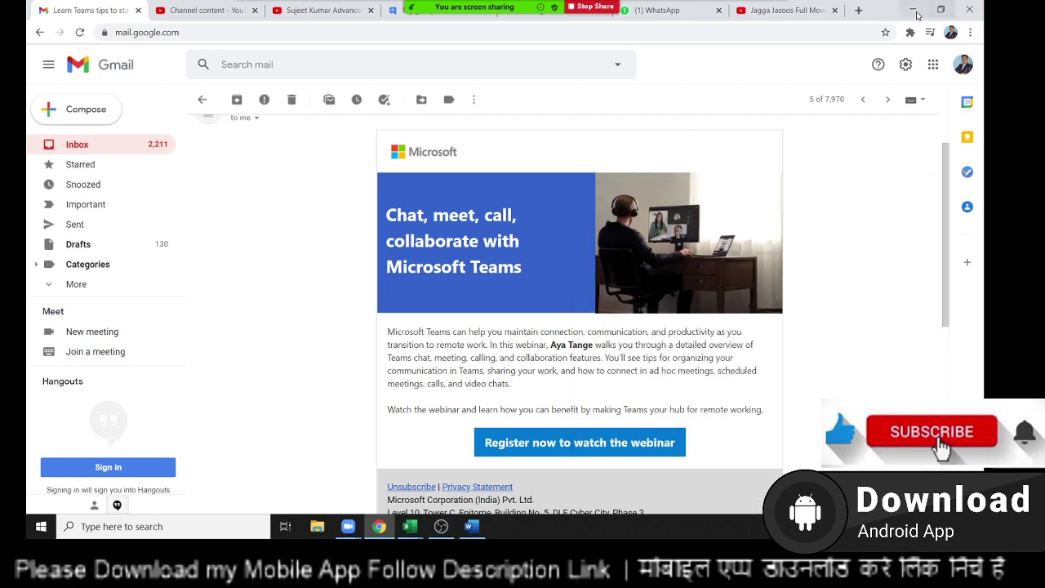
- Back in Excel, widen columns A and B and make rows 2 and 3 taller
{"action": "left_click", "coordinate": [912, 9]}
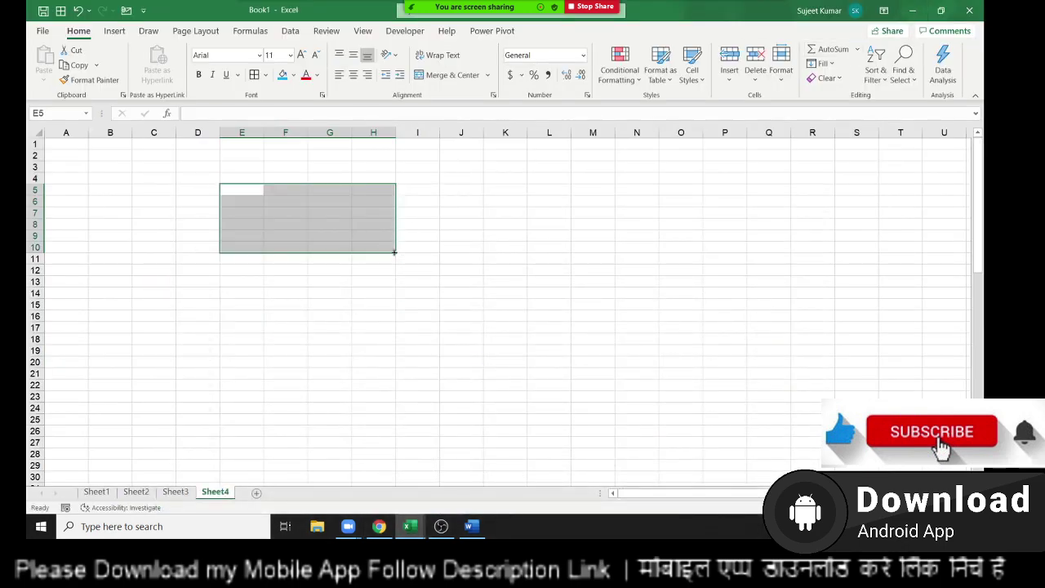
{"action": "left_click", "coordinate": [246, 189]}
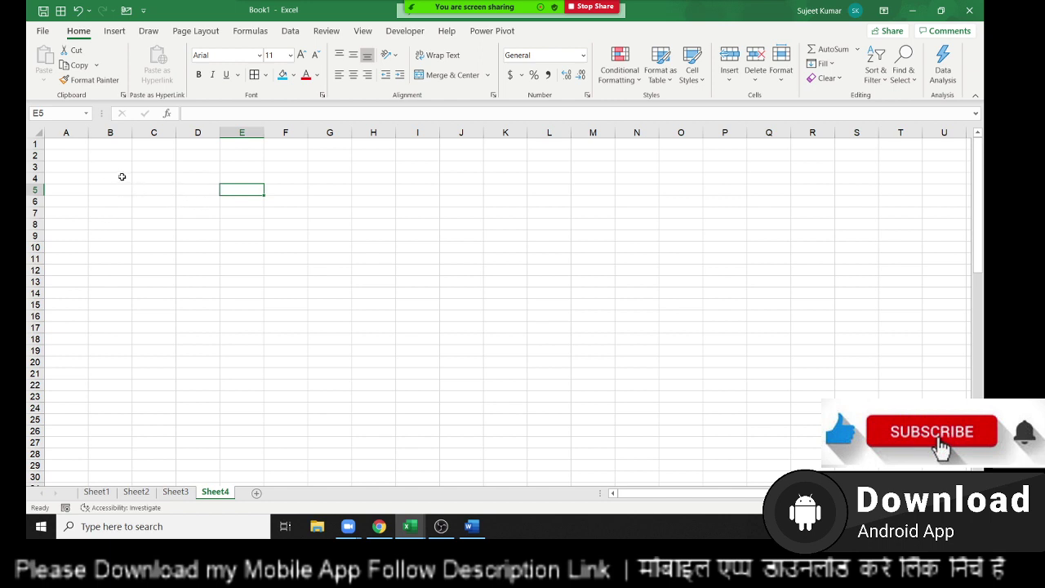
{"action": "left_click_drag", "start_coordinate": [132, 130], "coordinate": [248, 131]}
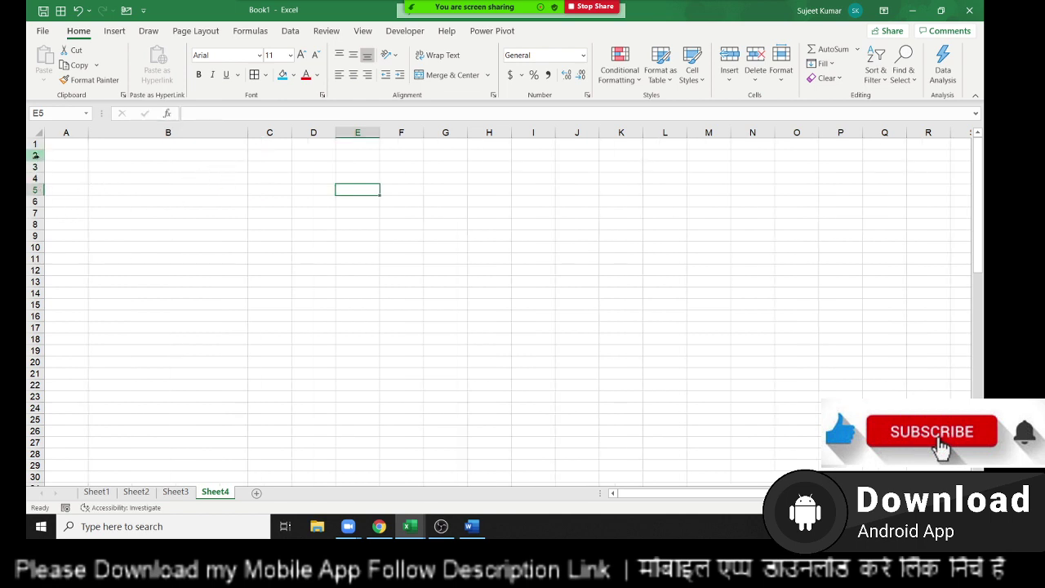
{"action": "left_click_drag", "start_coordinate": [35, 155], "coordinate": [37, 199]}
{"action": "left_click", "coordinate": [128, 251]}
{"action": "left_click", "coordinate": [120, 166]}
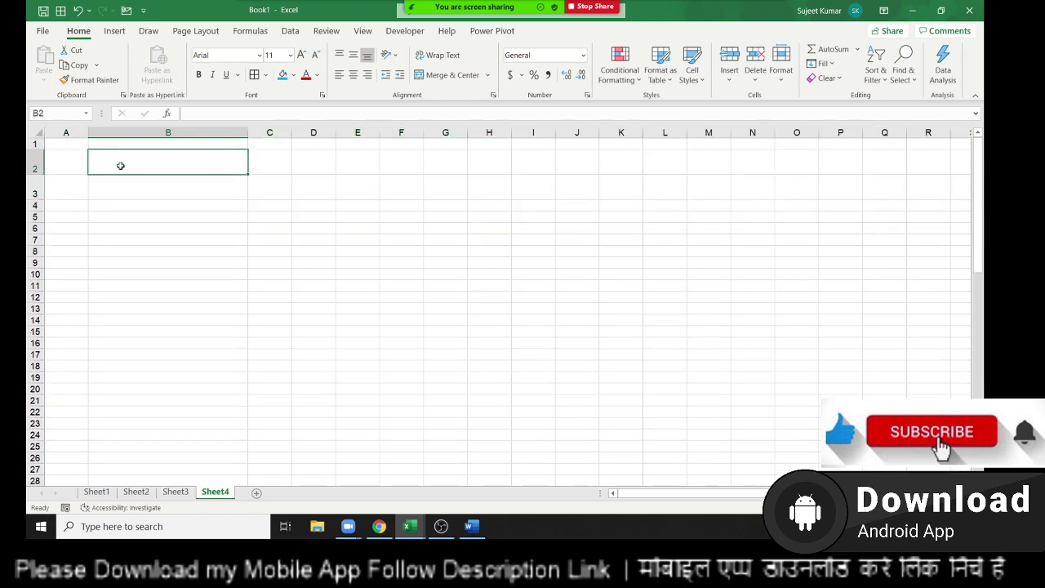
{"action": "left_click", "coordinate": [94, 139]}
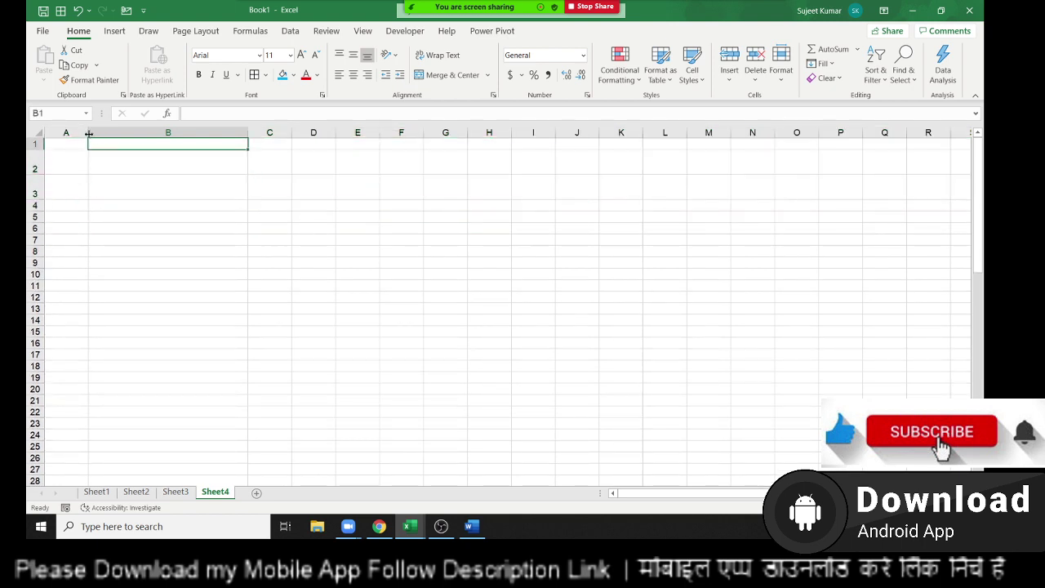
{"action": "left_click_drag", "start_coordinate": [89, 133], "coordinate": [115, 135]}
- Enter the labels Name in A2 and City in A3
{"action": "left_click", "coordinate": [75, 158]}
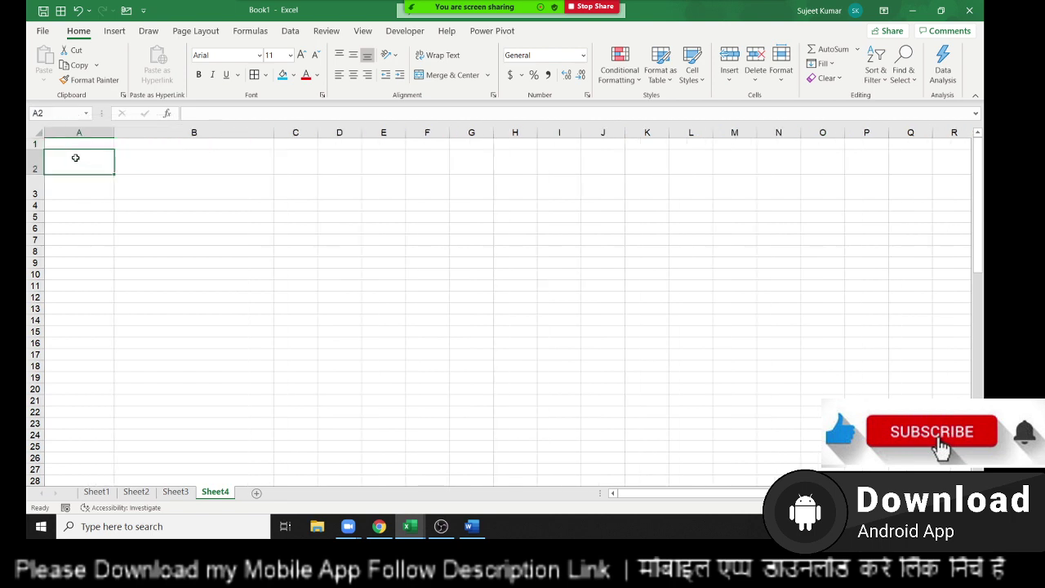
{"action": "type", "text": "Name"}
{"action": "key", "text": "Return"}
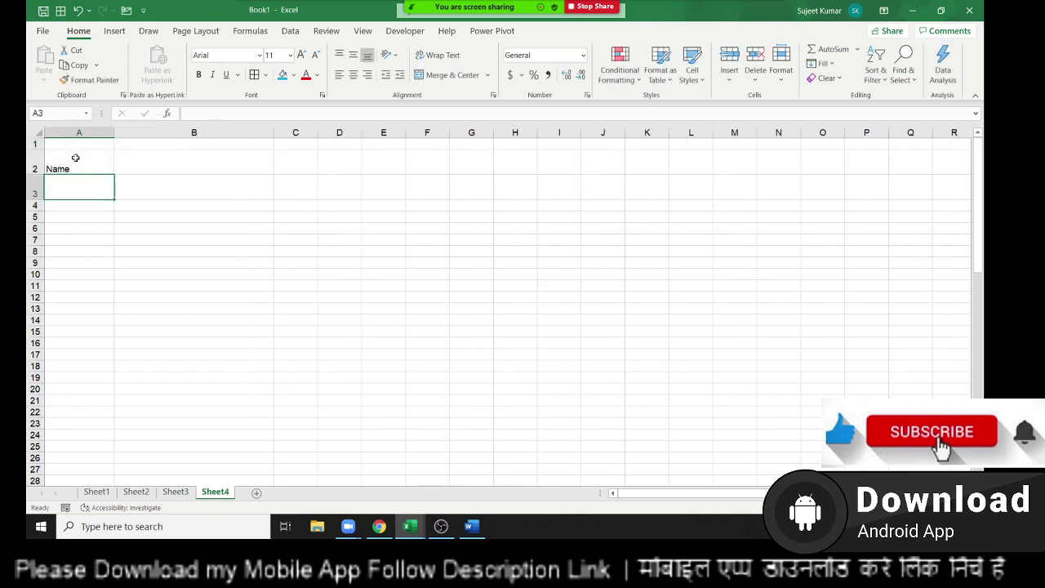
{"action": "type", "text": "City"}
{"action": "key", "text": "Return"}
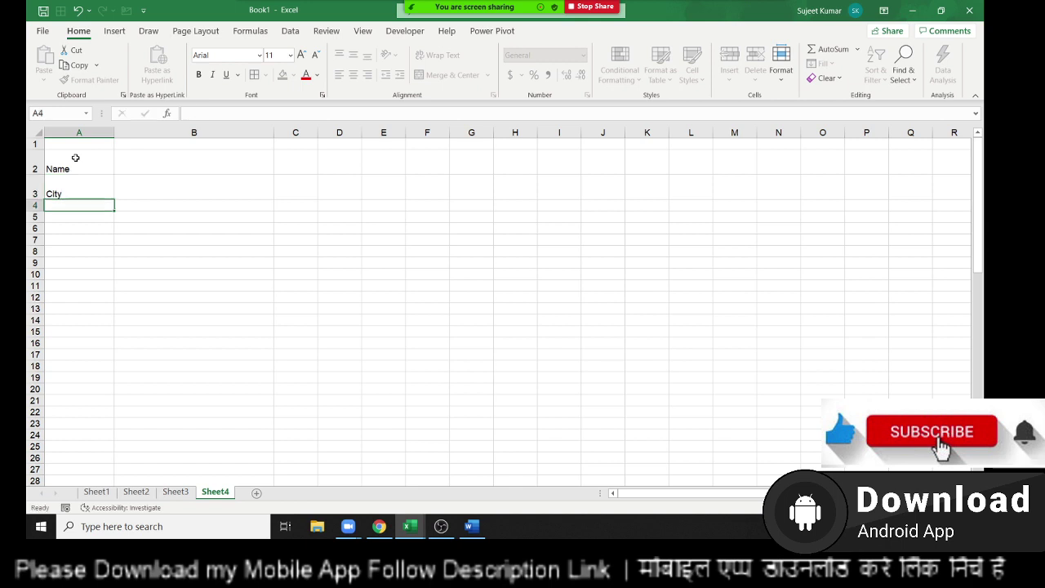
- Fill cells B2 and B3 with cyan beside the Name and City labels
{"action": "left_click", "coordinate": [158, 155]}
{"action": "left_click", "coordinate": [283, 74]}
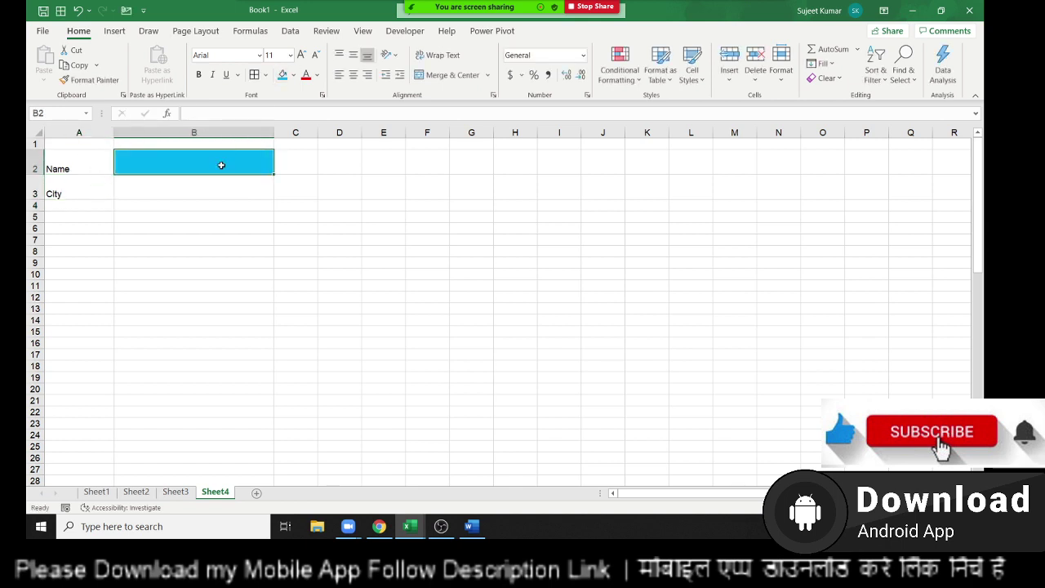
{"action": "left_click", "coordinate": [210, 187]}
{"action": "left_click", "coordinate": [282, 75]}
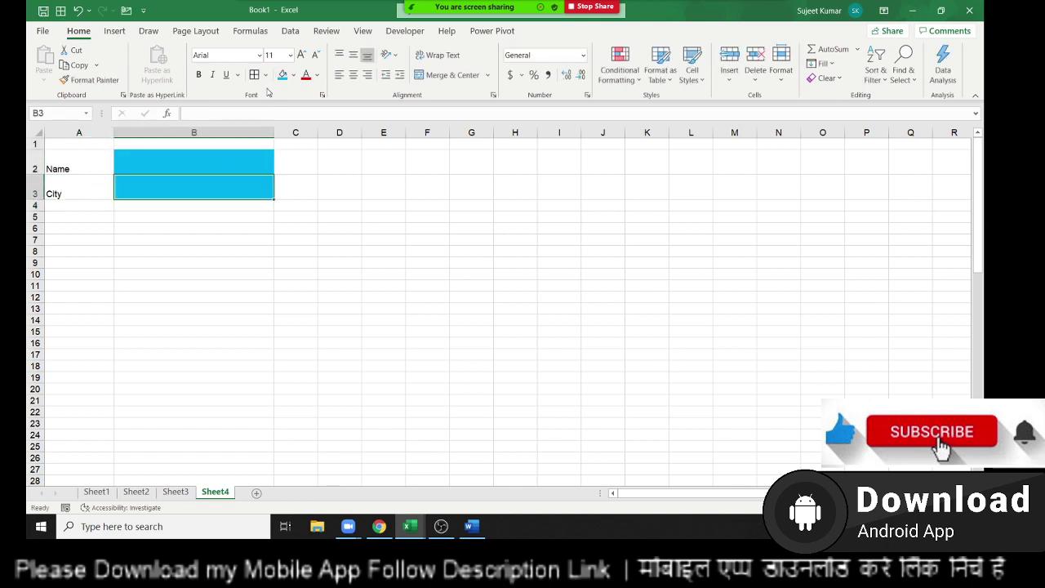
{"action": "left_click", "coordinate": [265, 75]}
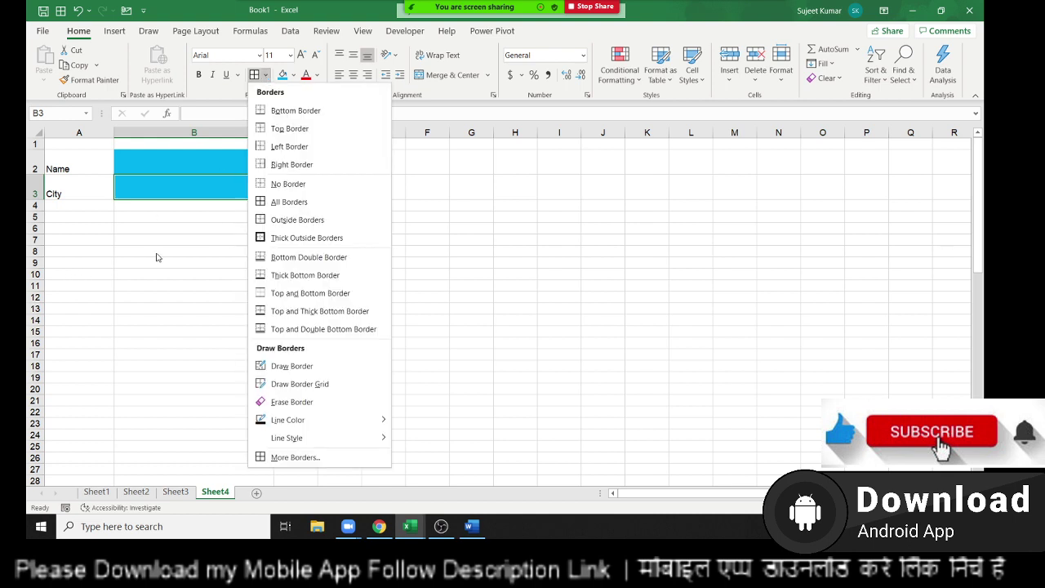
{"action": "left_click", "coordinate": [121, 243]}
{"action": "left_click", "coordinate": [121, 217]}
{"action": "left_click", "coordinate": [150, 189]}
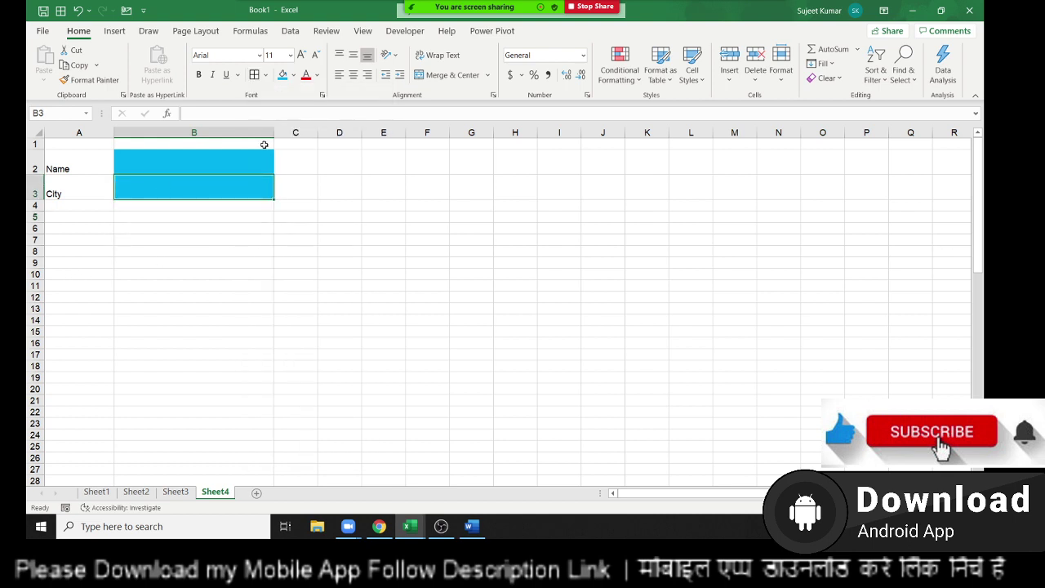
- In Format Cells Border, add white bottom, top and right borders to the cell
{"action": "right_click", "coordinate": [245, 189]}
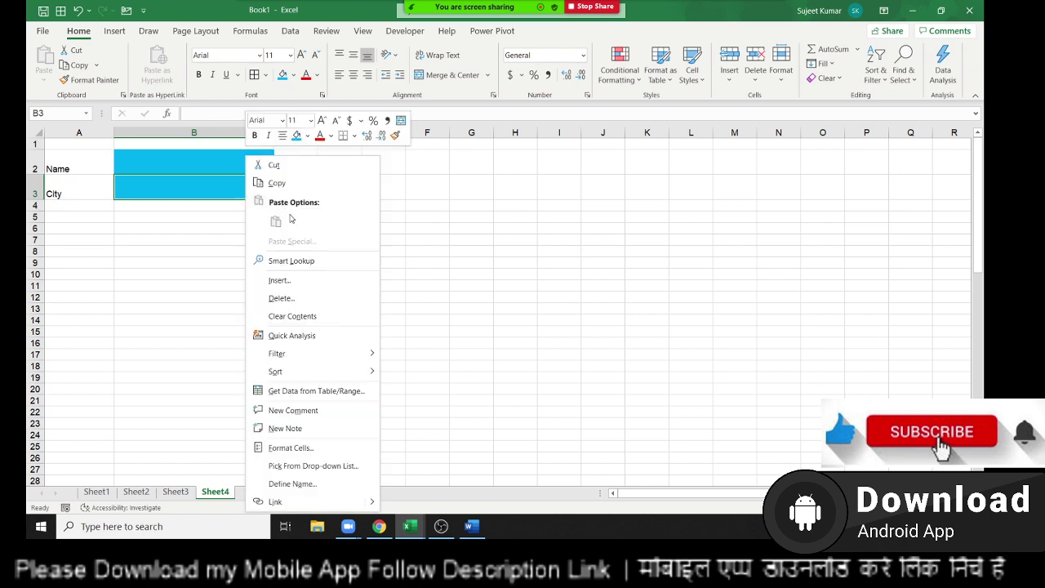
{"action": "left_click", "coordinate": [291, 449]}
{"action": "left_click", "coordinate": [268, 229]}
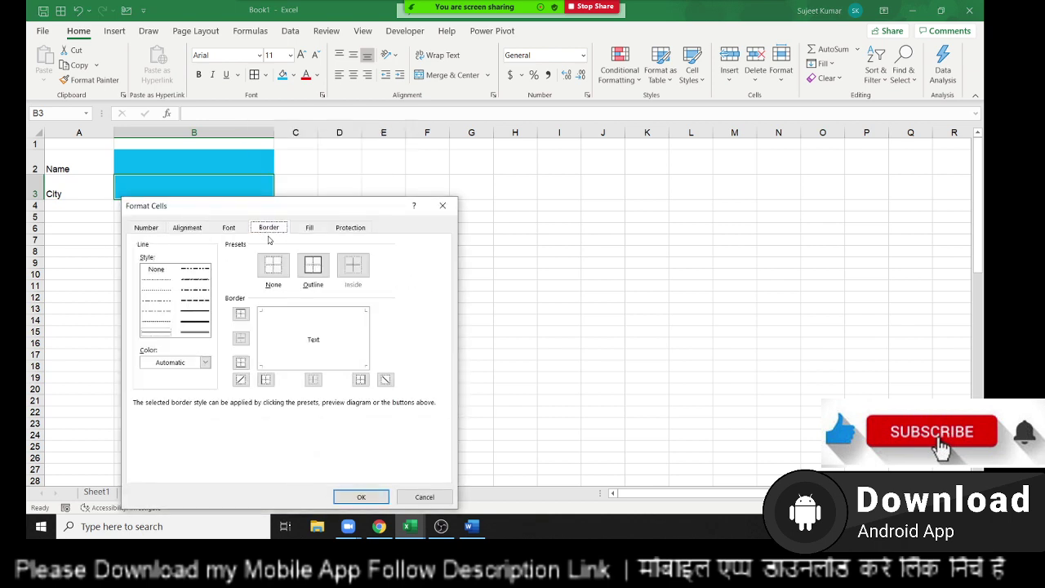
{"action": "left_click", "coordinate": [189, 363]}
{"action": "left_click", "coordinate": [147, 255]}
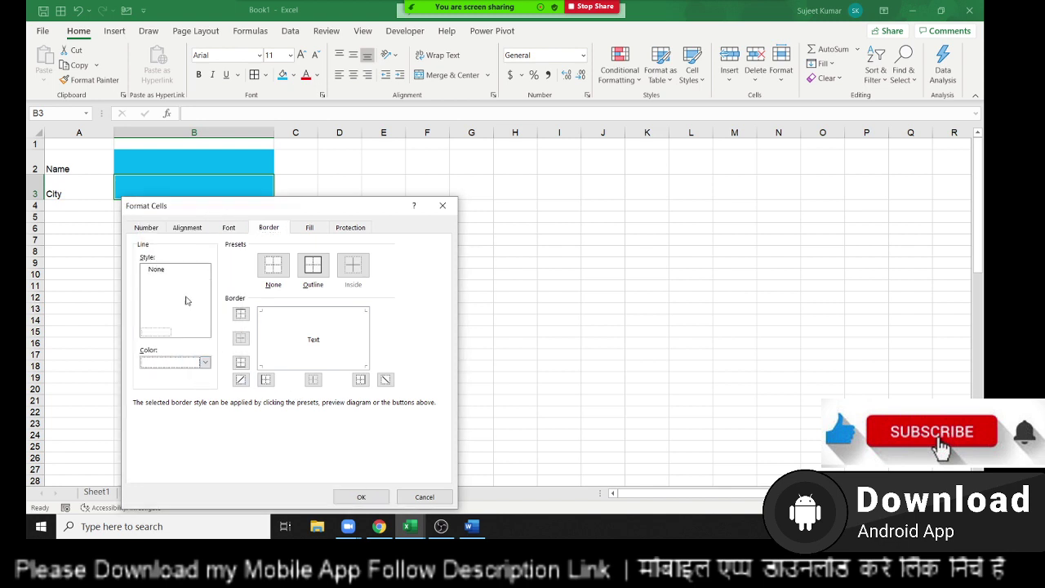
{"action": "left_click", "coordinate": [167, 369]}
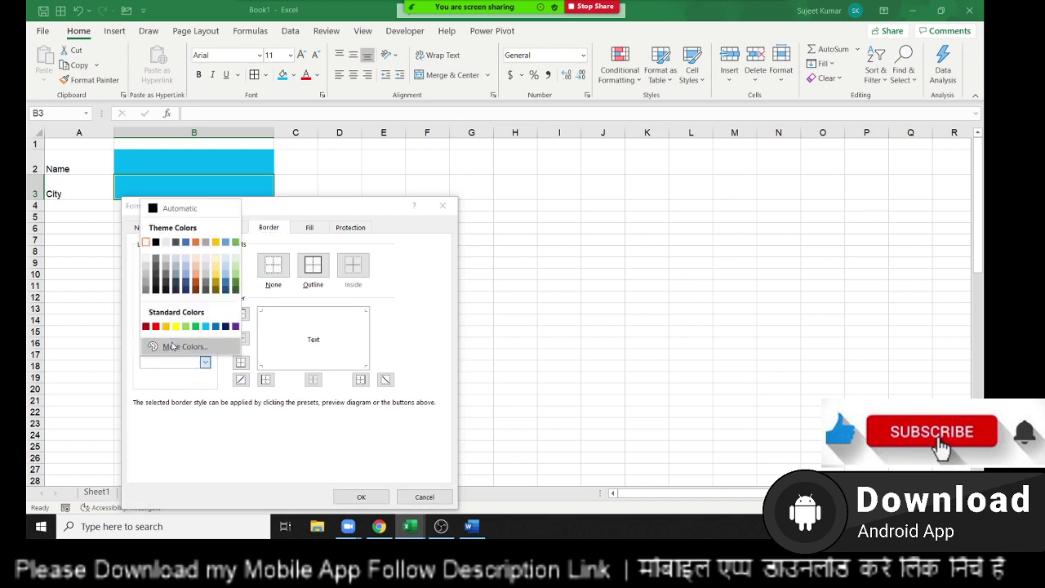
{"action": "left_click", "coordinate": [160, 245]}
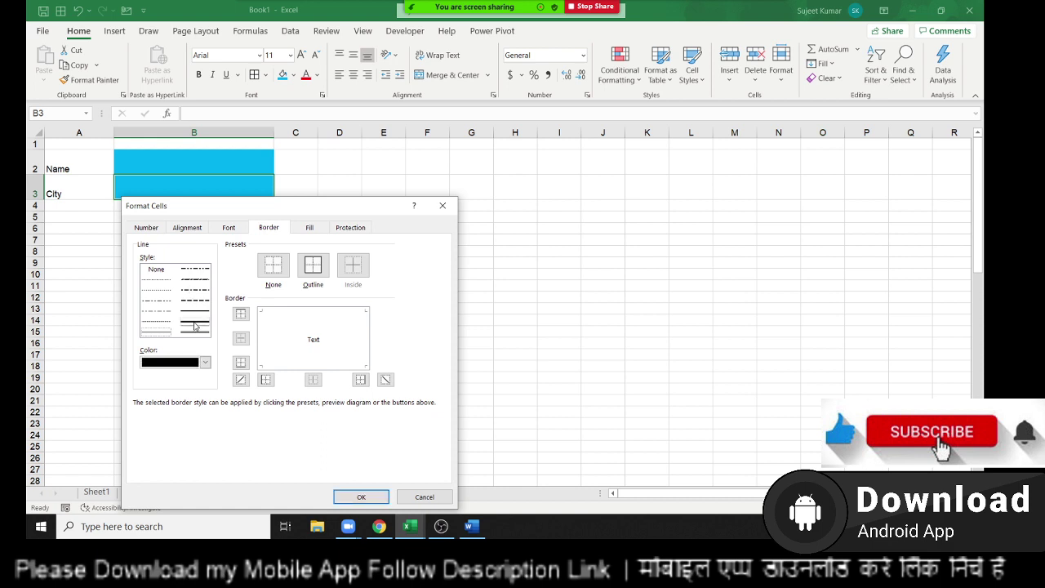
{"action": "left_click", "coordinate": [205, 362]}
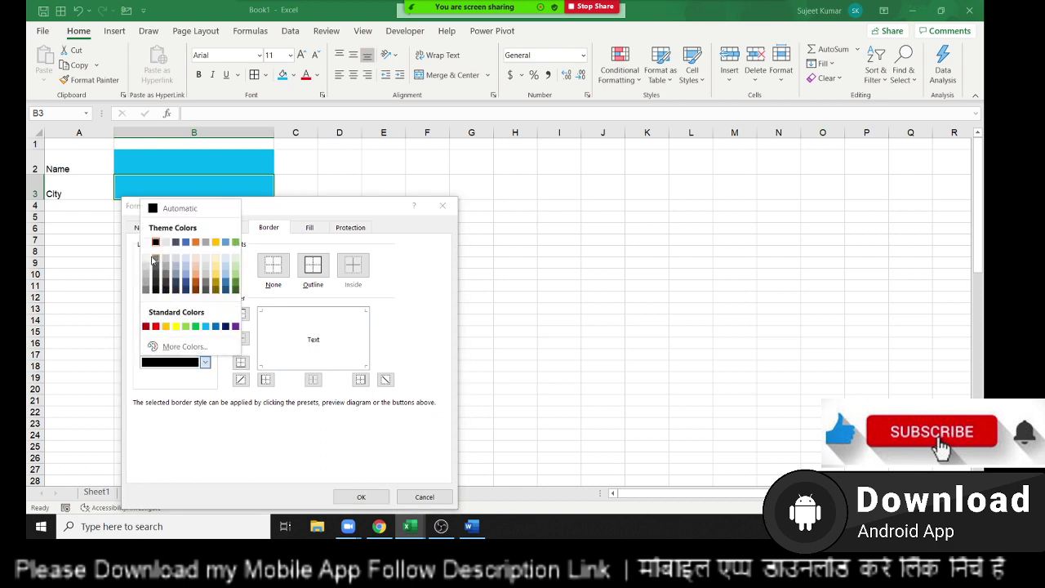
{"action": "left_click", "coordinate": [147, 242]}
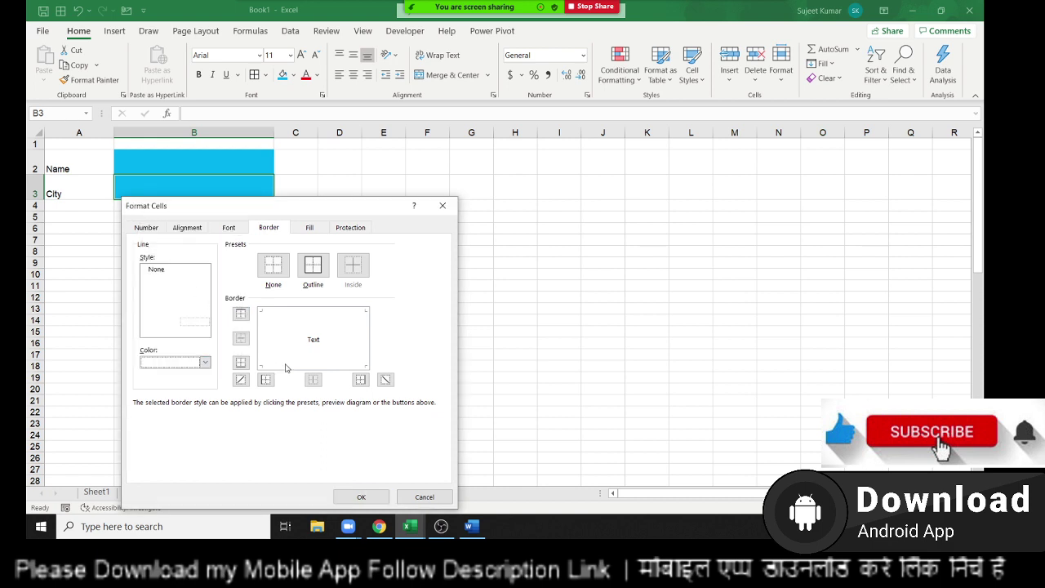
{"action": "left_click", "coordinate": [285, 368]}
{"action": "left_click", "coordinate": [308, 319]}
{"action": "left_click", "coordinate": [363, 339]}
- Apply the white borders and copy B3's format onto B2:B3 with Format Painter
{"action": "left_click", "coordinate": [361, 496]}
{"action": "left_click", "coordinate": [213, 342]}
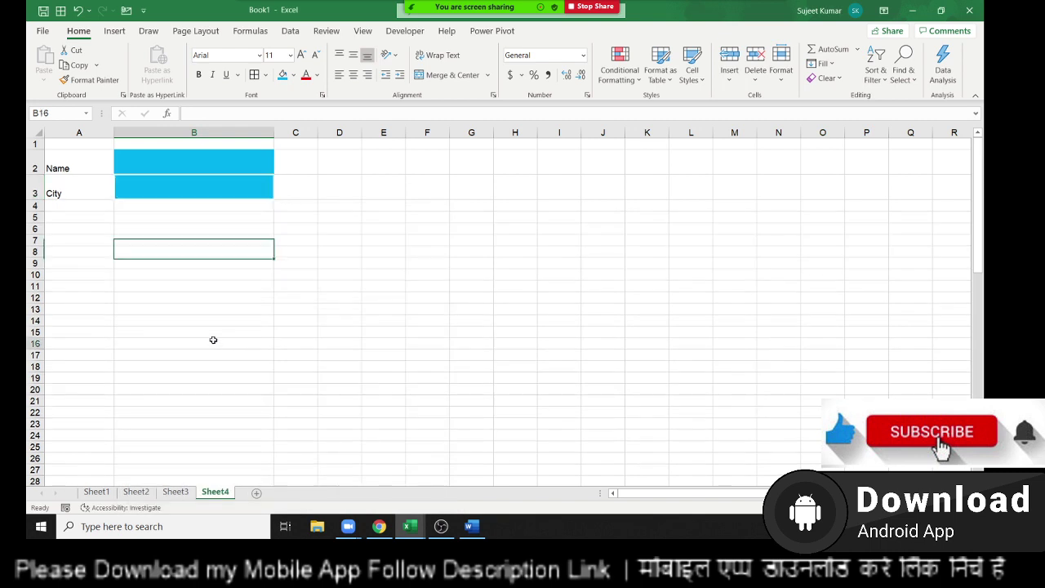
{"action": "left_click", "coordinate": [210, 170]}
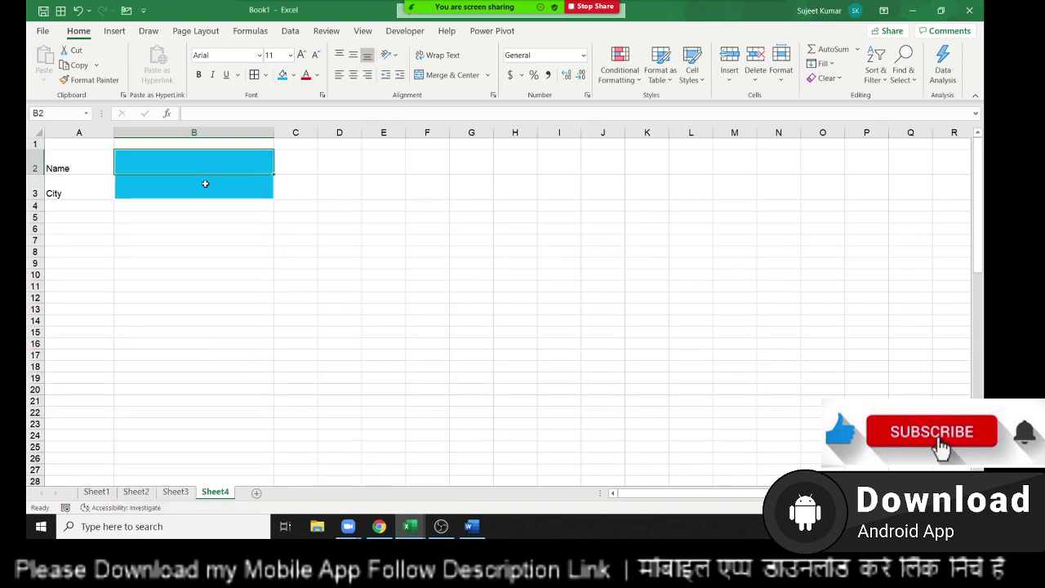
{"action": "left_click", "coordinate": [205, 184]}
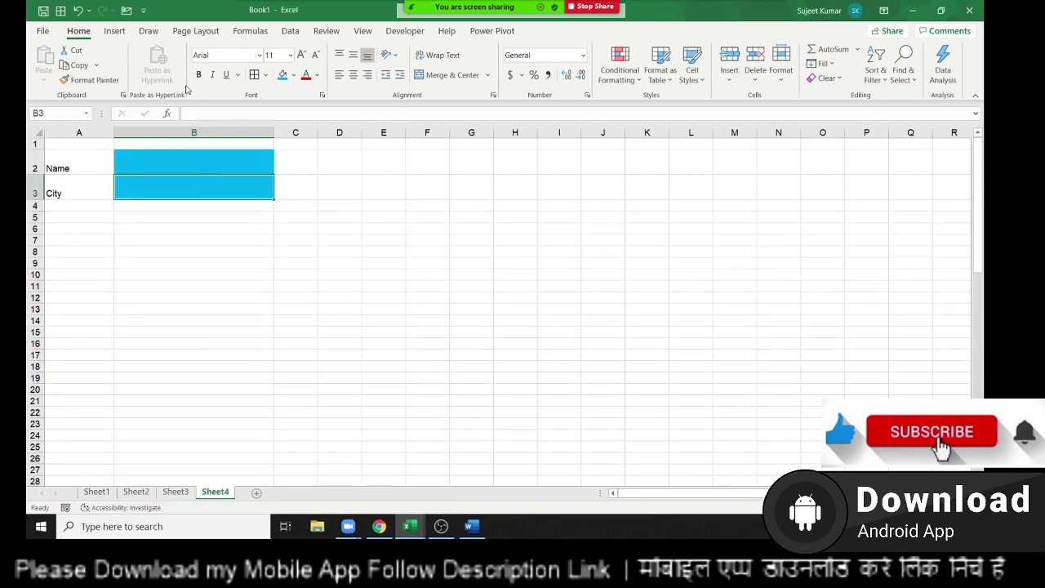
{"action": "left_click", "coordinate": [114, 84]}
{"action": "left_click_drag", "start_coordinate": [172, 157], "coordinate": [175, 184]}
{"action": "left_click", "coordinate": [184, 242]}
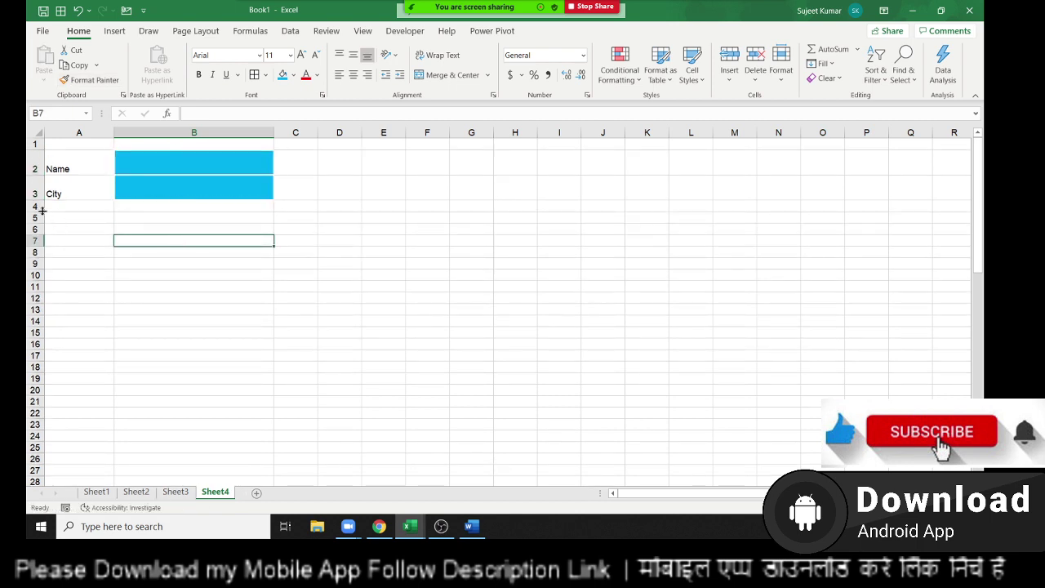
- Drag row 4's boundary up to make it a narrow gap below the form
{"action": "left_click_drag", "start_coordinate": [41, 210], "coordinate": [40, 206]}
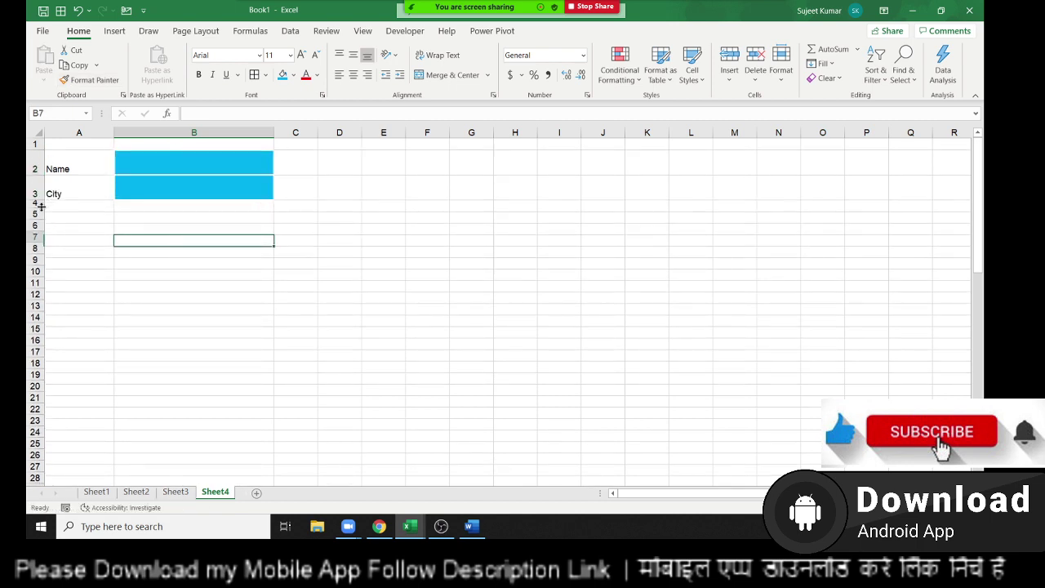
{"action": "left_click", "coordinate": [135, 204]}
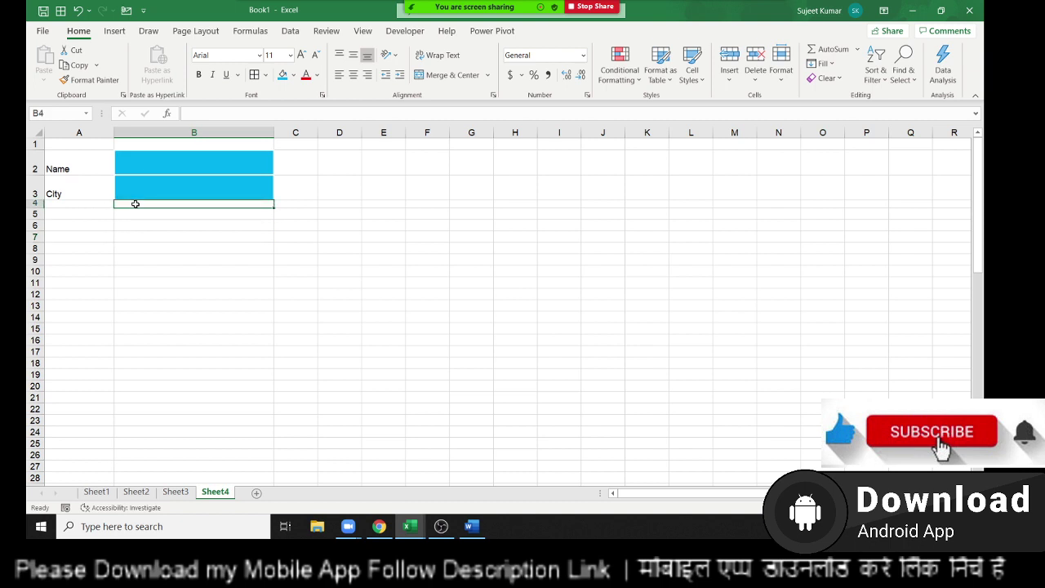
{"action": "left_click", "coordinate": [156, 163]}
{"action": "left_click", "coordinate": [162, 220]}
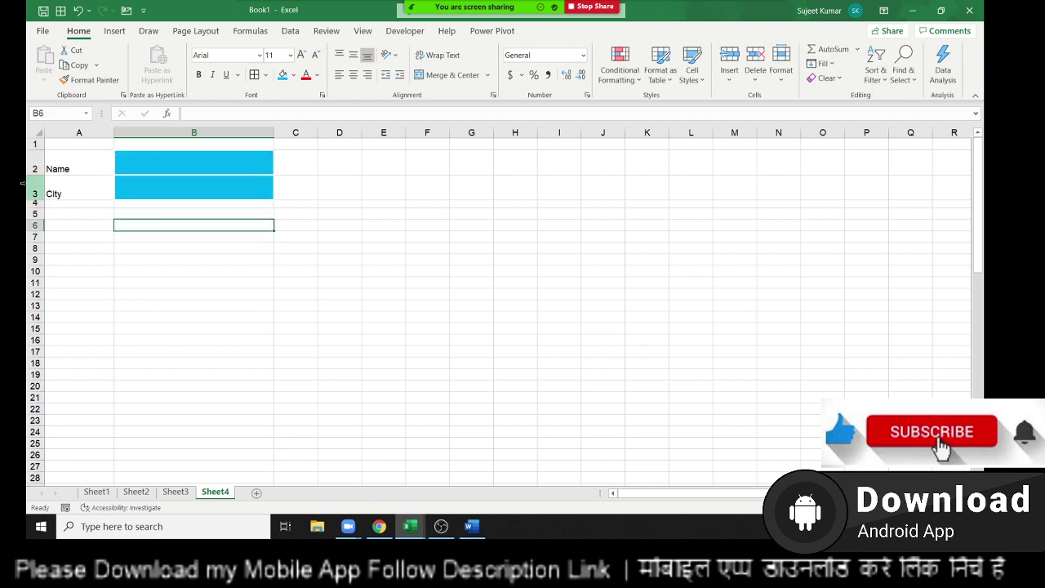
{"action": "left_click", "coordinate": [34, 192]}
{"action": "left_click", "coordinate": [103, 250]}
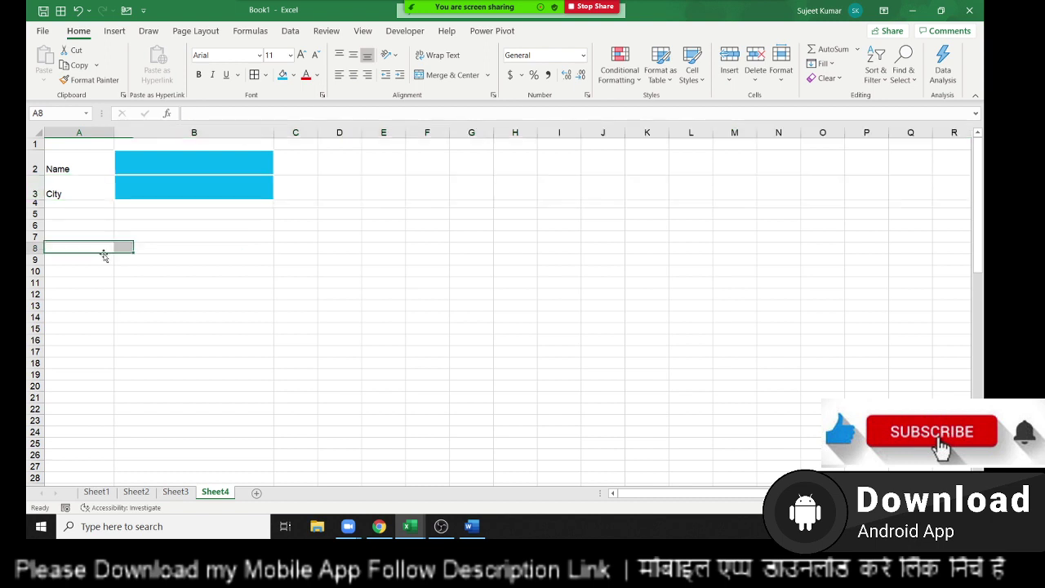
{"action": "left_click_drag", "start_coordinate": [74, 142], "coordinate": [325, 233]}
{"action": "left_click", "coordinate": [311, 209]}
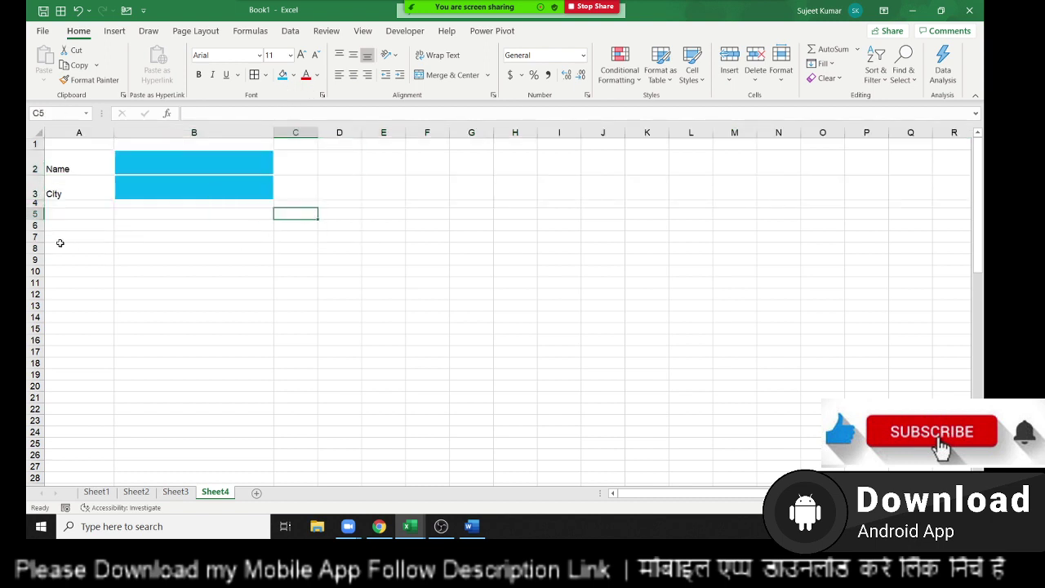
- Try test entries in cell B2: the word 'Name', then a sample person's name
{"action": "left_click", "coordinate": [140, 196]}
{"action": "left_click", "coordinate": [68, 170]}
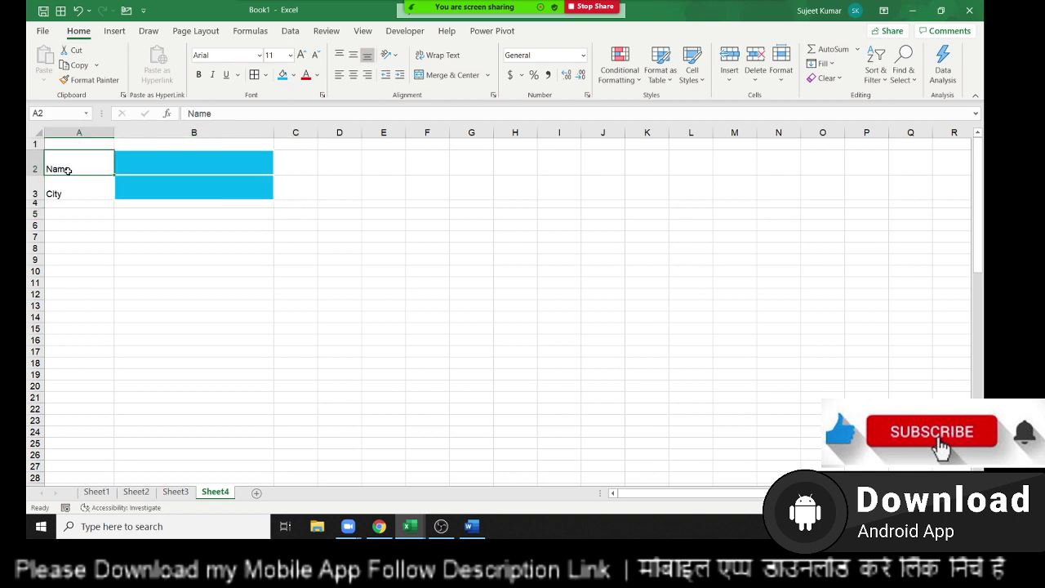
{"action": "left_click", "coordinate": [144, 158]}
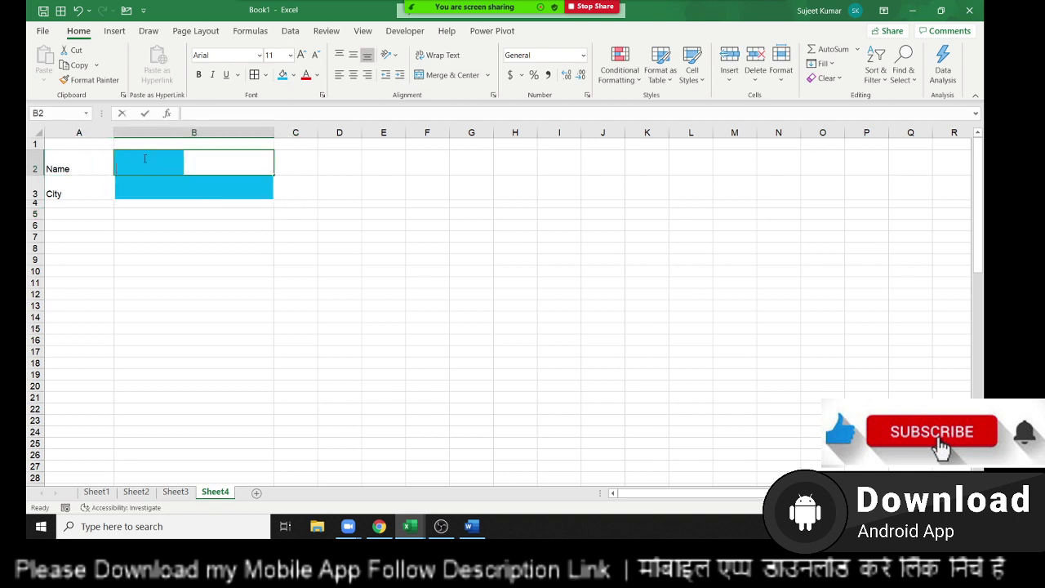
{"action": "type", "text": "Name"}
{"action": "key", "text": "ctrl+Return"}
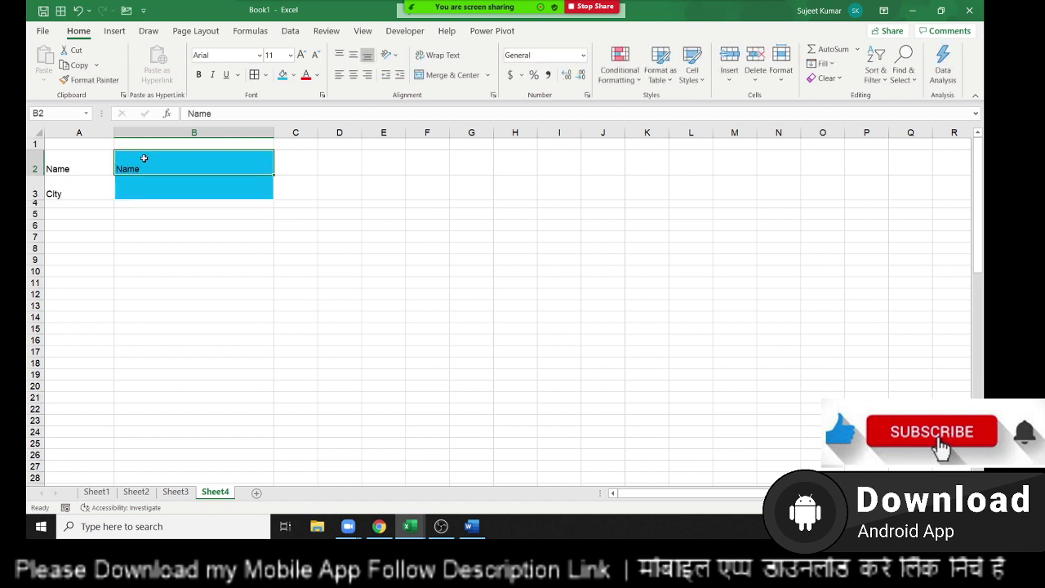
{"action": "left_click", "coordinate": [187, 375]}
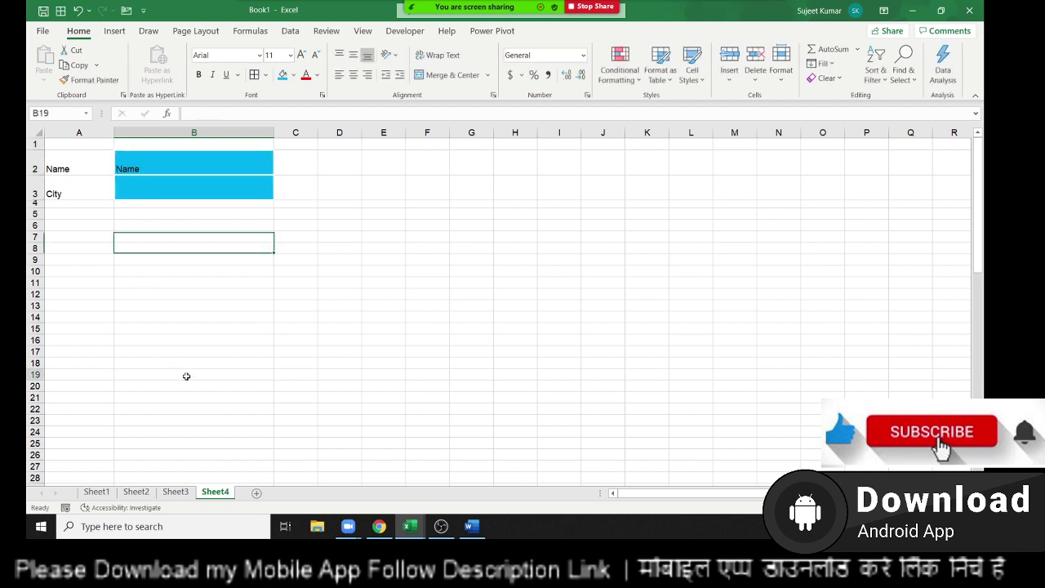
{"action": "left_click", "coordinate": [147, 173]}
{"action": "type", "text": "Puja"}
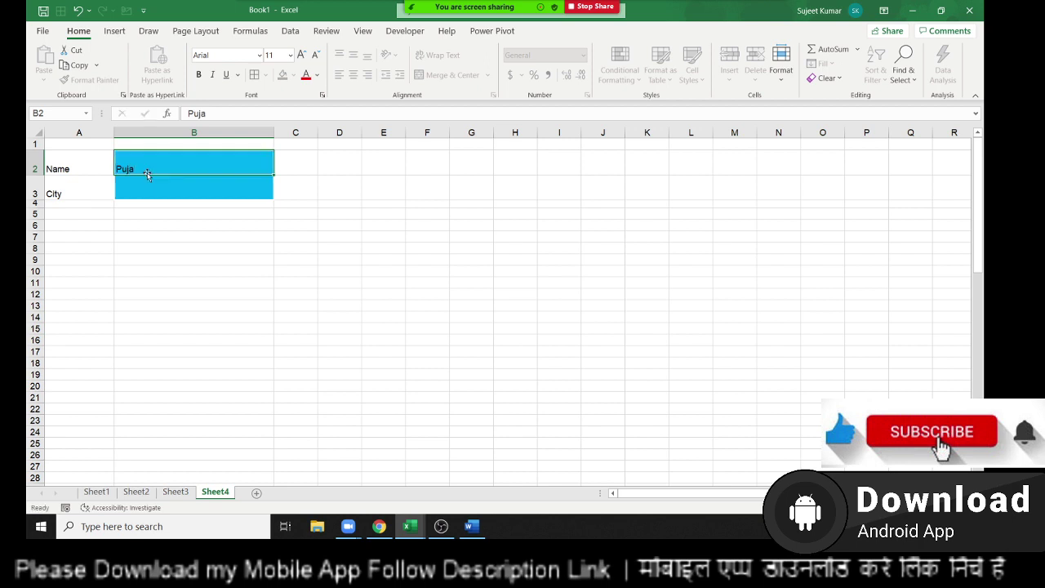
{"action": "key", "text": "Return"}
- Clear the test text from B2 and B3, leaving both cyan entry cells empty
{"action": "left_click", "coordinate": [147, 173]}
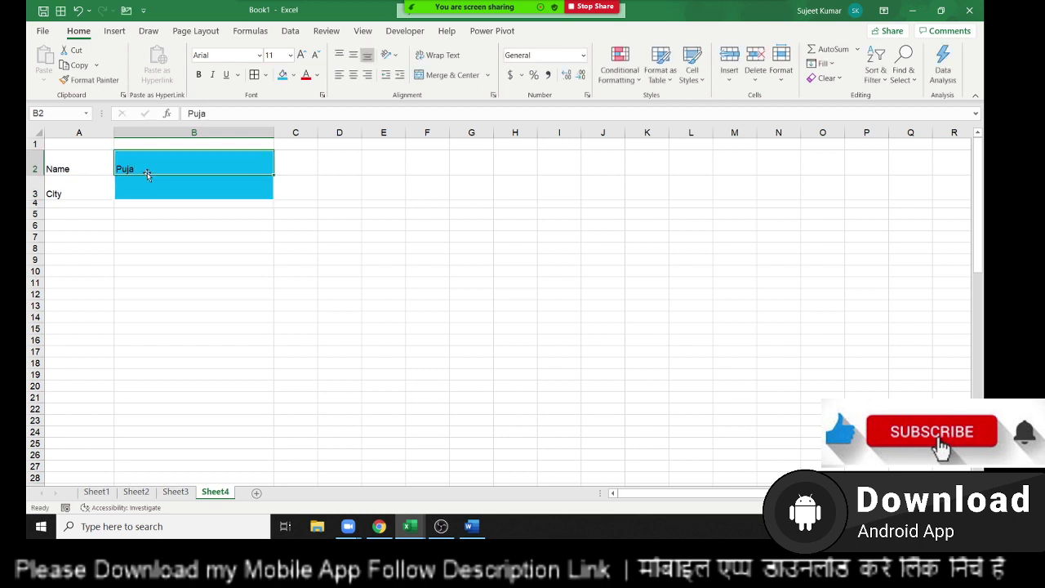
{"action": "key", "text": "Delete"}
{"action": "type", "text": "Name"}
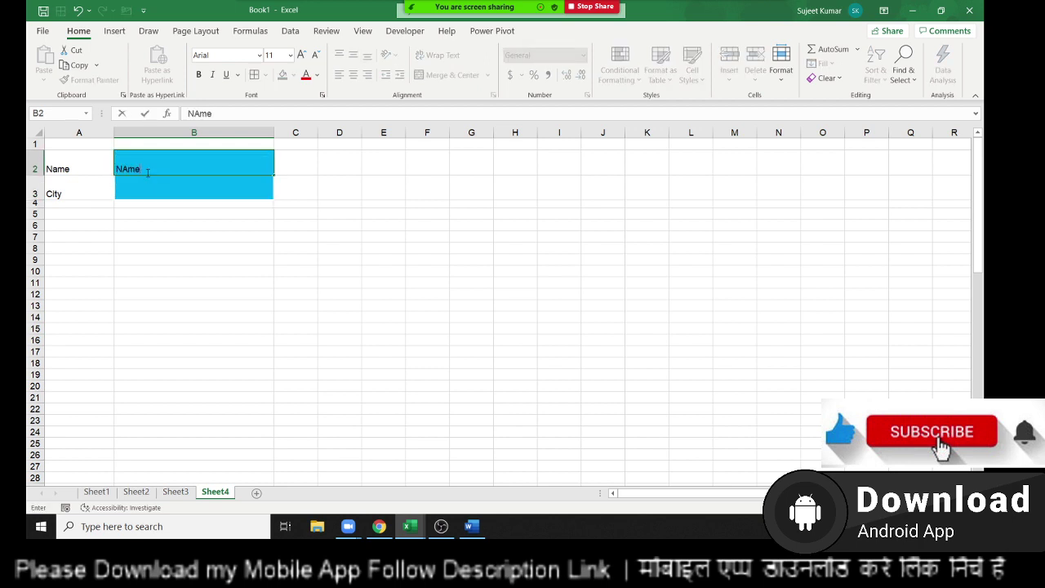
{"action": "key", "text": "Return"}
{"action": "left_click", "coordinate": [147, 174]}
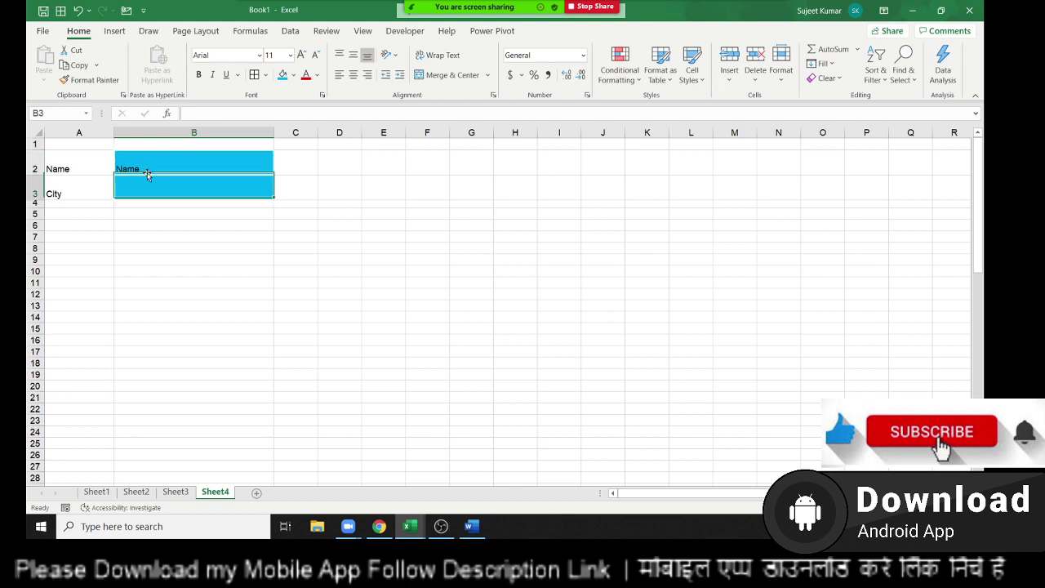
{"action": "key", "text": "Return"}
{"action": "key", "text": "Delete"}
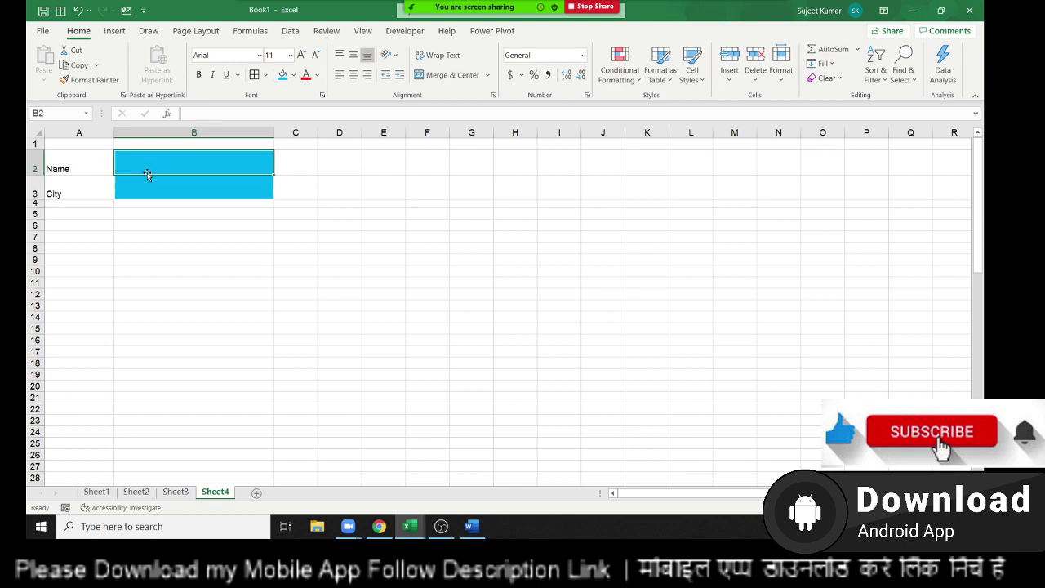
{"action": "key", "text": "Up"}
{"action": "key", "text": "Left"}
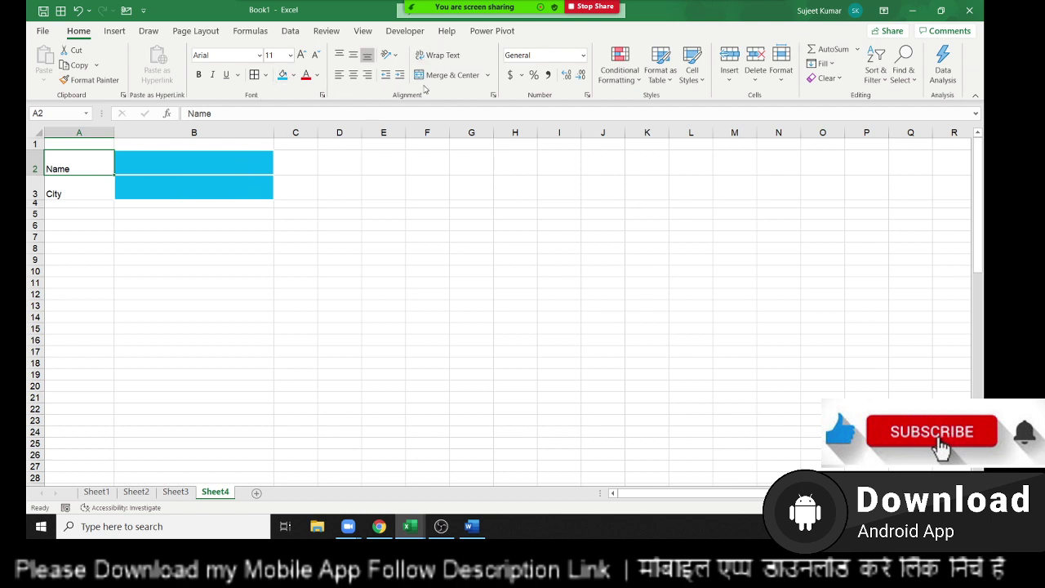
- Push the Name label over the cyan cell using repeated indents plus centre and middle alignment
{"action": "left_click", "coordinate": [399, 74]}
{"action": "left_click", "coordinate": [399, 75]}
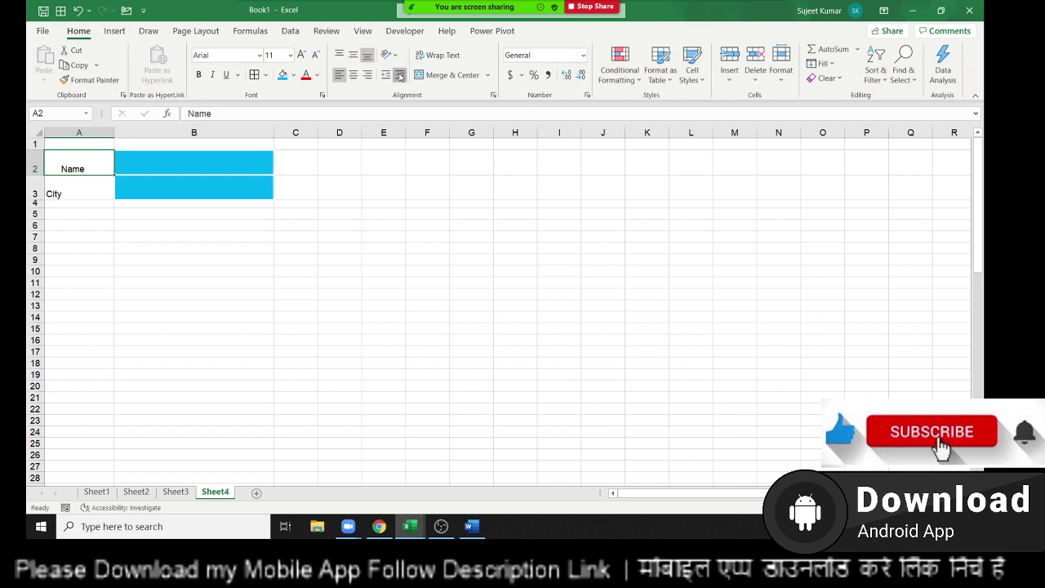
{"action": "double_click", "coordinate": [399, 74]}
{"action": "left_click", "coordinate": [399, 74]}
{"action": "double_click", "coordinate": [399, 74]}
{"action": "left_click", "coordinate": [399, 74]}
{"action": "double_click", "coordinate": [399, 74]}
{"action": "left_click", "coordinate": [399, 74]}
{"action": "double_click", "coordinate": [399, 74]}
{"action": "left_click", "coordinate": [399, 75]}
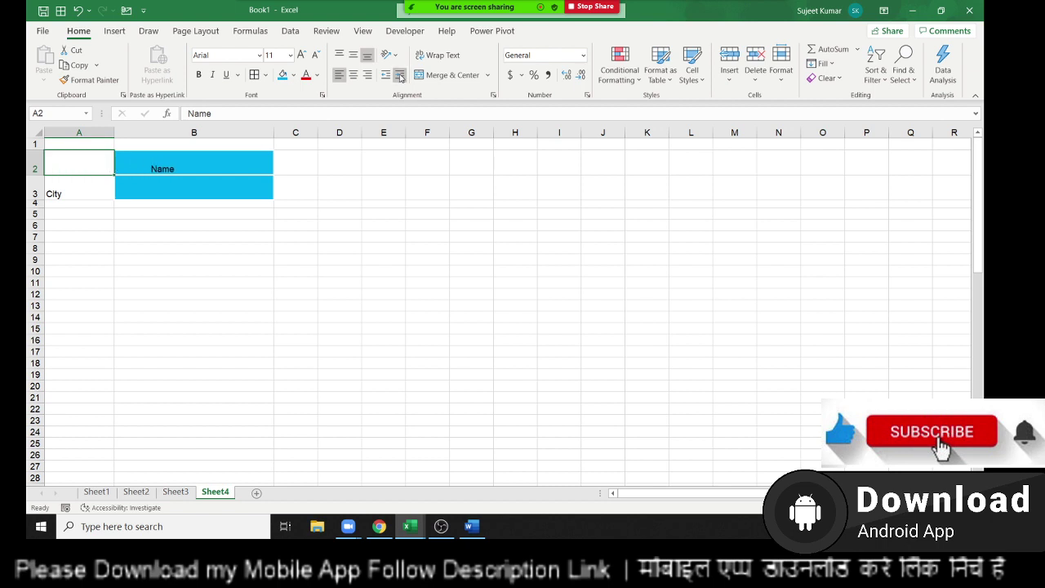
{"action": "left_click", "coordinate": [353, 74]}
{"action": "left_click", "coordinate": [354, 54]}
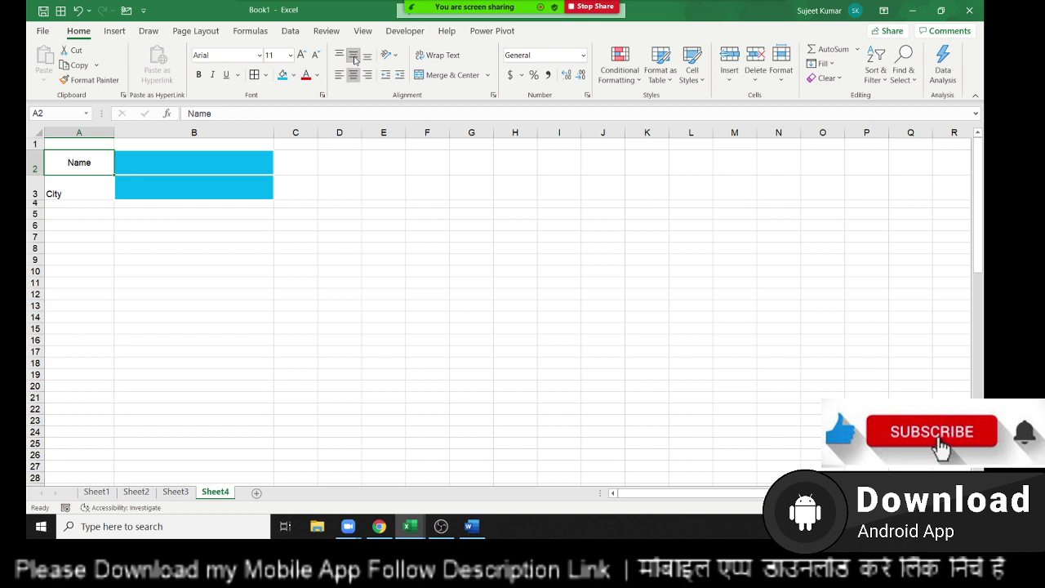
{"action": "left_click", "coordinate": [399, 75]}
{"action": "double_click", "coordinate": [399, 75]}
{"action": "left_click", "coordinate": [400, 74]}
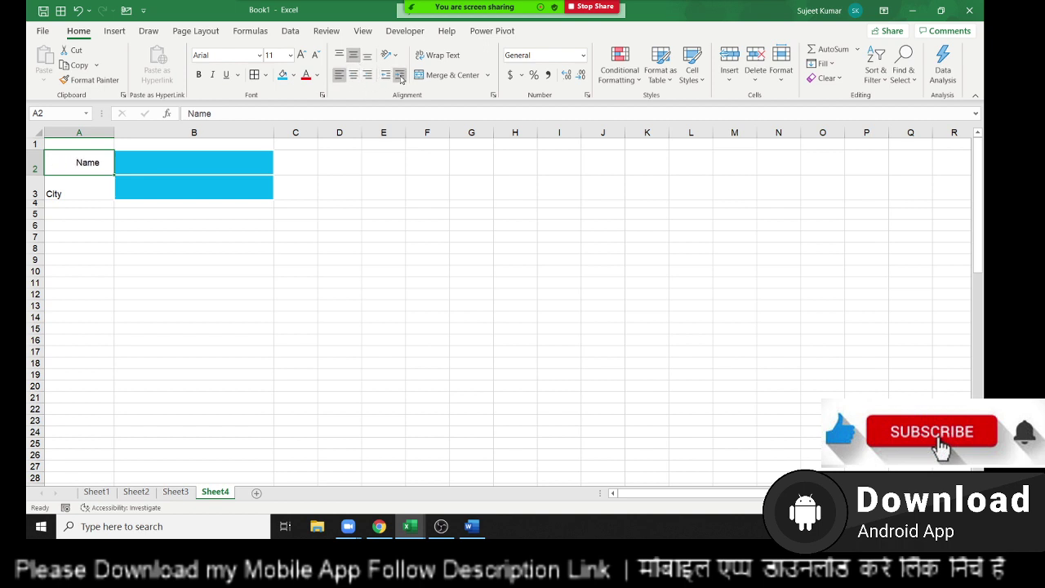
{"action": "double_click", "coordinate": [400, 76]}
{"action": "double_click", "coordinate": [400, 75]}
{"action": "left_click", "coordinate": [400, 75]}
{"action": "double_click", "coordinate": [400, 75]}
{"action": "double_click", "coordinate": [400, 75]}
{"action": "left_click", "coordinate": [400, 75]}
{"action": "left_click", "coordinate": [400, 75]}
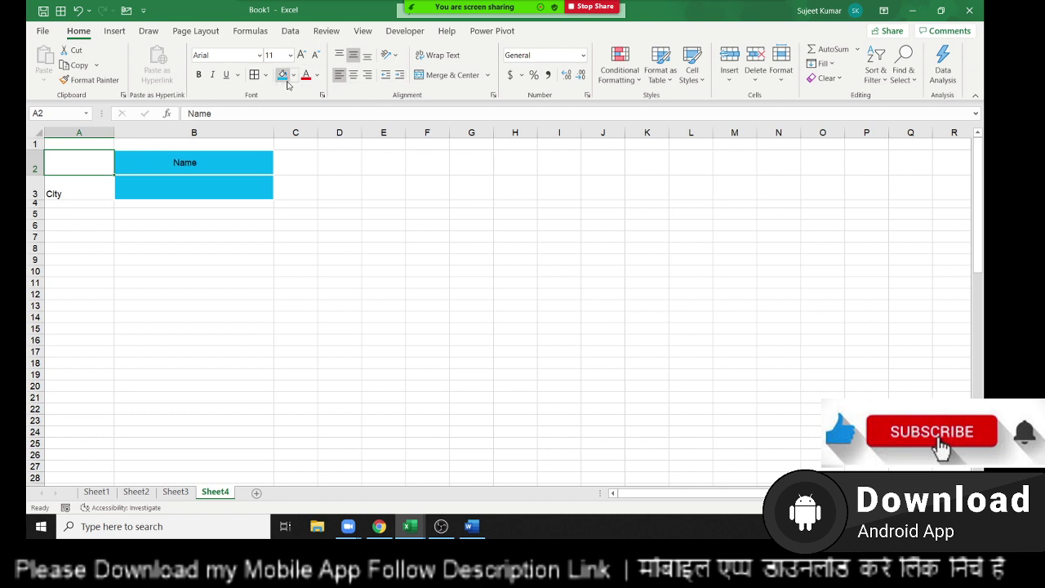
- Make the Name label's text white and enlarge its font three sizes
{"action": "left_click", "coordinate": [317, 74]}
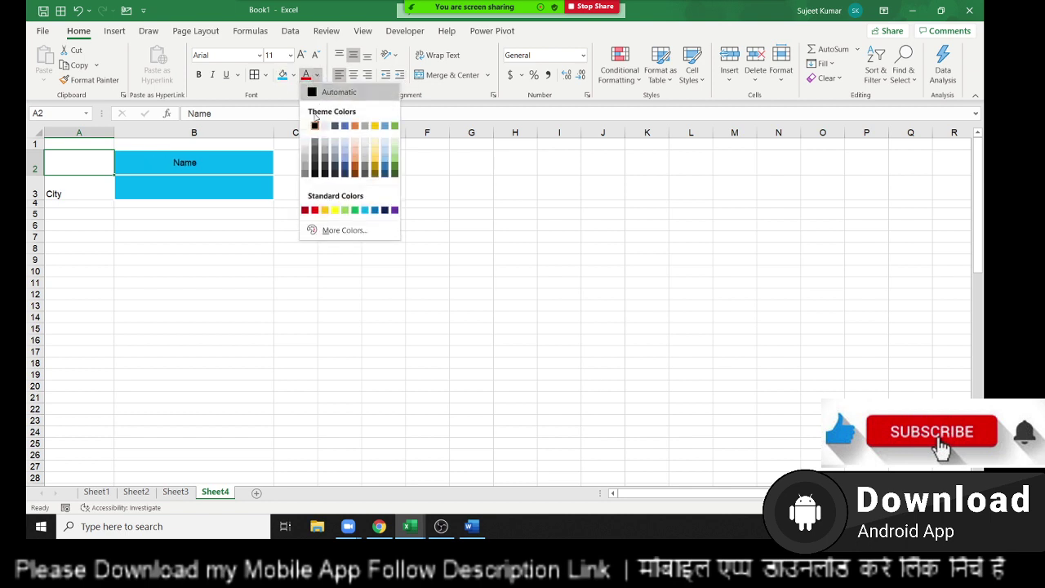
{"action": "left_click", "coordinate": [315, 125]}
{"action": "left_click", "coordinate": [303, 247]}
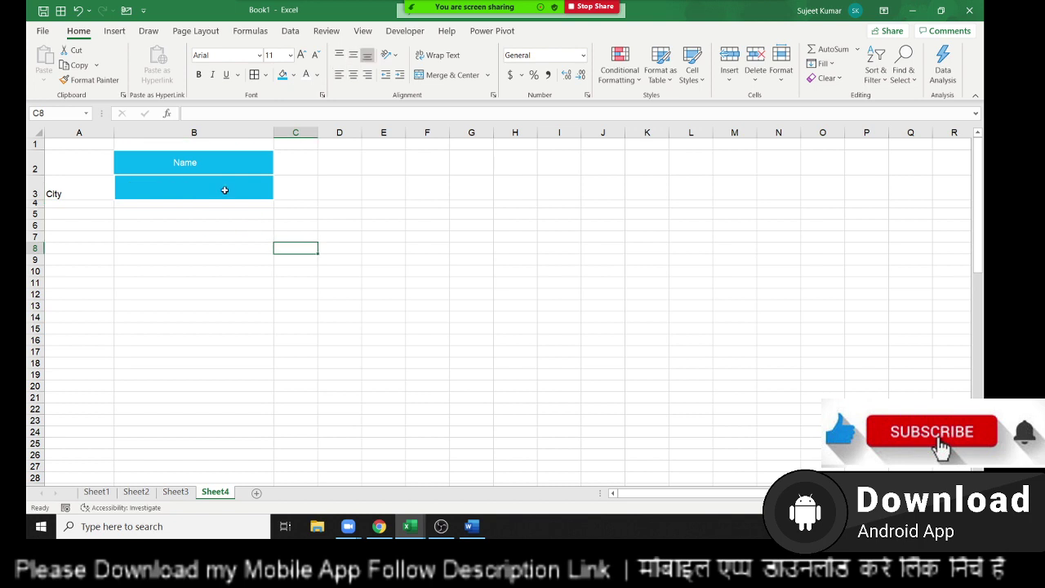
{"action": "left_click", "coordinate": [81, 163]}
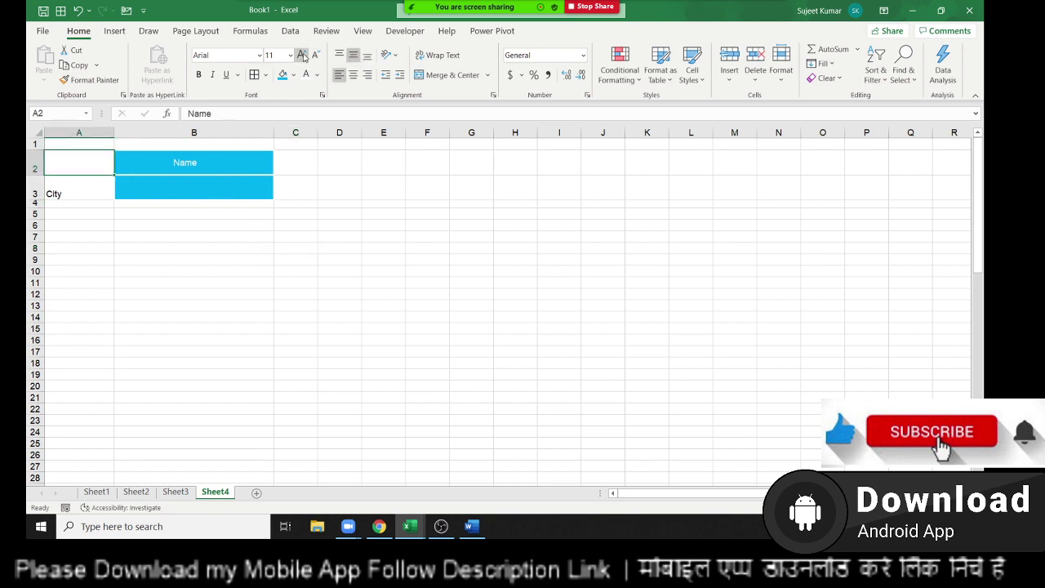
{"action": "left_click", "coordinate": [302, 55]}
{"action": "left_click", "coordinate": [302, 55]}
{"action": "left_click", "coordinate": [302, 56]}
- Enlarge the City label's font, indent it and centre it in its cell
{"action": "left_click", "coordinate": [96, 193]}
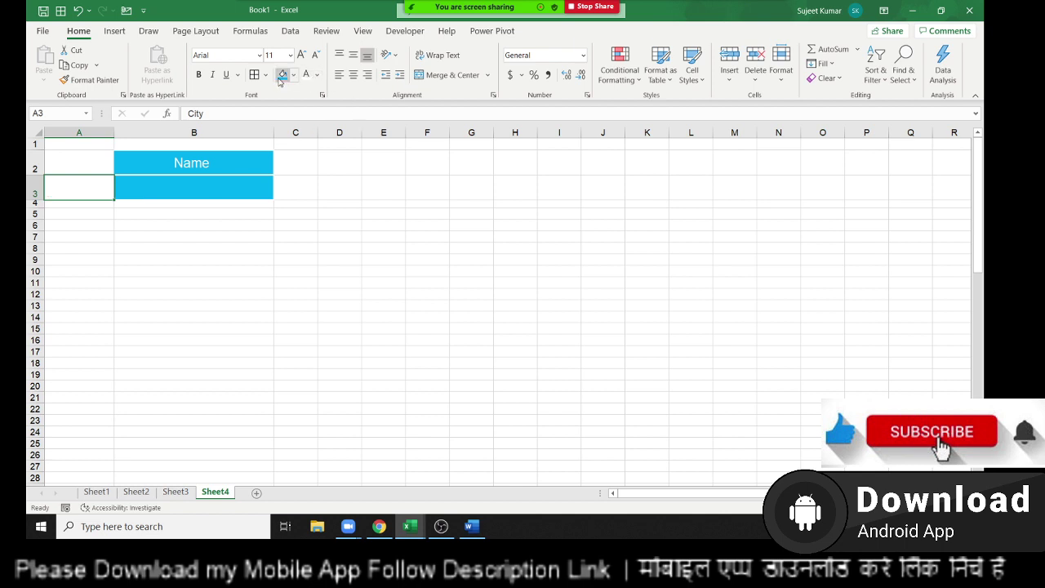
{"action": "left_click", "coordinate": [301, 54]}
{"action": "left_click", "coordinate": [300, 55]}
{"action": "left_click", "coordinate": [398, 77]}
{"action": "left_click", "coordinate": [400, 77]}
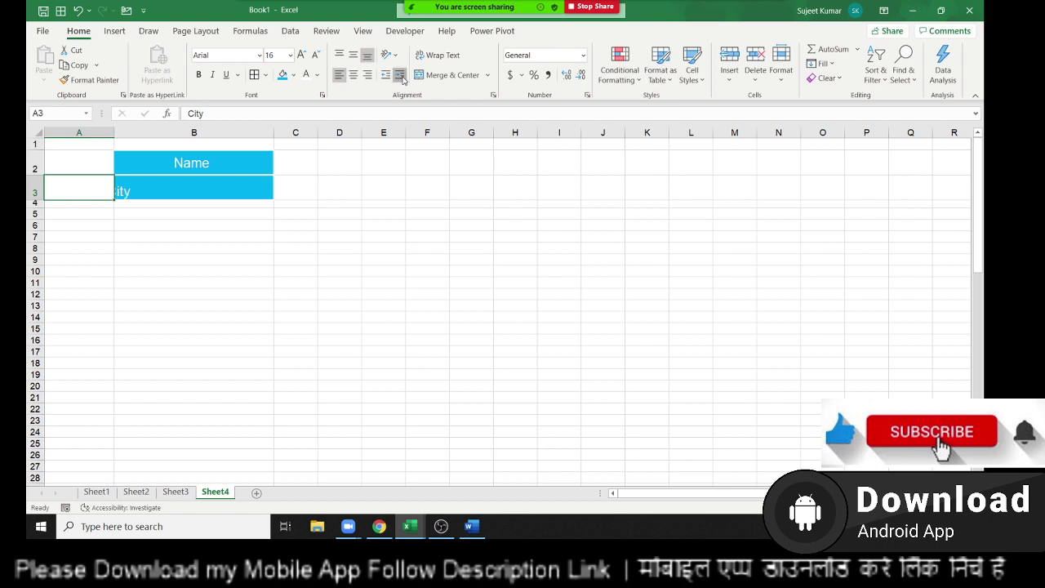
{"action": "left_click", "coordinate": [401, 78]}
{"action": "left_click", "coordinate": [402, 77]}
{"action": "left_click", "coordinate": [401, 77]}
{"action": "left_click", "coordinate": [402, 77]}
{"action": "left_click", "coordinate": [402, 78]}
{"action": "left_click", "coordinate": [402, 78]}
{"action": "left_click", "coordinate": [402, 77]}
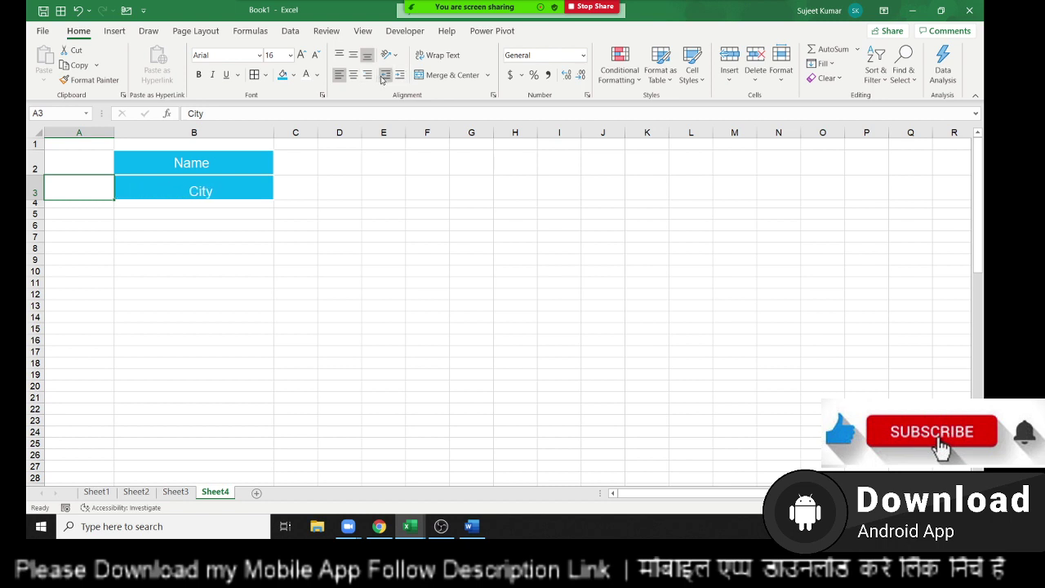
{"action": "left_click", "coordinate": [383, 78]}
{"action": "left_click", "coordinate": [435, 258]}
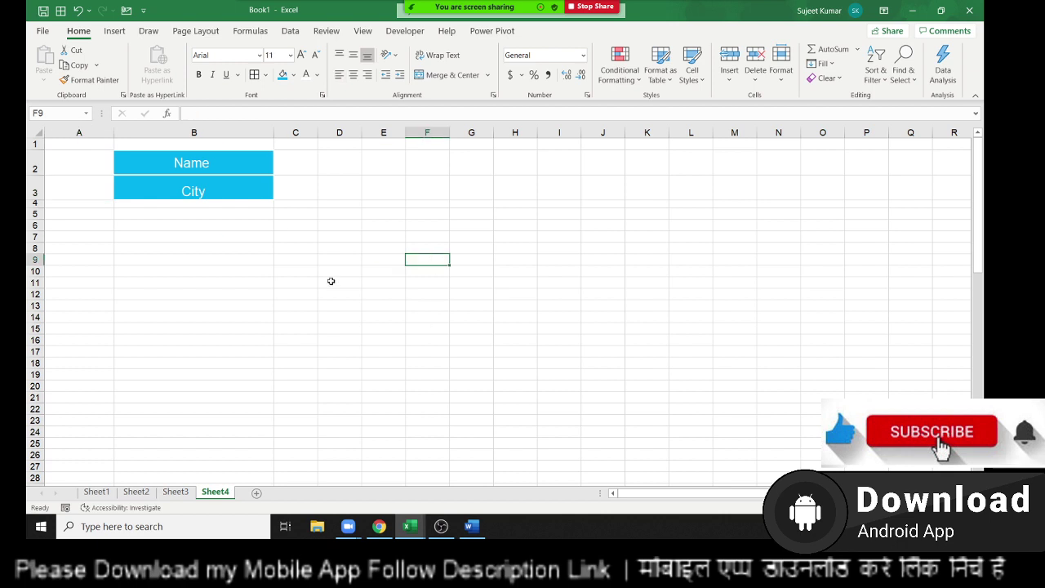
- Narrow column A by dragging the A/B column border left
{"action": "left_click_drag", "start_coordinate": [115, 132], "coordinate": [49, 133]}
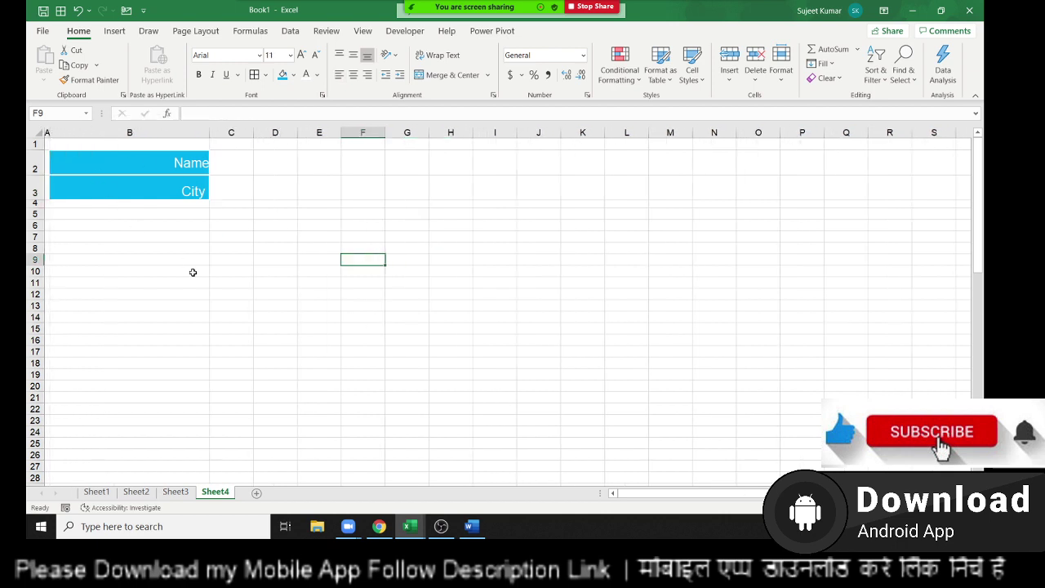
{"action": "left_click", "coordinate": [239, 269]}
{"action": "left_click", "coordinate": [194, 163]}
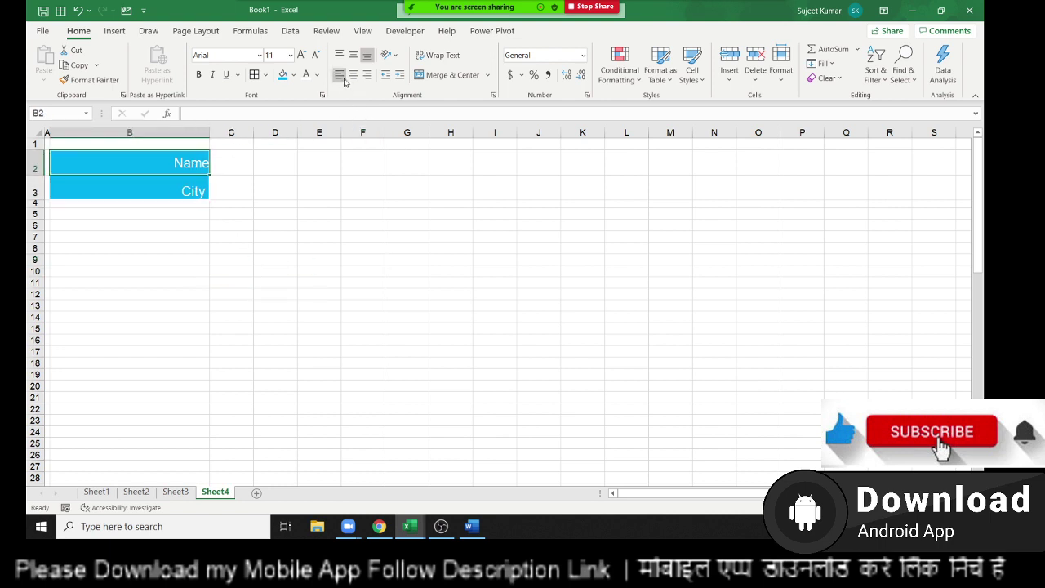
{"action": "left_click", "coordinate": [387, 80]}
- Re-indent the Name and City labels toward the centre of the cyan cells
{"action": "key", "text": "Left"}
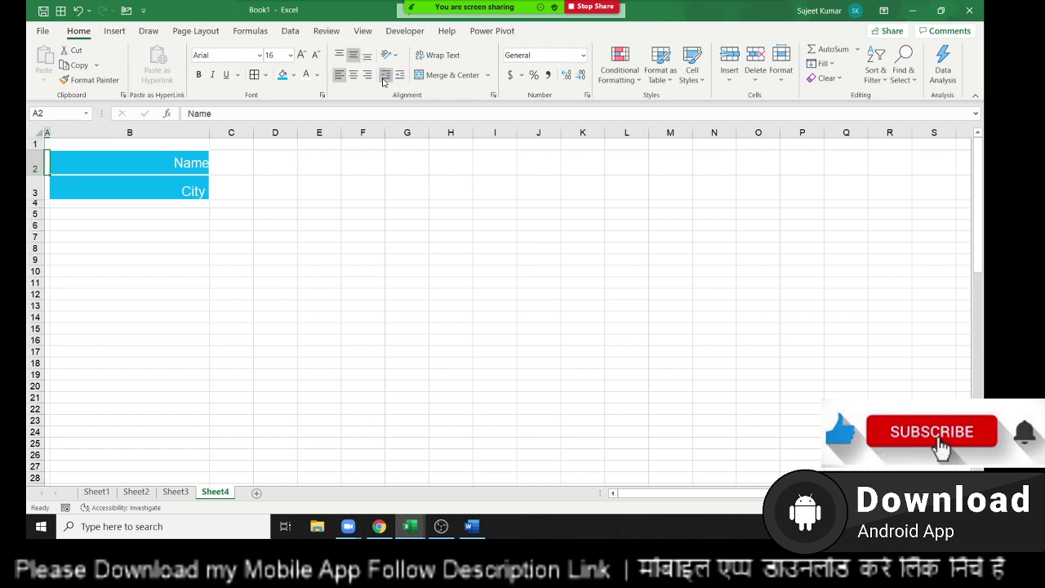
{"action": "left_click", "coordinate": [383, 79]}
{"action": "left_click", "coordinate": [382, 79]}
{"action": "left_click", "coordinate": [381, 77]}
{"action": "left_click", "coordinate": [382, 78]}
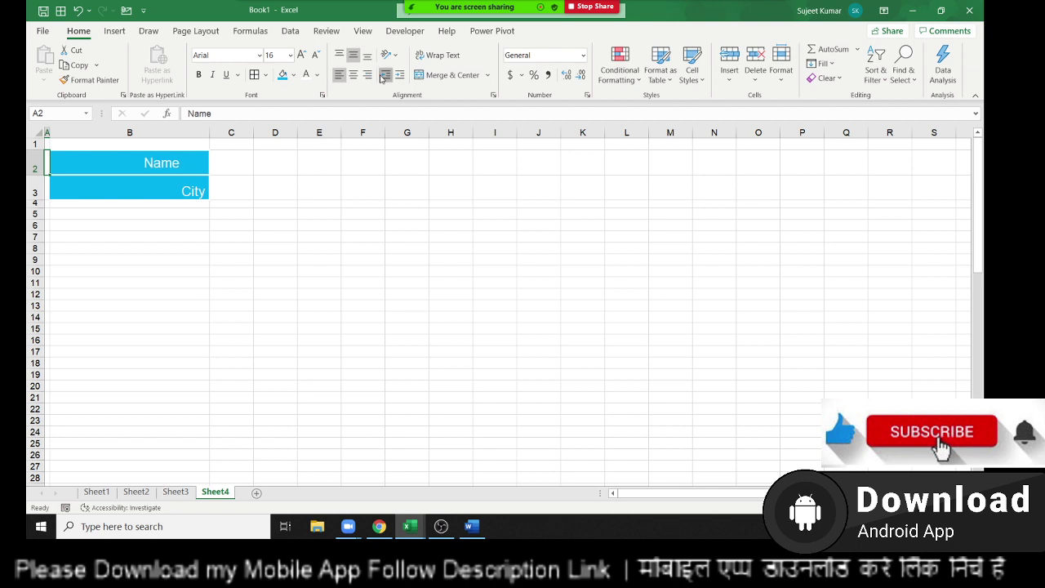
{"action": "left_click", "coordinate": [380, 77]}
{"action": "key", "text": "Down"}
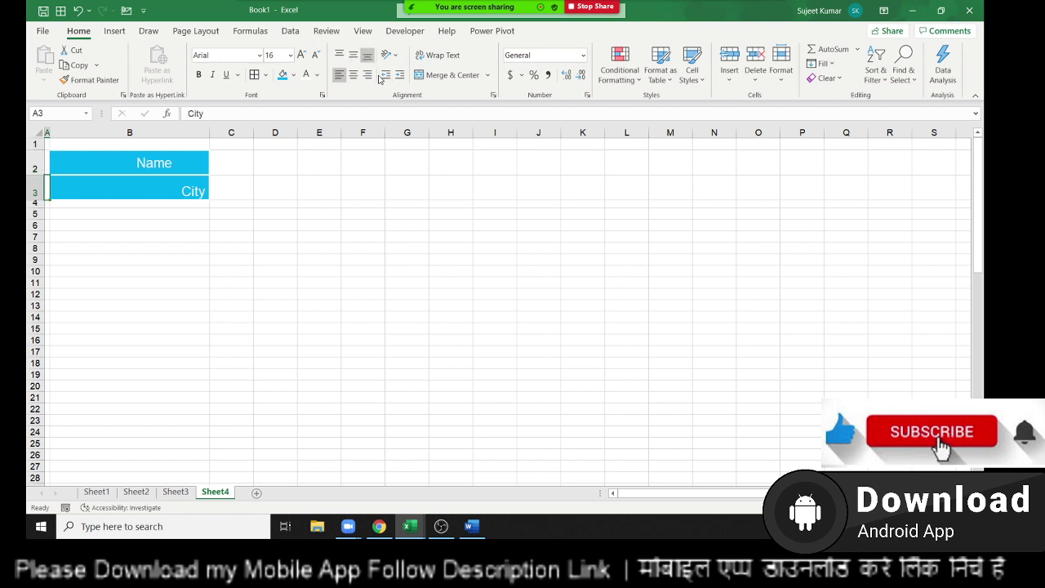
{"action": "left_click", "coordinate": [382, 78]}
{"action": "left_click", "coordinate": [383, 79]}
{"action": "left_click", "coordinate": [383, 79]}
{"action": "left_click", "coordinate": [383, 79]}
{"action": "left_click", "coordinate": [384, 79]}
{"action": "left_click", "coordinate": [384, 80]}
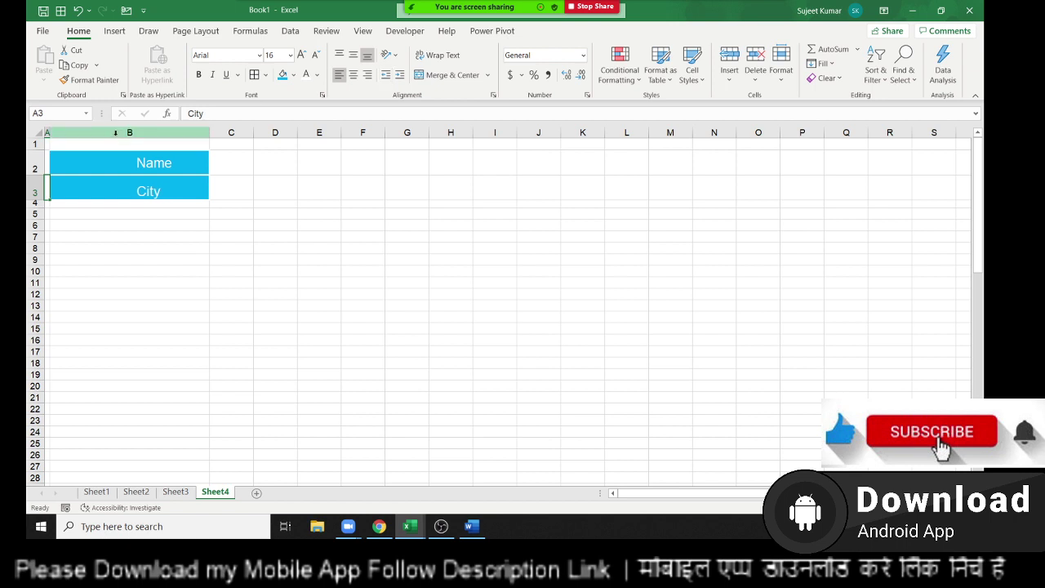
{"action": "key", "text": "Right"}
- Reduce the Name and City indents so both labels sit centred
{"action": "key", "text": "Left"}
{"action": "key", "text": "Up"}
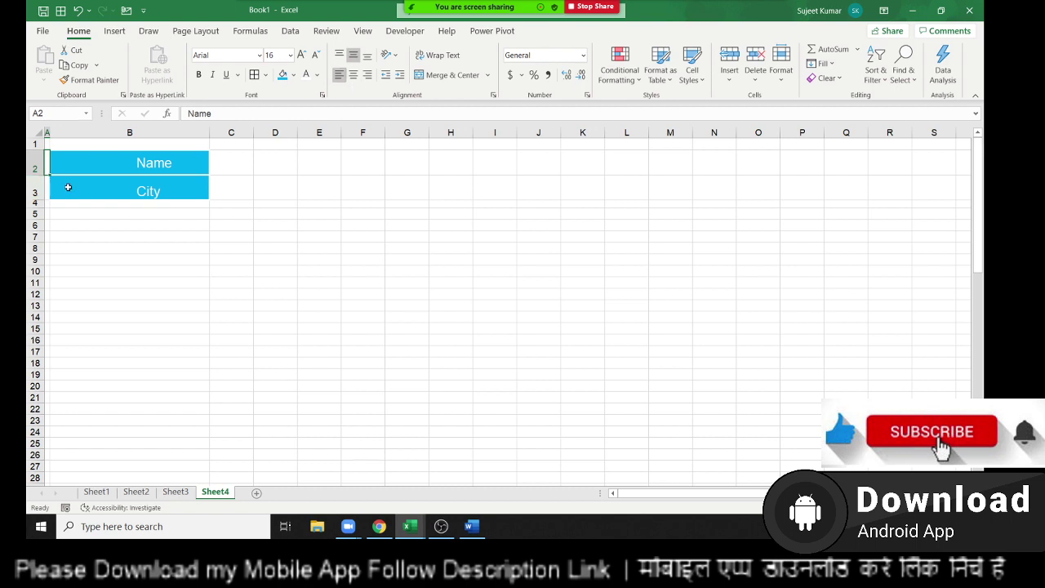
{"action": "left_click", "coordinate": [90, 161]}
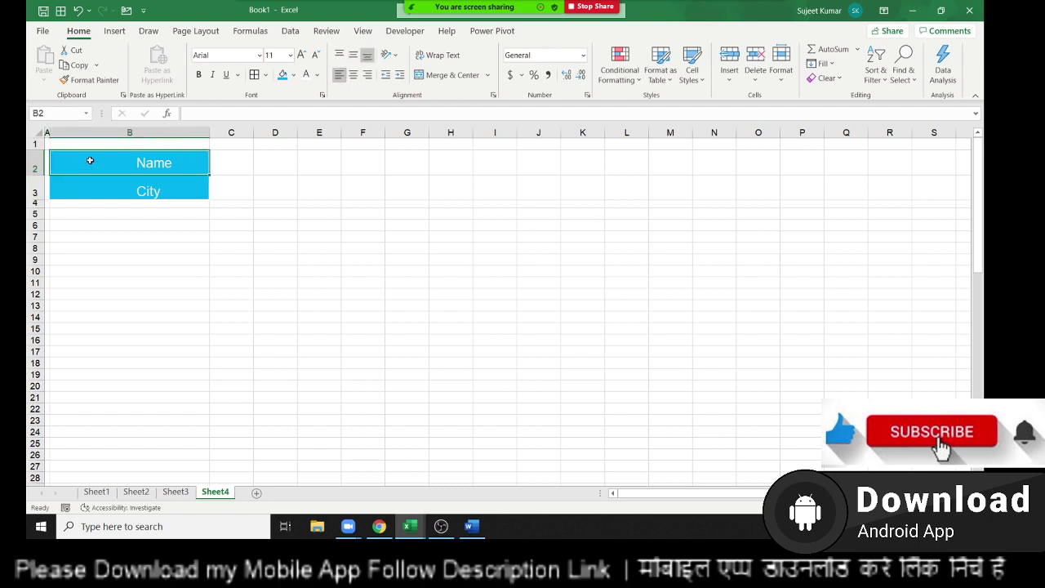
{"action": "key", "text": "Left"}
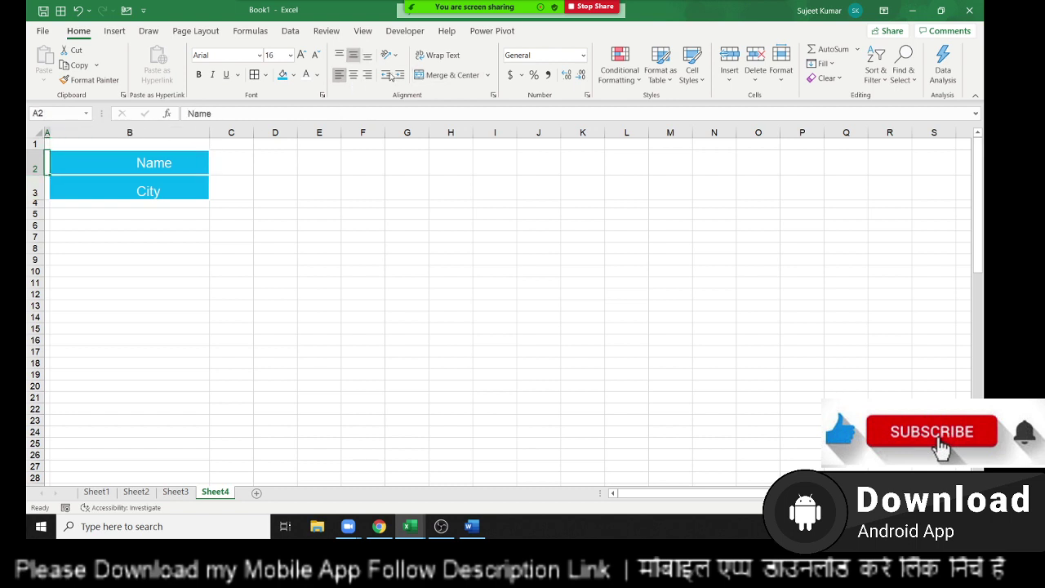
{"action": "left_click", "coordinate": [385, 75]}
{"action": "left_click", "coordinate": [385, 75]}
{"action": "left_click", "coordinate": [386, 75]}
{"action": "left_click", "coordinate": [142, 182]}
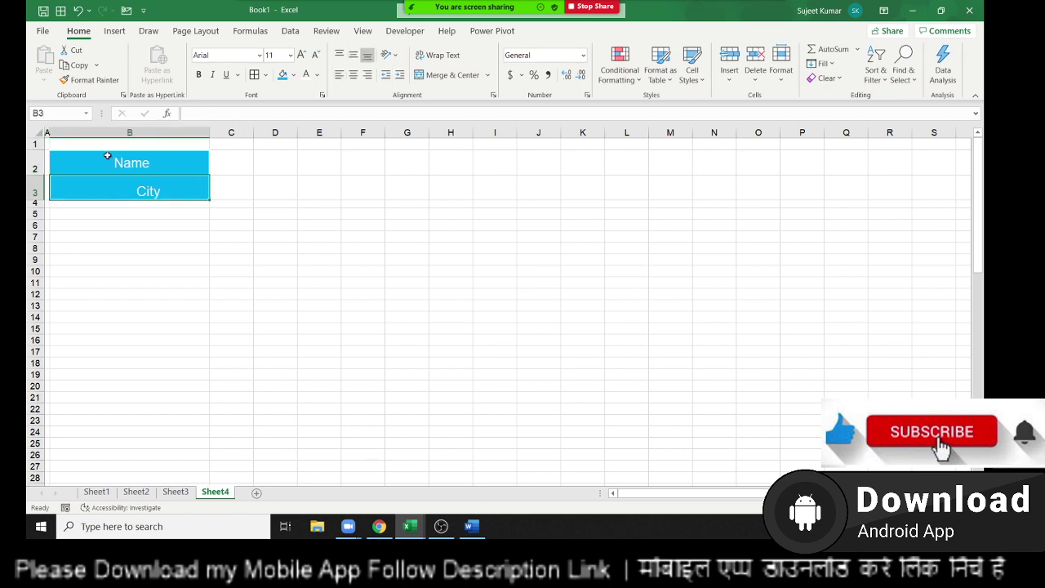
{"action": "key", "text": "Left"}
{"action": "left_click", "coordinate": [381, 77]}
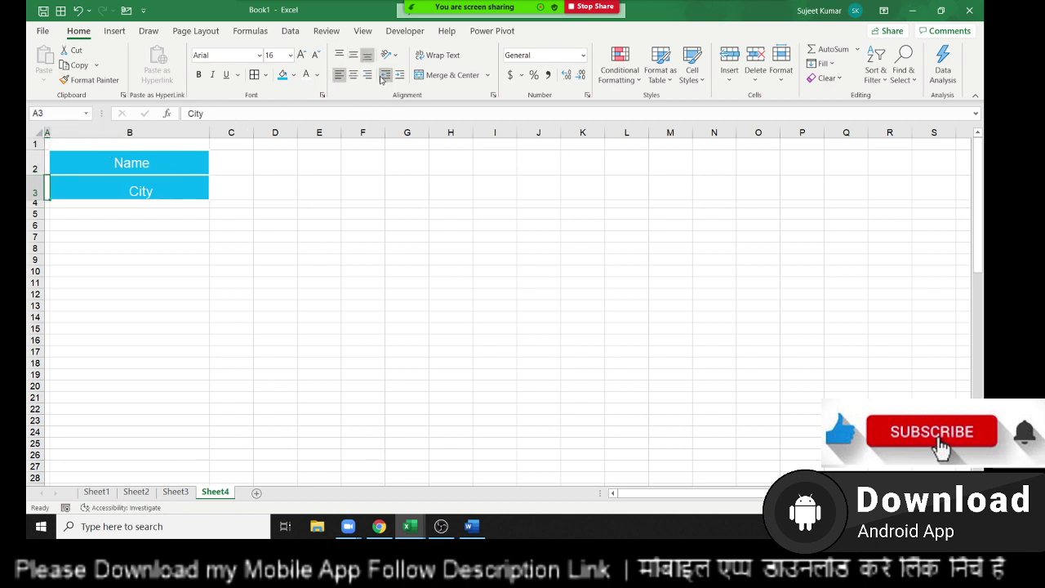
{"action": "left_click", "coordinate": [381, 77]}
{"action": "left_click", "coordinate": [381, 77]}
{"action": "left_click", "coordinate": [368, 237]}
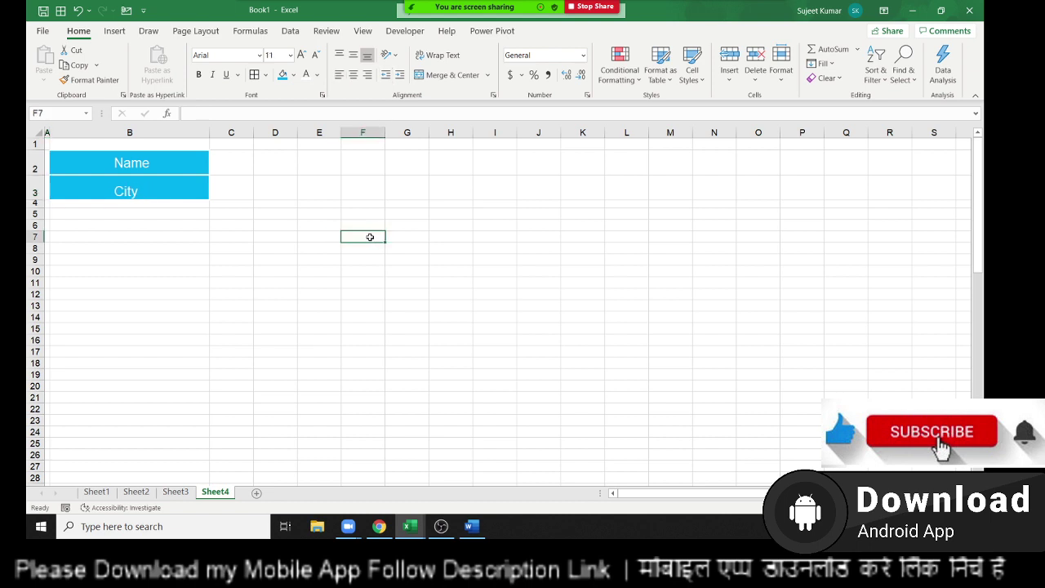
{"action": "left_click", "coordinate": [165, 329]}
{"action": "left_click", "coordinate": [164, 162]}
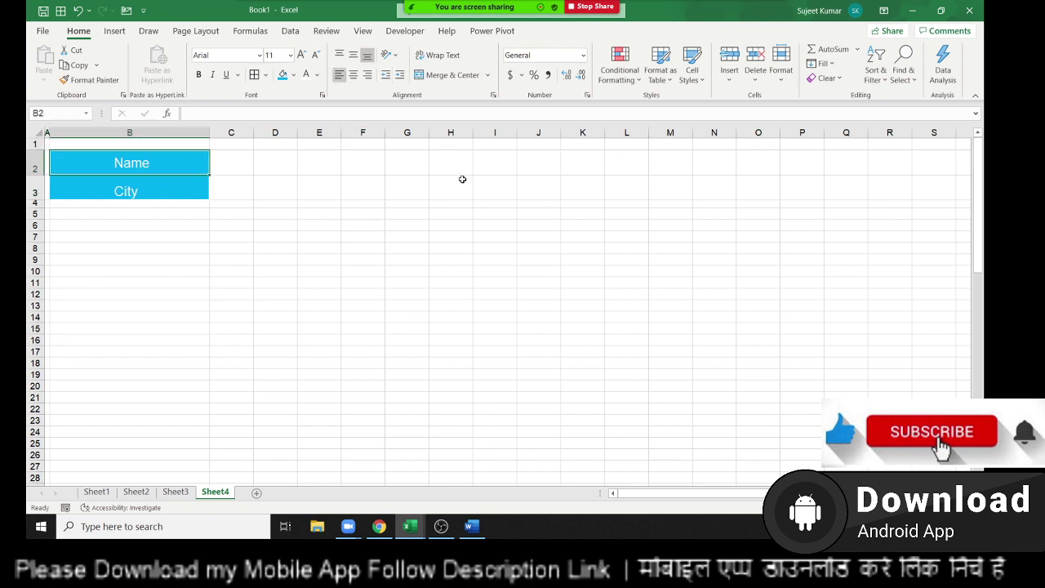
- Enter a sample name in B2, centre it horizontally and vertically, and set it to 18 pt
{"action": "type", "text": "Puja"}
{"action": "key", "text": "Return"}
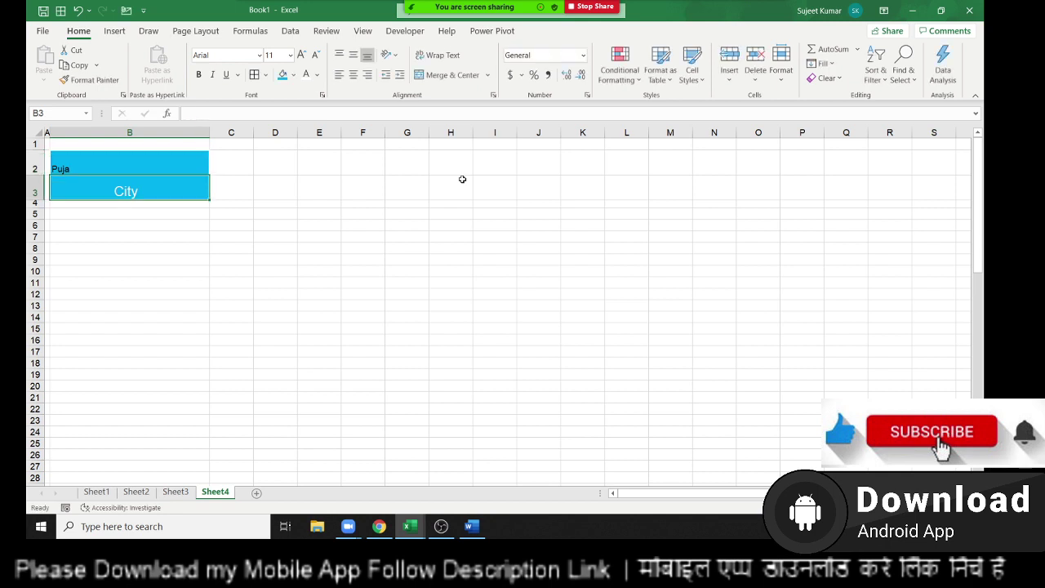
{"action": "key", "text": "Up"}
{"action": "left_click", "coordinate": [354, 72]}
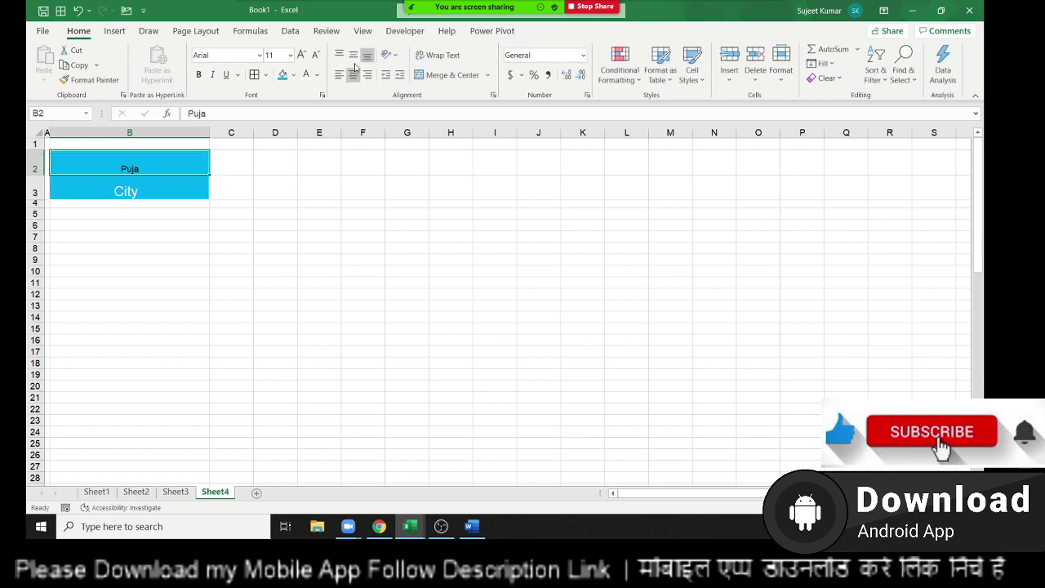
{"action": "left_click", "coordinate": [354, 55]}
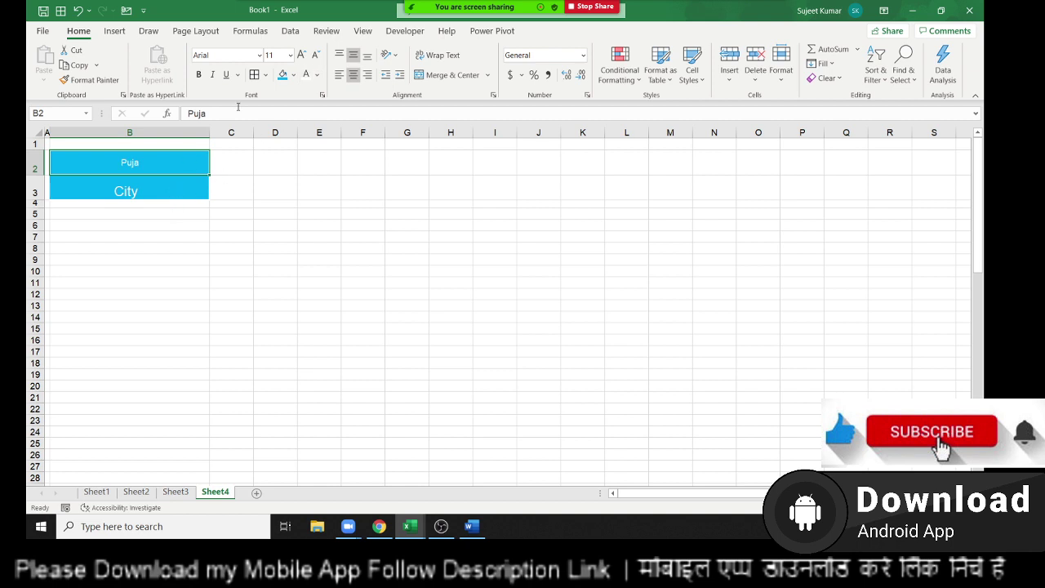
{"action": "left_click", "coordinate": [302, 54]}
{"action": "left_click", "coordinate": [301, 55]}
{"action": "left_click", "coordinate": [301, 55]}
{"action": "left_click", "coordinate": [301, 54]}
{"action": "left_click", "coordinate": [242, 257]}
- Try two more trial entries in cell B2
{"action": "left_click", "coordinate": [151, 164]}
{"action": "type", "text": "Name"}
{"action": "type", "text": "O"}
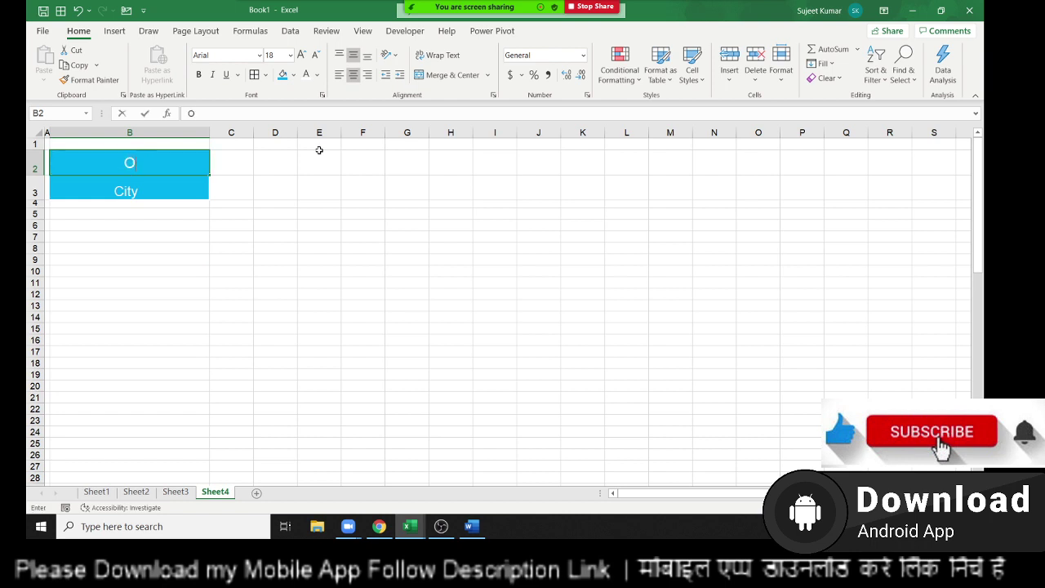
{"action": "type", "text": "M"}
{"action": "key", "text": "ctrl+Return"}
{"action": "key", "text": "Delete"}
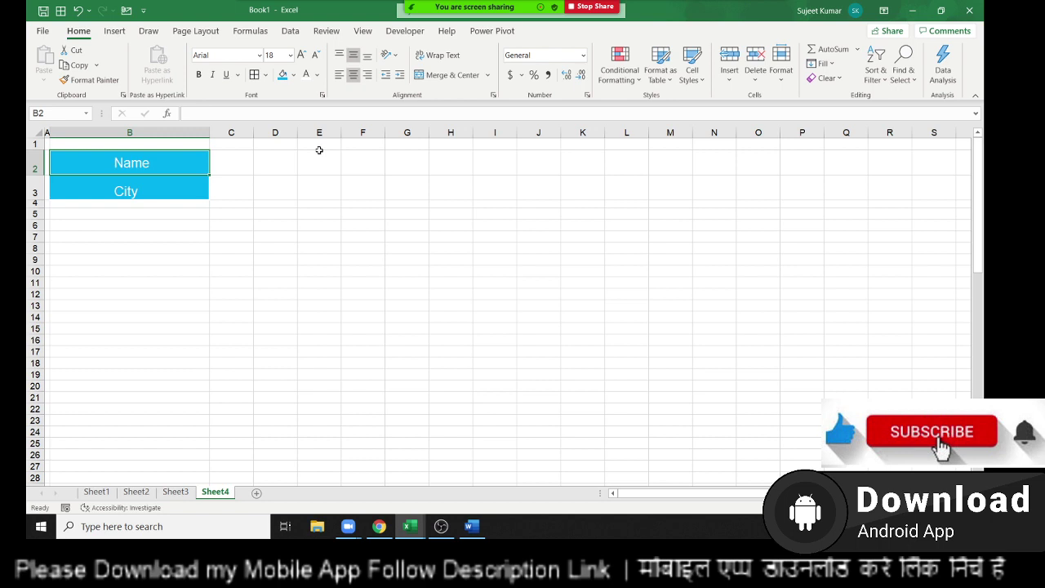
{"action": "type", "text": "In"}
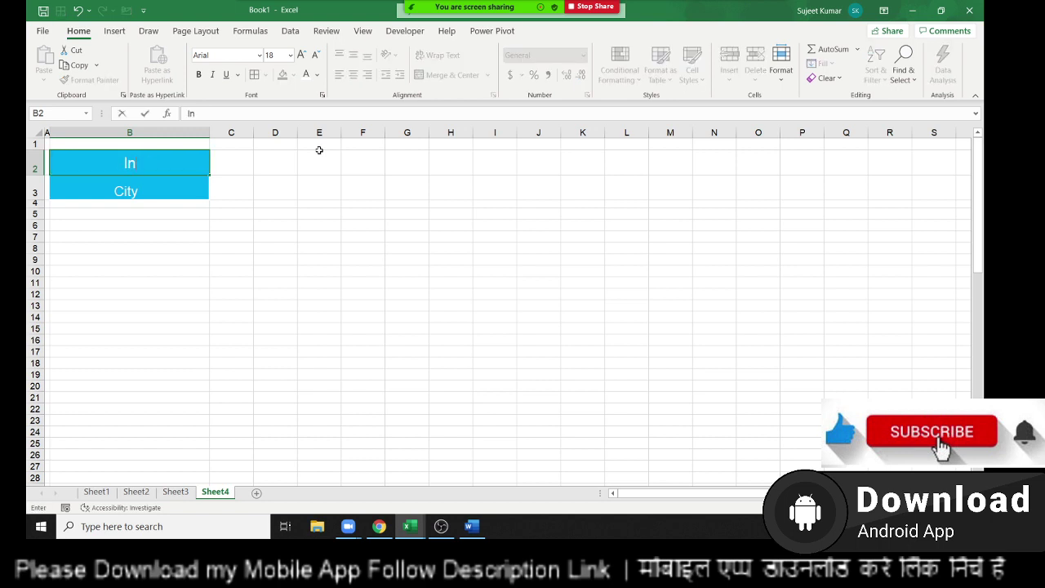
{"action": "type", "text": "der"}
{"action": "key", "text": "Return"}
- Undo the last trial entry so B2 shows the Name label again
{"action": "key", "text": "ctrl+z"}
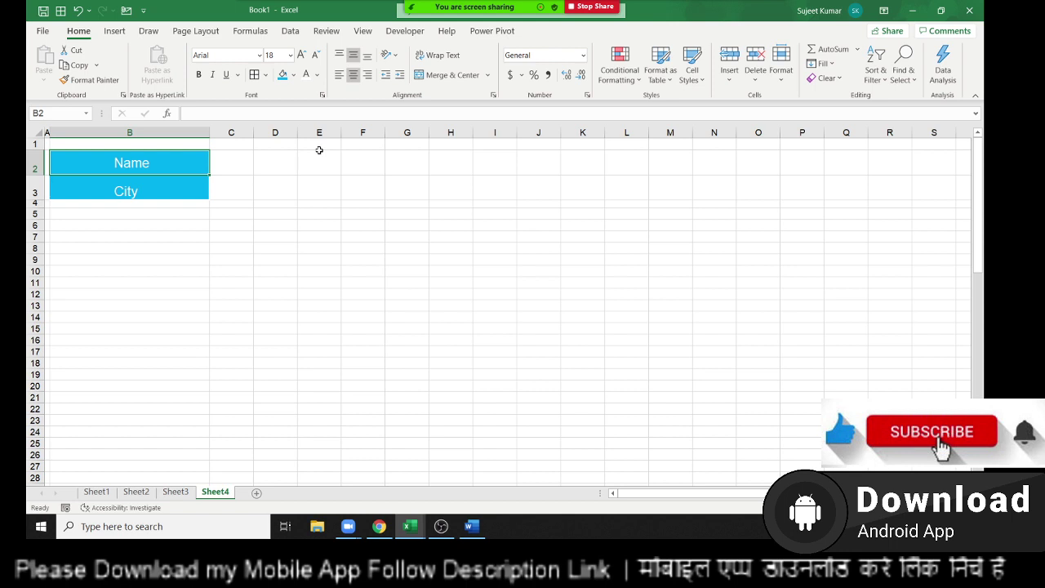
- Open the MY PAN workbook from the File menu's Recent list
{"action": "left_click", "coordinate": [44, 39]}
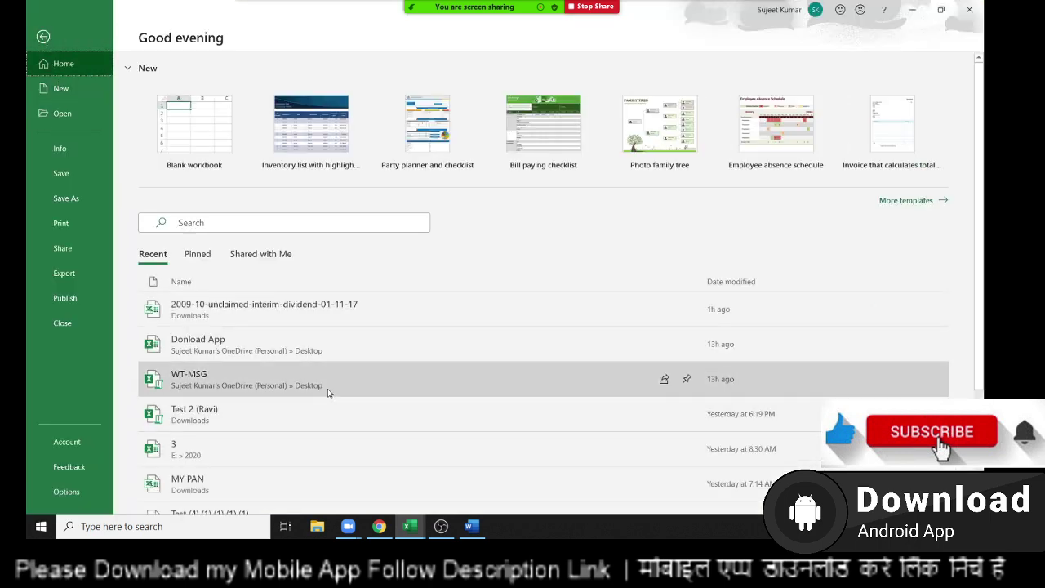
{"action": "scroll", "coordinate": [319, 384], "scroll_direction": "down", "scroll_amount": 4}
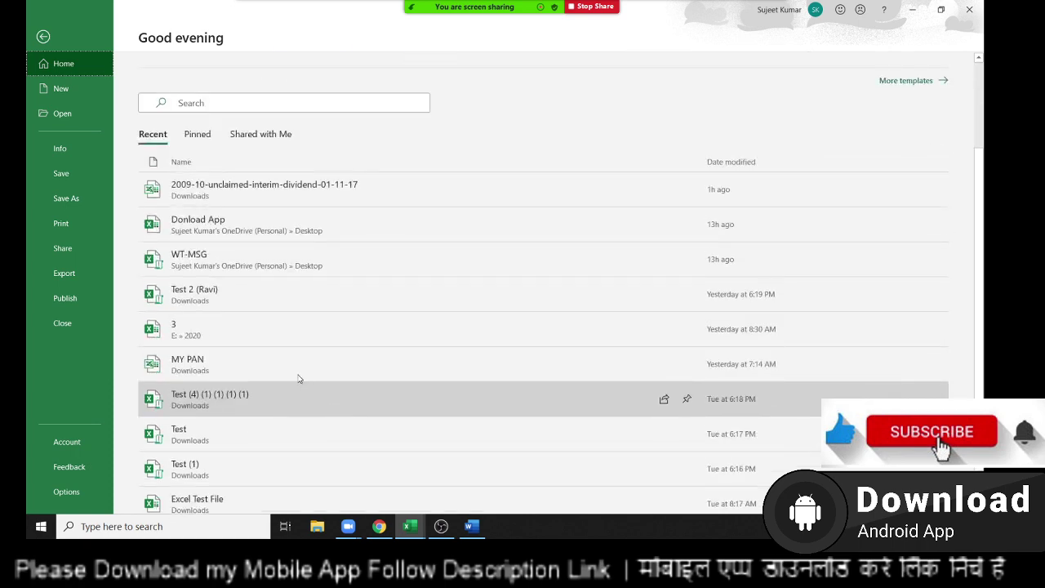
{"action": "left_click", "coordinate": [297, 377]}
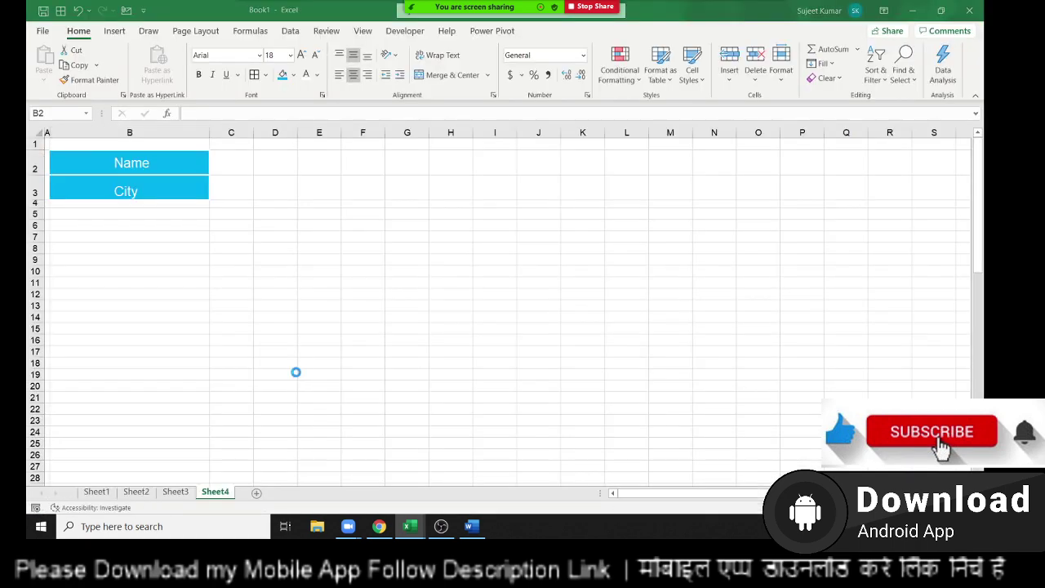
- Scroll the PAN form down to row 34 to view Gender, Date of Birth and Father's Name
{"action": "scroll", "coordinate": [425, 394], "scroll_direction": "down", "scroll_amount": 4}
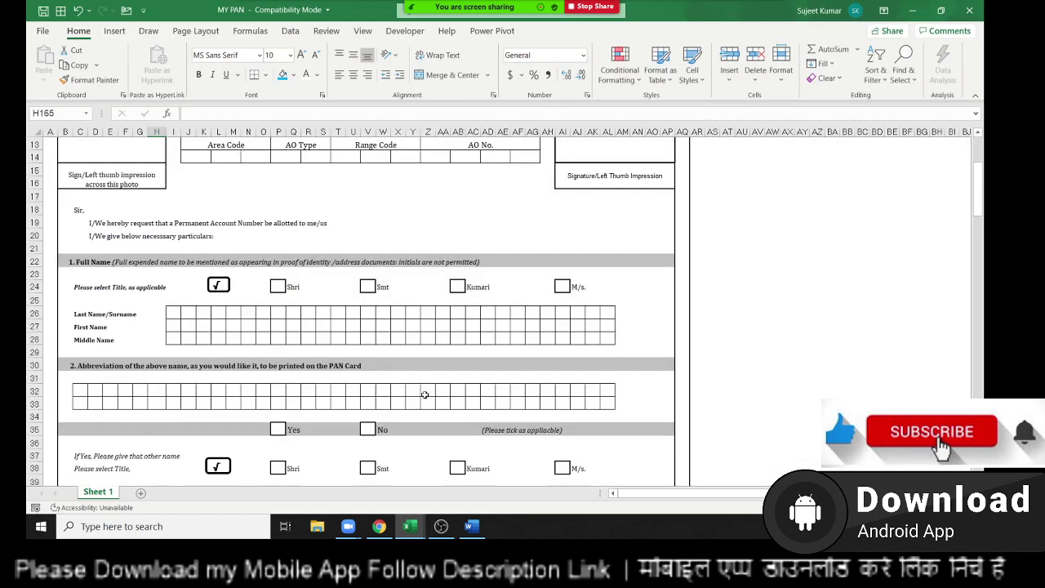
{"action": "scroll", "coordinate": [424, 395], "scroll_direction": "down", "scroll_amount": 4}
{"action": "scroll", "coordinate": [425, 395], "scroll_direction": "down", "scroll_amount": 1}
{"action": "scroll", "coordinate": [426, 393], "scroll_direction": "down", "scroll_amount": 2}
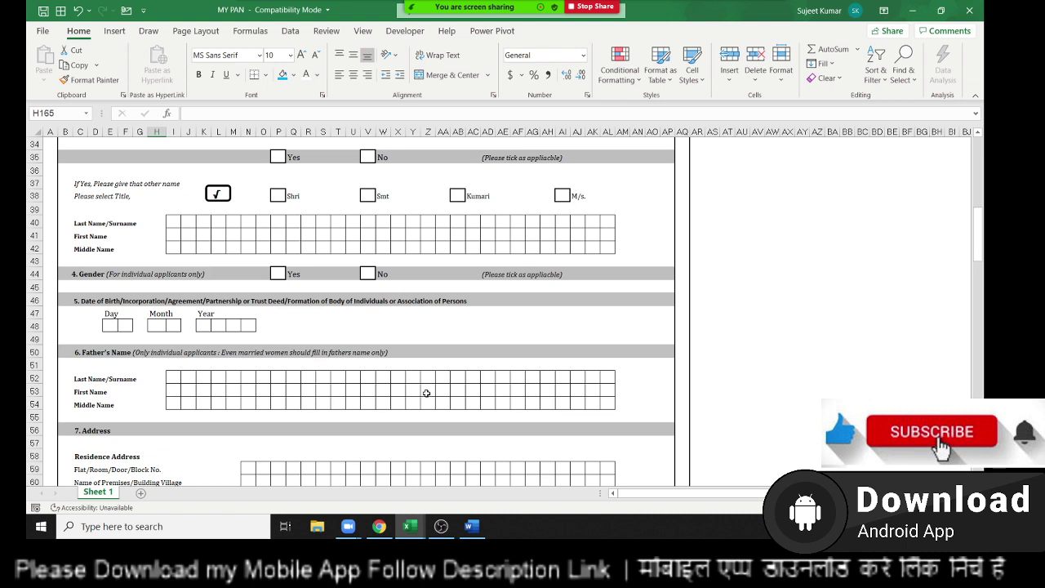
- Add a new worksheet named Details after Sheet 1, then select cells A1:A16
{"action": "left_click", "coordinate": [142, 495]}
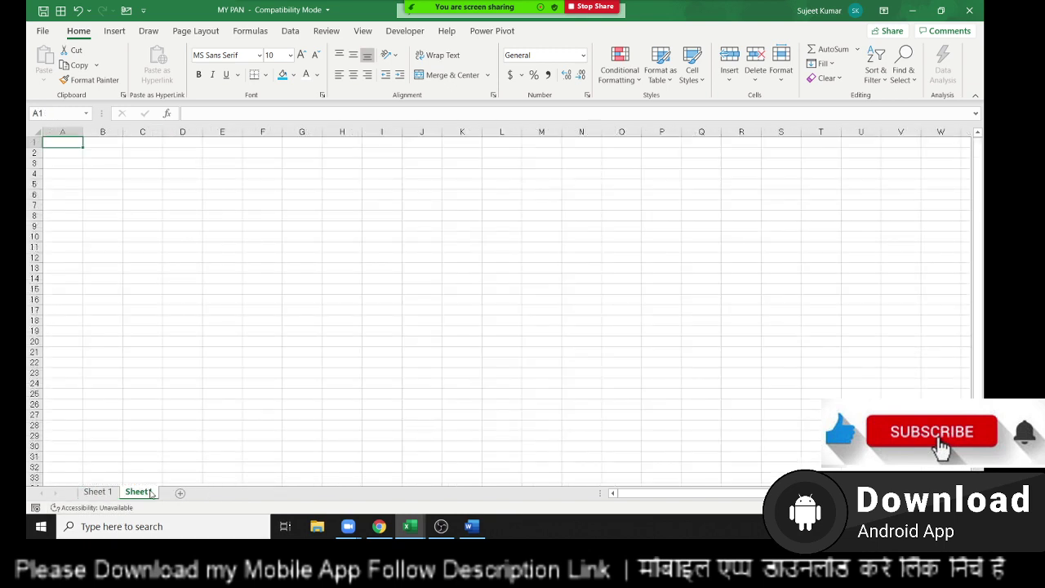
{"action": "left_click", "coordinate": [98, 492]}
{"action": "double_click", "coordinate": [138, 491]}
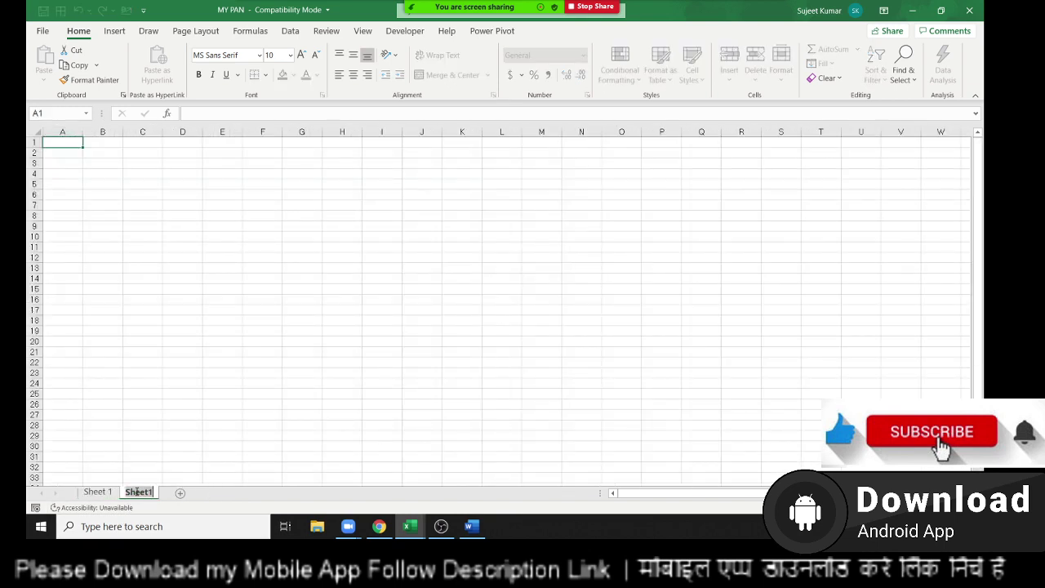
{"action": "type", "text": "Det"}
{"action": "type", "text": "ails"}
{"action": "left_click", "coordinate": [70, 163]}
{"action": "left_click_drag", "start_coordinate": [65, 142], "coordinate": [57, 287]}
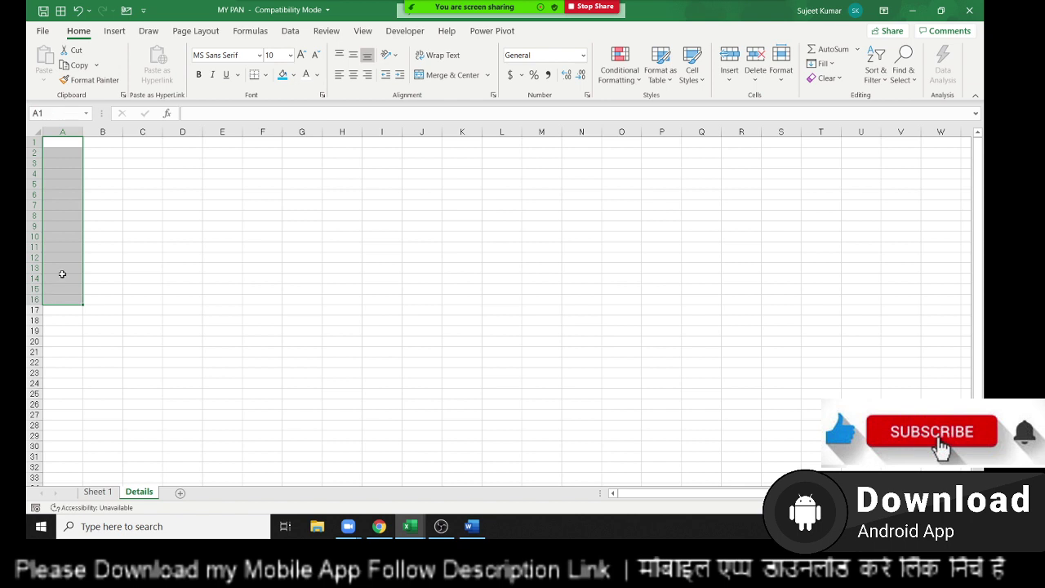
- Fill cells A1 to A4 on the Details sheet with F, M, L and F, replacing an initial 'Name' entry in A1
{"action": "key", "text": "ctrl+Home"}
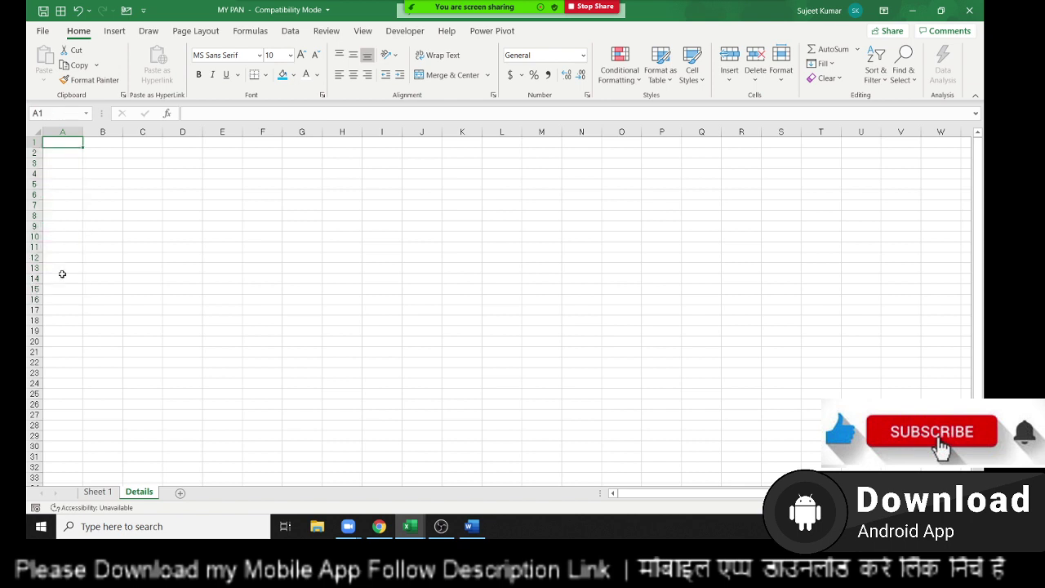
{"action": "type", "text": "Name"}
{"action": "key", "text": "Return"}
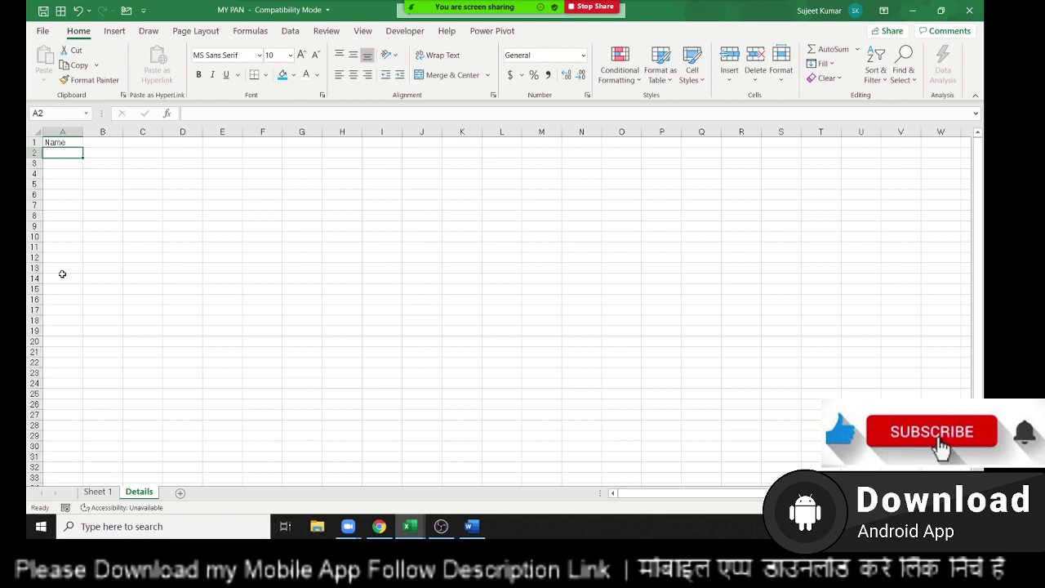
{"action": "key", "text": "Up"}
{"action": "type", "text": "F"}
{"action": "key", "text": "Return"}
{"action": "type", "text": "M"}
{"action": "key", "text": "Return"}
{"action": "type", "text": "L"}
{"action": "key", "text": "Return"}
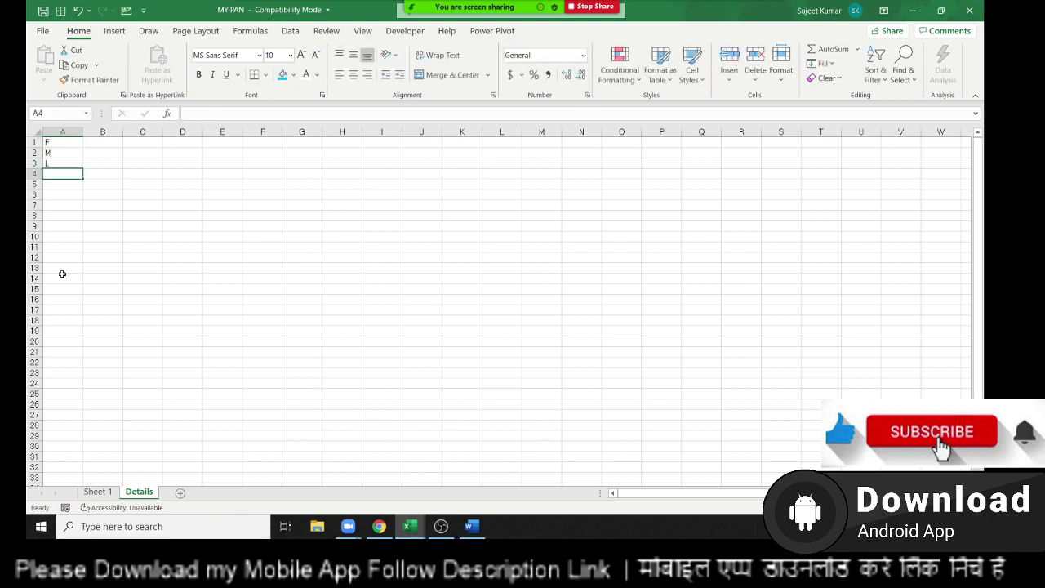
{"action": "type", "text": "F"}
{"action": "key", "text": "Return"}
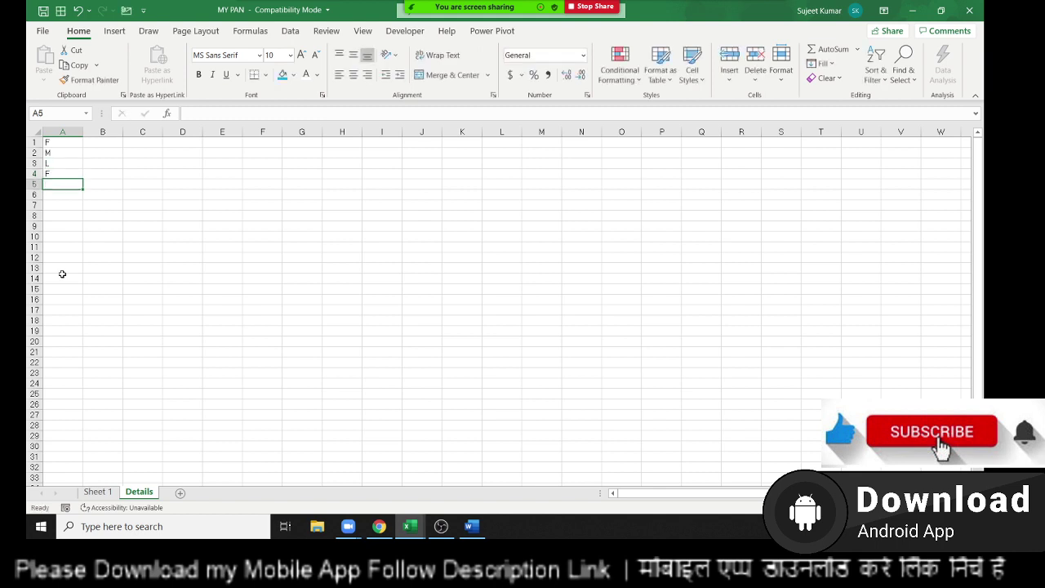
- Enter the person's first name in cell B1
{"action": "key", "text": "Up"}
{"action": "key", "text": "Up"}
{"action": "key", "text": "Up"}
{"action": "key", "text": "Up"}
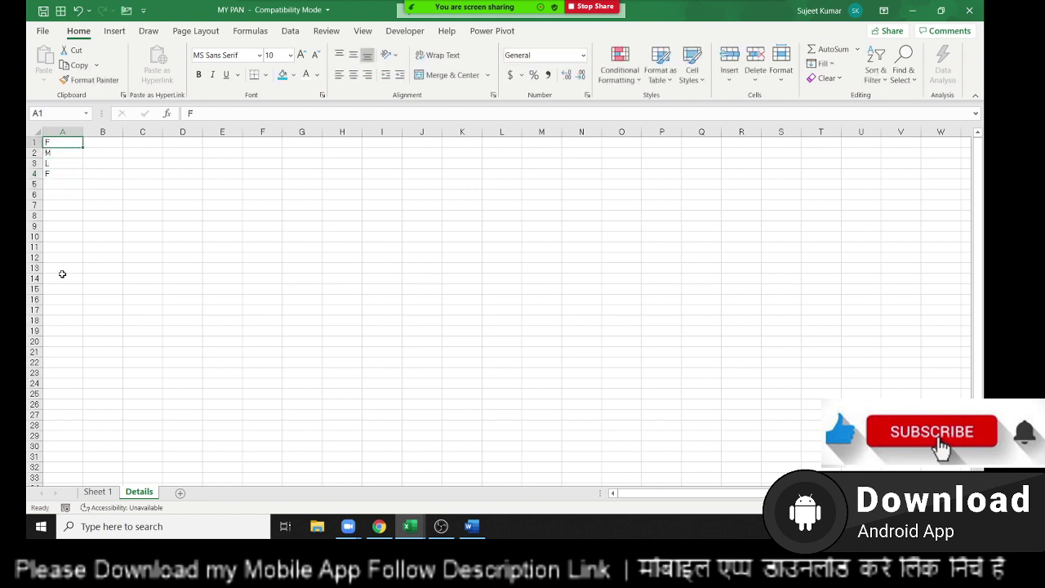
{"action": "key", "text": "Right"}
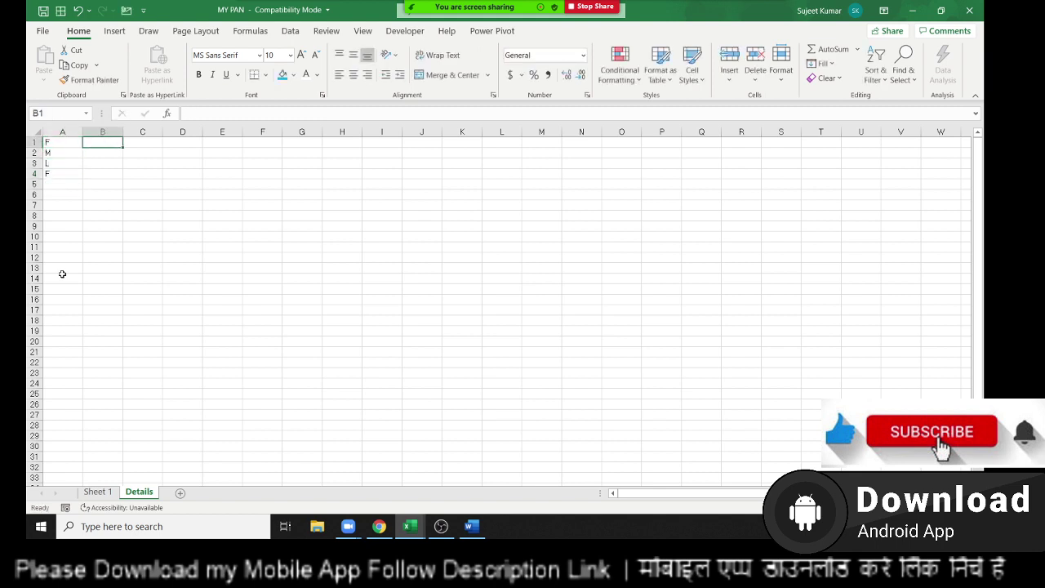
{"action": "type", "text": "Suj"}
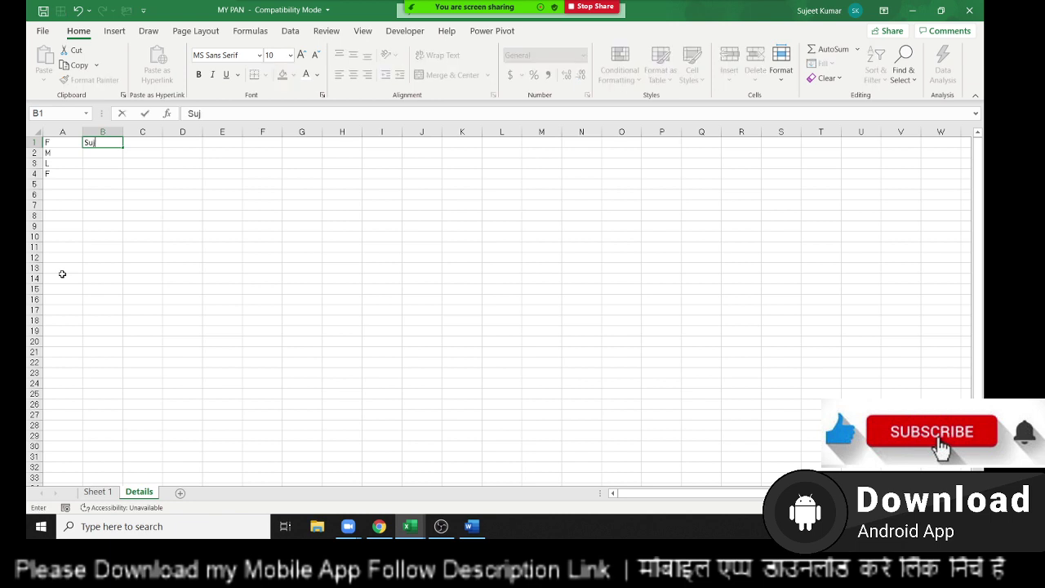
{"action": "type", "text": "eet"}
{"action": "key", "text": "Return"}
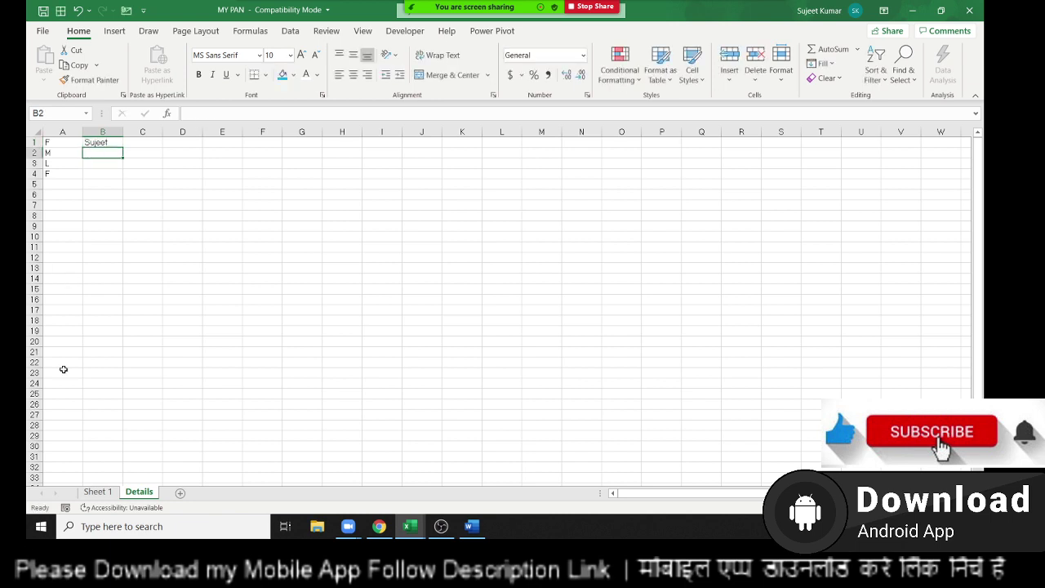
- On Sheet 1, spell the first name one letter per Father's First Name box
{"action": "left_click", "coordinate": [110, 492]}
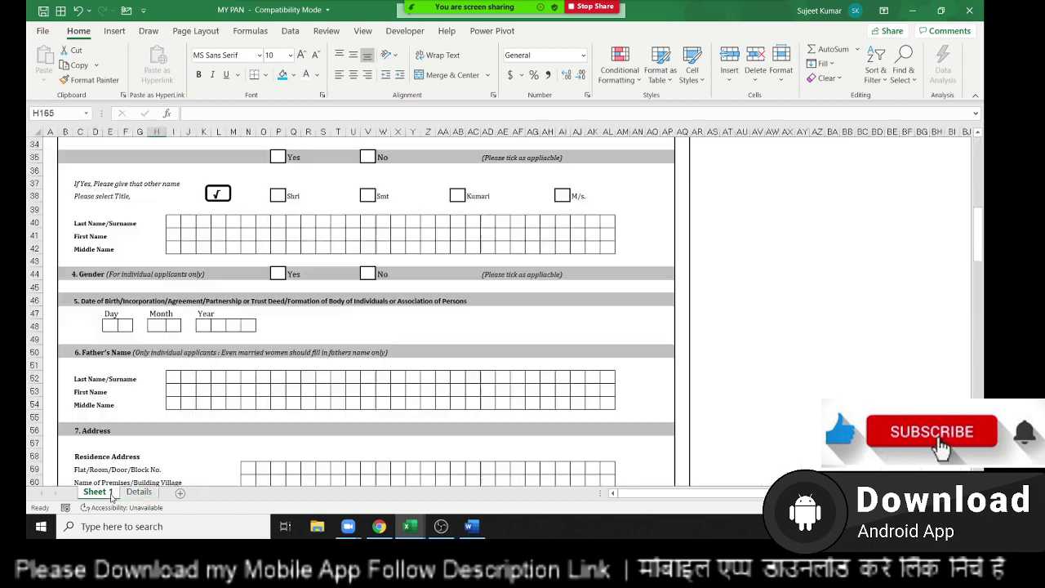
{"action": "left_click", "coordinate": [176, 391]}
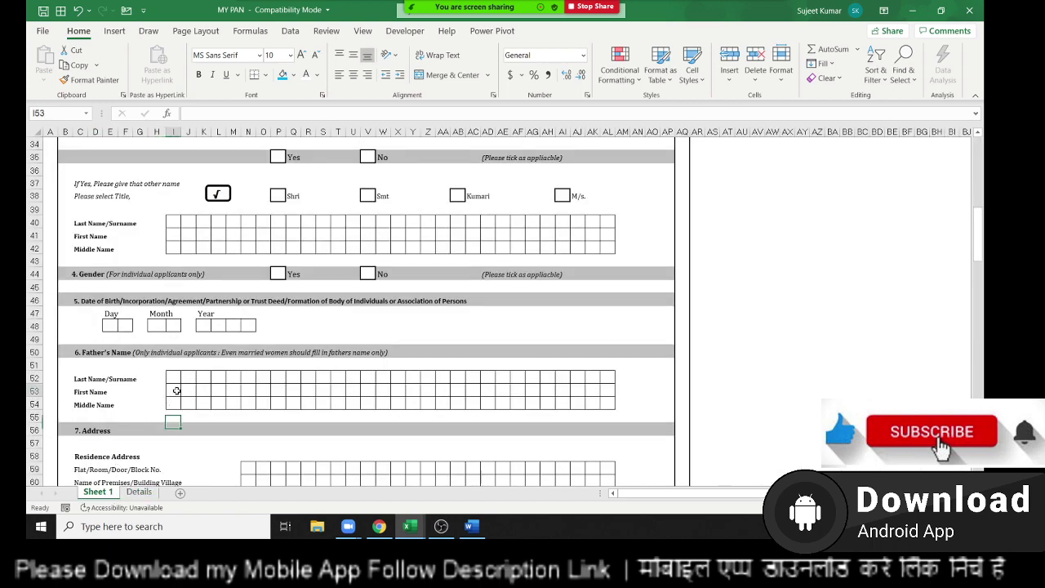
{"action": "type", "text": "S"}
{"action": "key", "text": "Tab"}
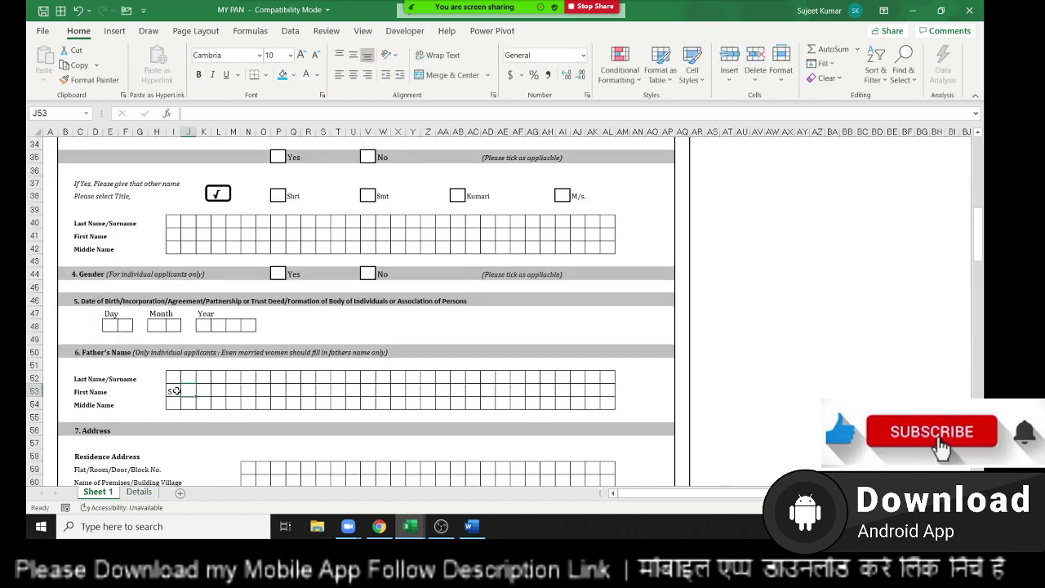
{"action": "type", "text": "U"}
{"action": "key", "text": "Tab"}
{"action": "type", "text": "J"}
{"action": "key", "text": "Tab"}
{"action": "type", "text": "E"}
{"action": "key", "text": "Tab"}
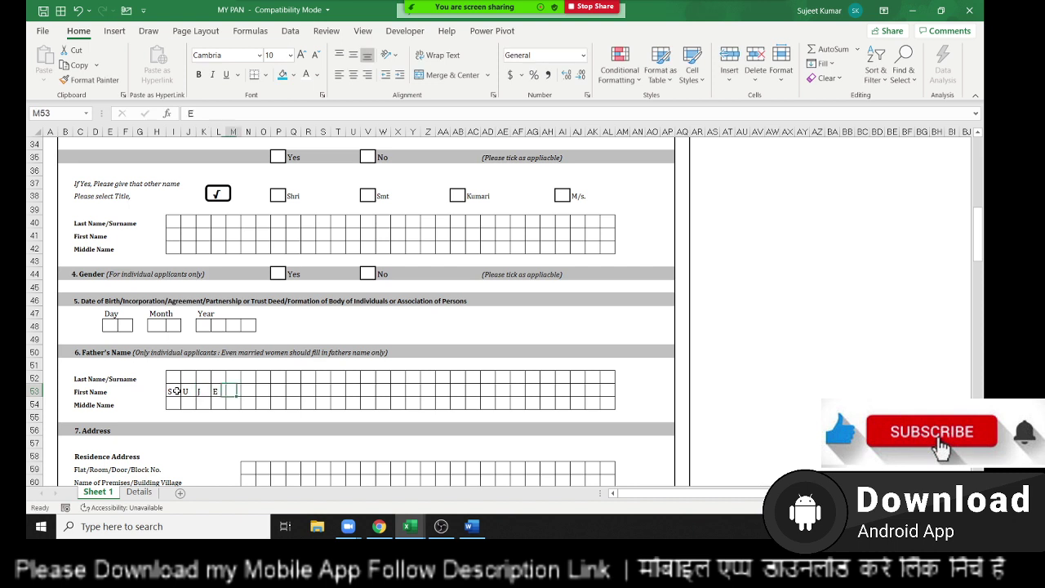
{"action": "type", "text": "E"}
{"action": "key", "text": "Tab"}
{"action": "type", "text": "T"}
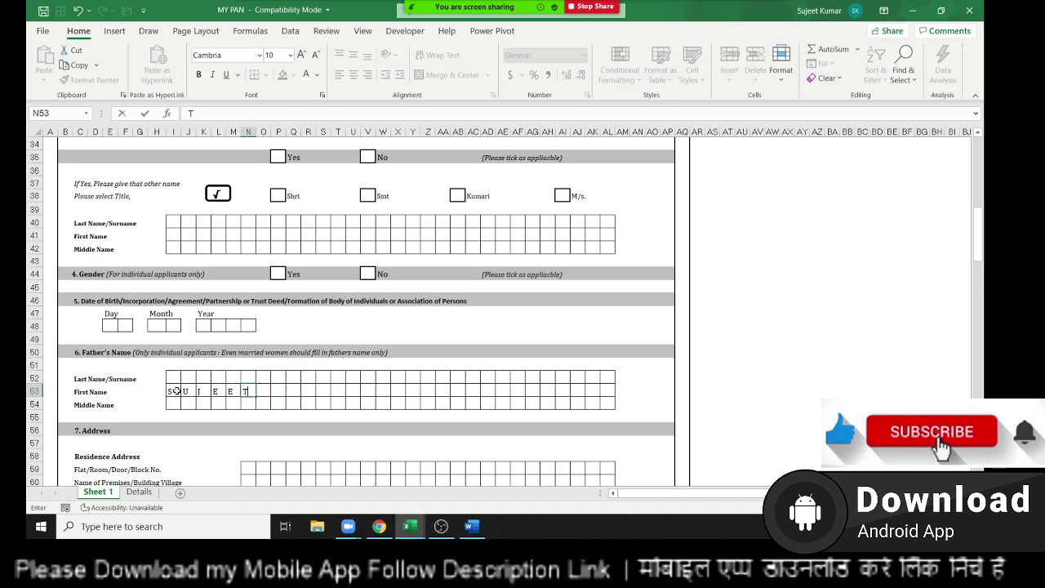
{"action": "key", "text": "Return"}
- Check the first letter box, then go back to the Details sheet
{"action": "left_click", "coordinate": [176, 391]}
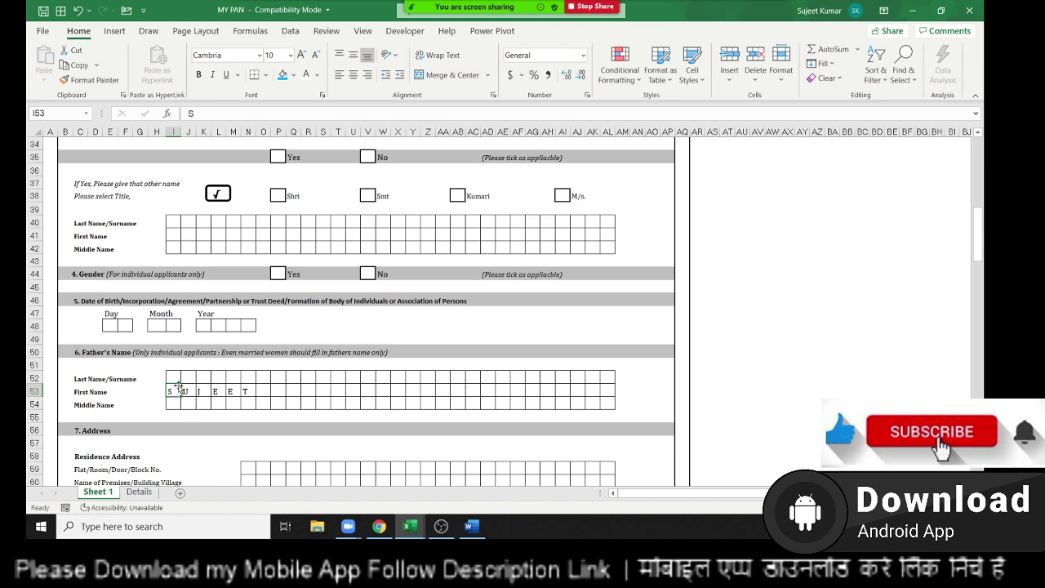
{"action": "scroll", "coordinate": [178, 387], "scroll_direction": "up", "scroll_amount": 1}
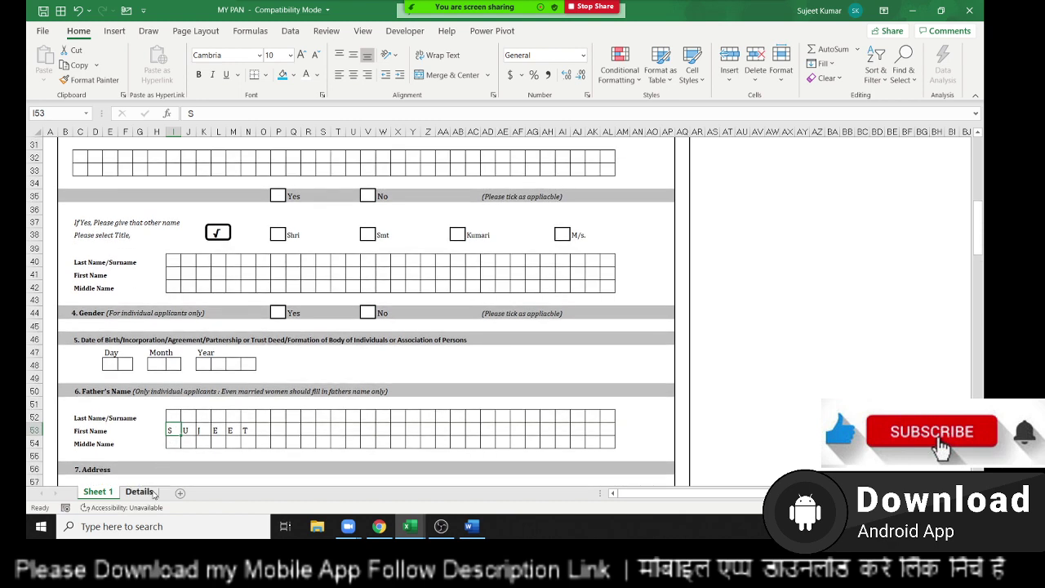
{"action": "left_click", "coordinate": [147, 492]}
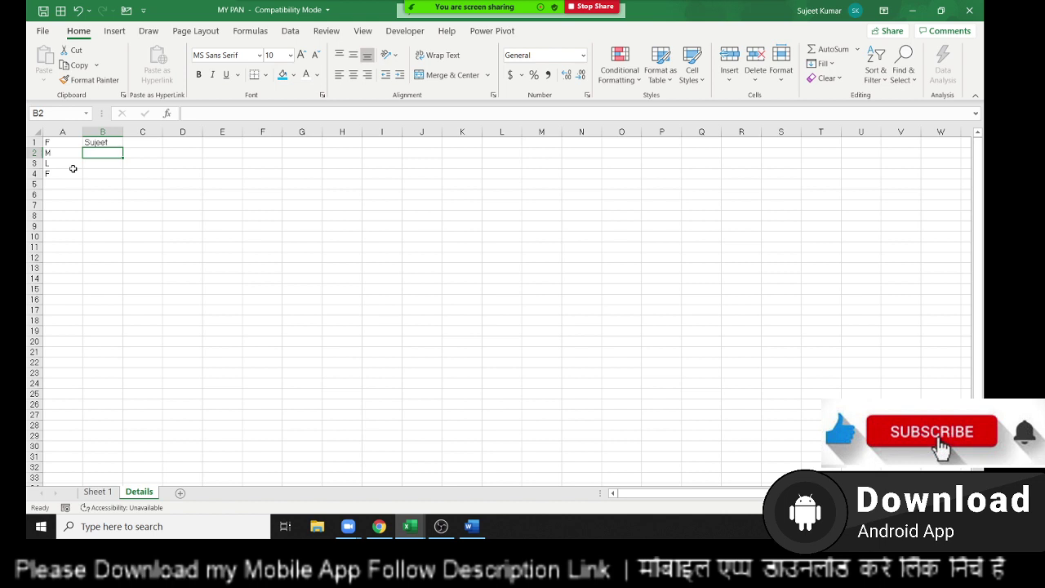
- Review the PAN form on Sheet 1, then switch from Details to the Book1 workbook
{"action": "left_click", "coordinate": [214, 311]}
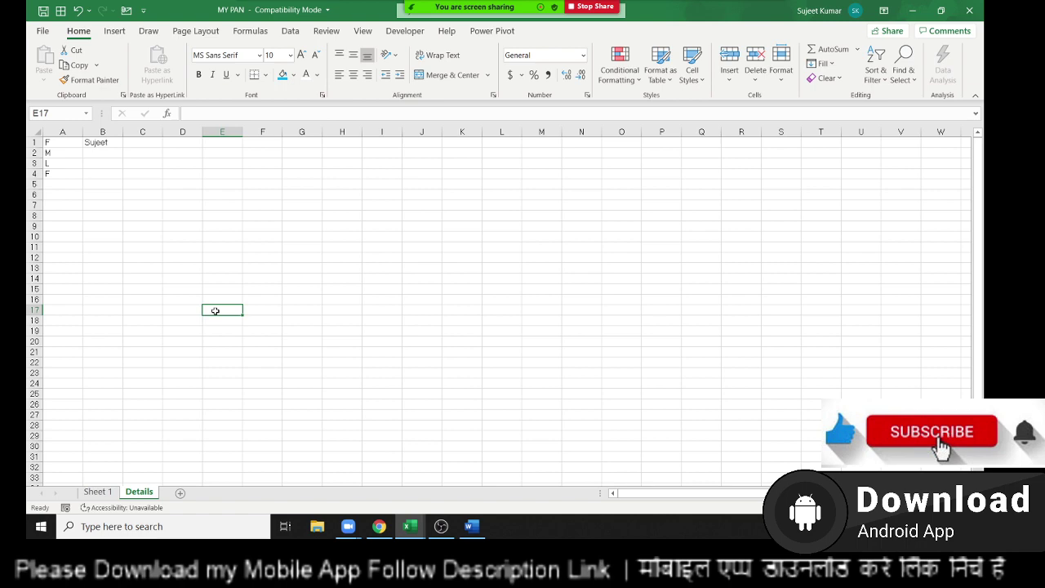
{"action": "left_click", "coordinate": [107, 495]}
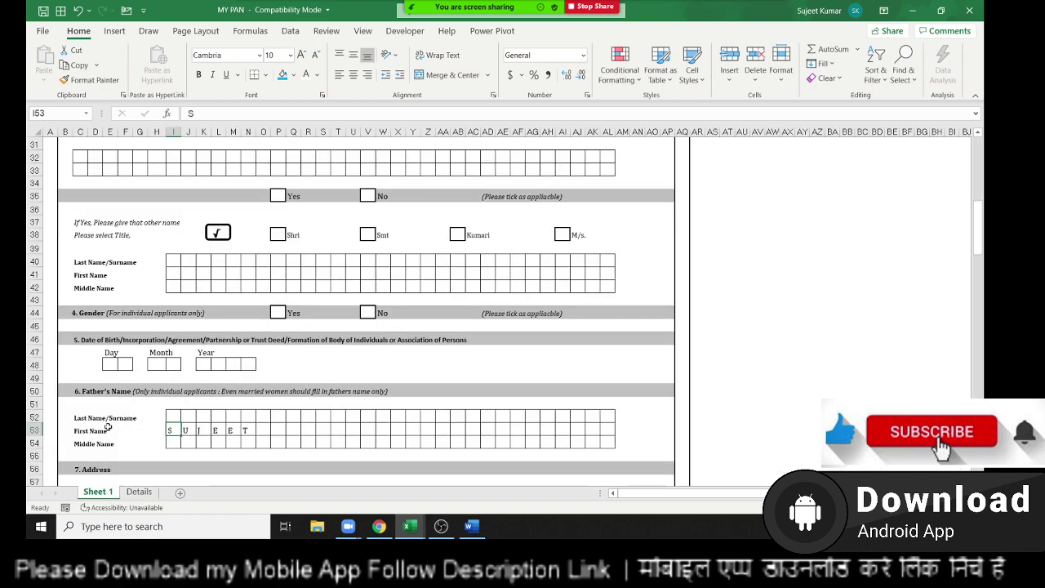
{"action": "scroll", "coordinate": [123, 400], "scroll_direction": "up", "scroll_amount": 3}
{"action": "scroll", "coordinate": [140, 379], "scroll_direction": "up", "scroll_amount": 5}
{"action": "scroll", "coordinate": [145, 416], "scroll_direction": "down", "scroll_amount": 3}
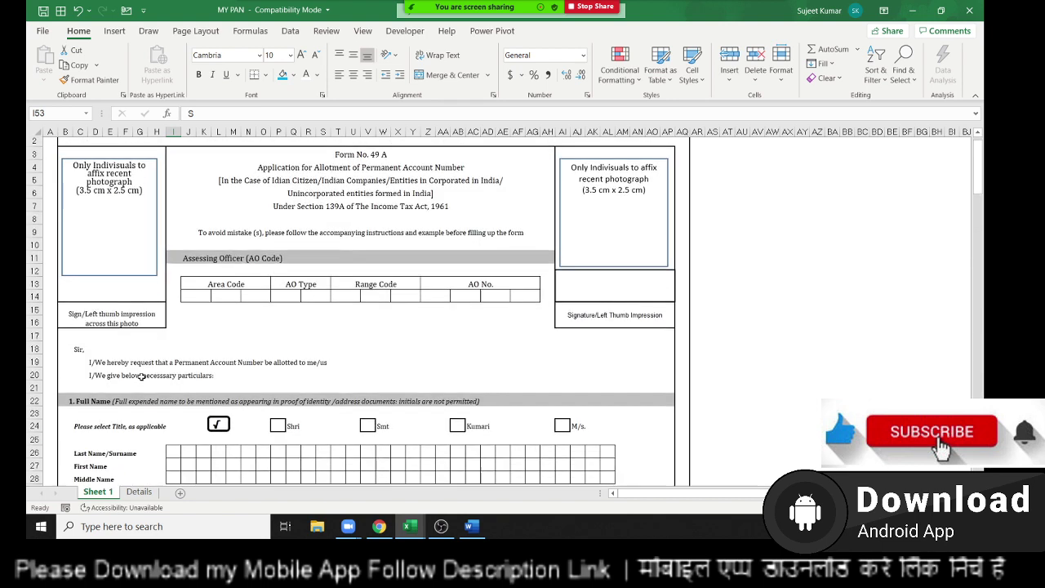
{"action": "left_click", "coordinate": [140, 491]}
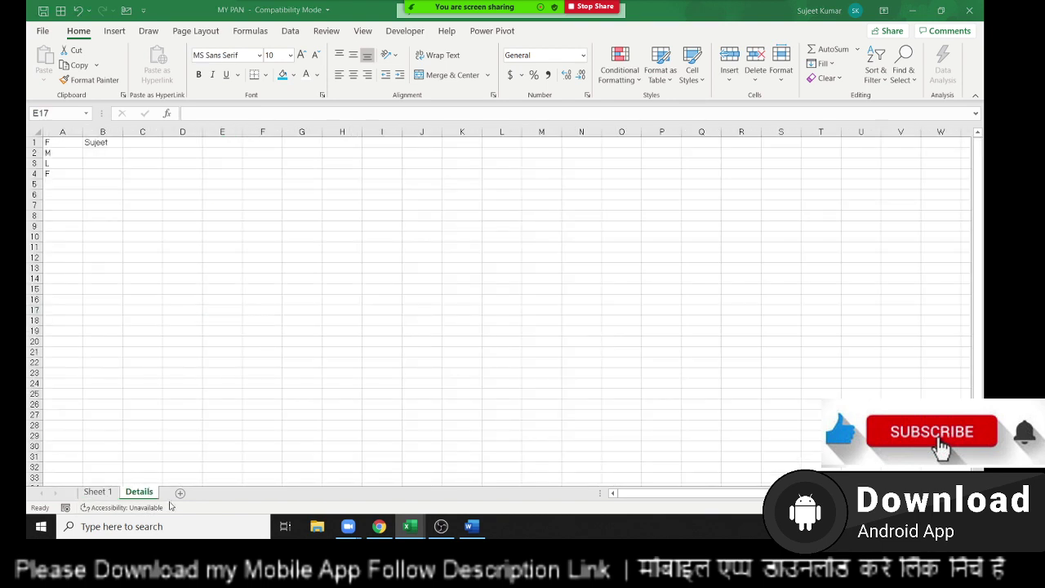
{"action": "key", "text": "alt+Tab"}
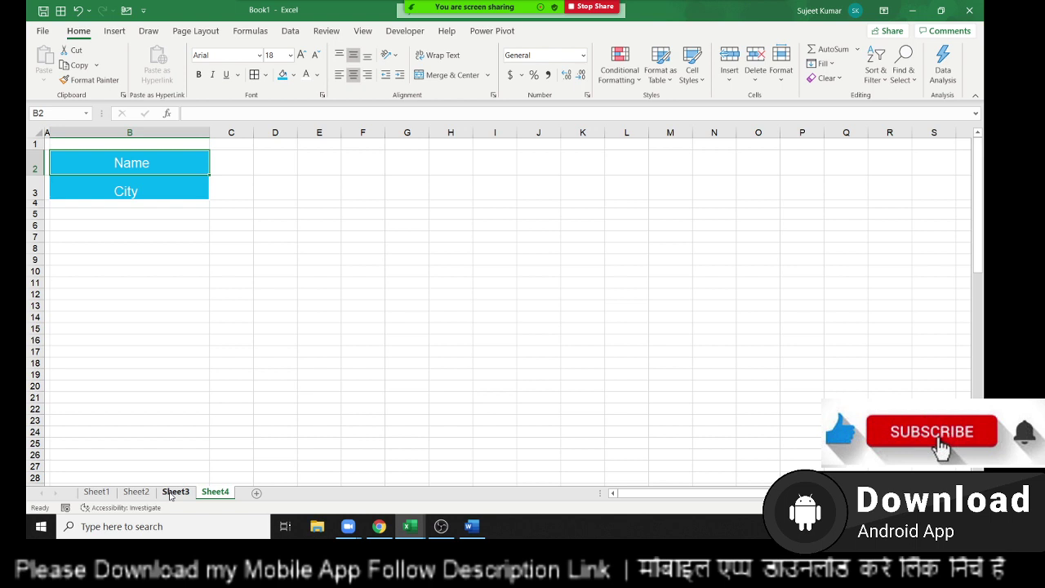
{"action": "type", "text": "Pl"}
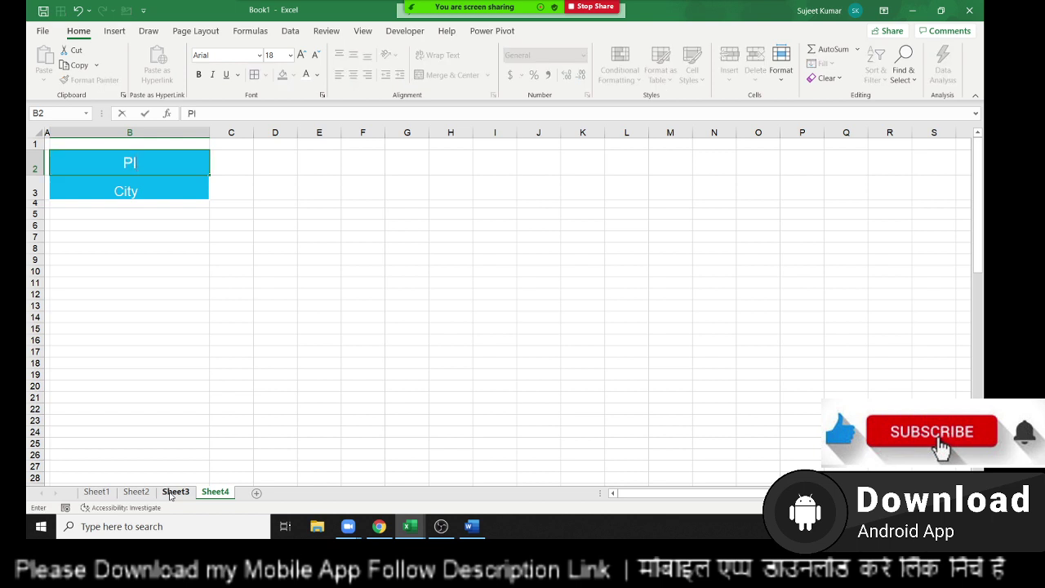
{"action": "key", "text": "BackSpace"}
{"action": "type", "text": "U"}
{"action": "type", "text": "Ja"}
{"action": "key", "text": "BackSpace"}
{"action": "type", "text": "A"}
{"action": "key", "text": "Return"}
{"action": "left_click_drag", "start_coordinate": [149, 226], "coordinate": [876, 395]}
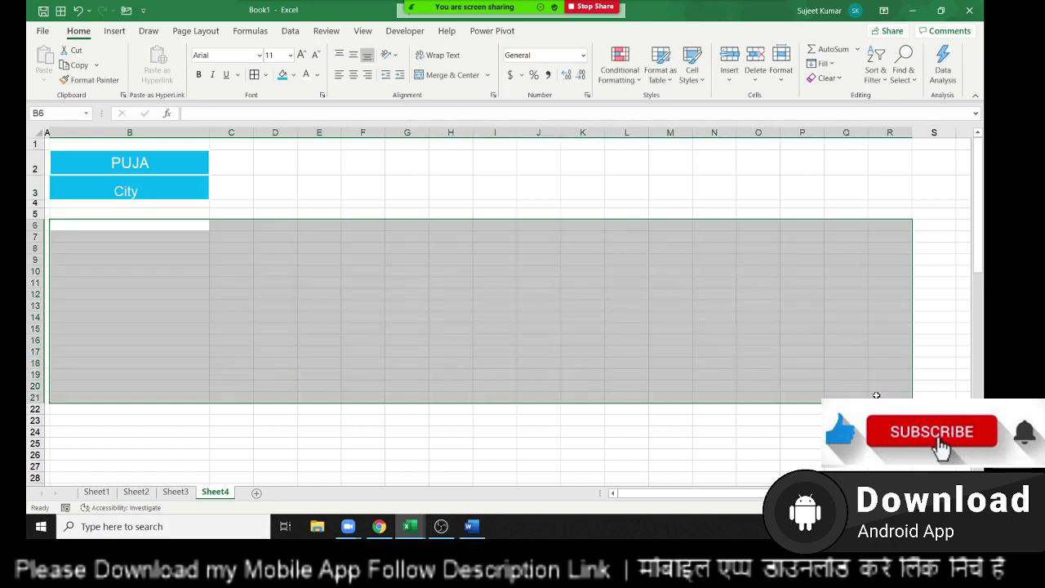
{"action": "key", "text": "shift+Down"}
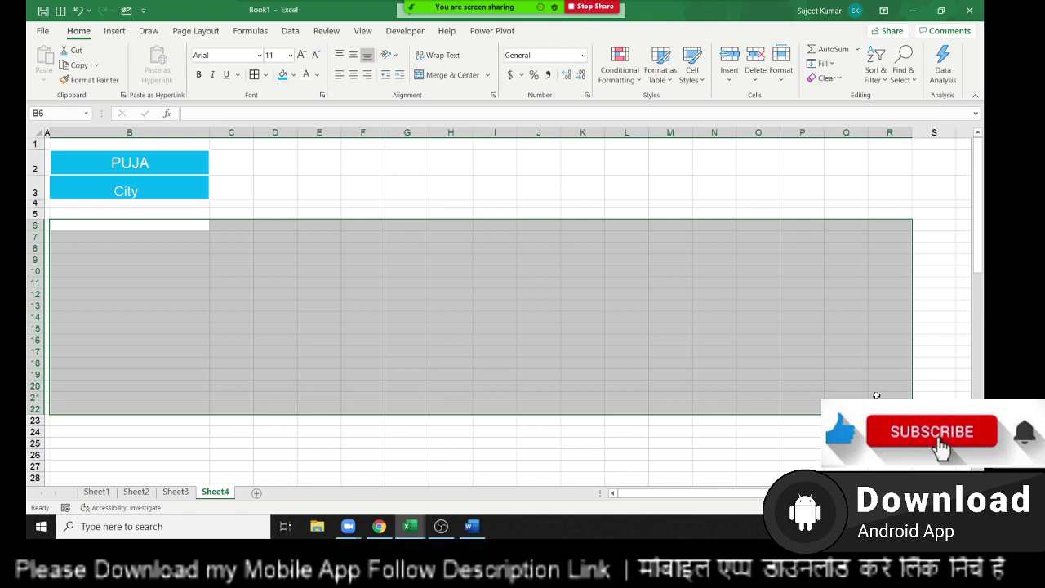
{"action": "key", "text": "Up"}
{"action": "key", "text": "Up"}
{"action": "key", "text": "Up"}
{"action": "key", "text": "Up"}
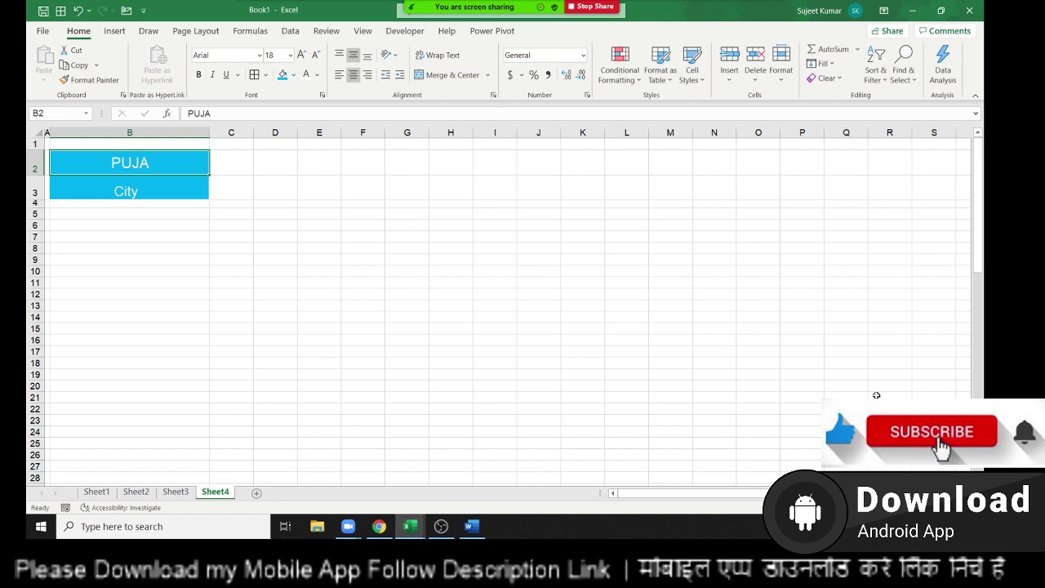
{"action": "key", "text": "ctrl+z"}
{"action": "key", "text": "Down"}
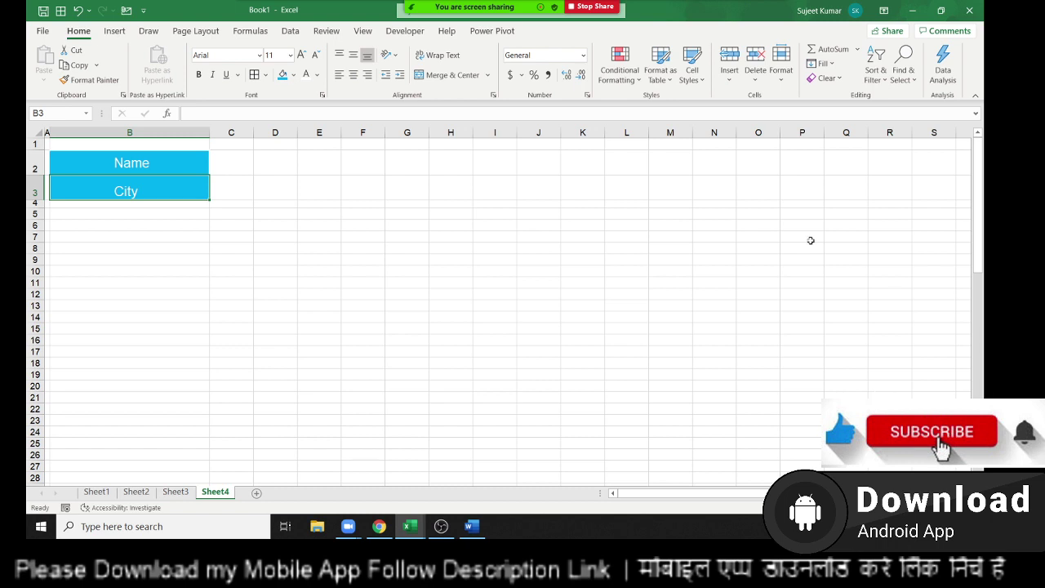
{"action": "left_click", "coordinate": [587, 95]}
{"action": "key", "text": "Escape"}
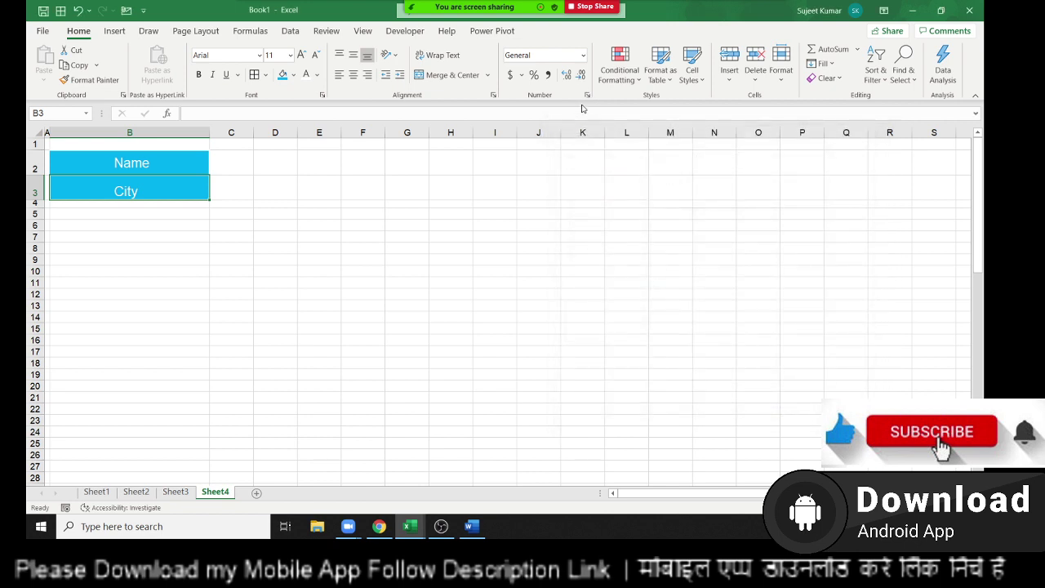